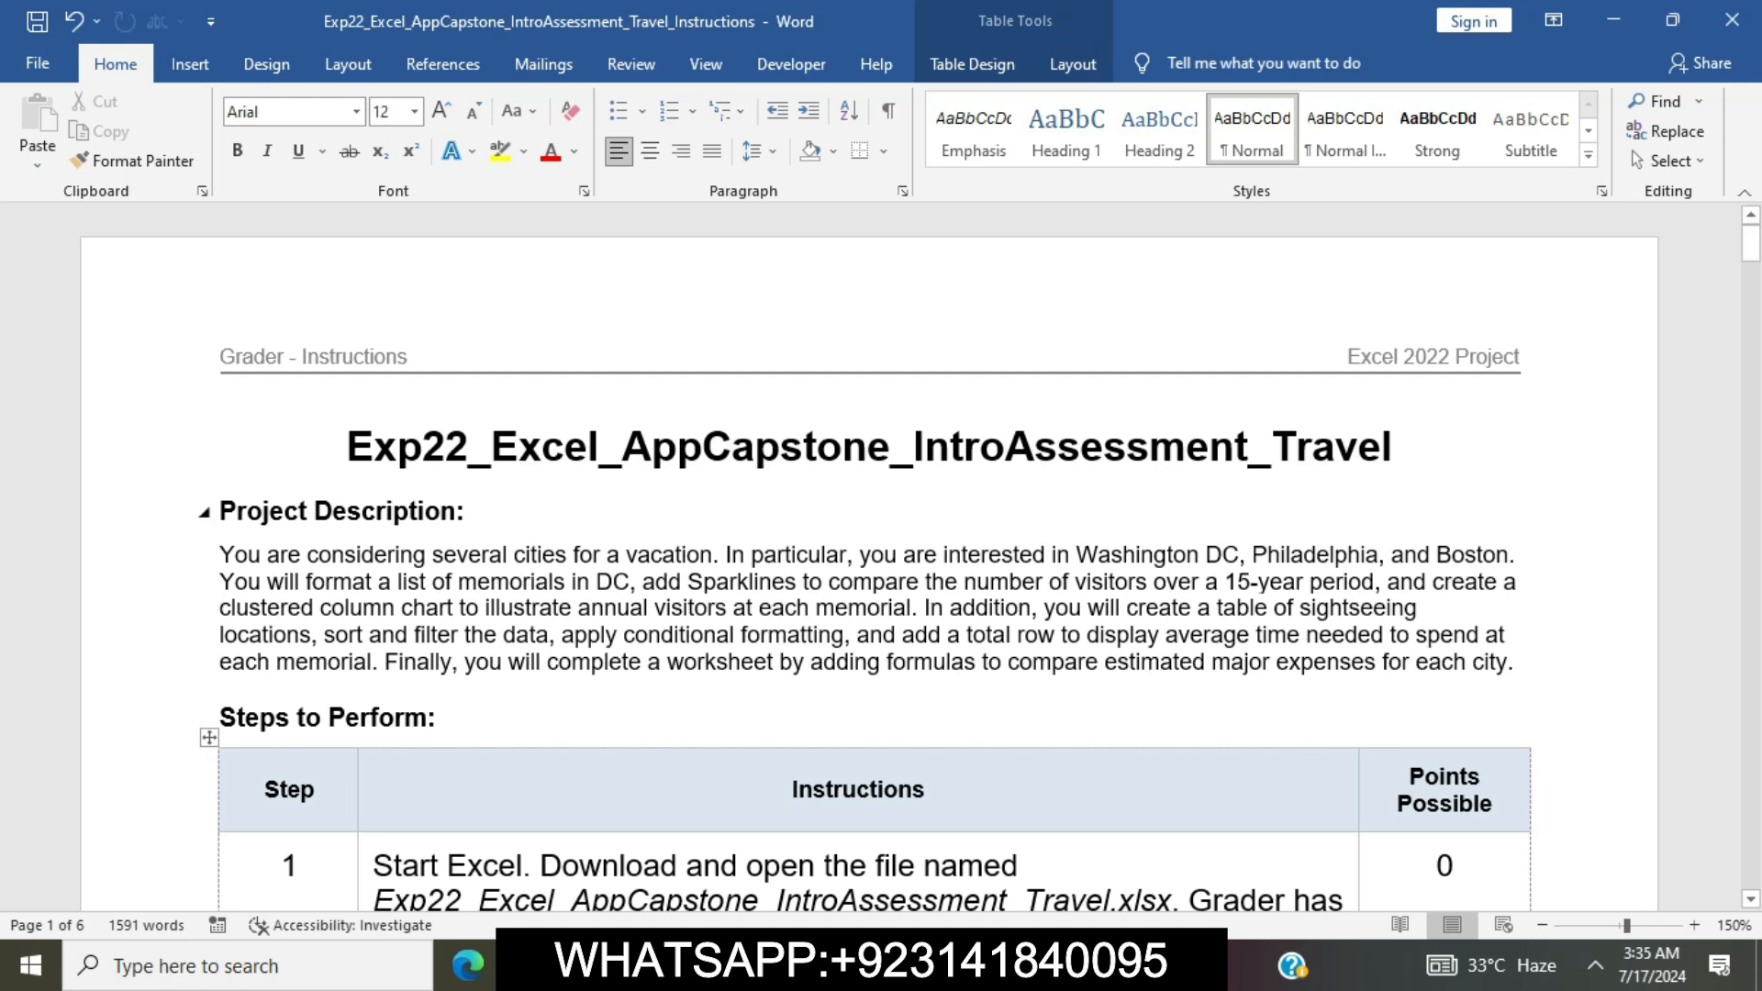
Highlight the document title and the step 1 instructions in yellow
drag(348, 447, 1414, 447)
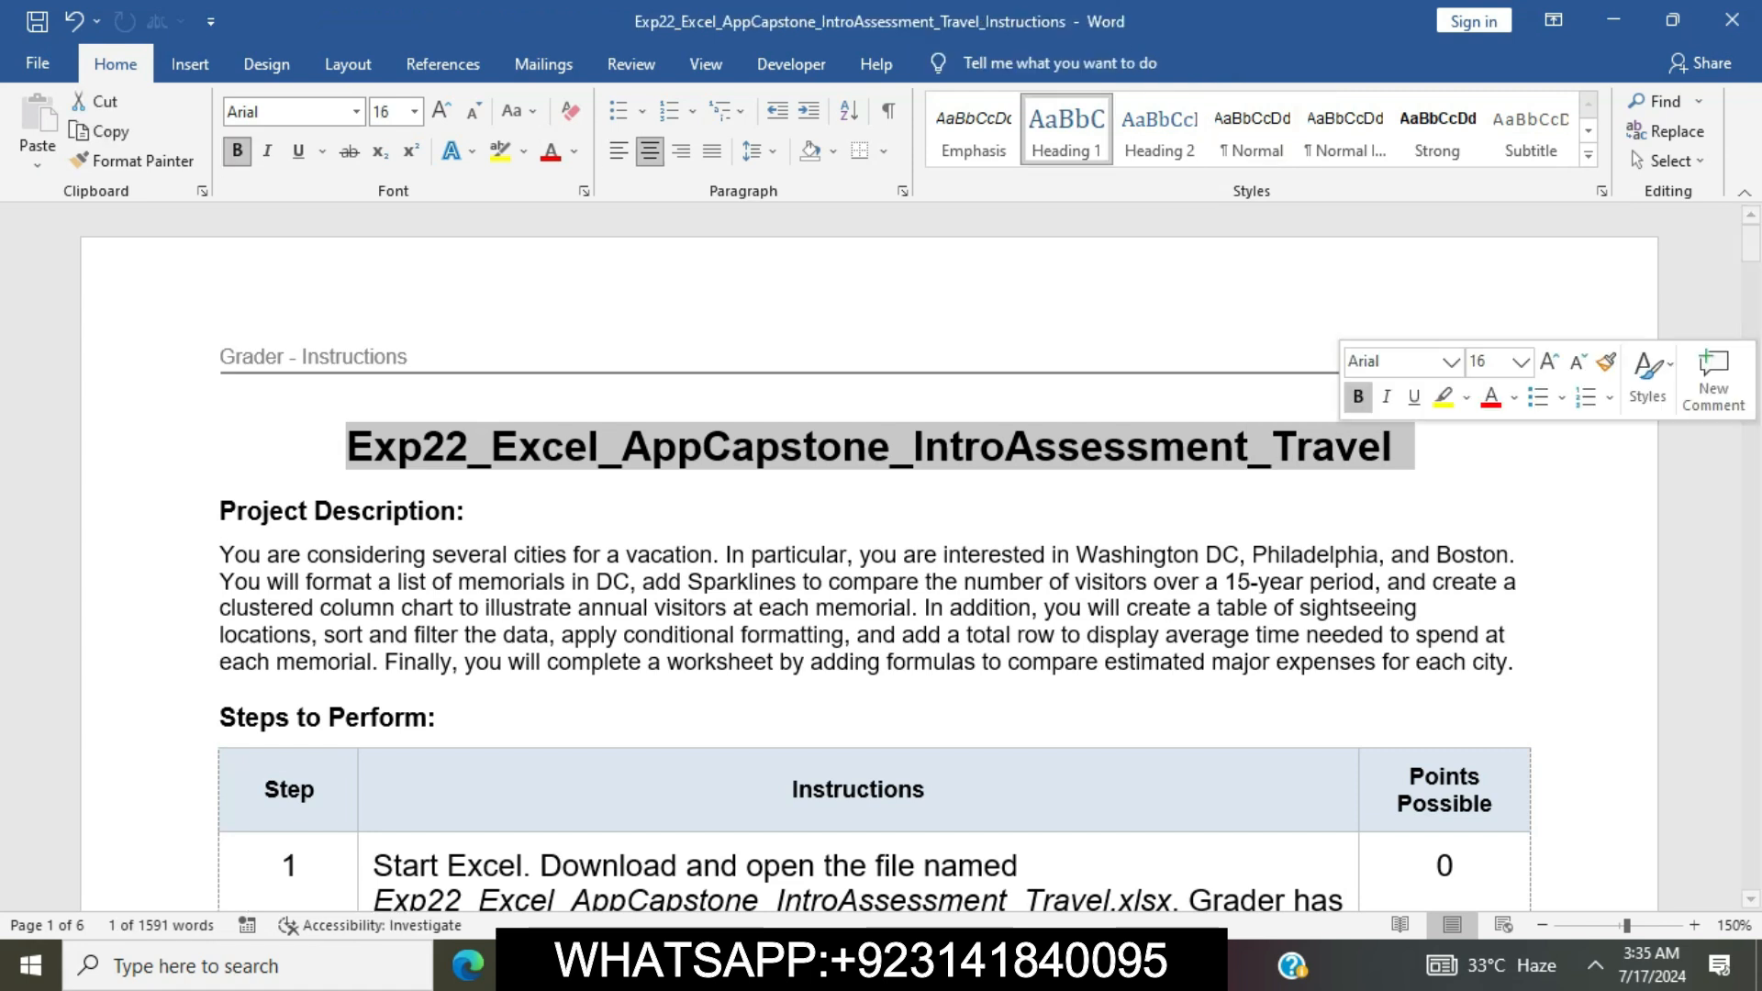
click(1443, 398)
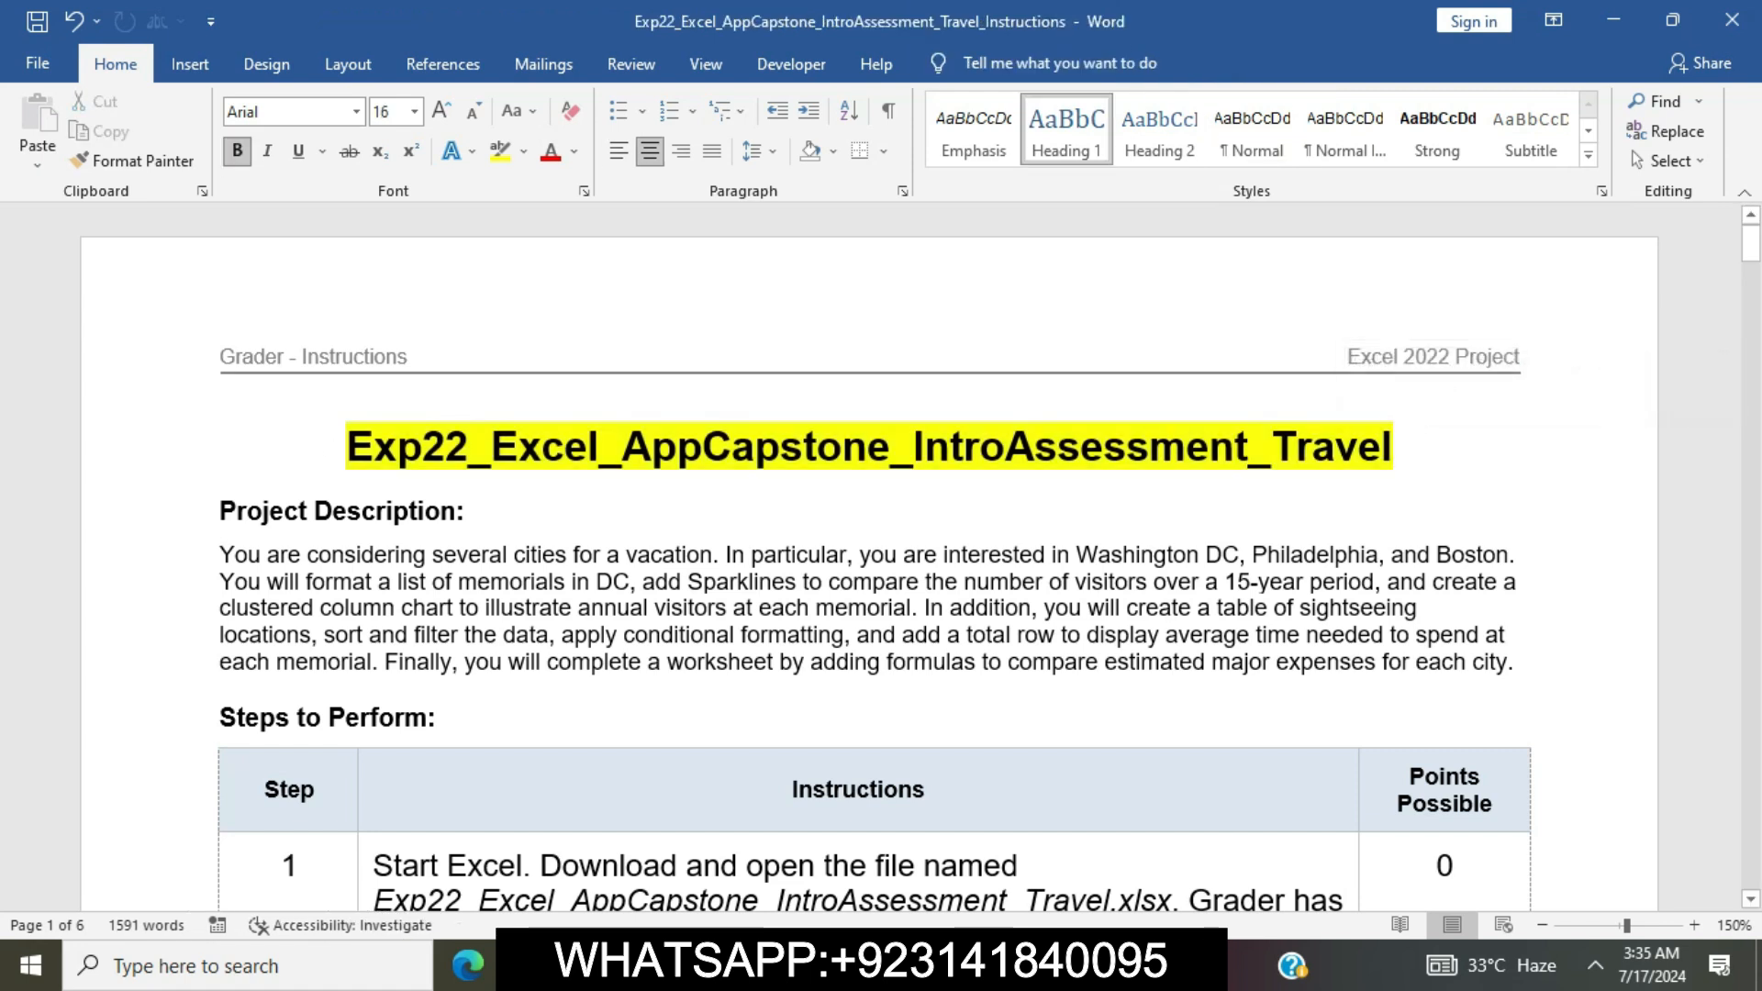
scroll(917, 556, down, 1)
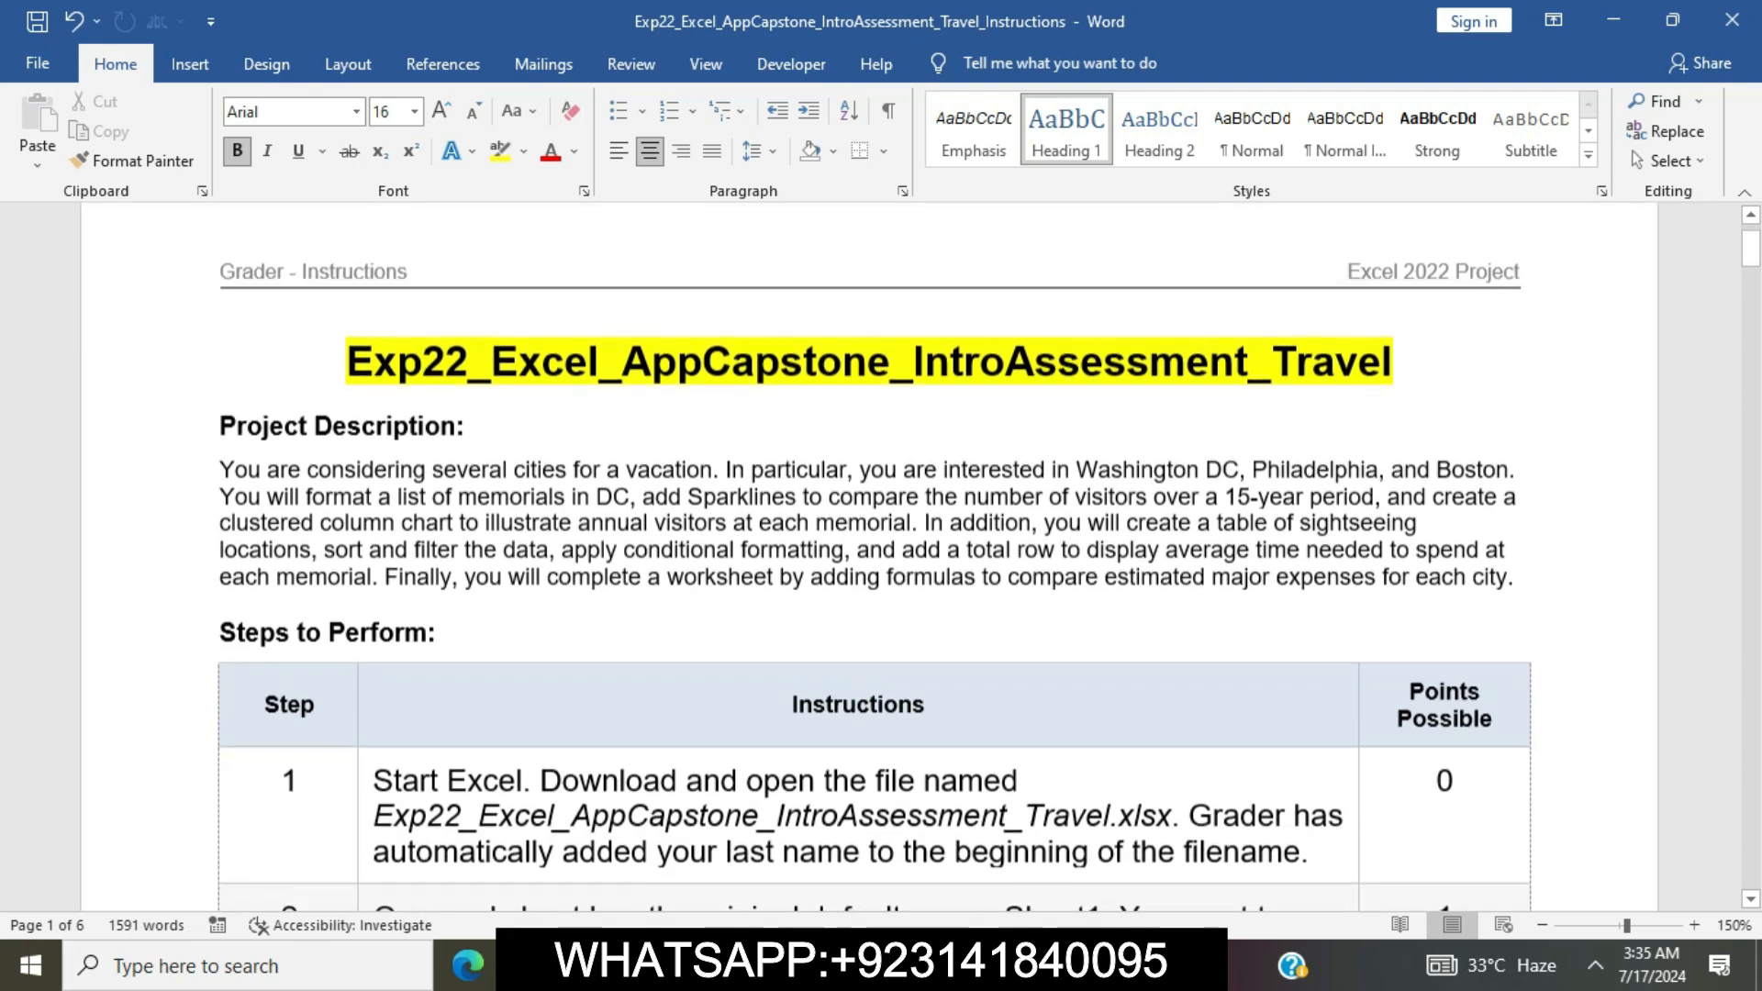
scroll(918, 556, down, 4)
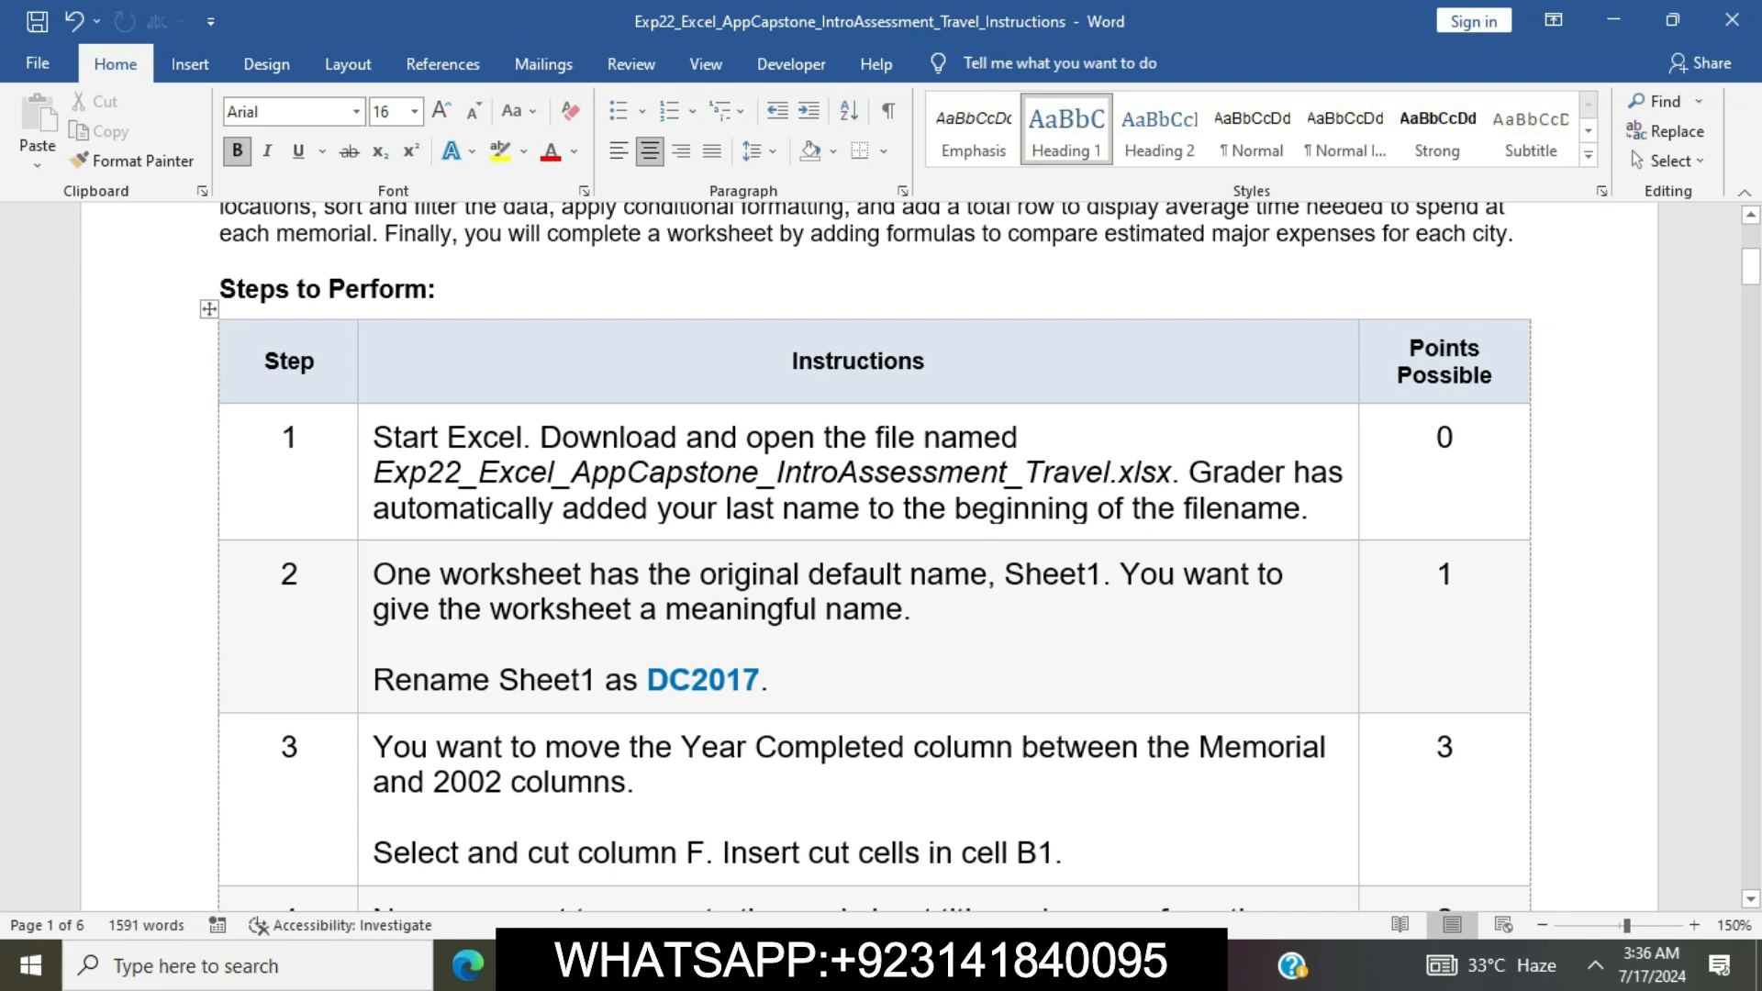
triple_click(375, 438)
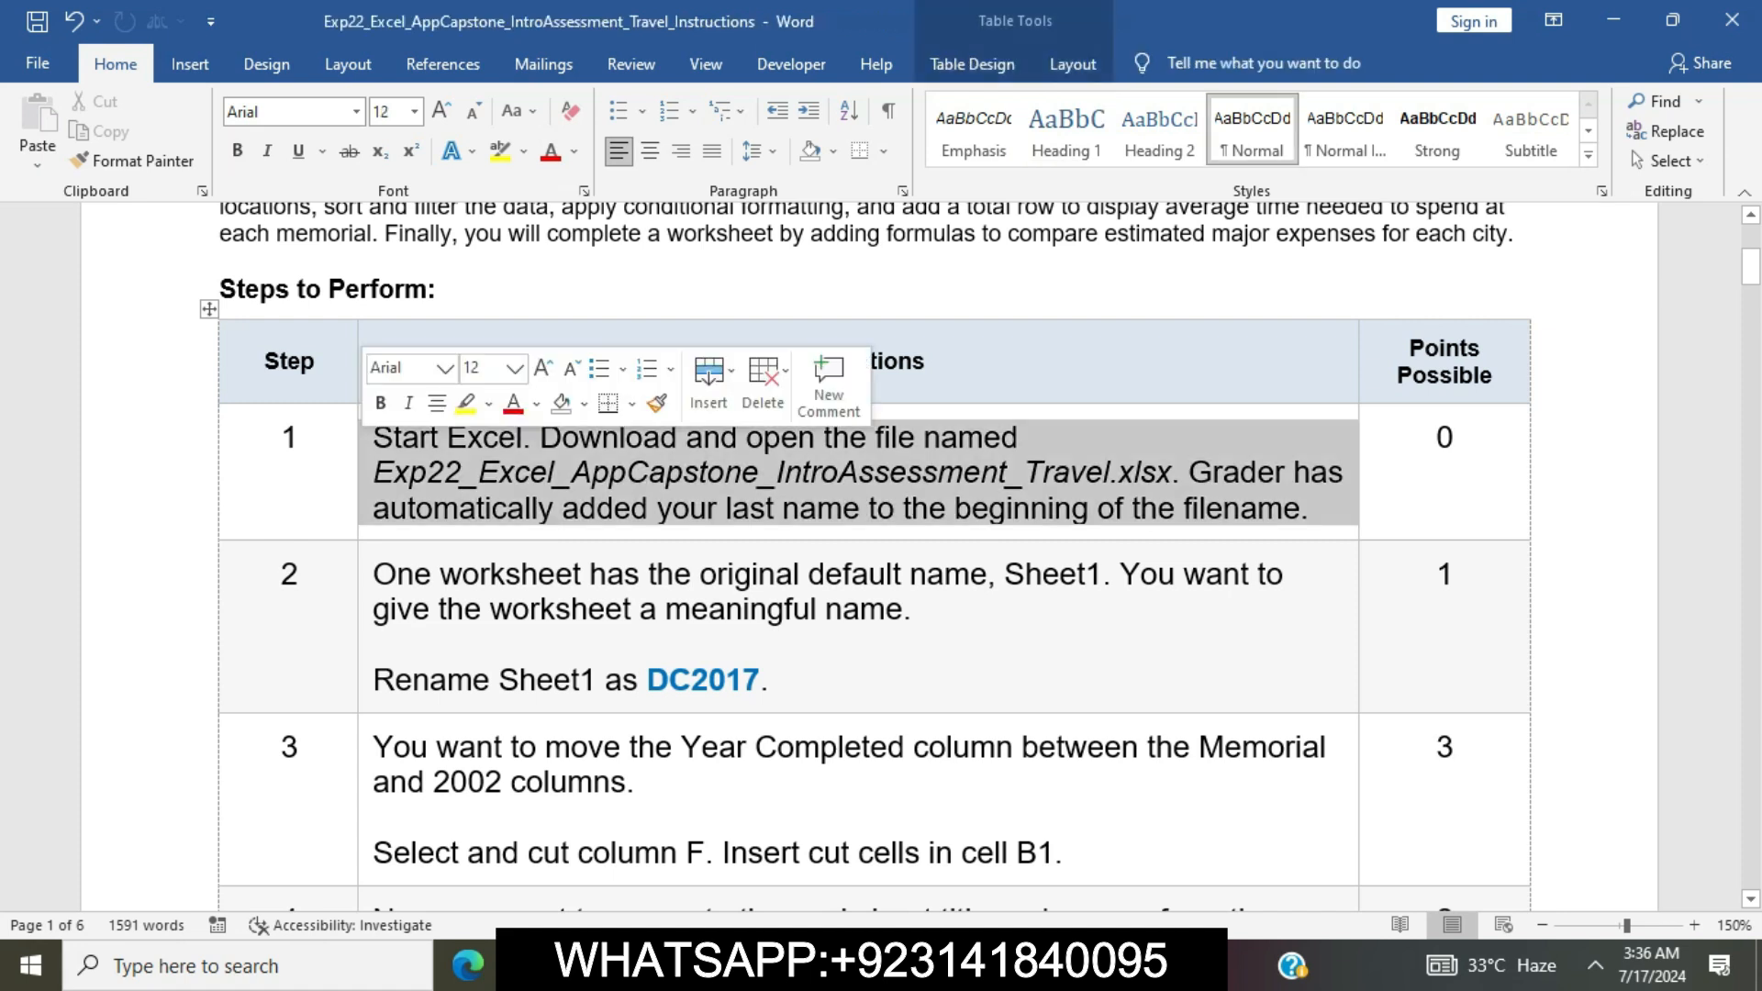
click(465, 404)
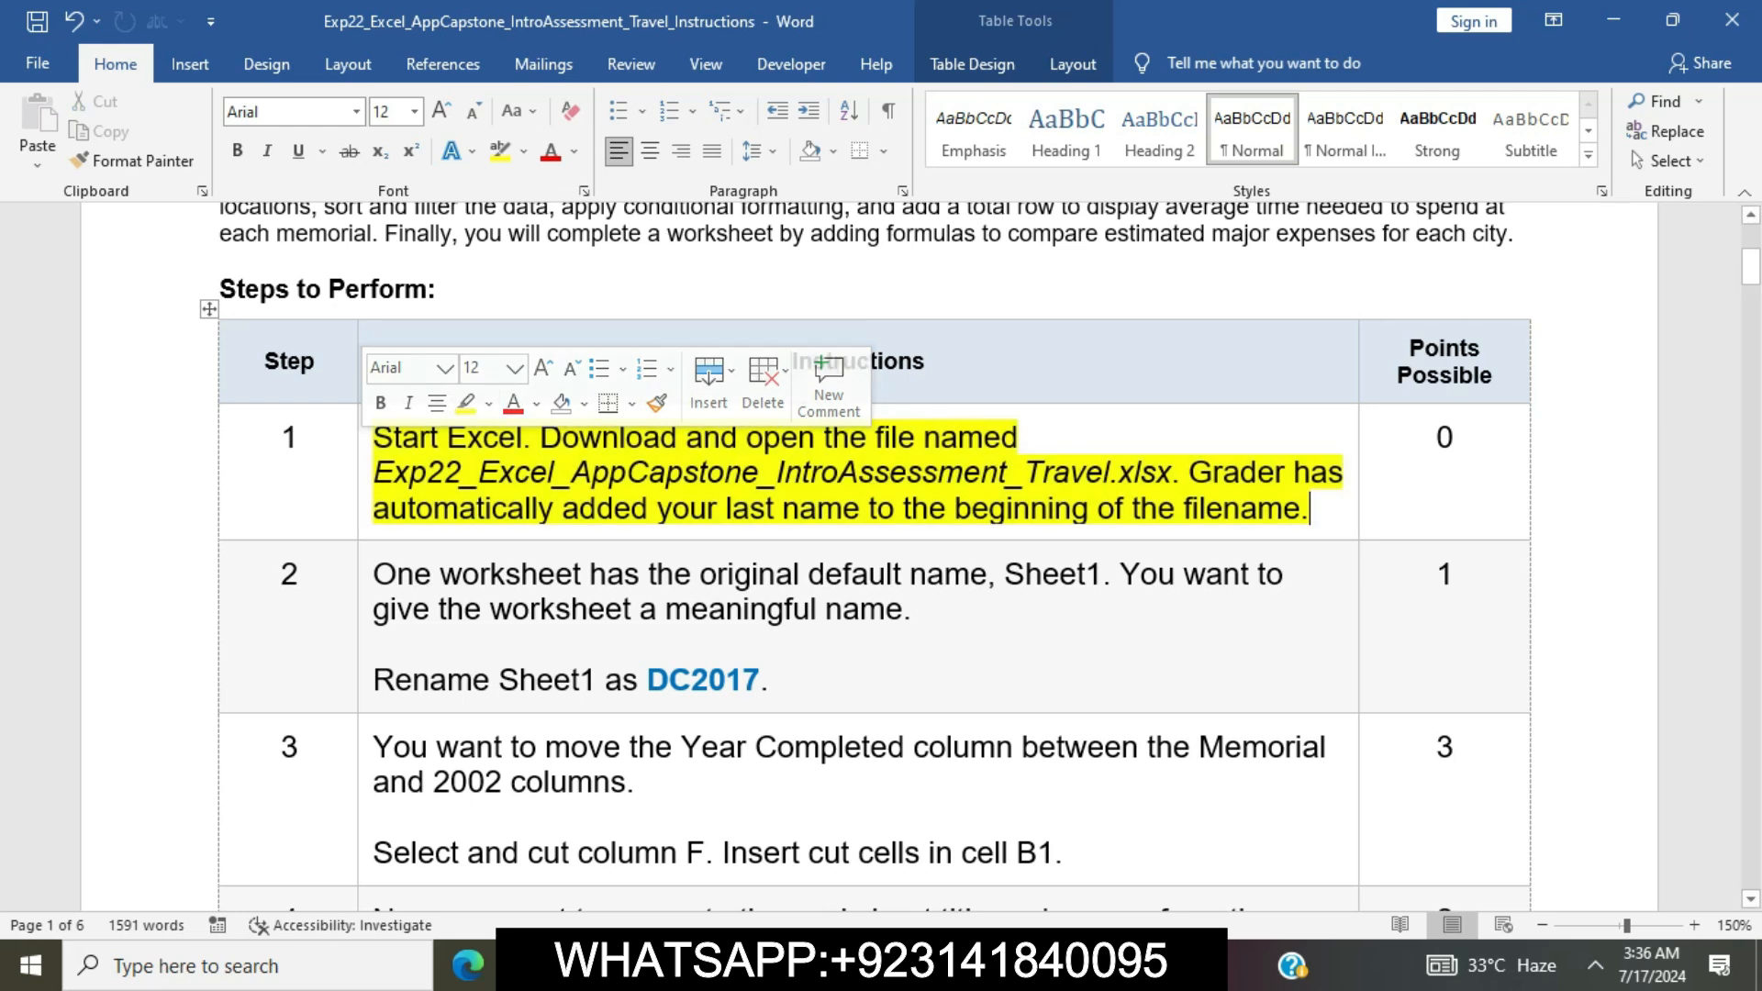
click(464, 472)
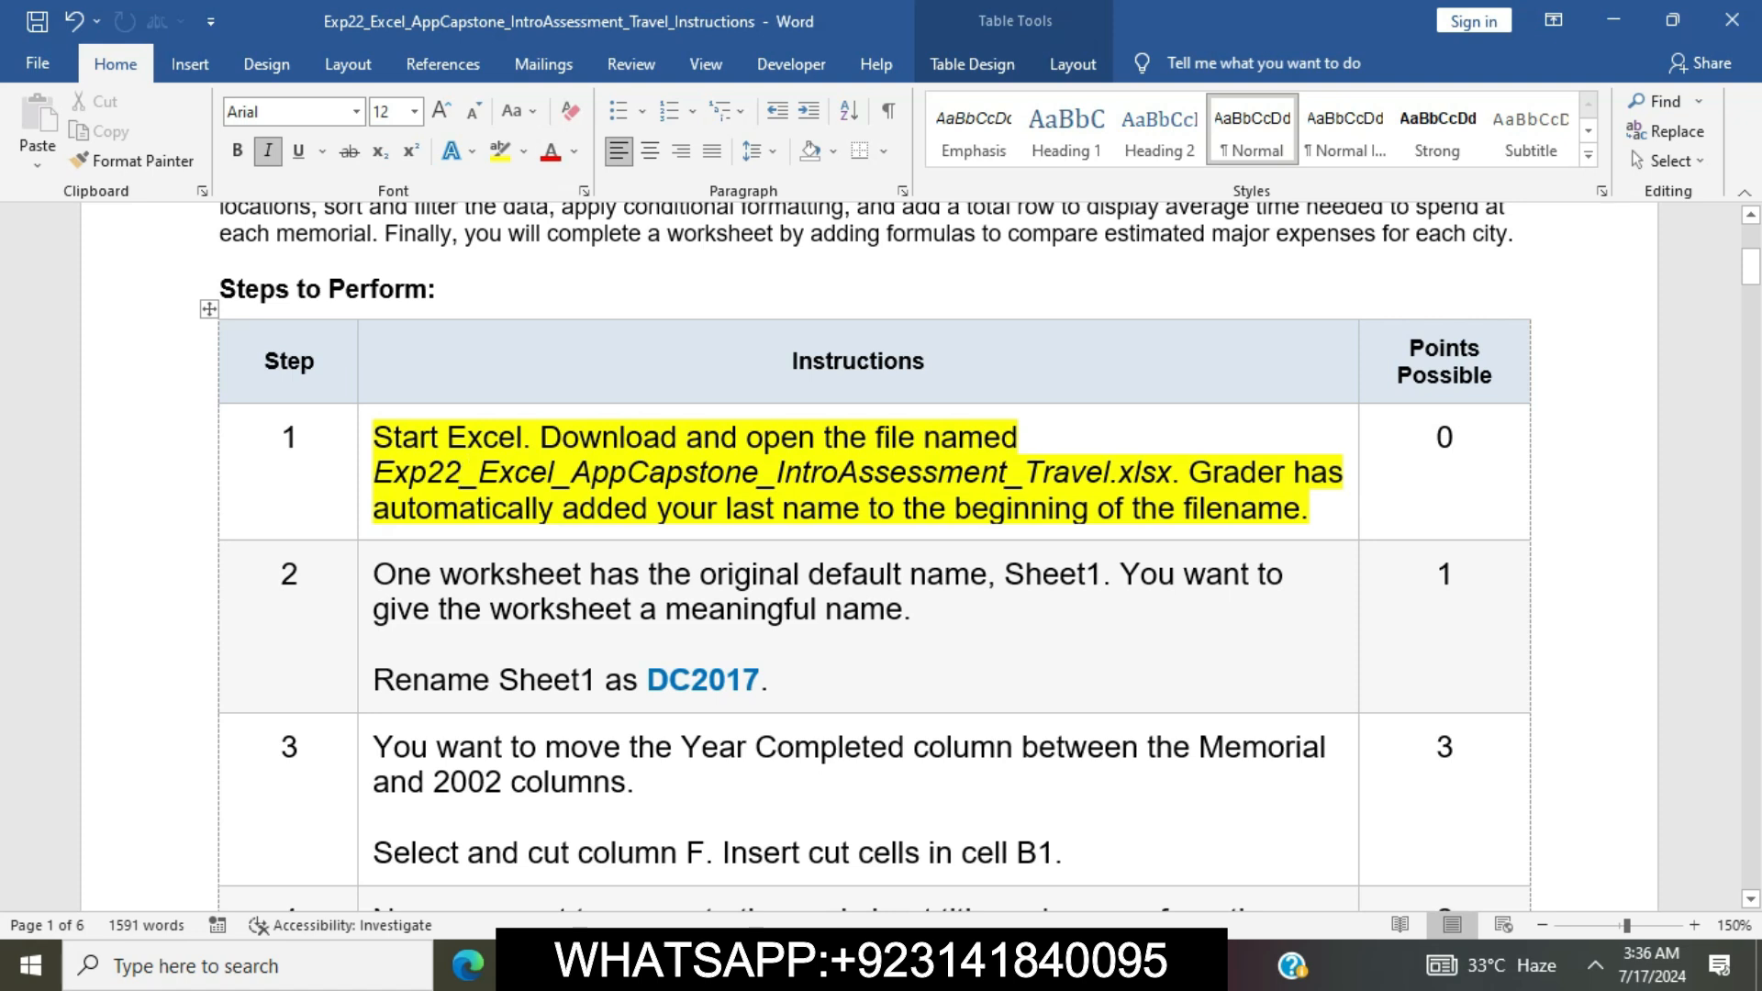
Switch to the Excel workbook and look through the DC2020, Places and Cities worksheets, ending on Sheet1
key(alt+Tab)
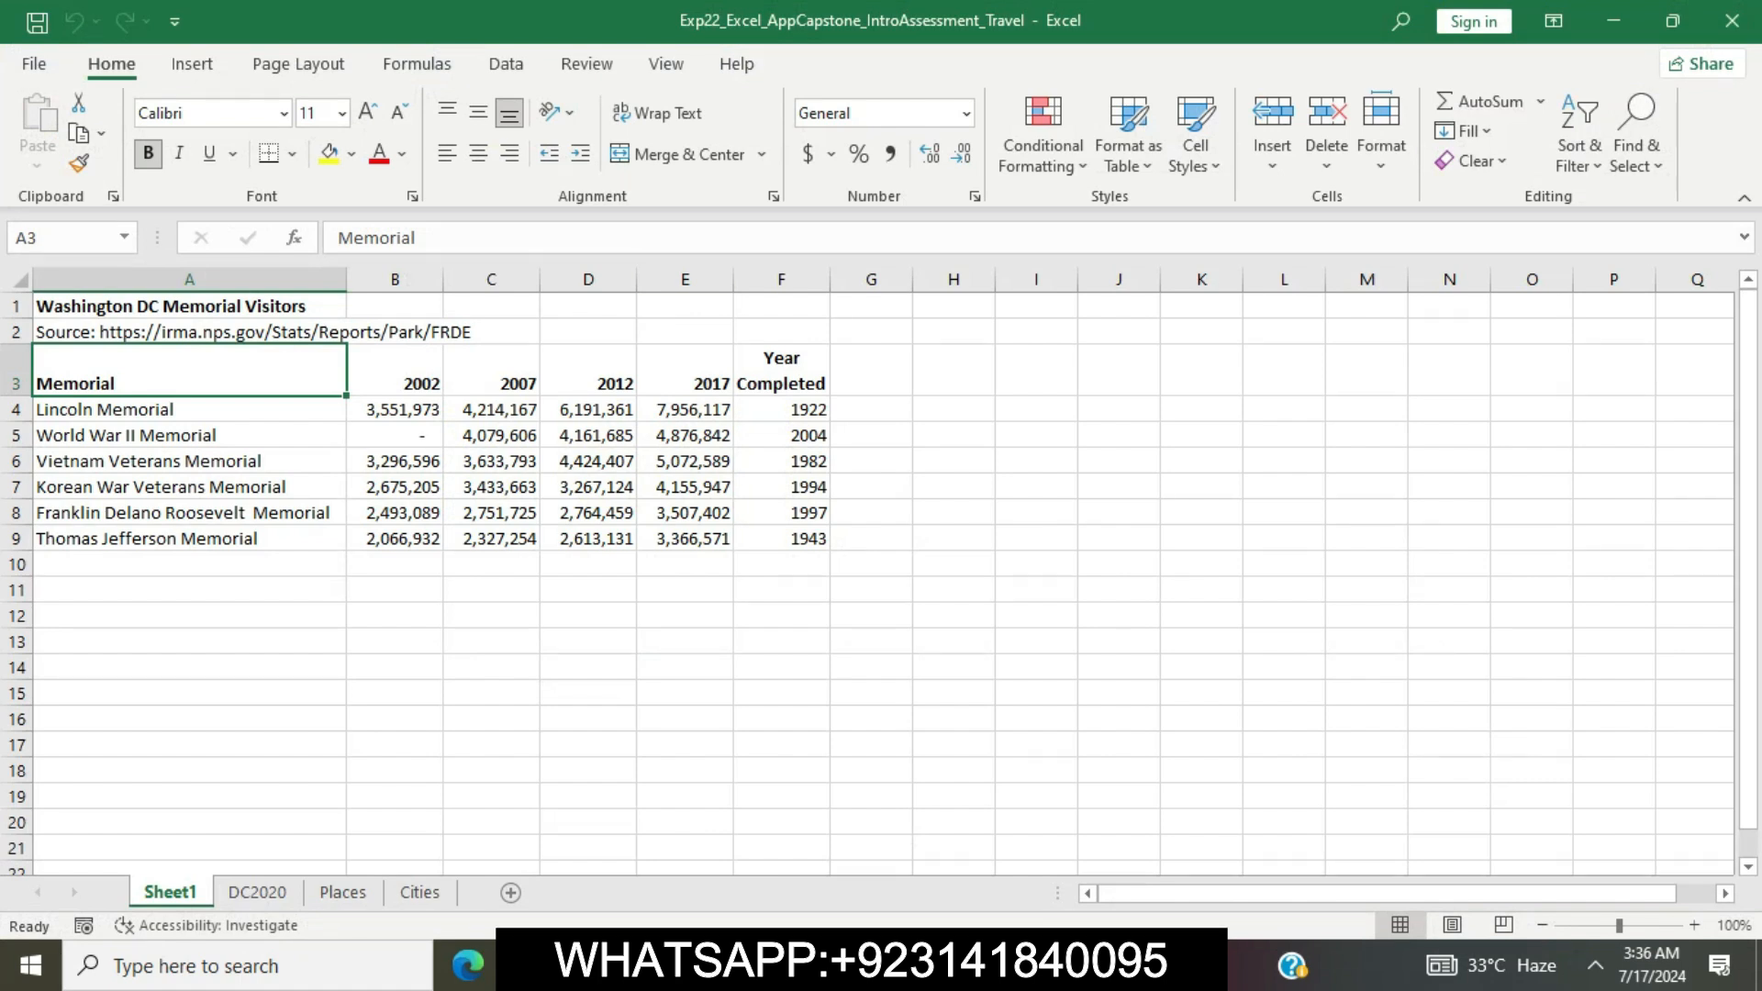
click(257, 892)
click(342, 892)
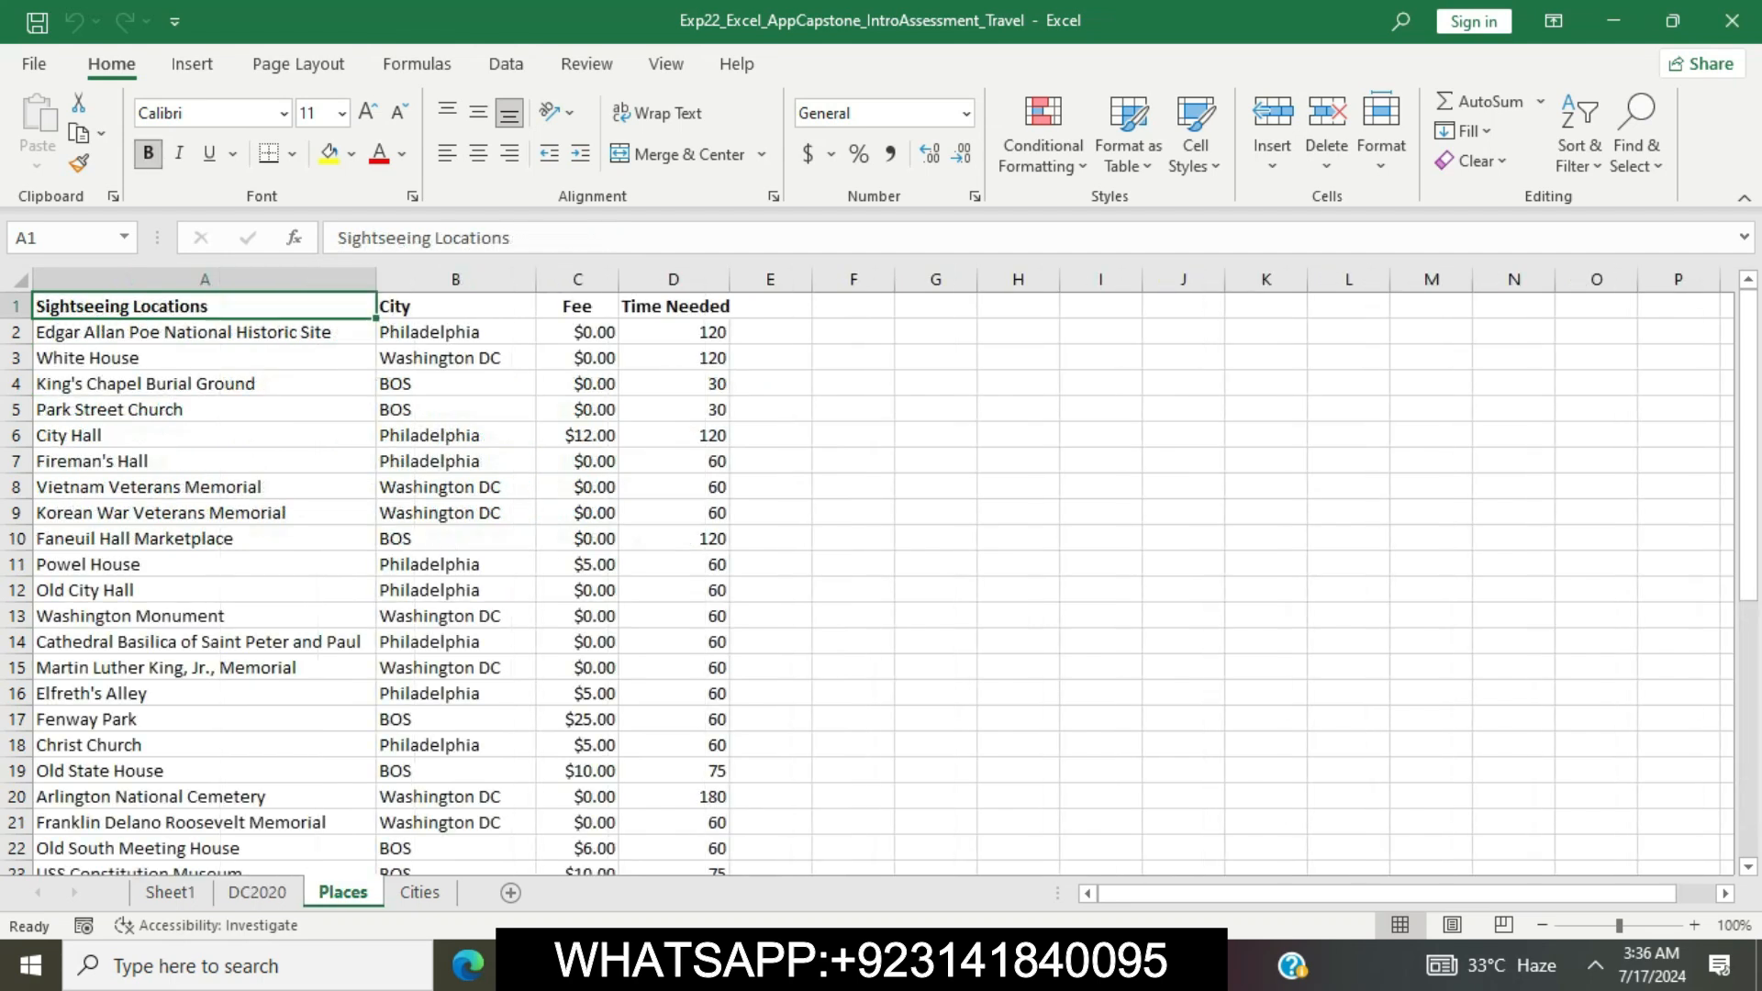
click(420, 892)
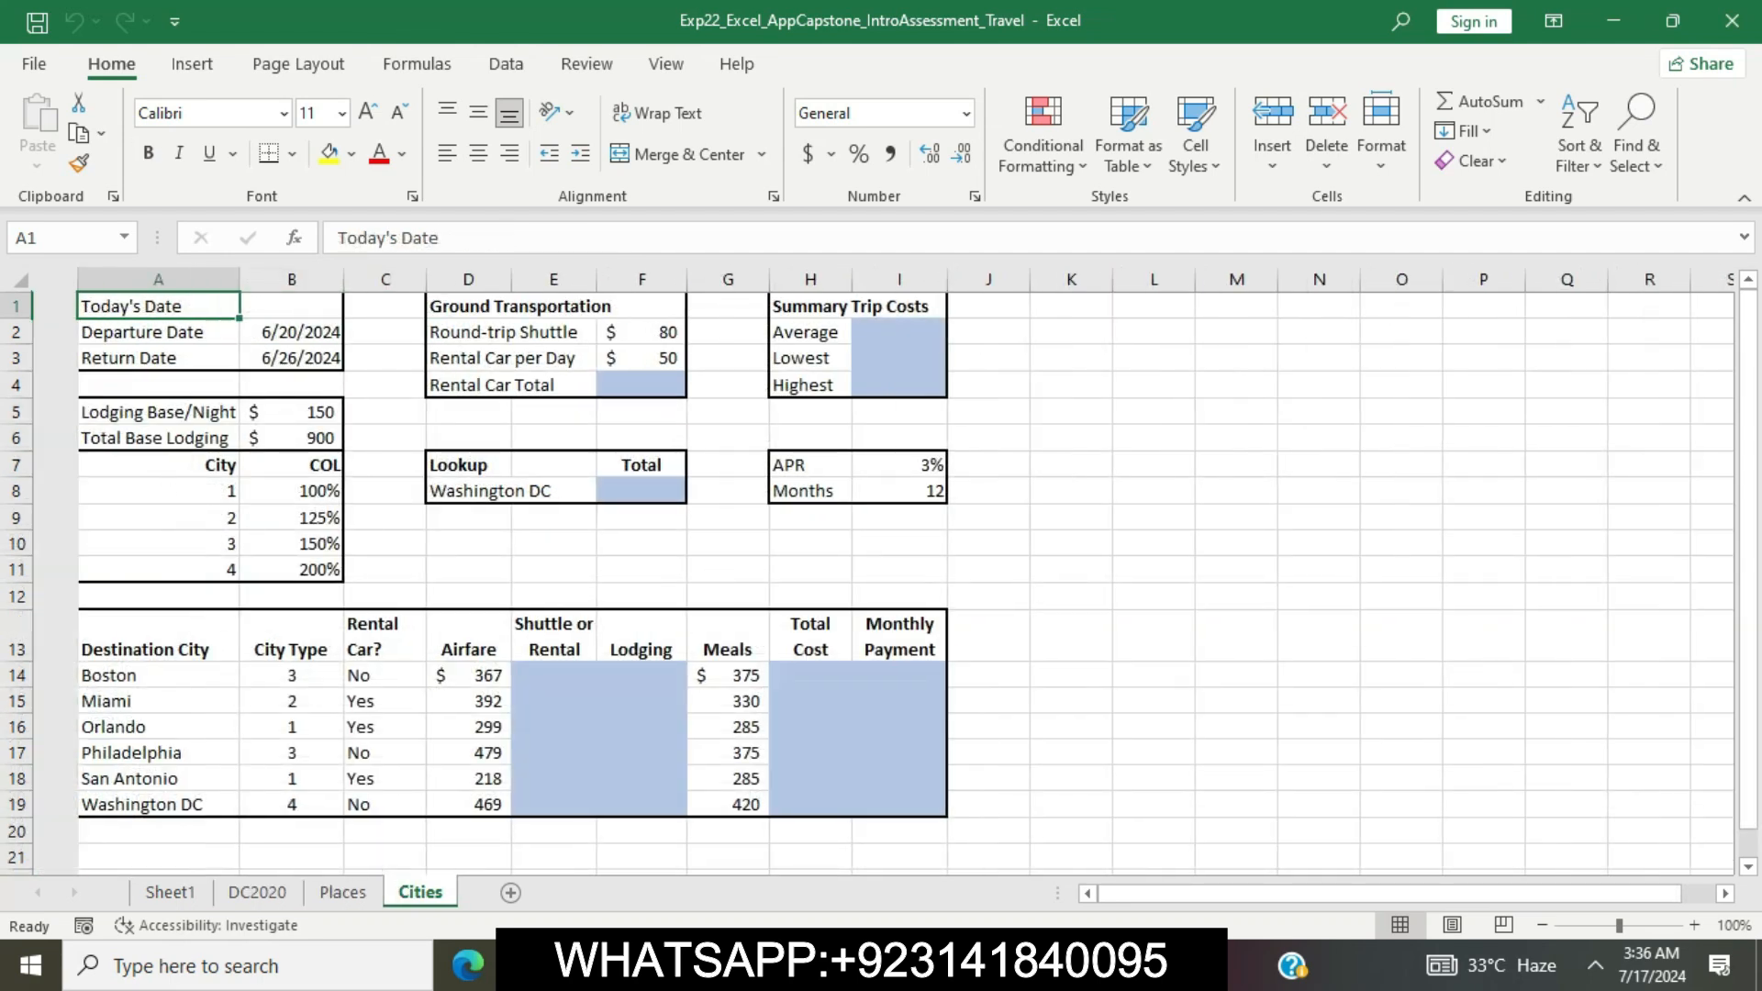
click(171, 892)
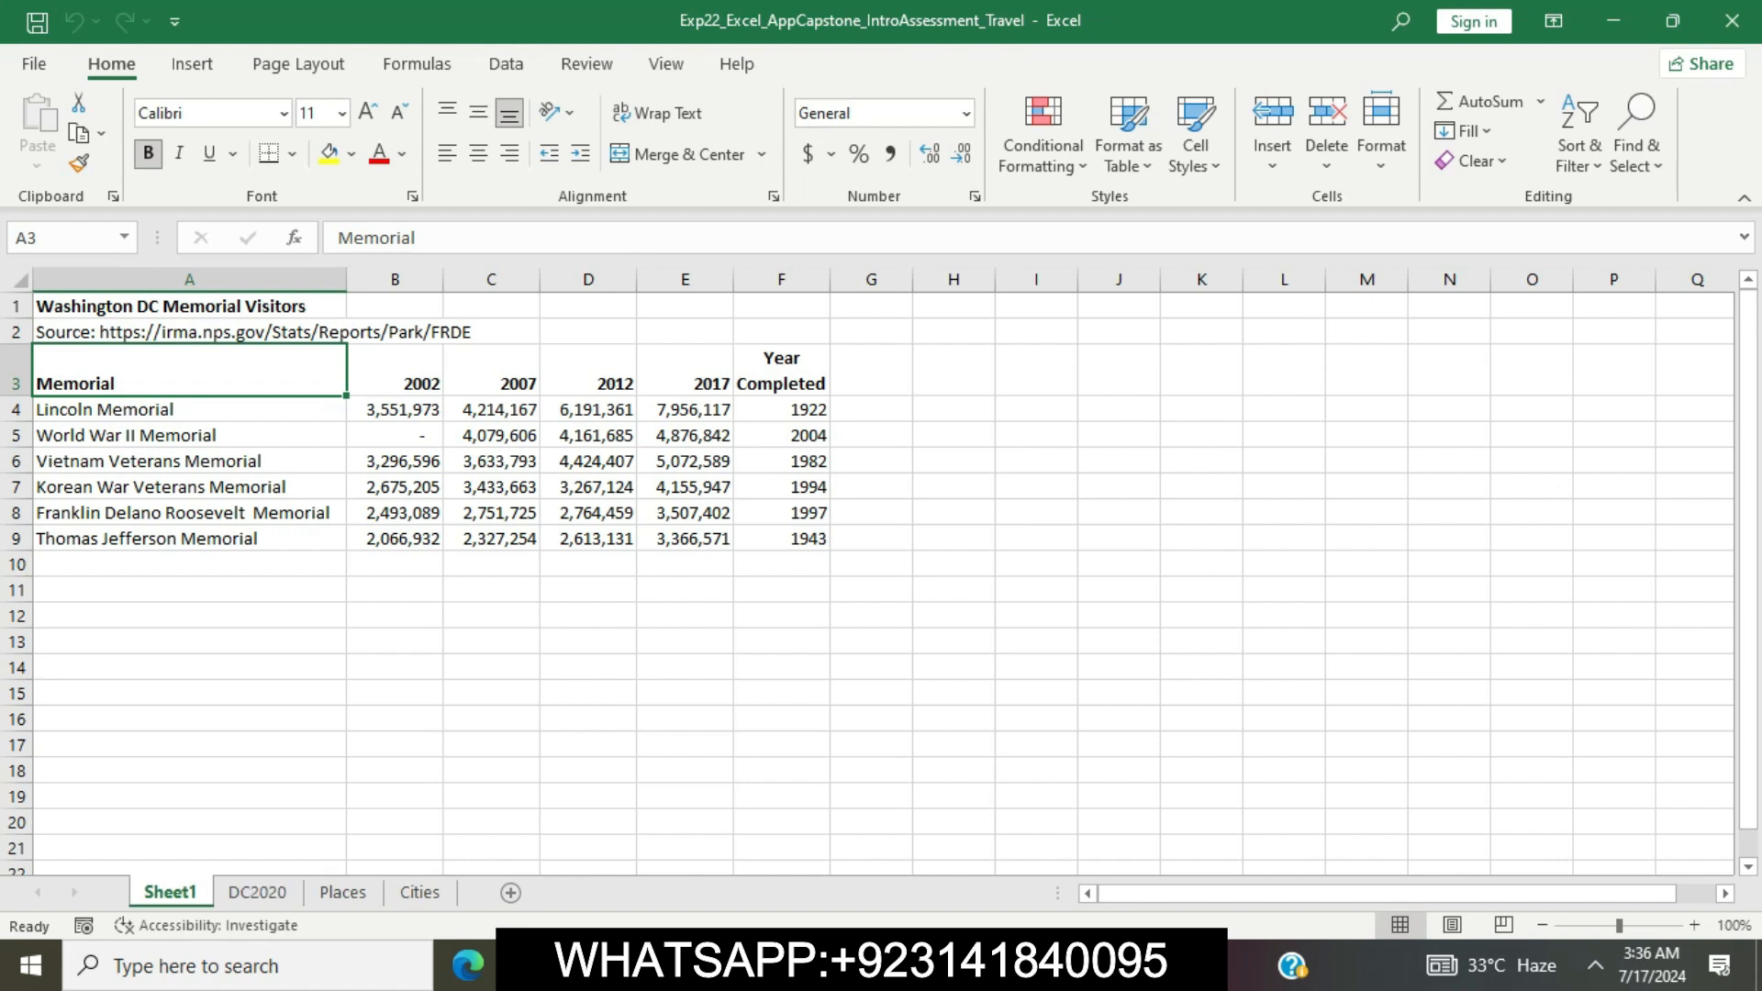
In the Word instructions, remove the highlight from step 1 and highlight the step 2 instructions in yellow
key(alt+Tab)
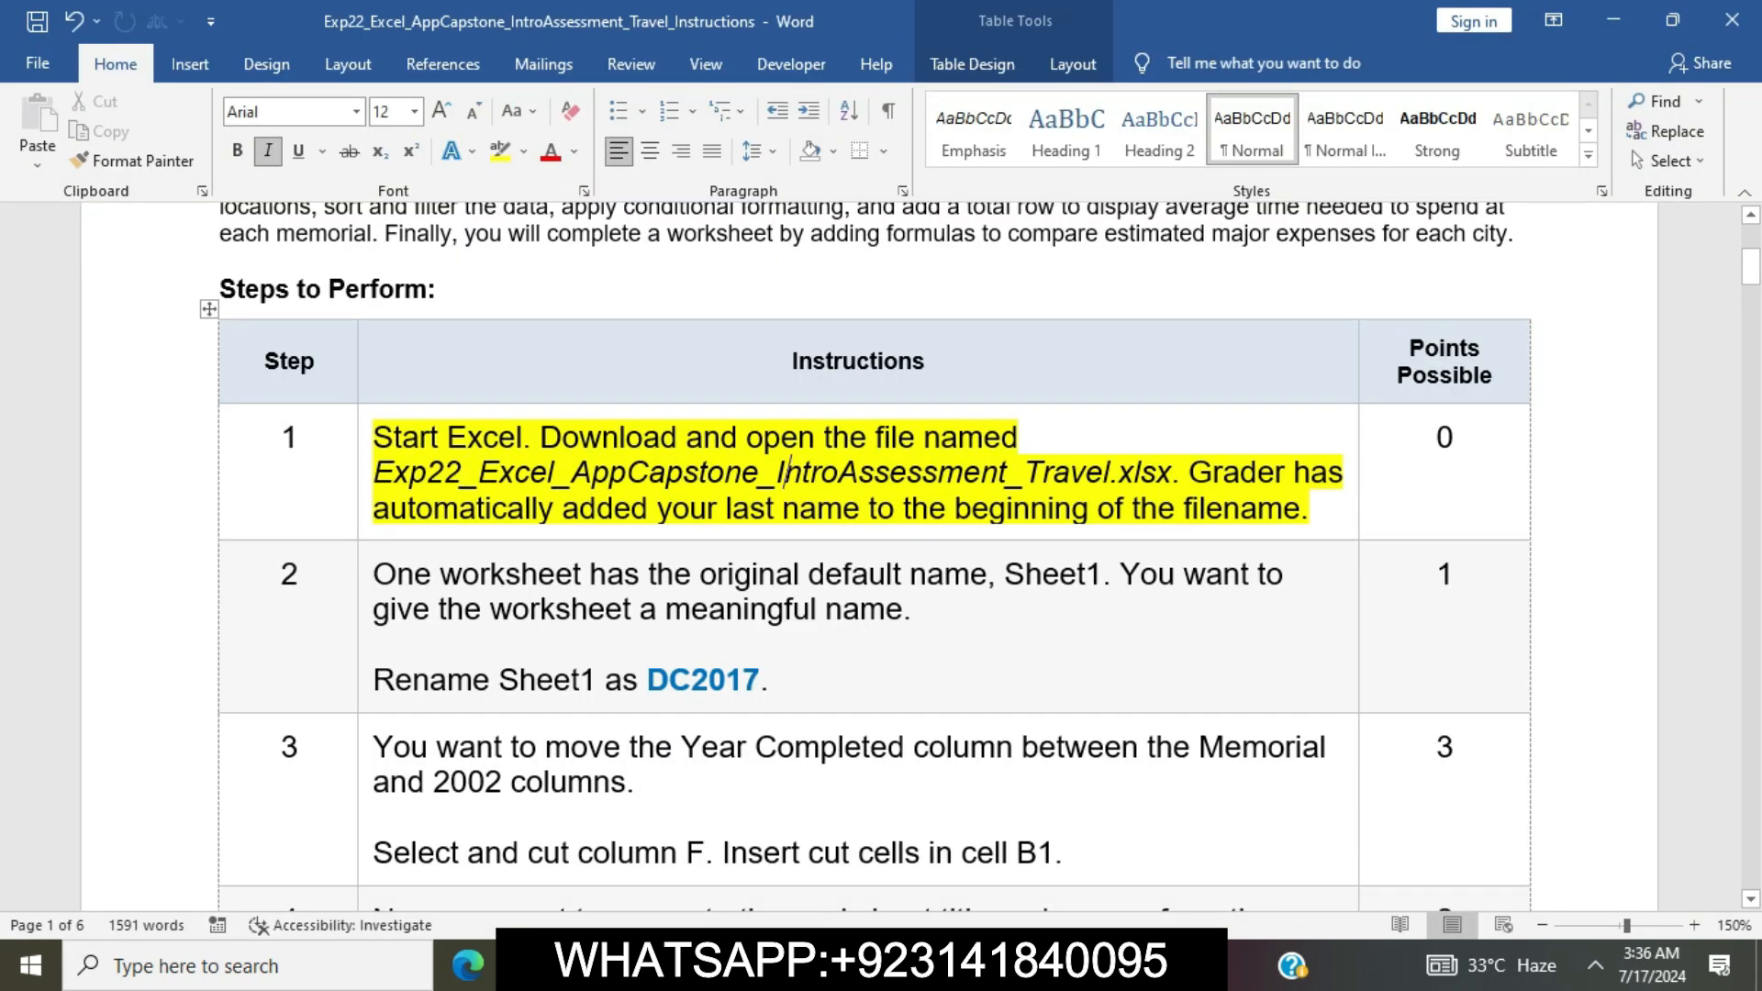
click(364, 449)
click(467, 396)
click(507, 508)
scroll(508, 508, down, 1)
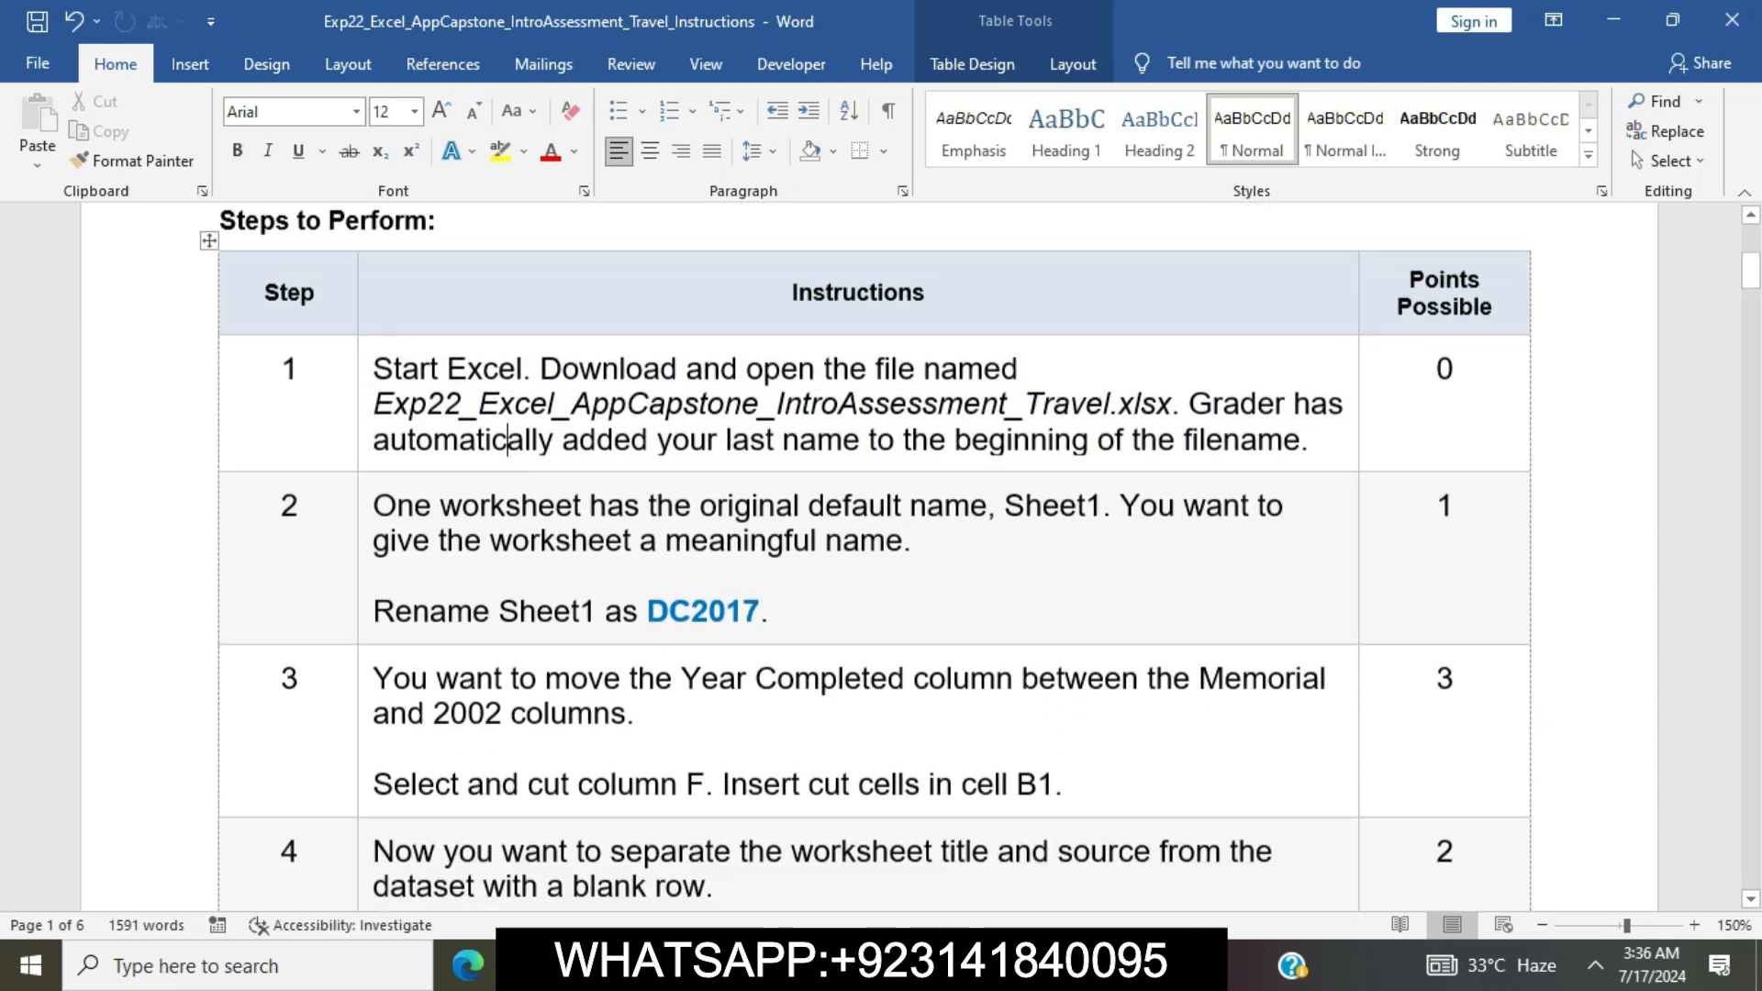
scroll(508, 509, down, 2)
click(364, 404)
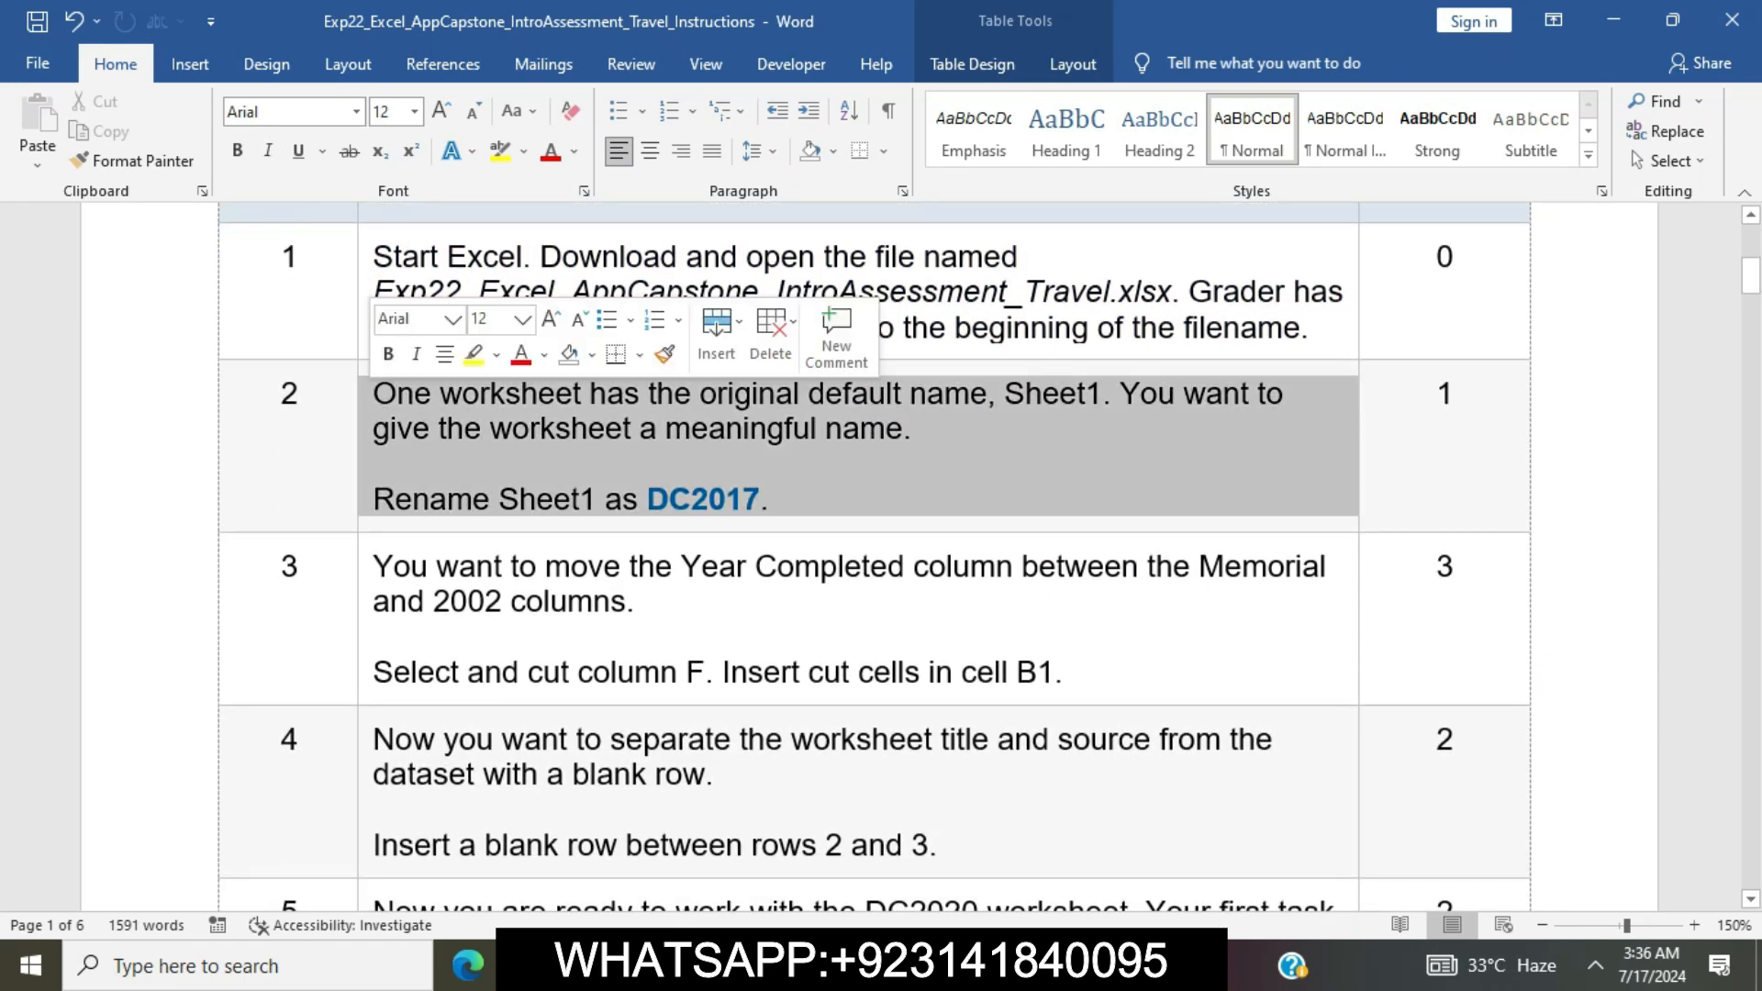
click(474, 355)
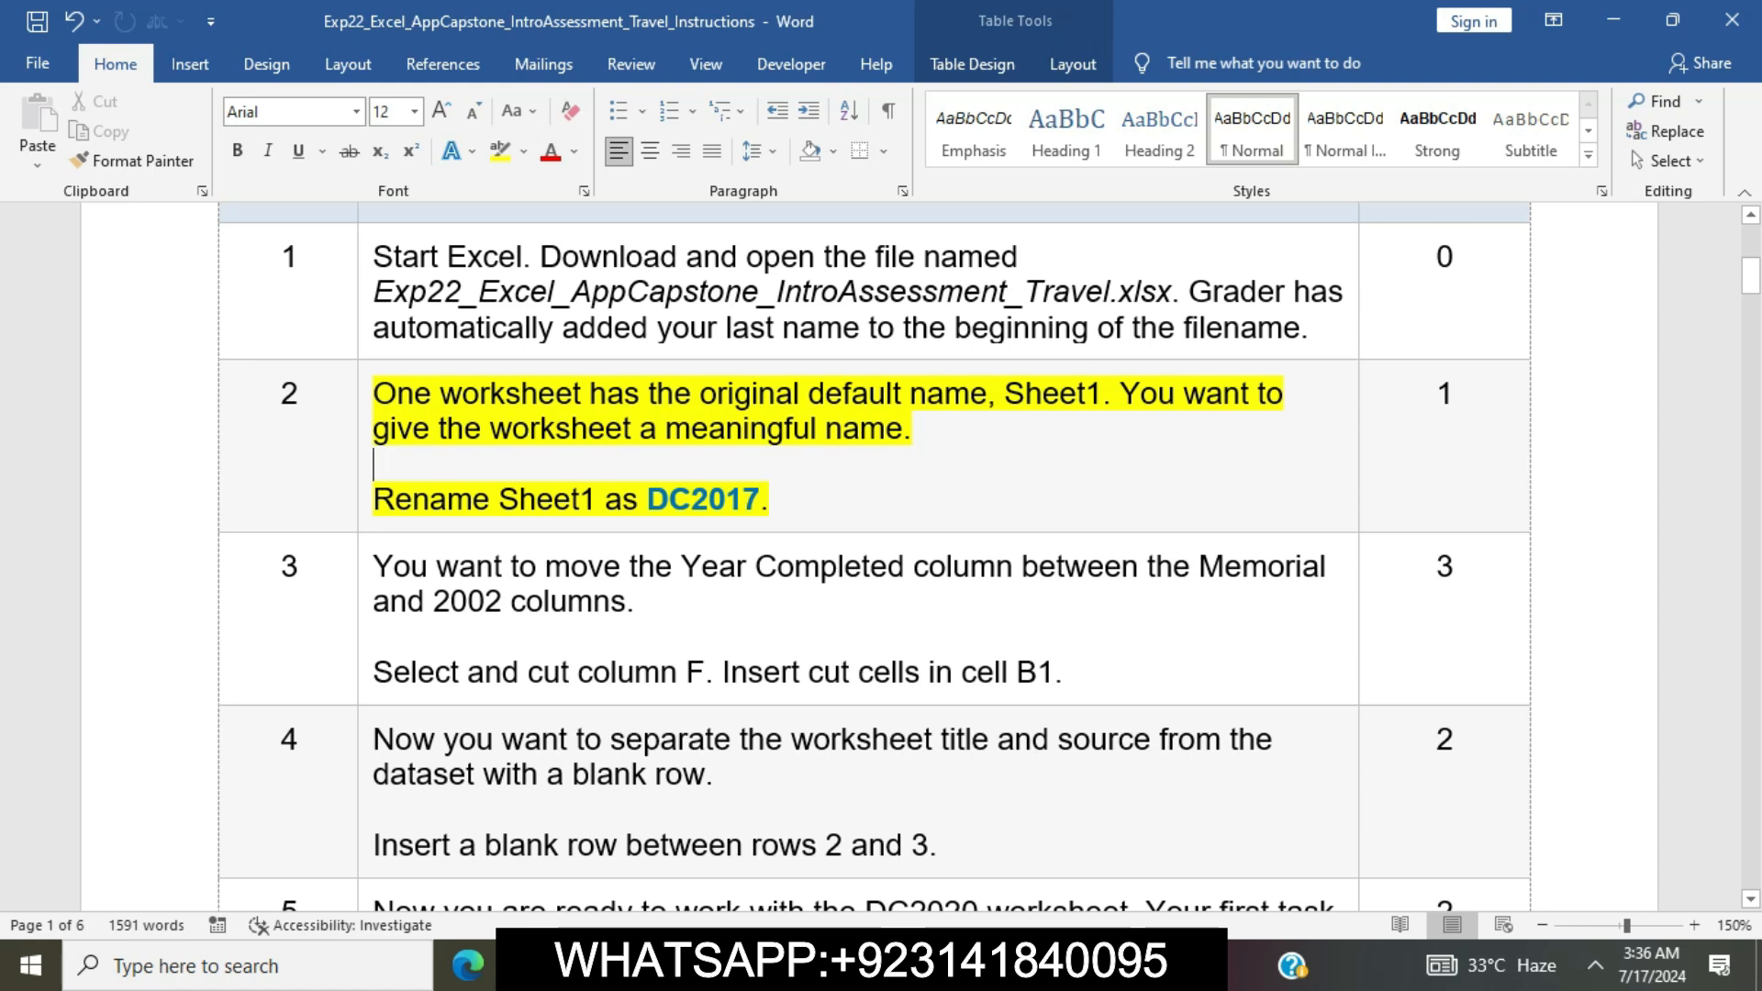
Copy the name DC2017 from the step 2 instructions and rename Sheet1 in the Excel workbook as DC2017
drag(646, 498, 760, 498)
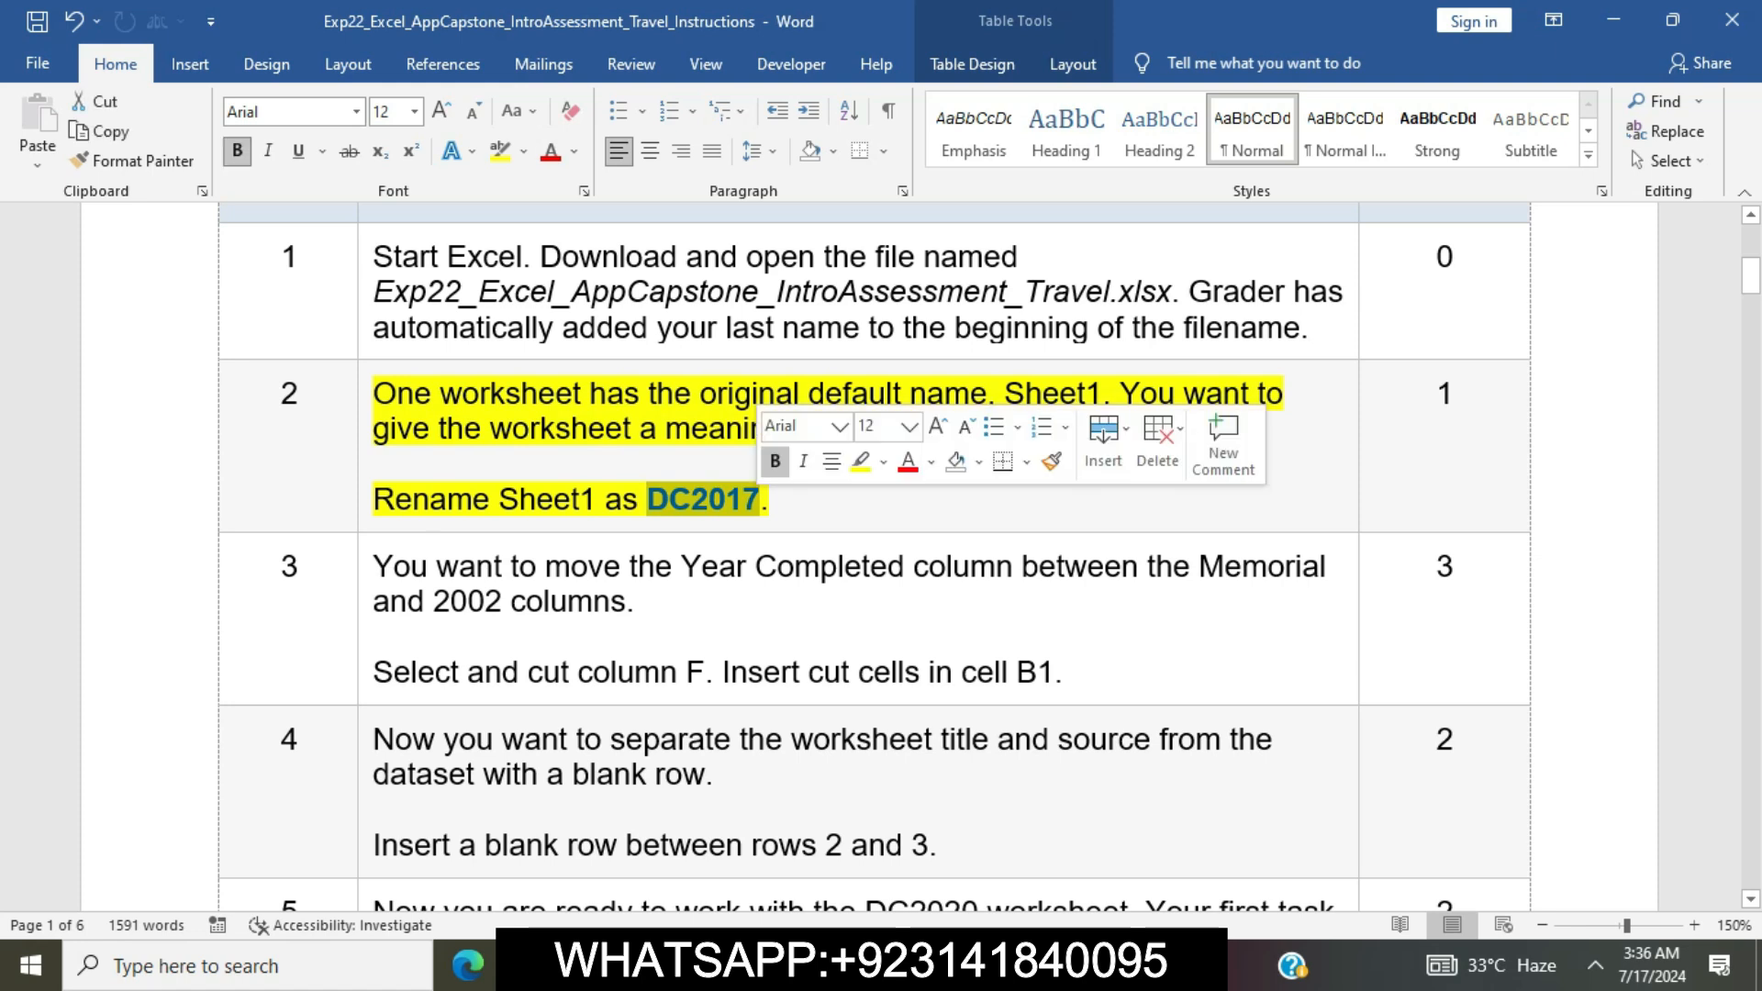
key(ctrl+c)
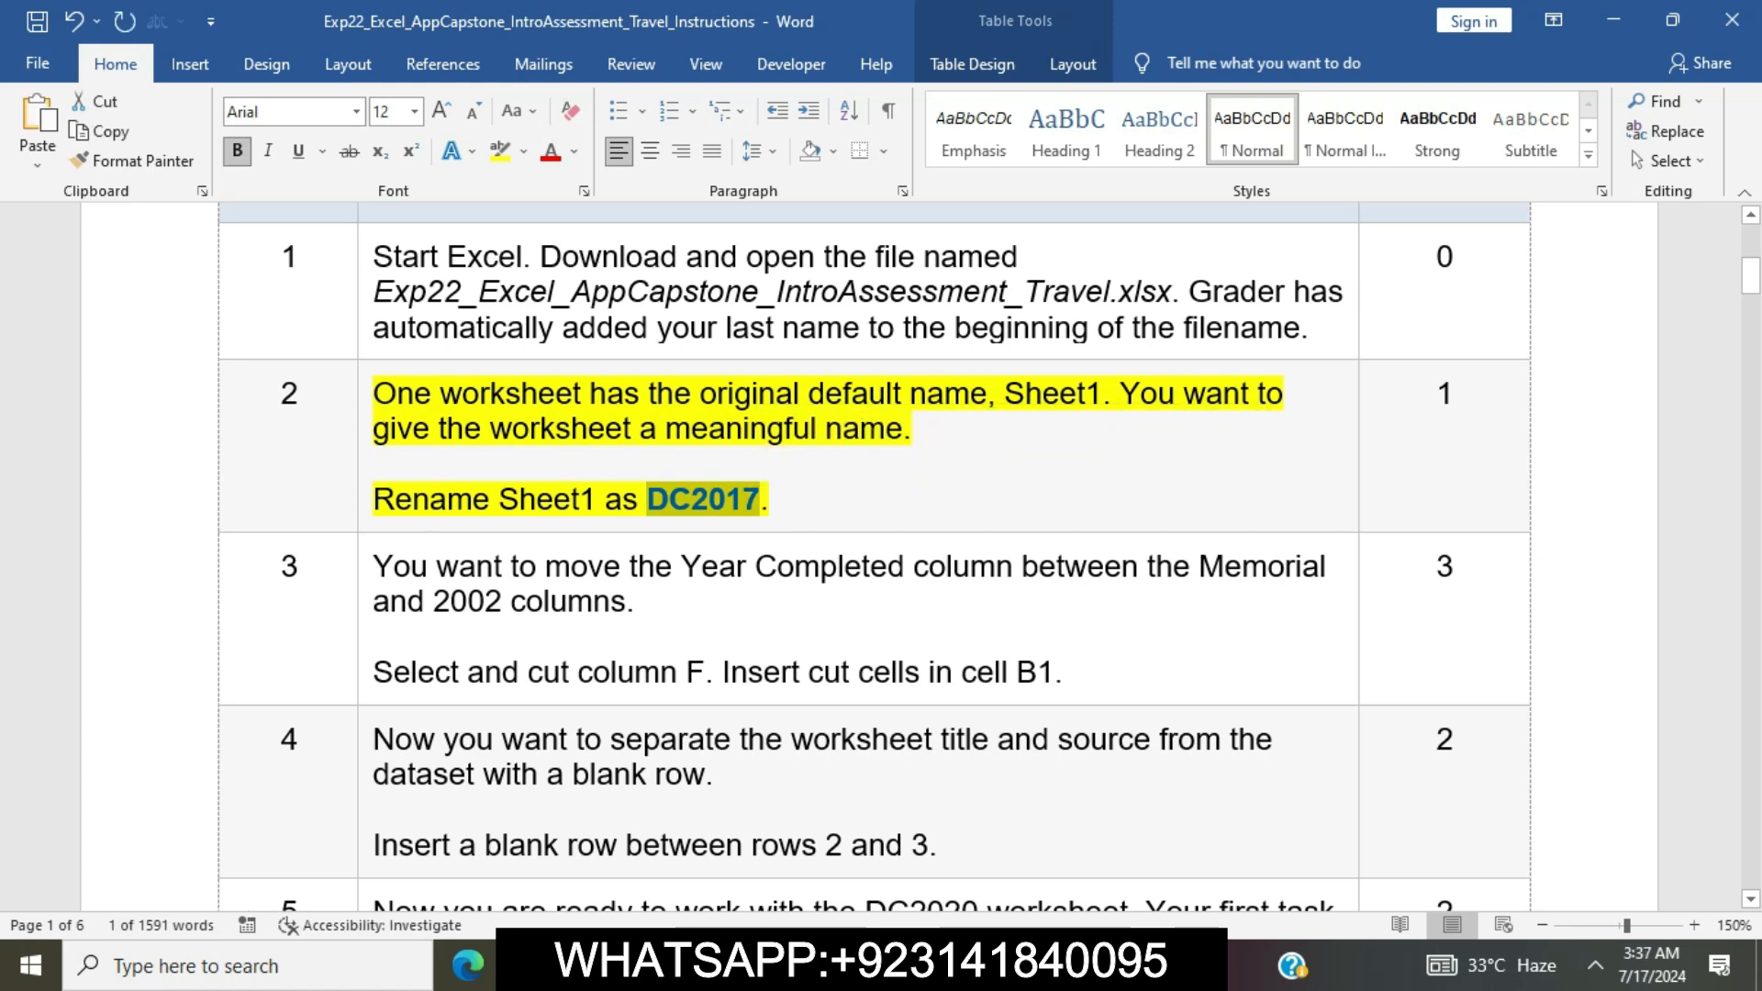
key(alt+Tab)
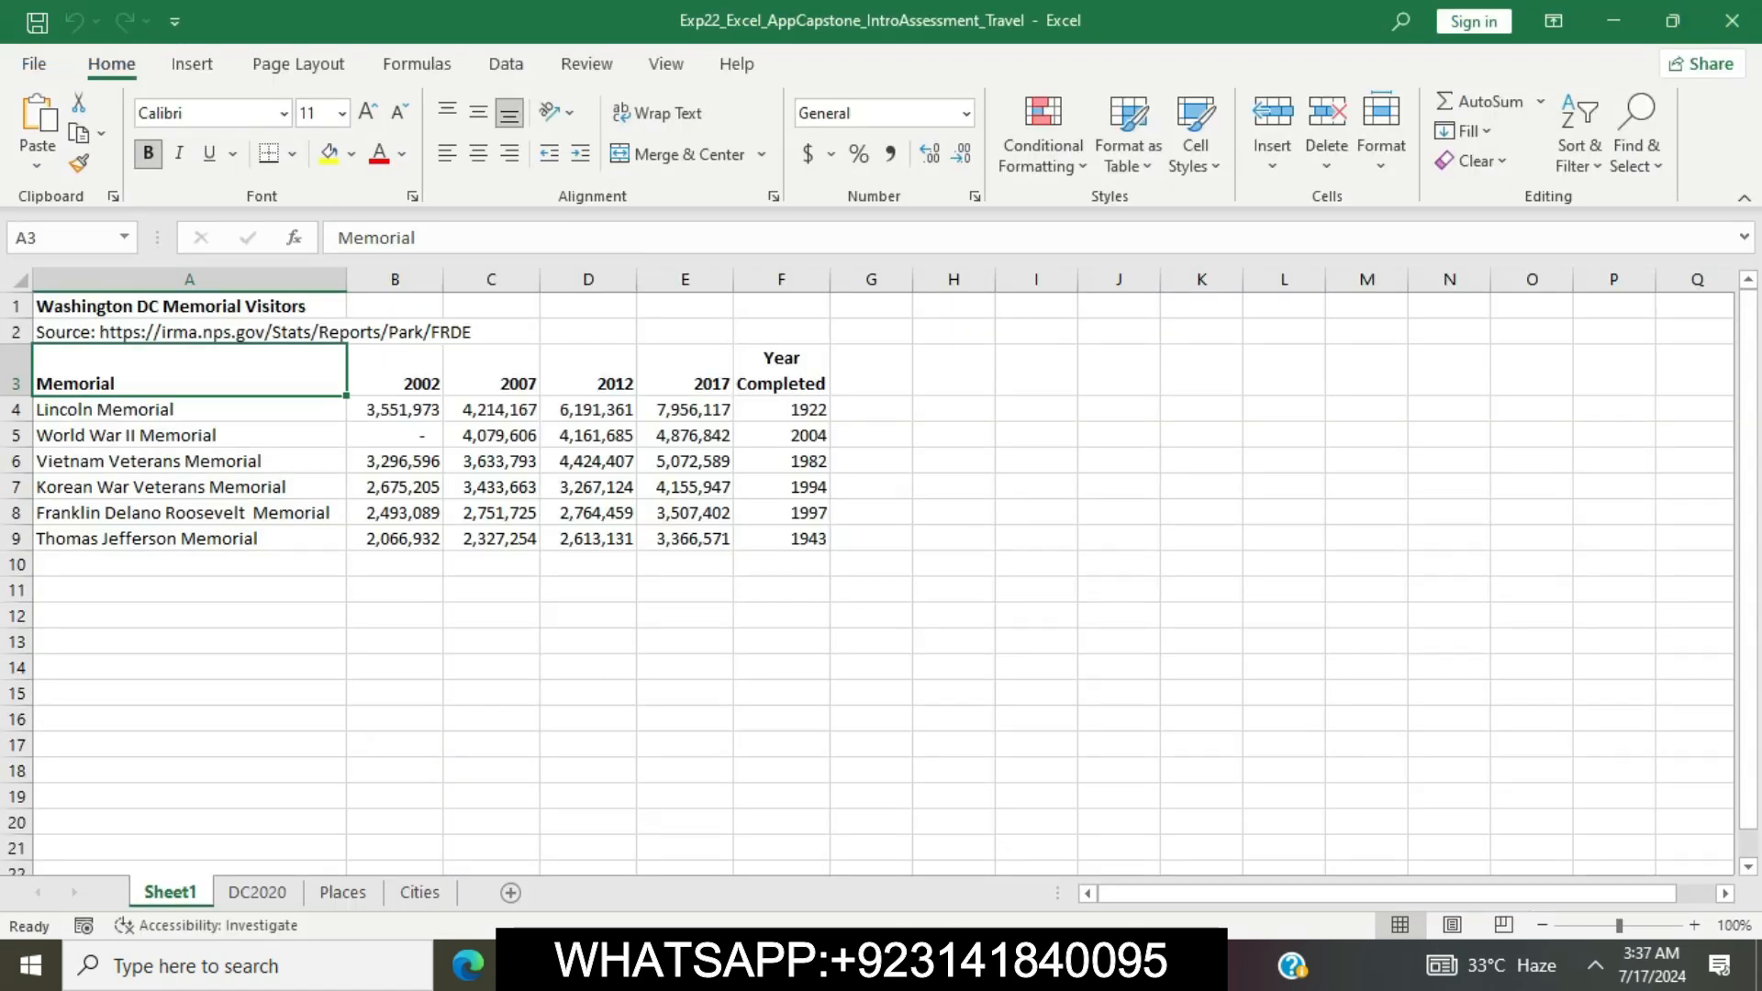
right_click(200, 889)
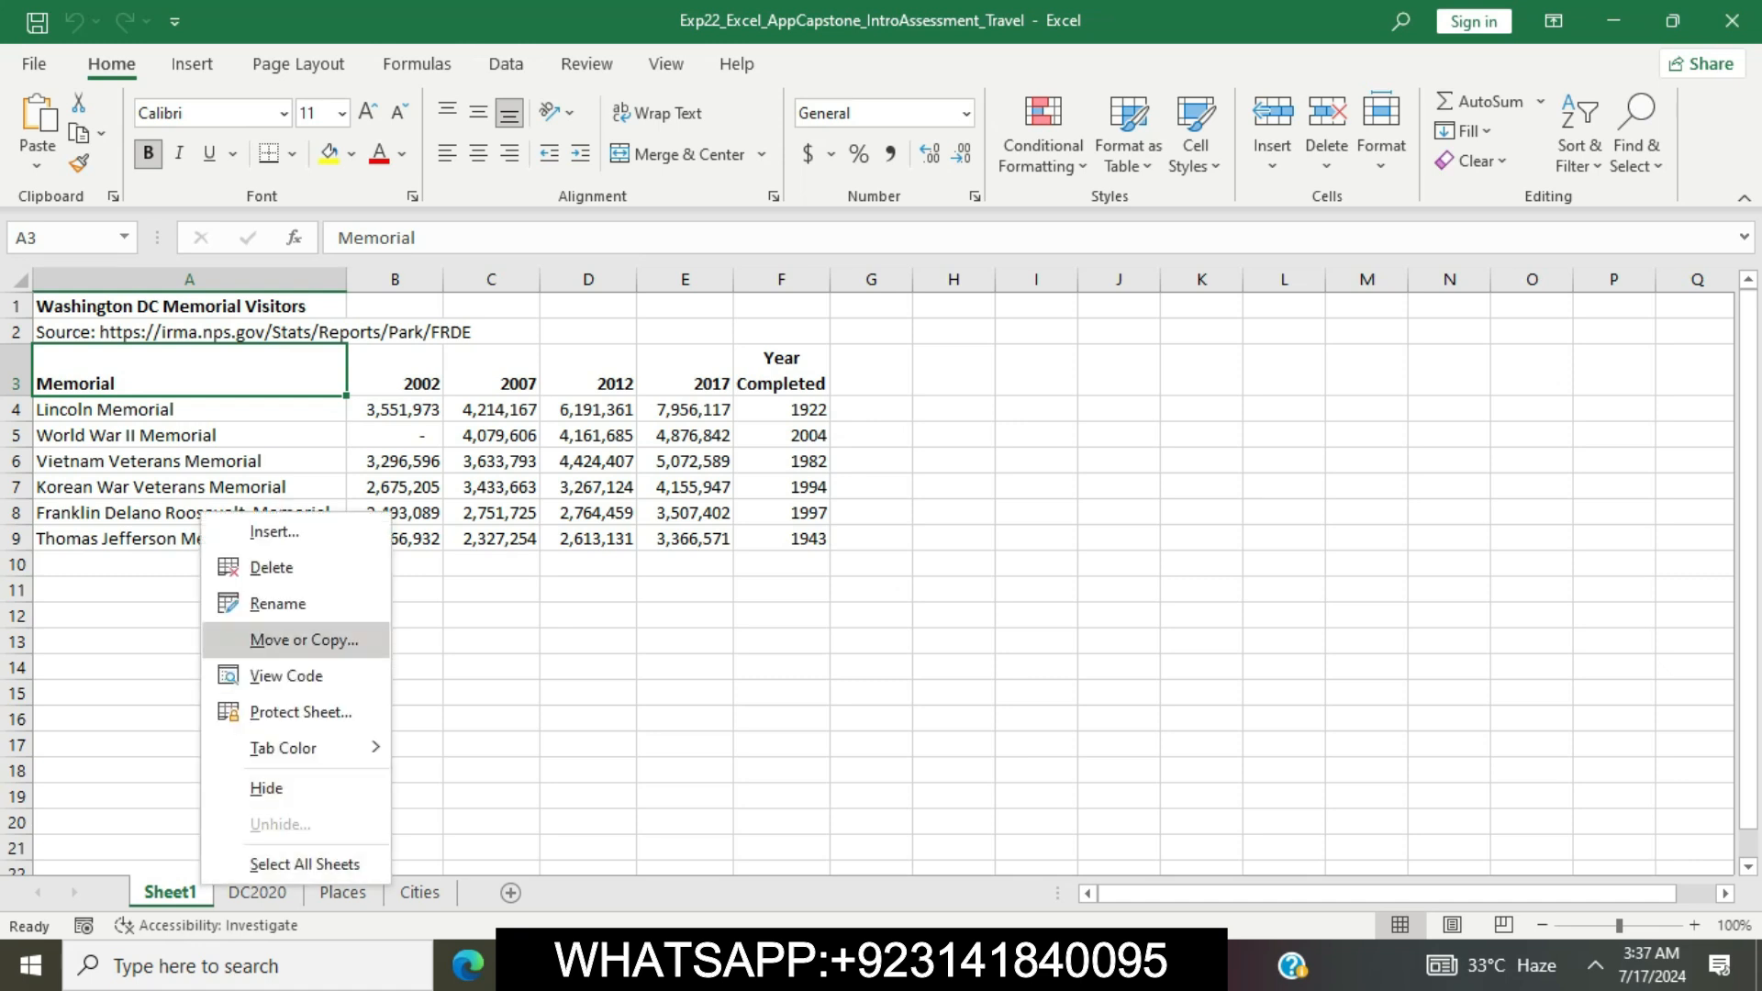
click(277, 603)
key(ctrl+v)
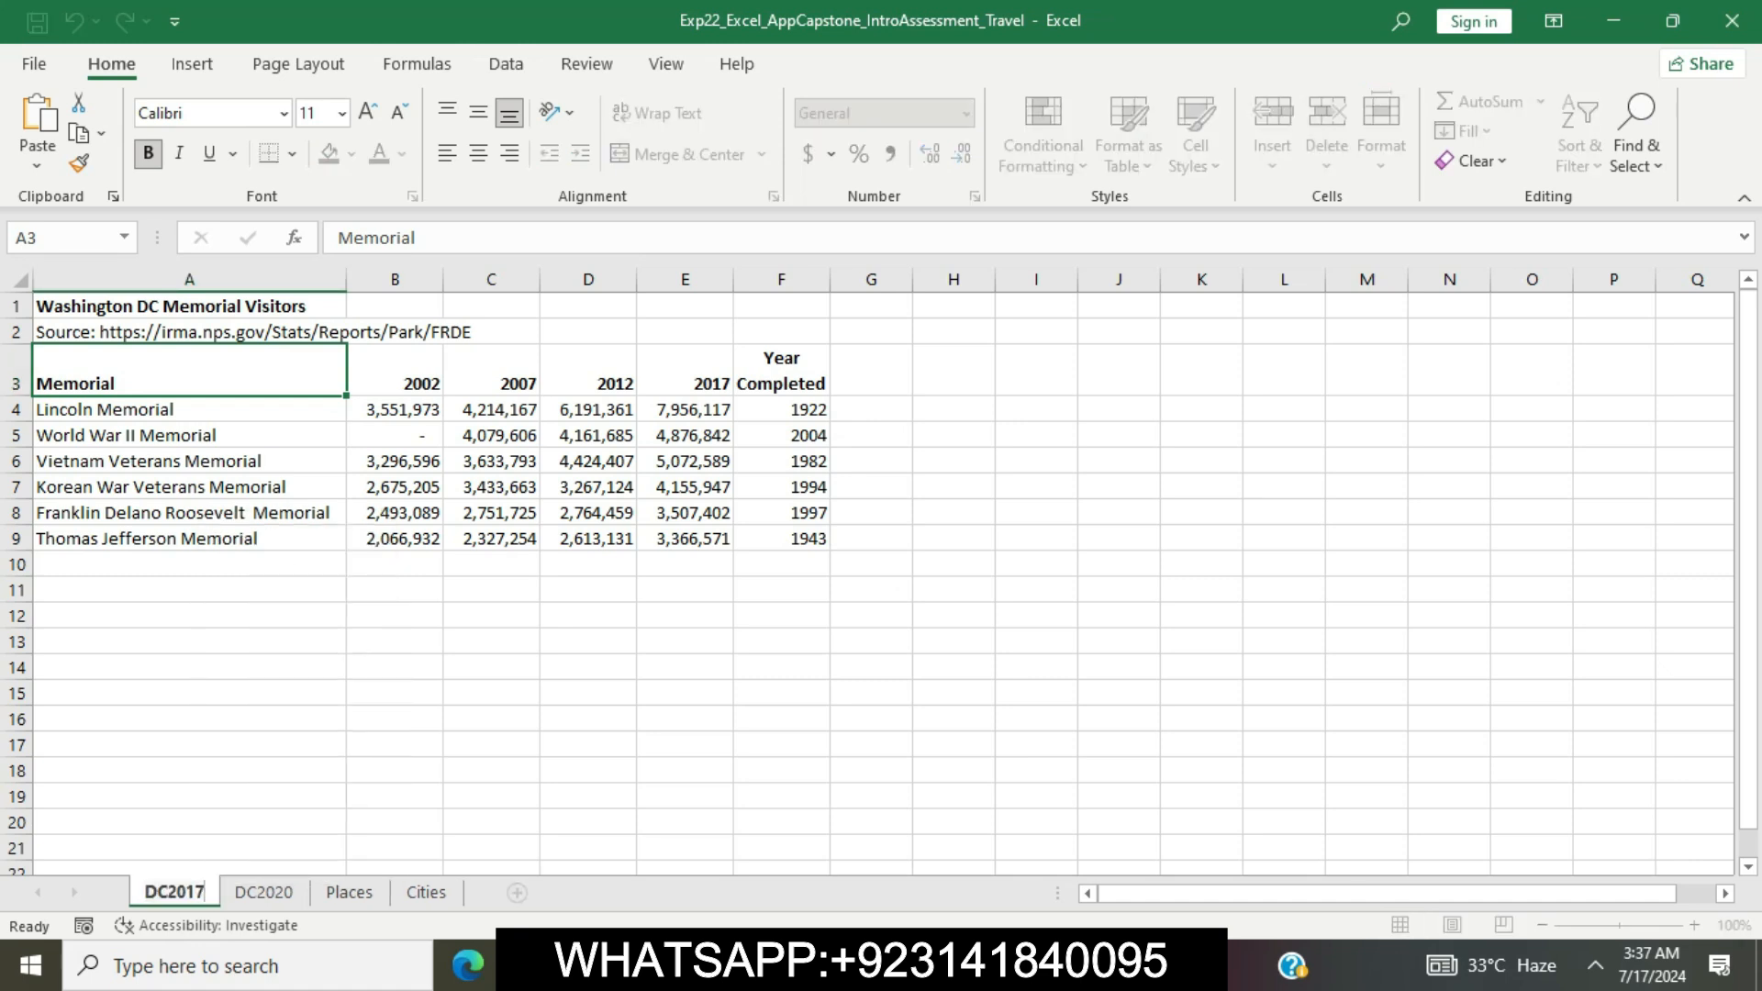
click(189, 616)
Back in the Word instructions, remove the highlight from step 2 and highlight the step 3 instructions in yellow
key(alt+Tab)
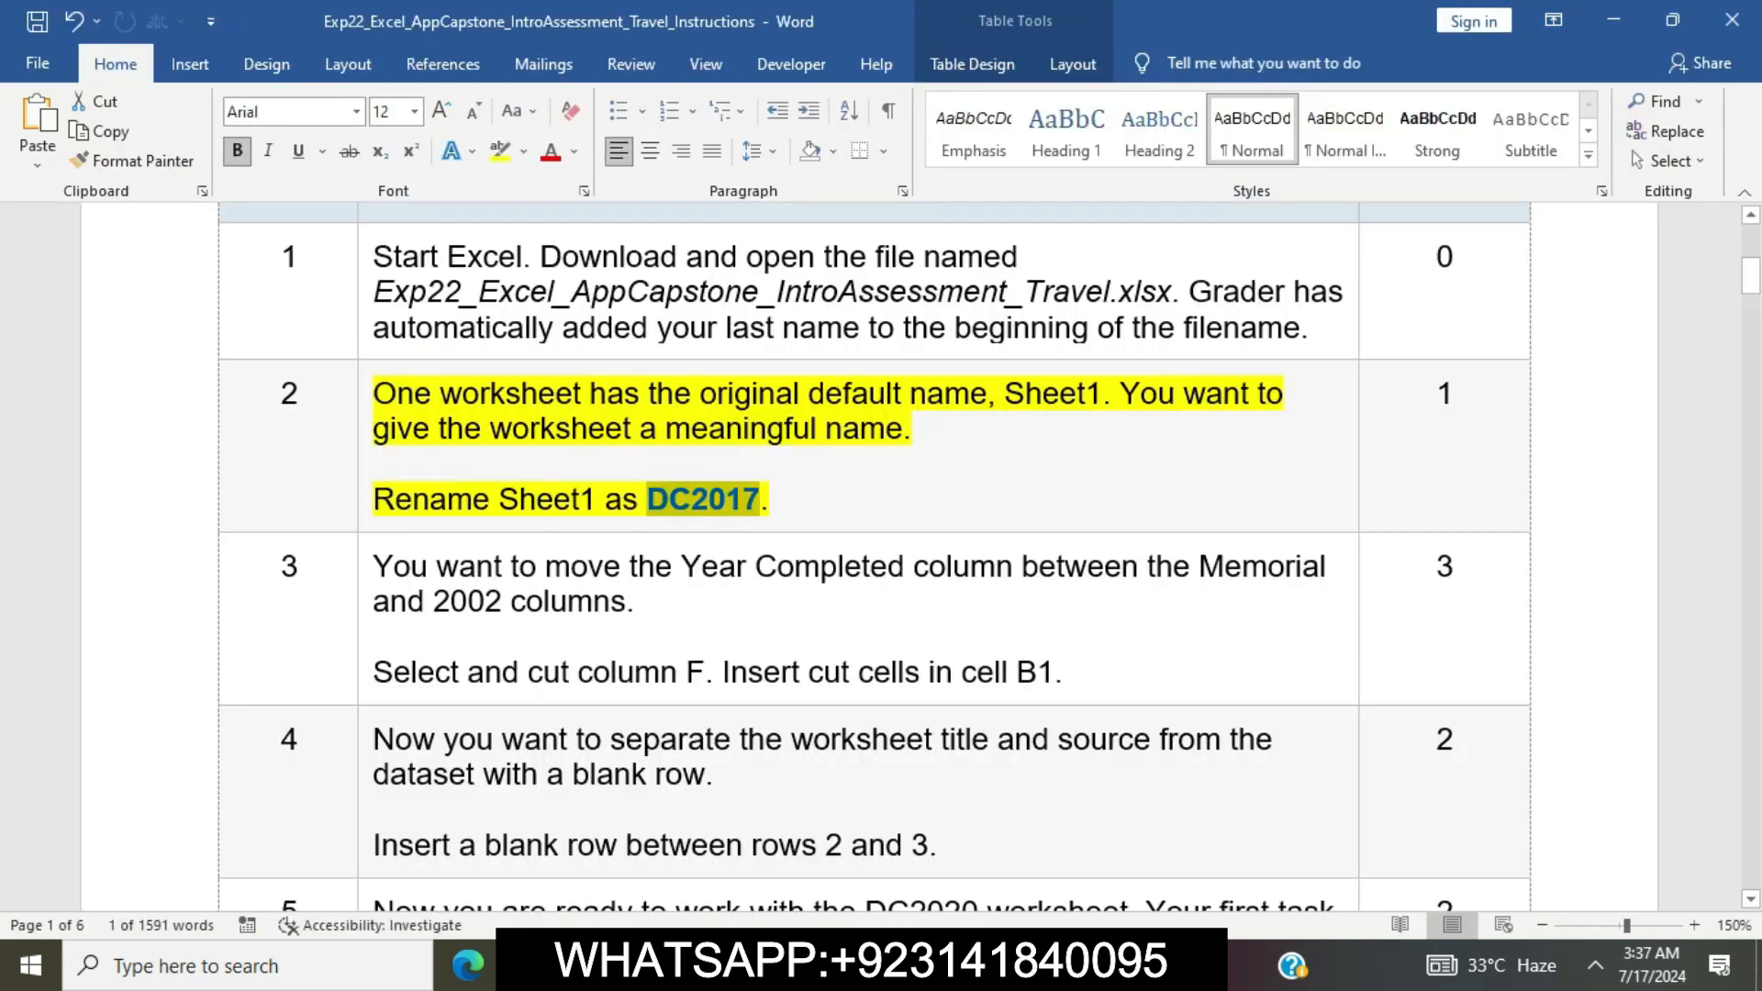
click(944, 395)
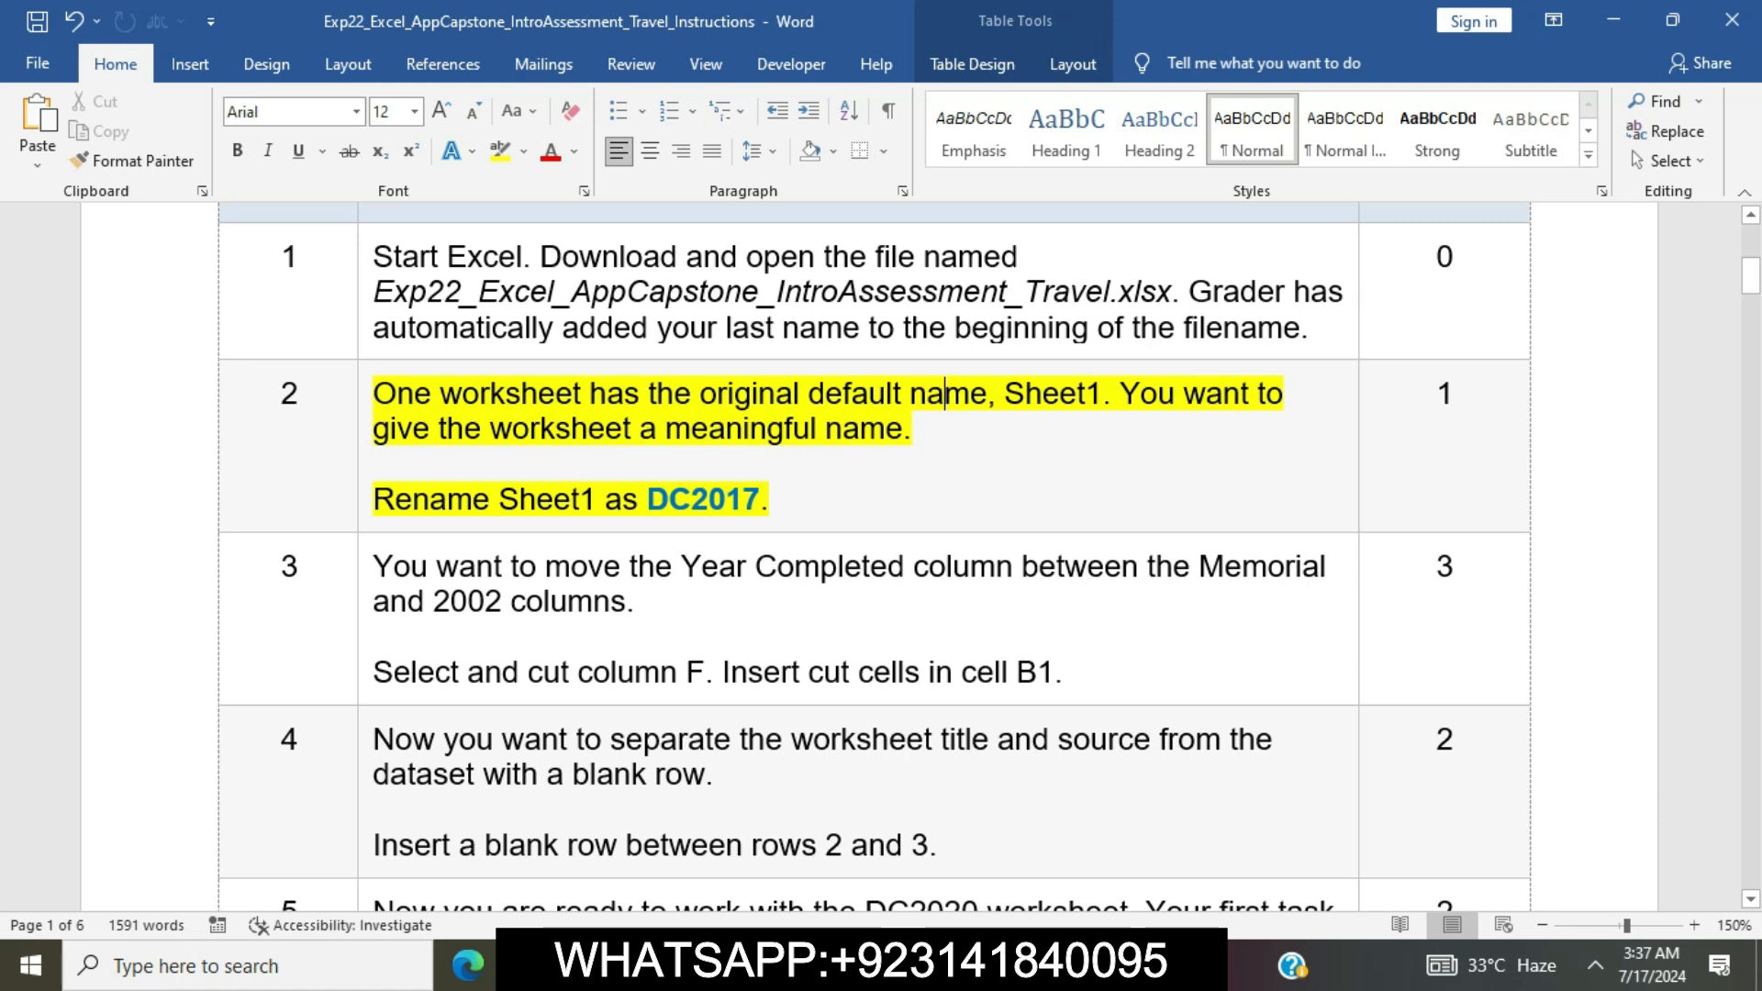
click(364, 397)
click(467, 357)
click(775, 500)
scroll(872, 550, down, 5)
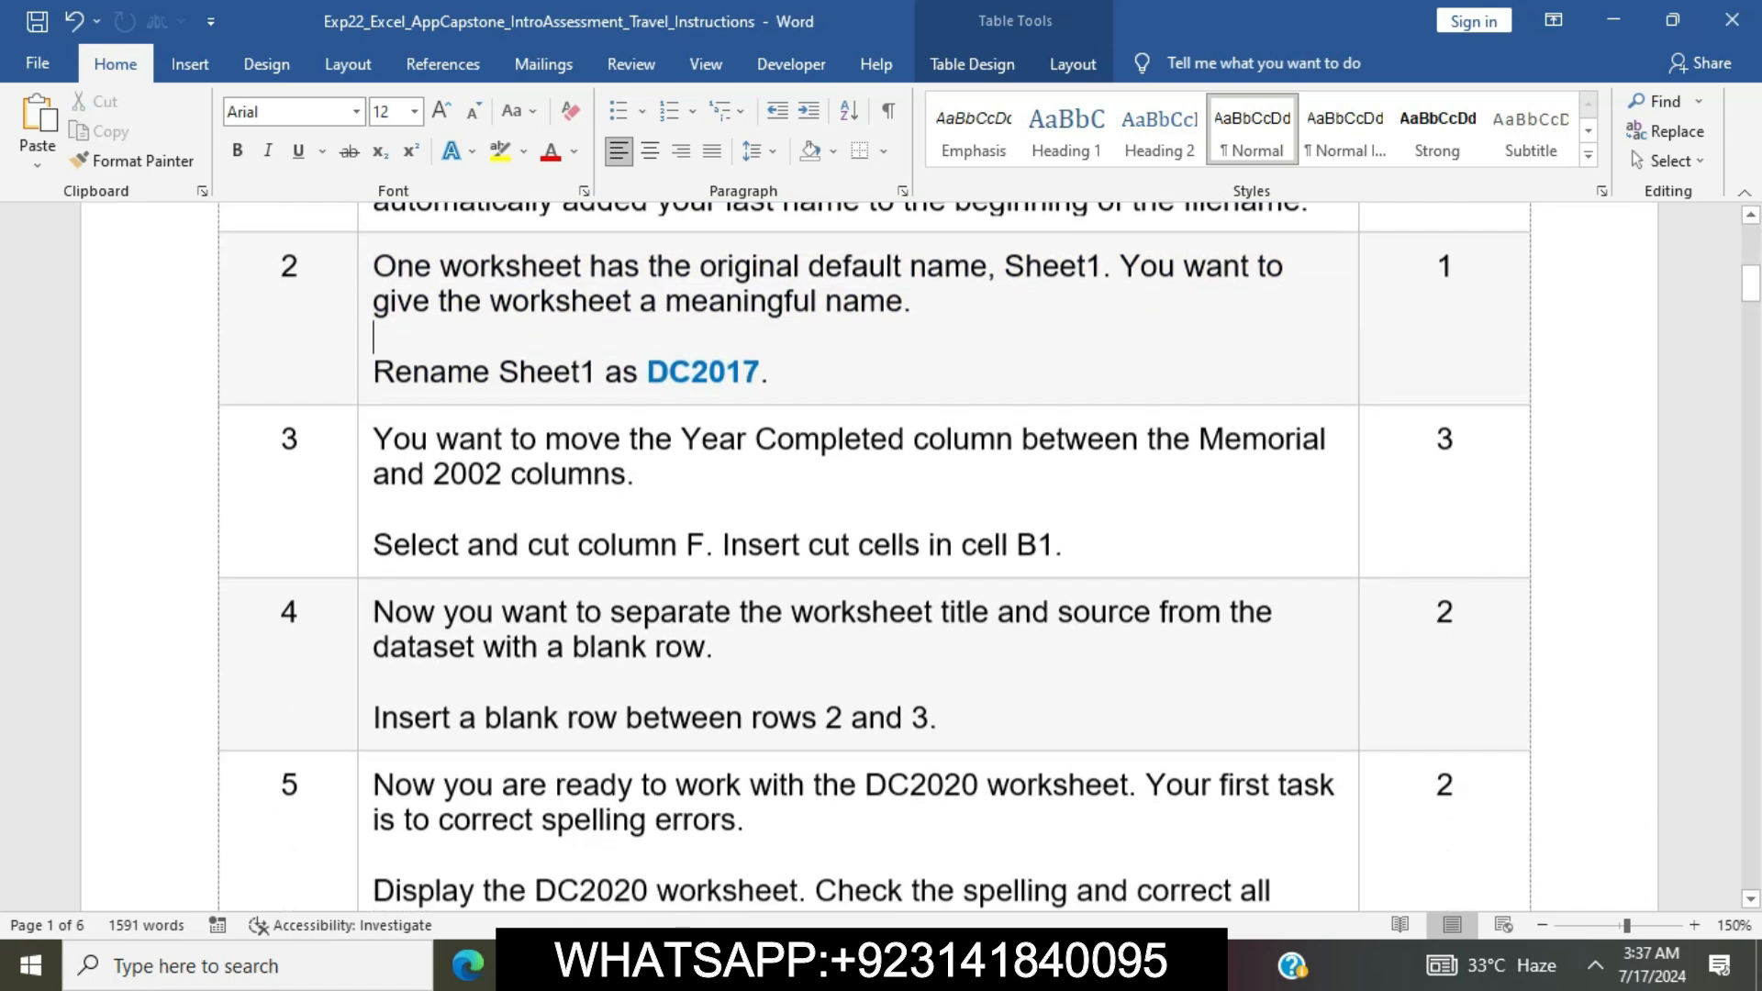
click(364, 340)
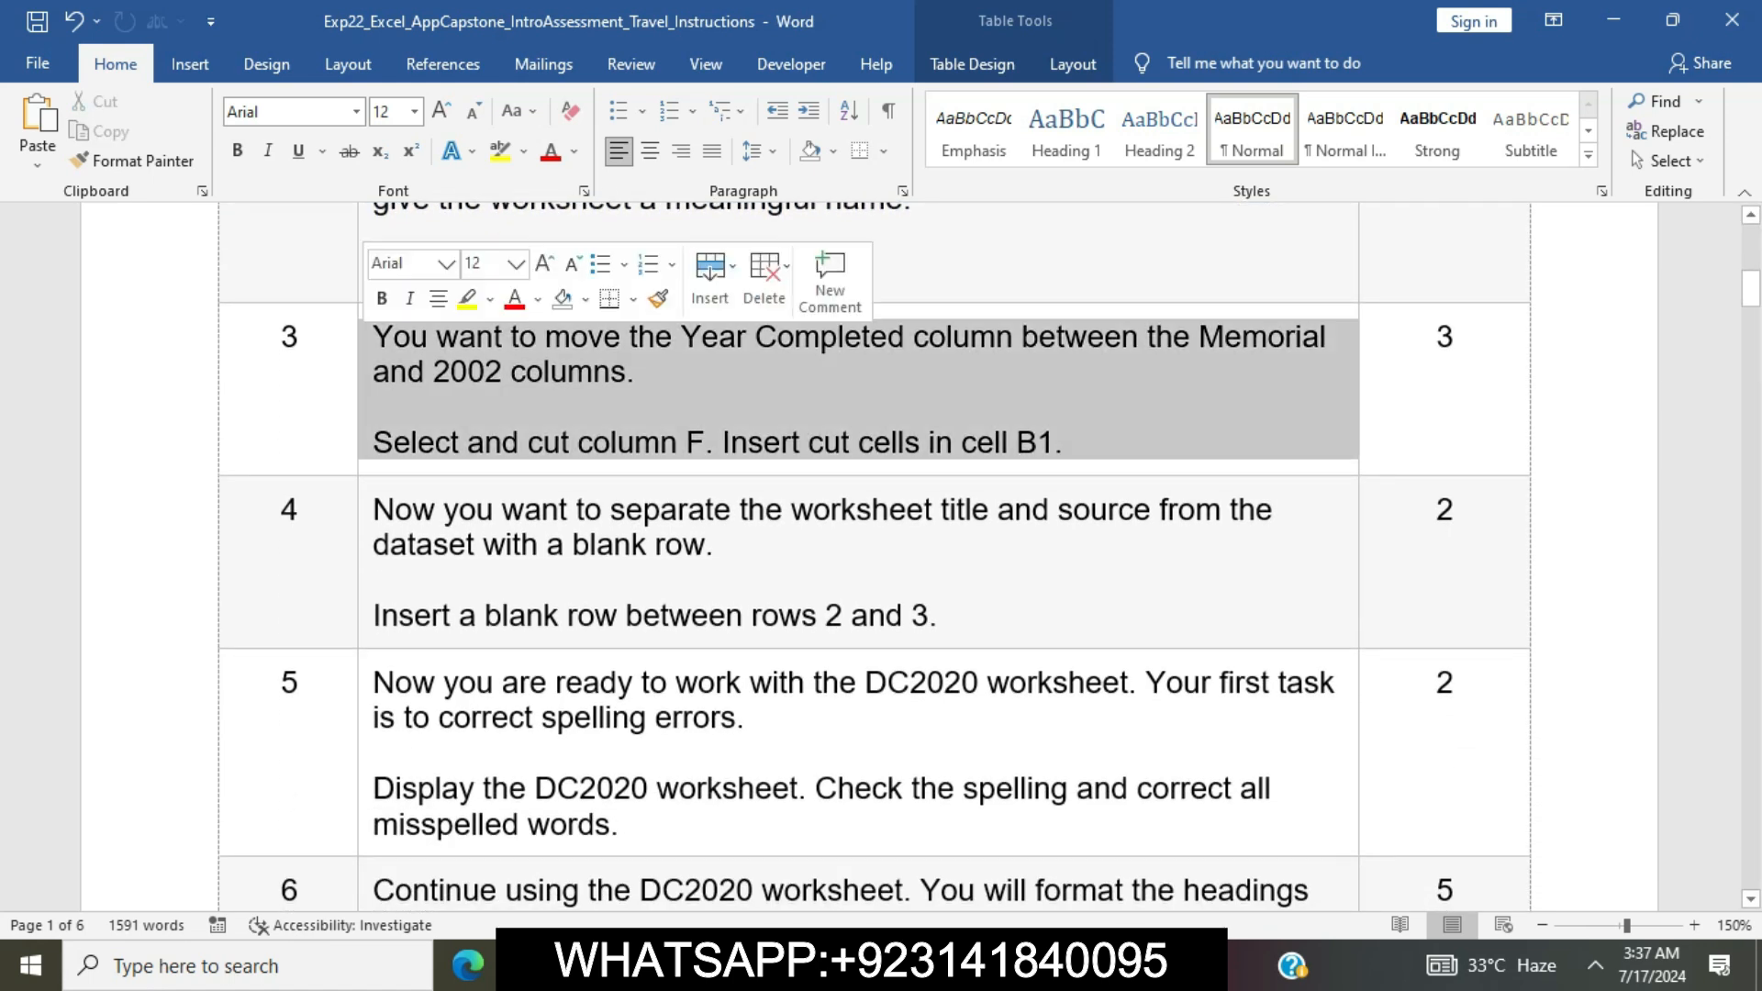
click(467, 299)
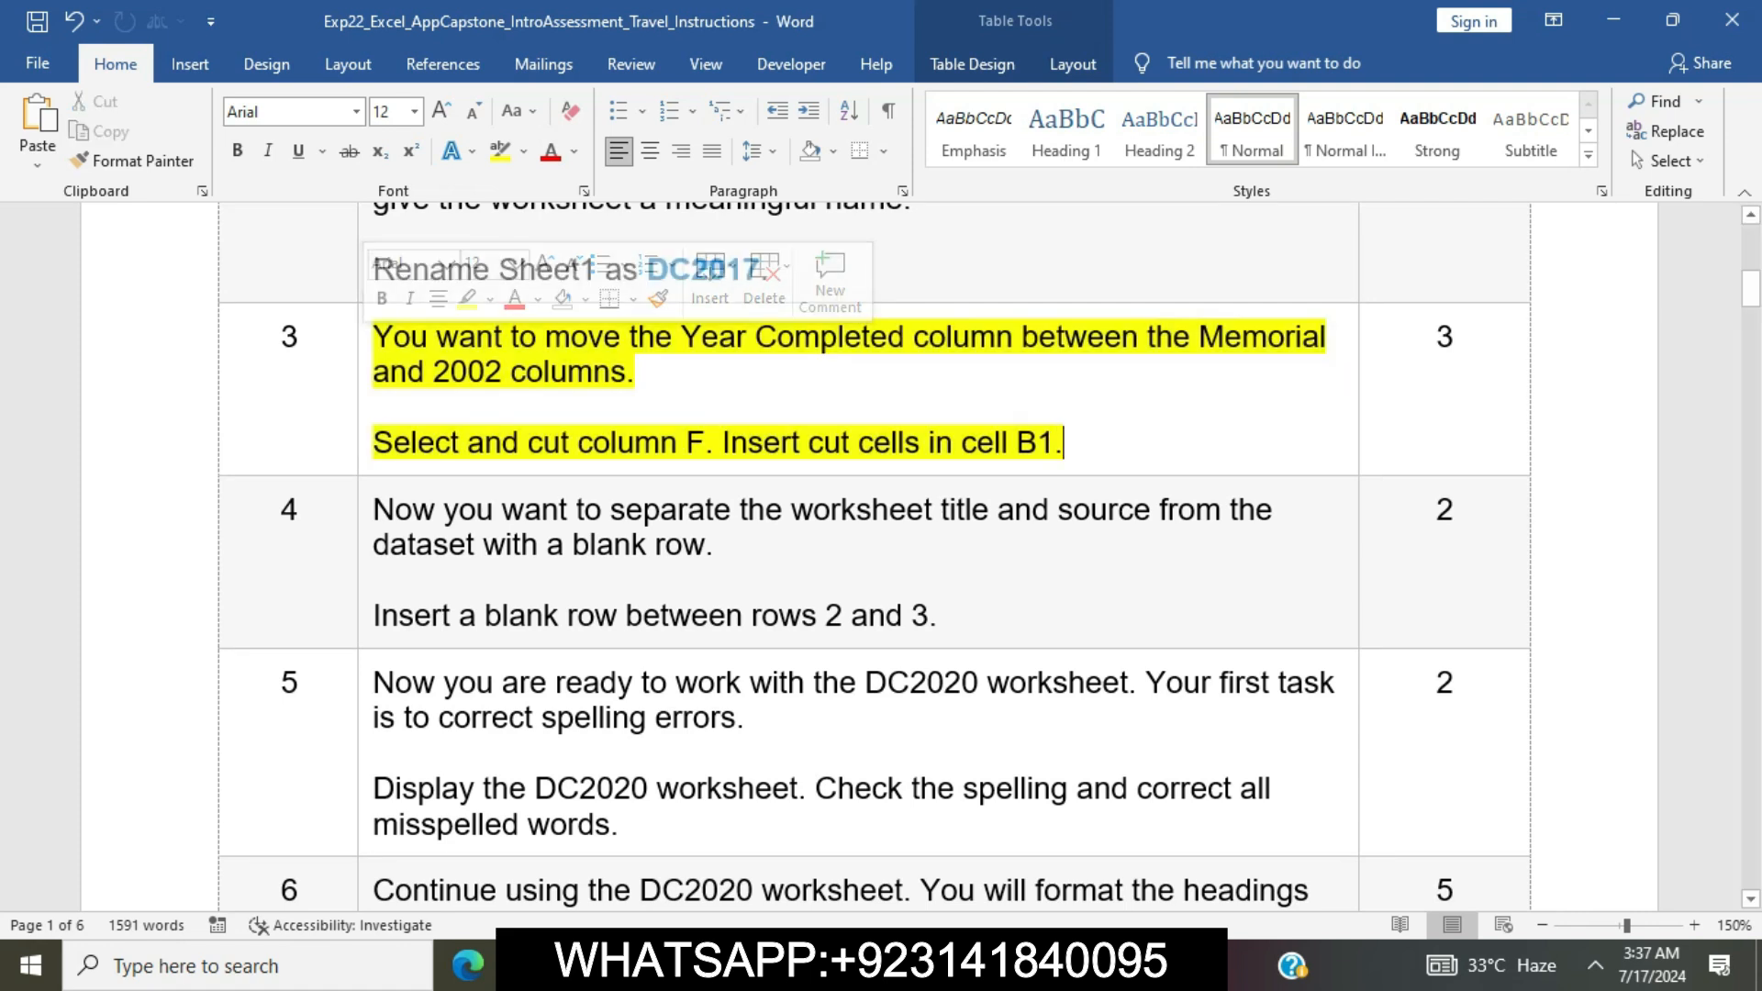
Mark the cut instruction in step 3, switch to Excel and cut the Year Completed column F on the DC2017 worksheet
click(374, 408)
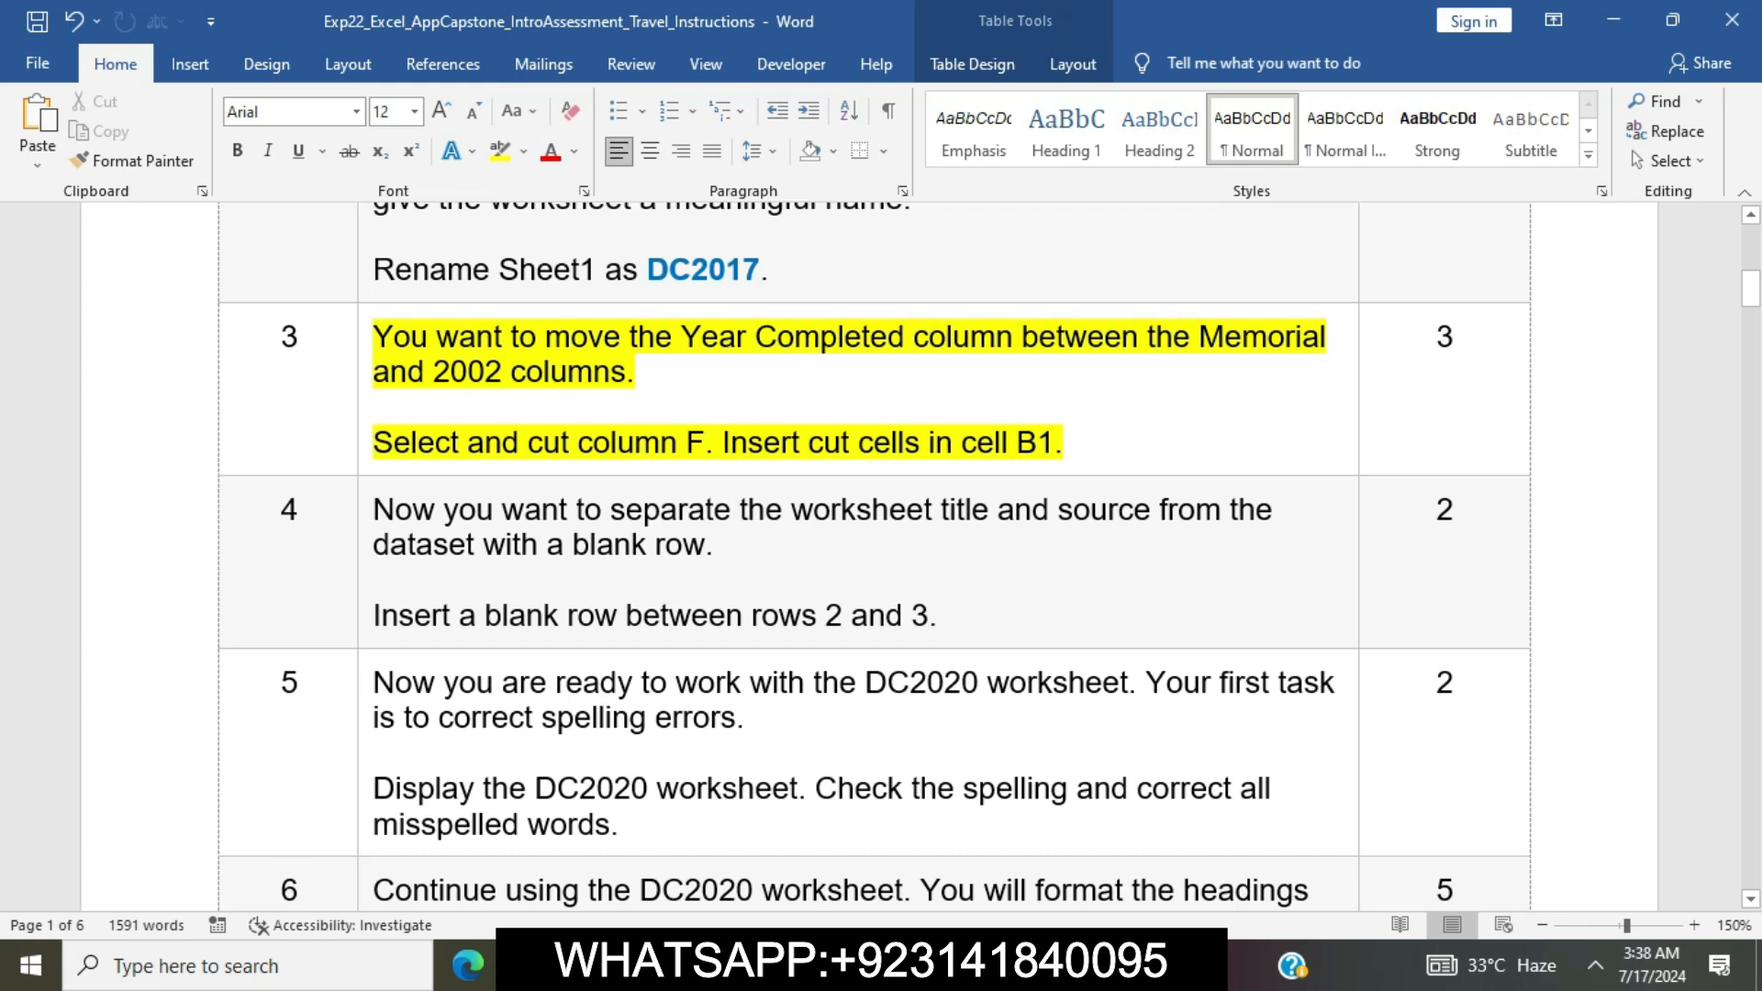
drag(373, 442, 705, 442)
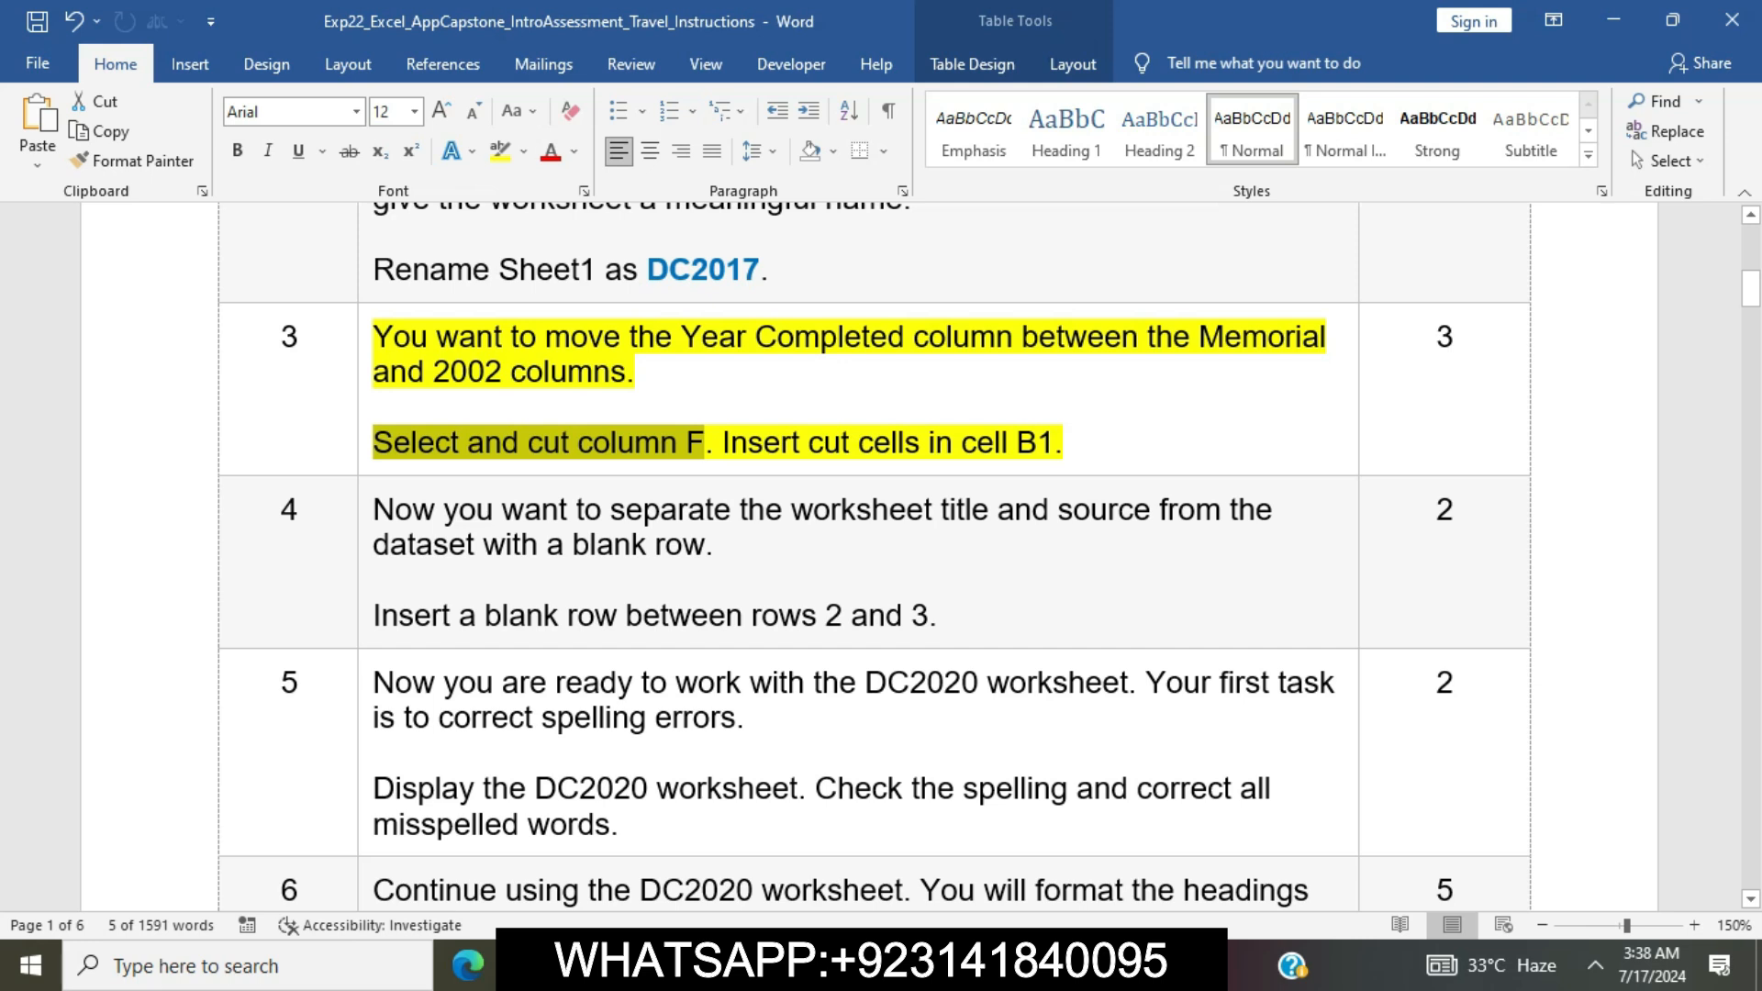
key(alt+Tab)
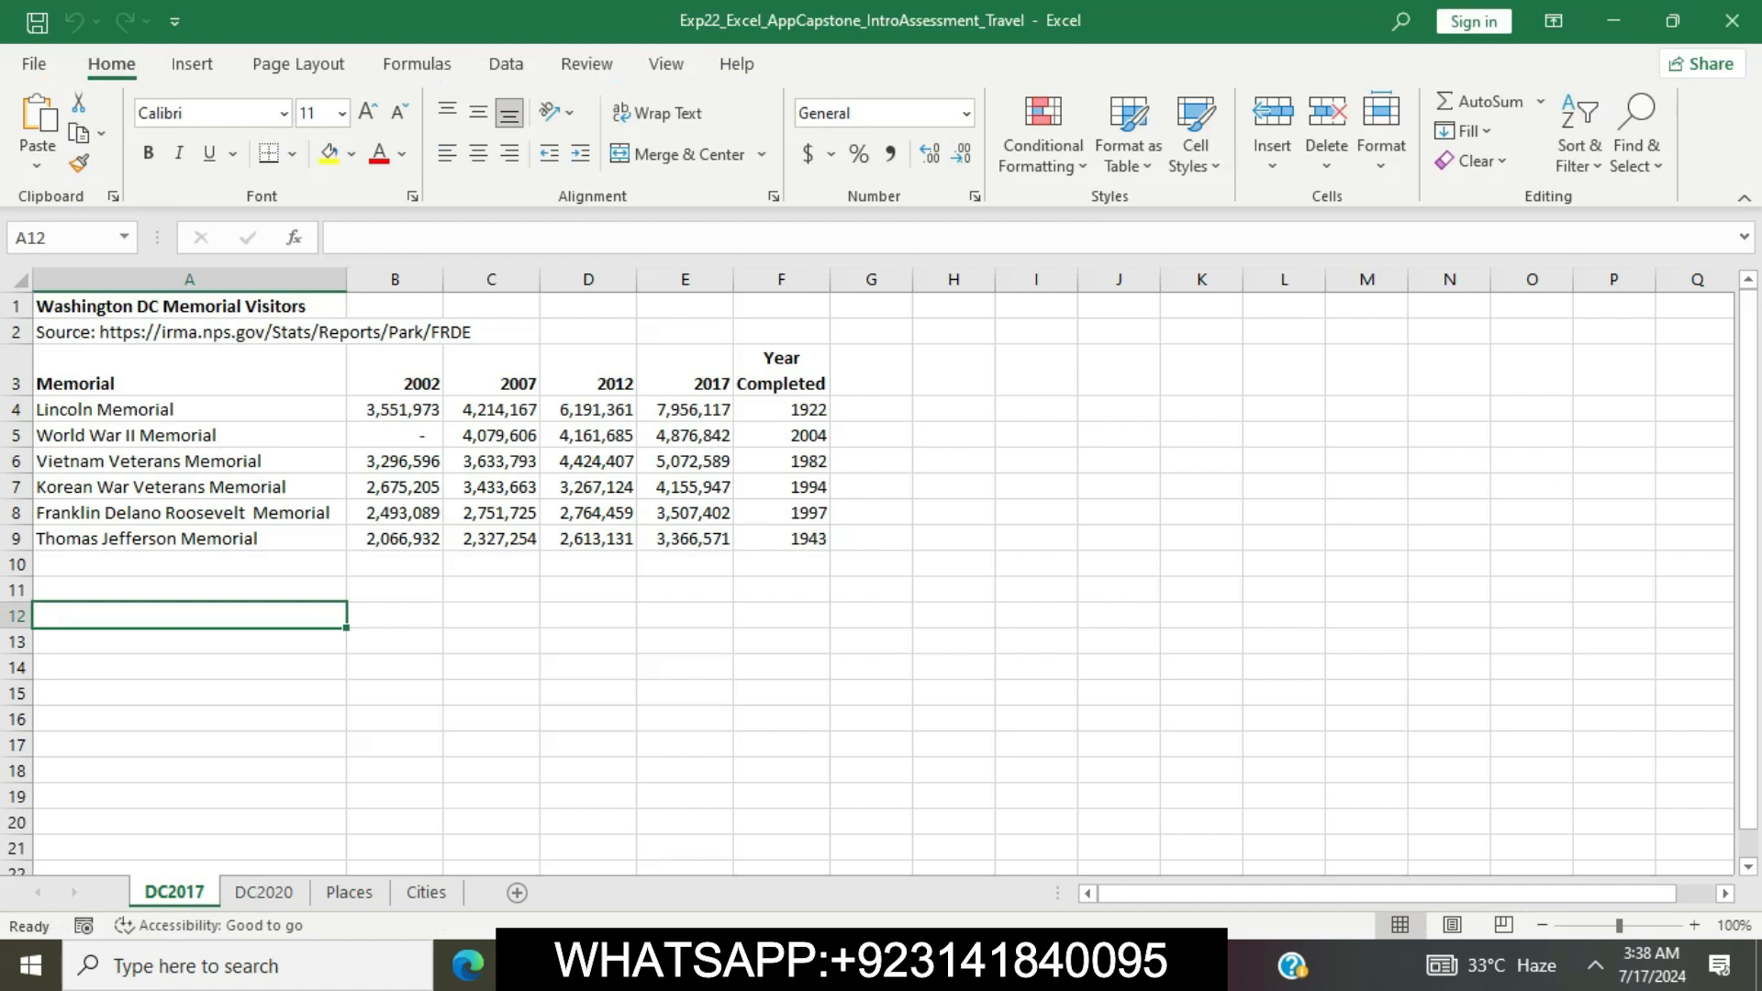
click(775, 279)
right_click(769, 280)
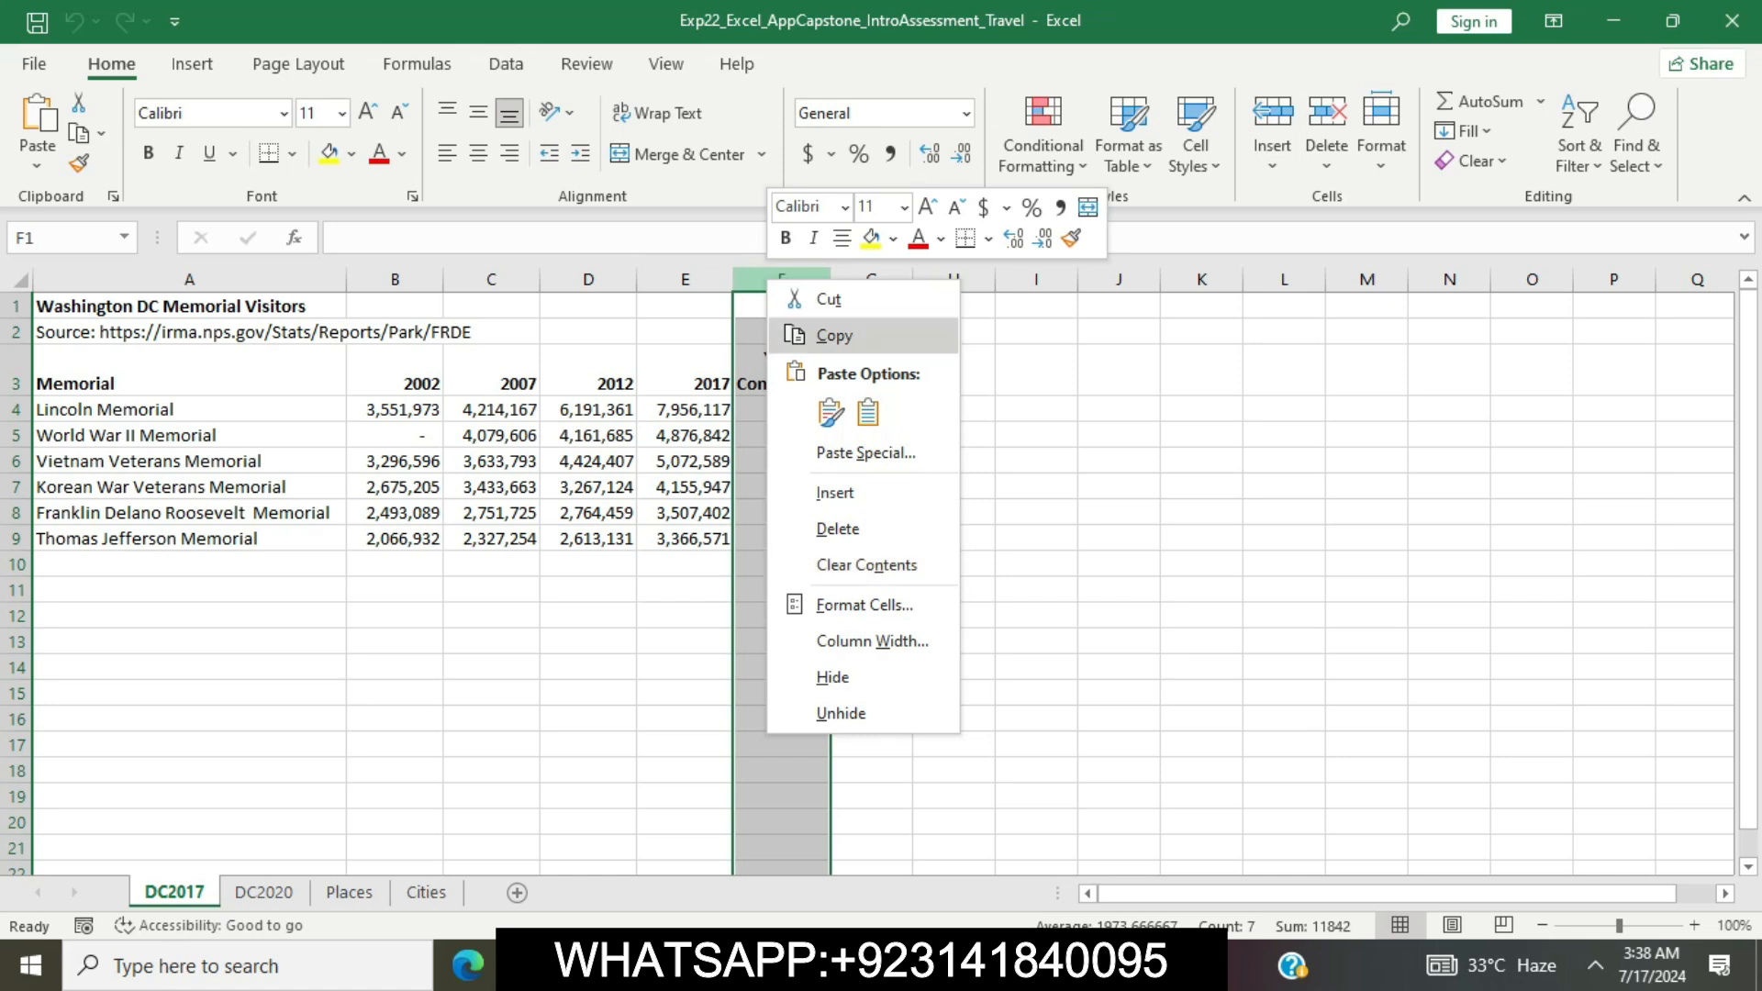
click(829, 298)
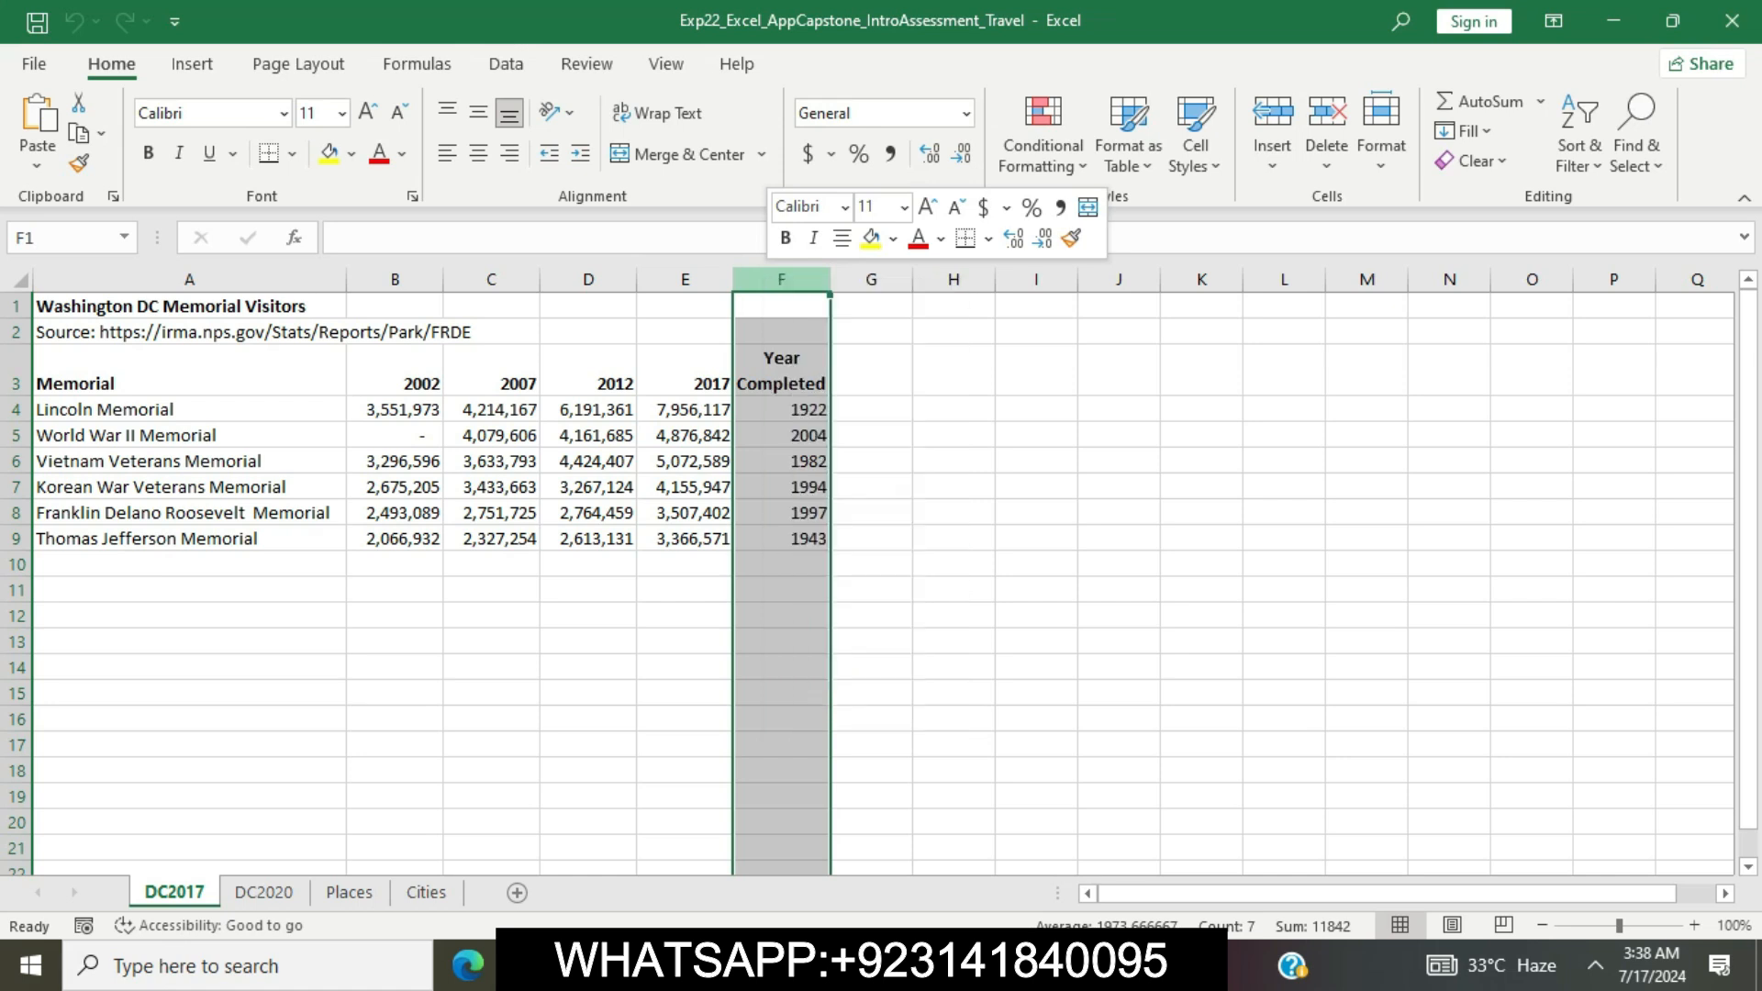
Mark the insert instruction in step 3 of the Word document, switch to Excel and insert the cut Year Completed column at cell B1
click(786, 966)
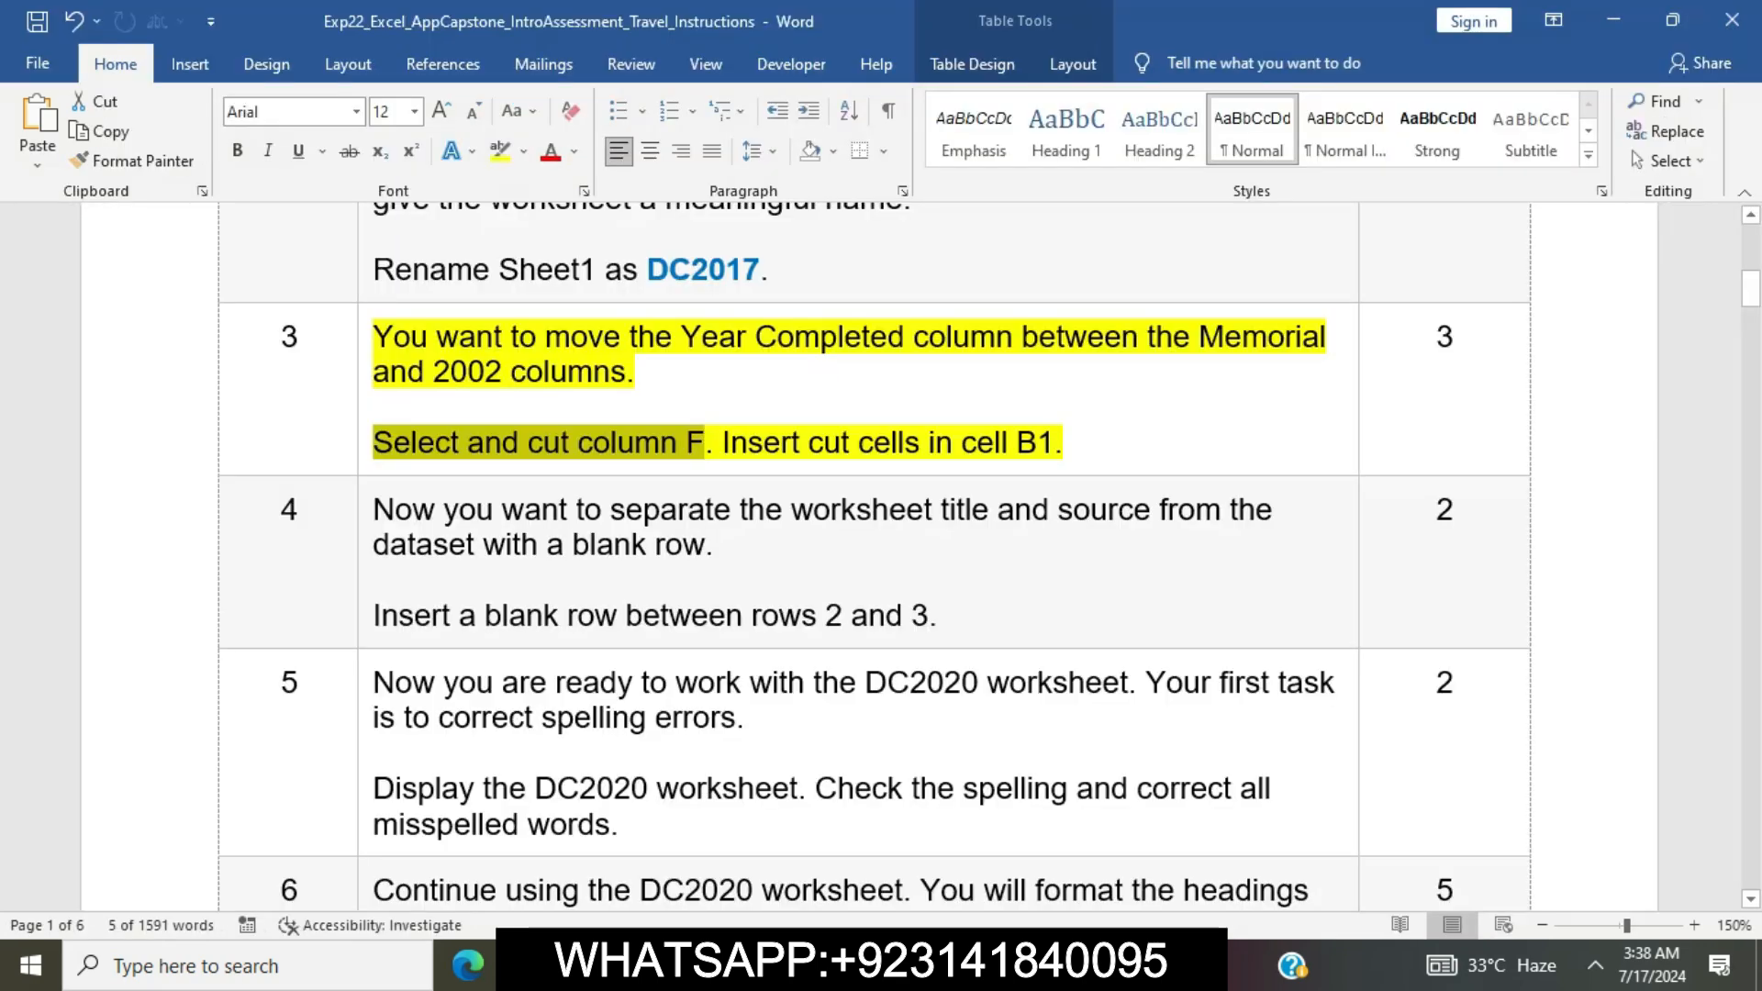
drag(723, 443, 1054, 442)
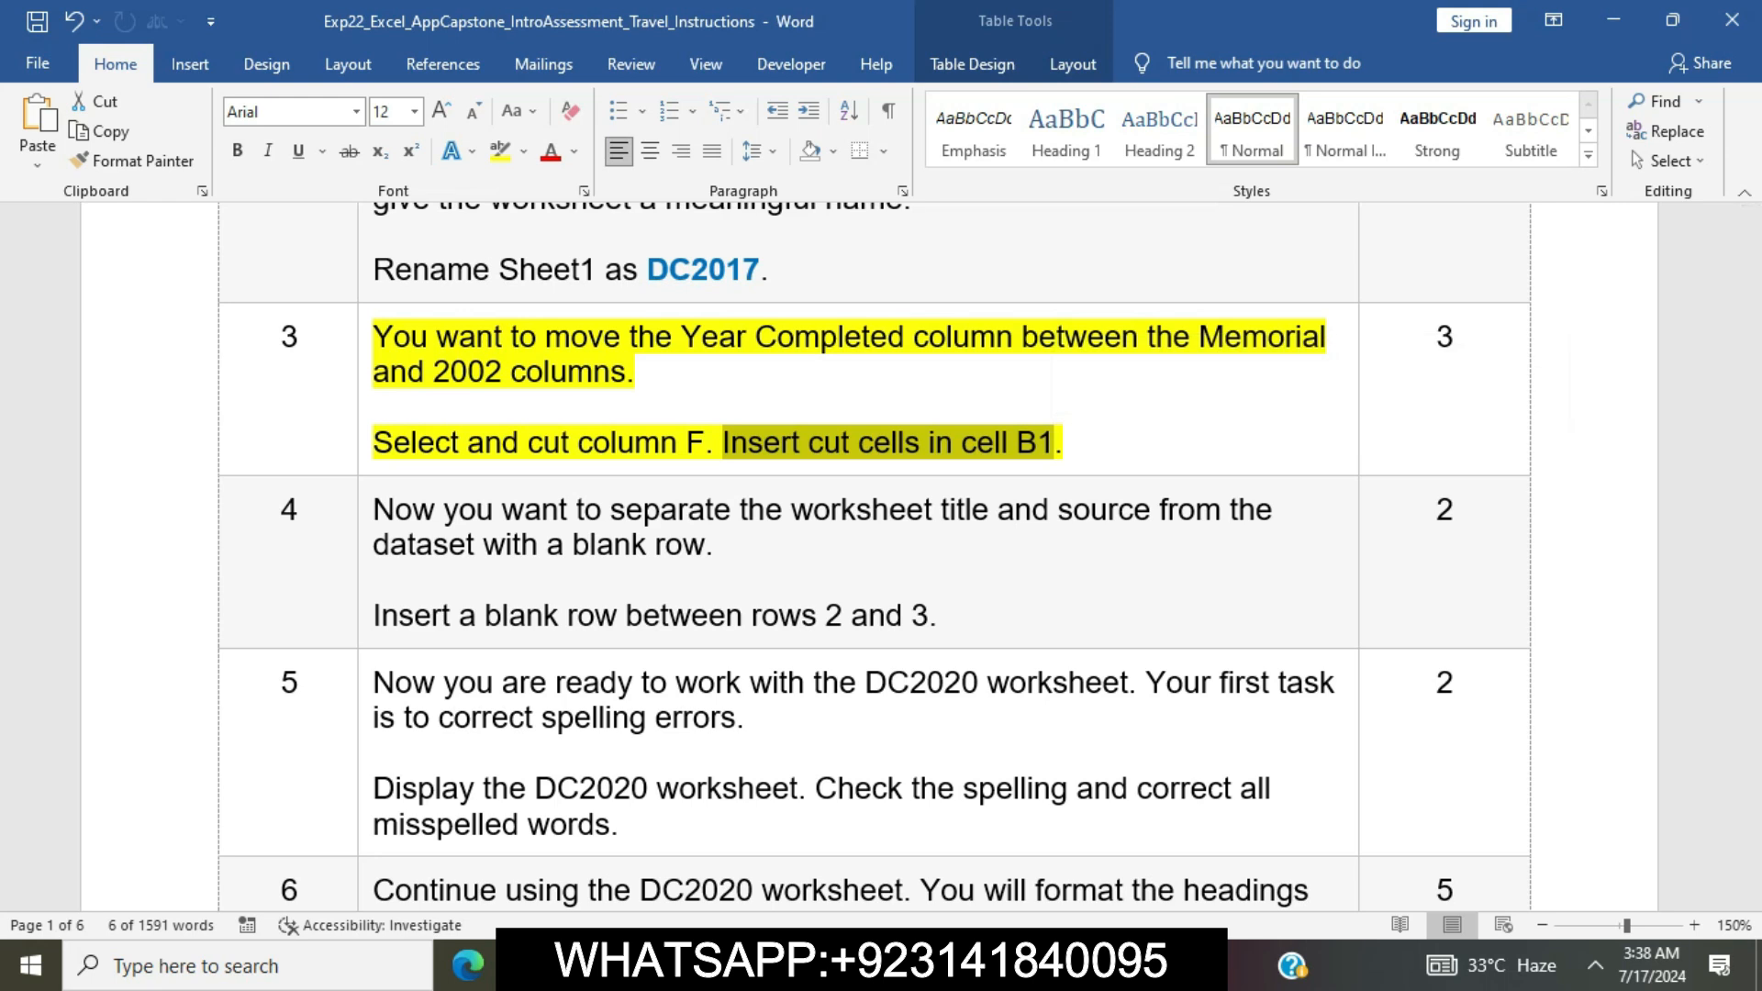
click(844, 965)
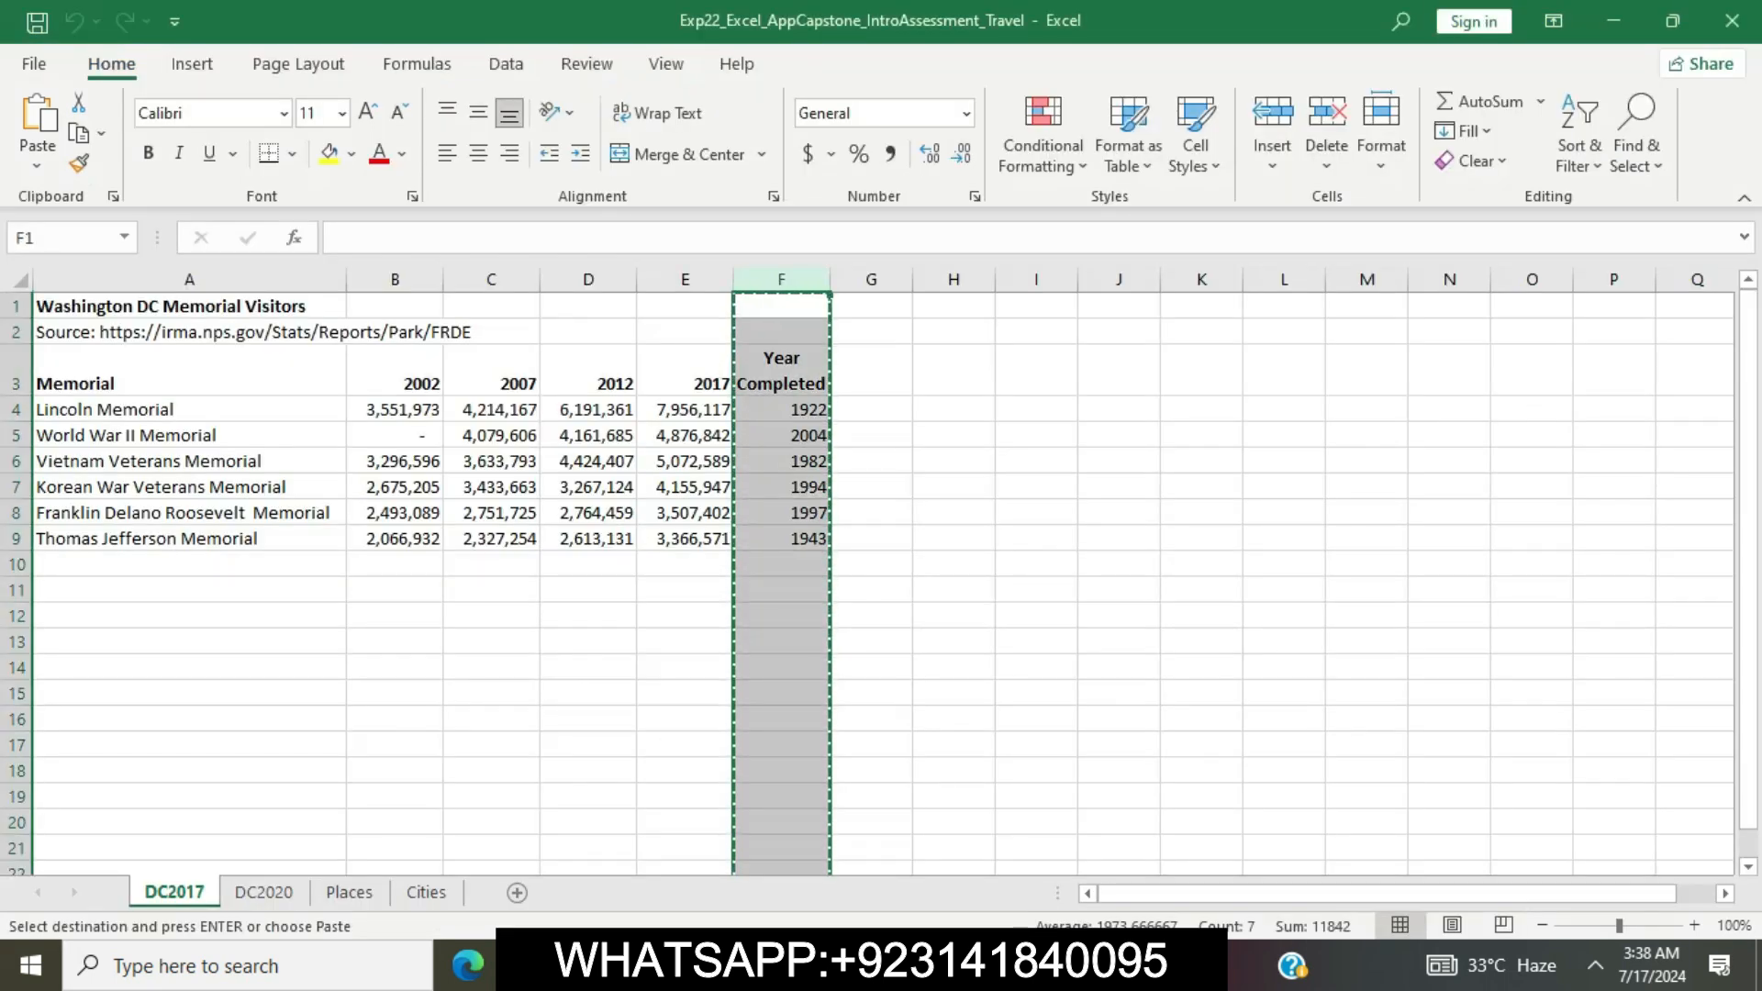
click(395, 307)
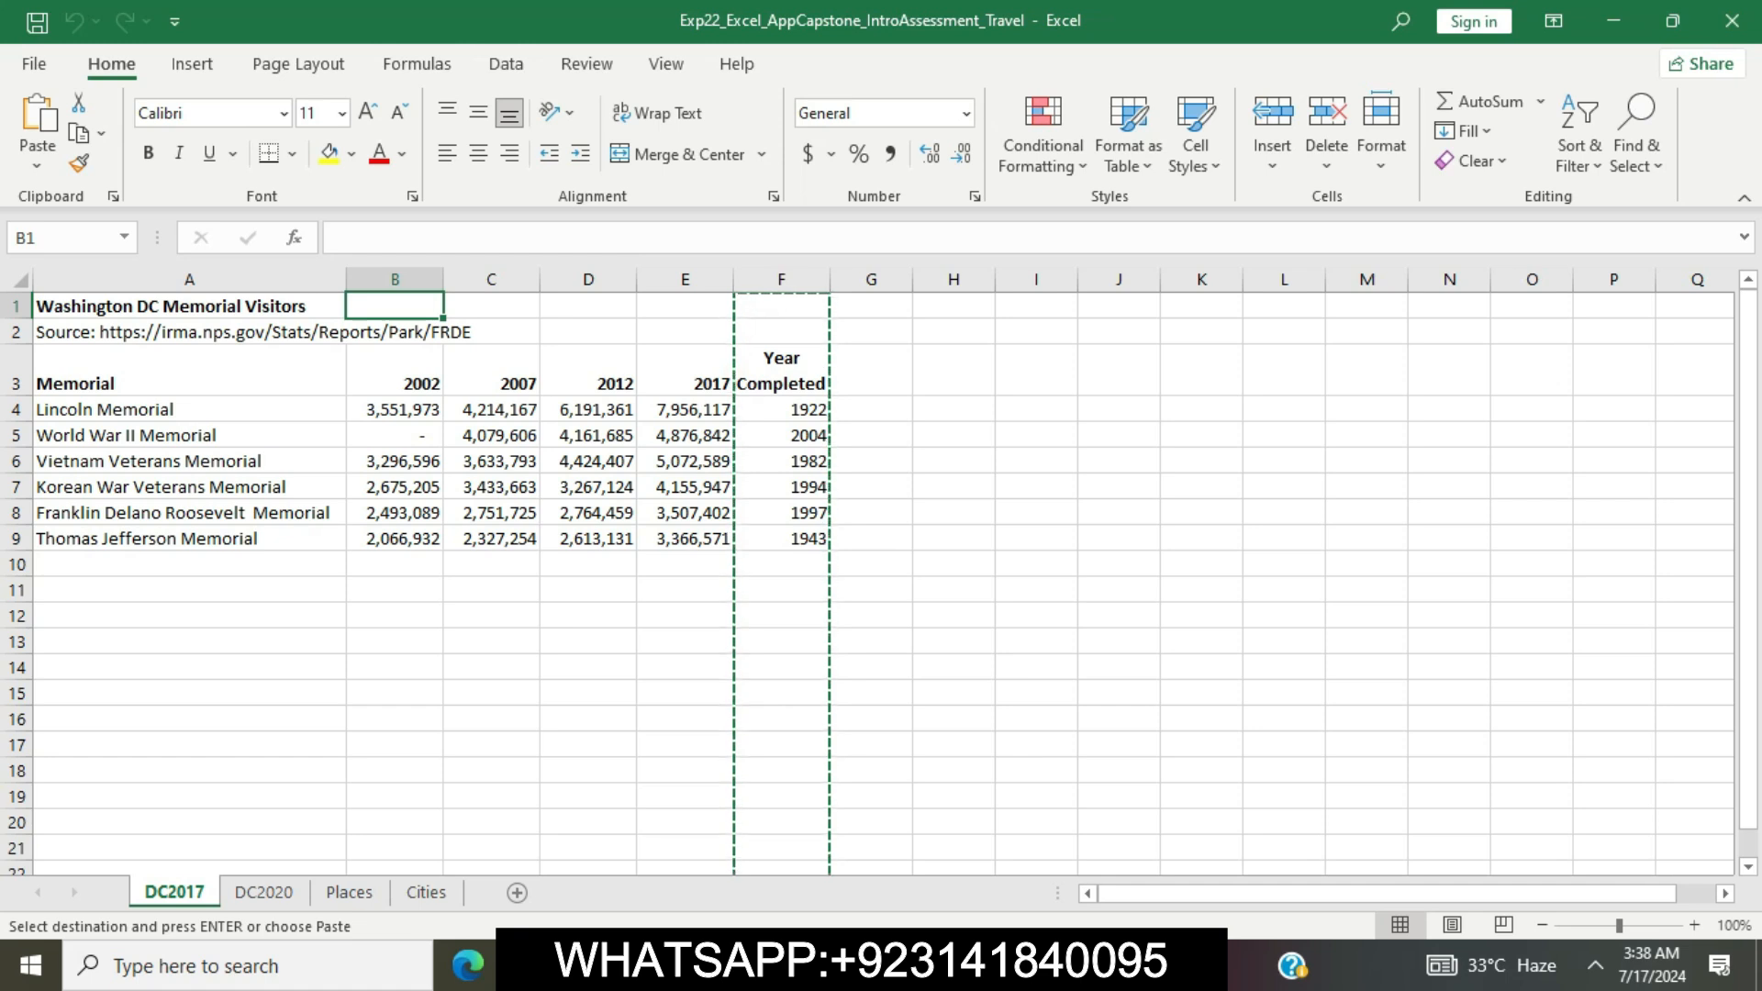
right_click(421, 307)
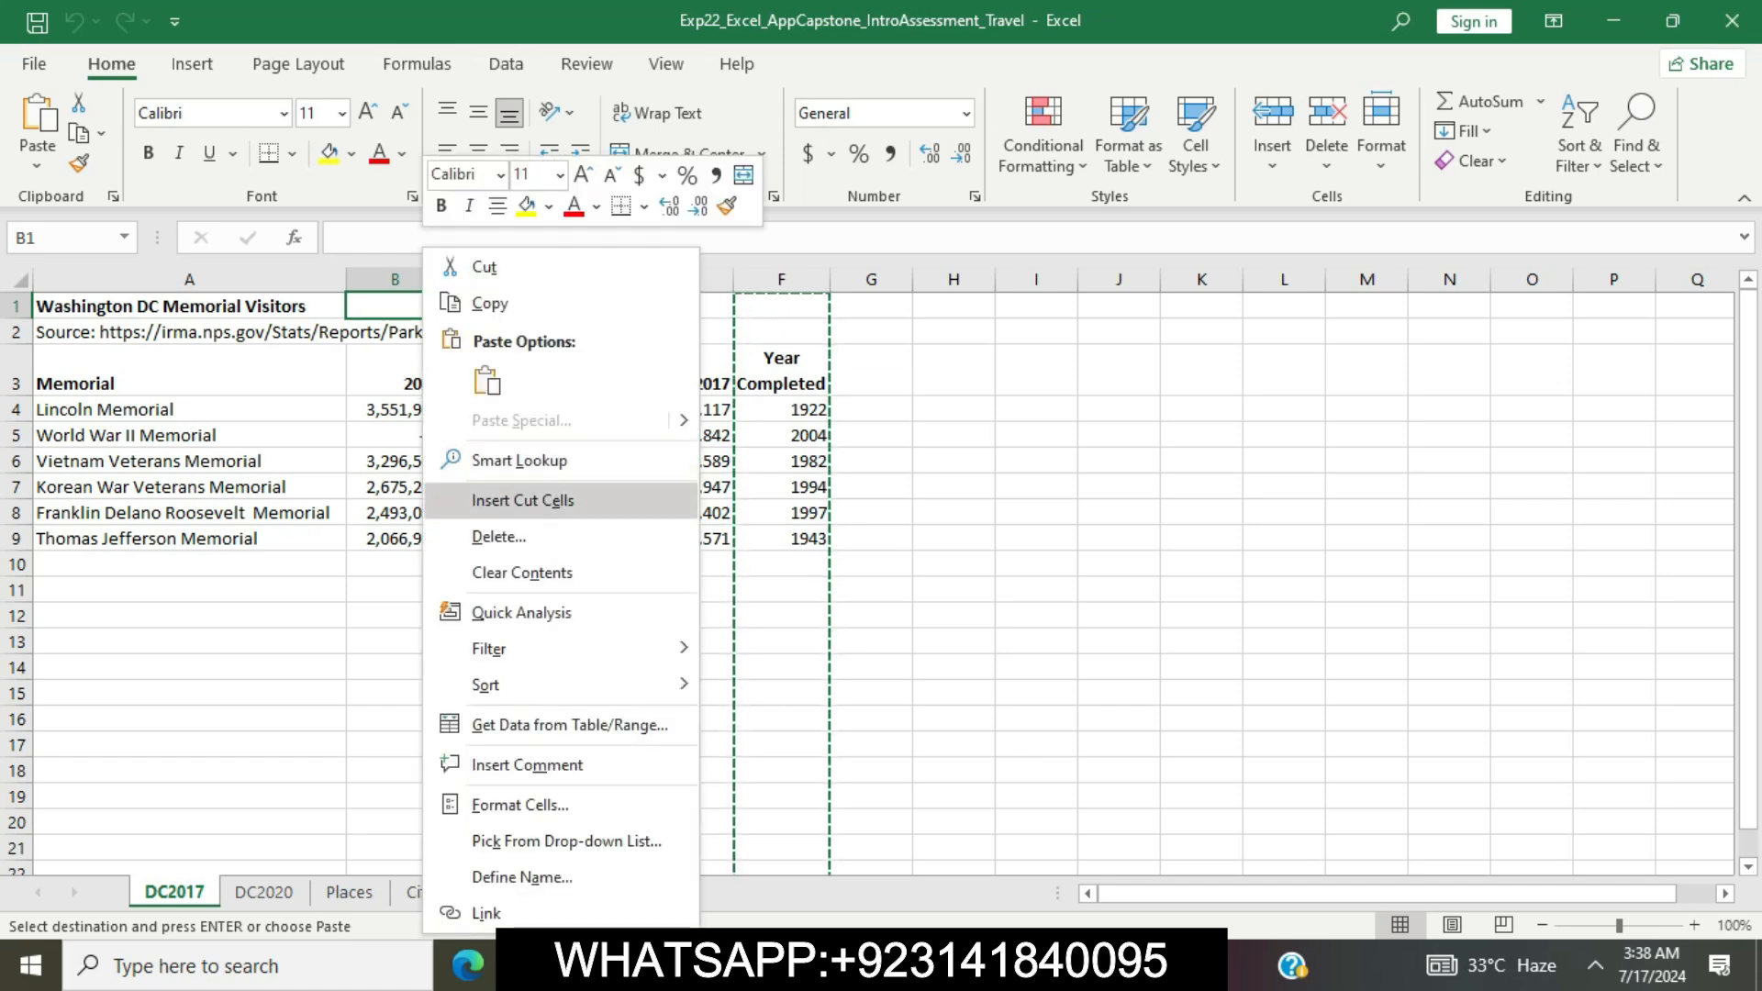
click(522, 500)
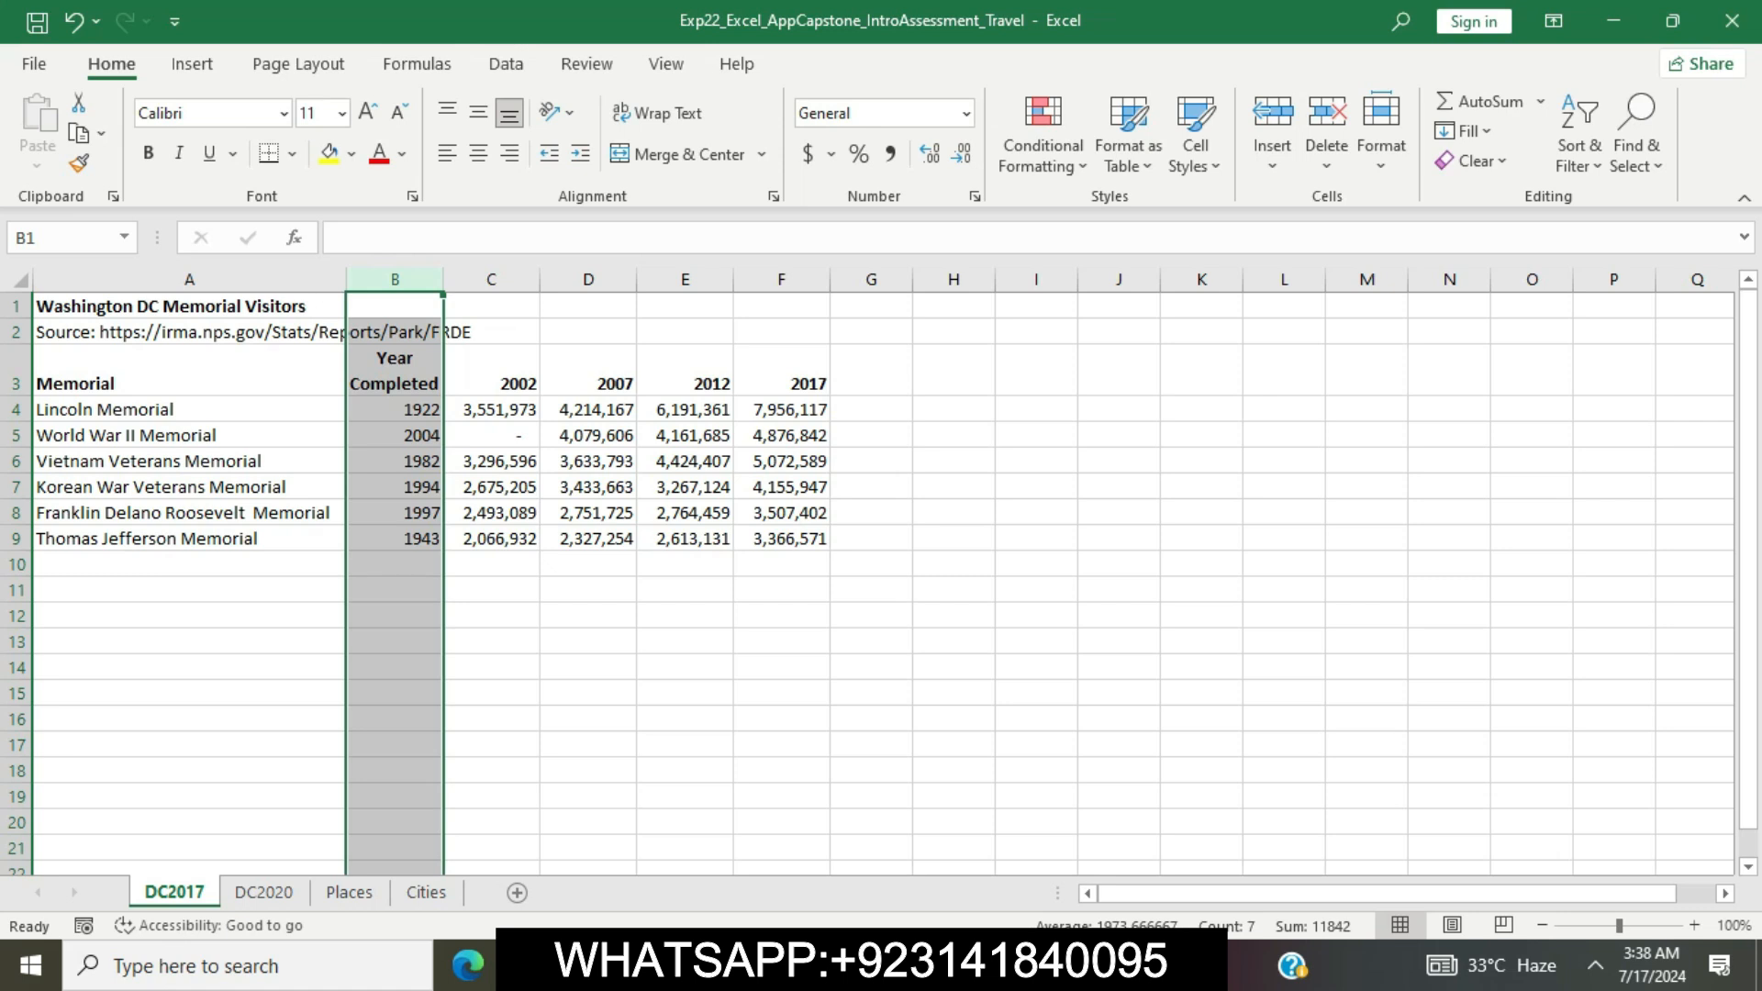
click(781, 693)
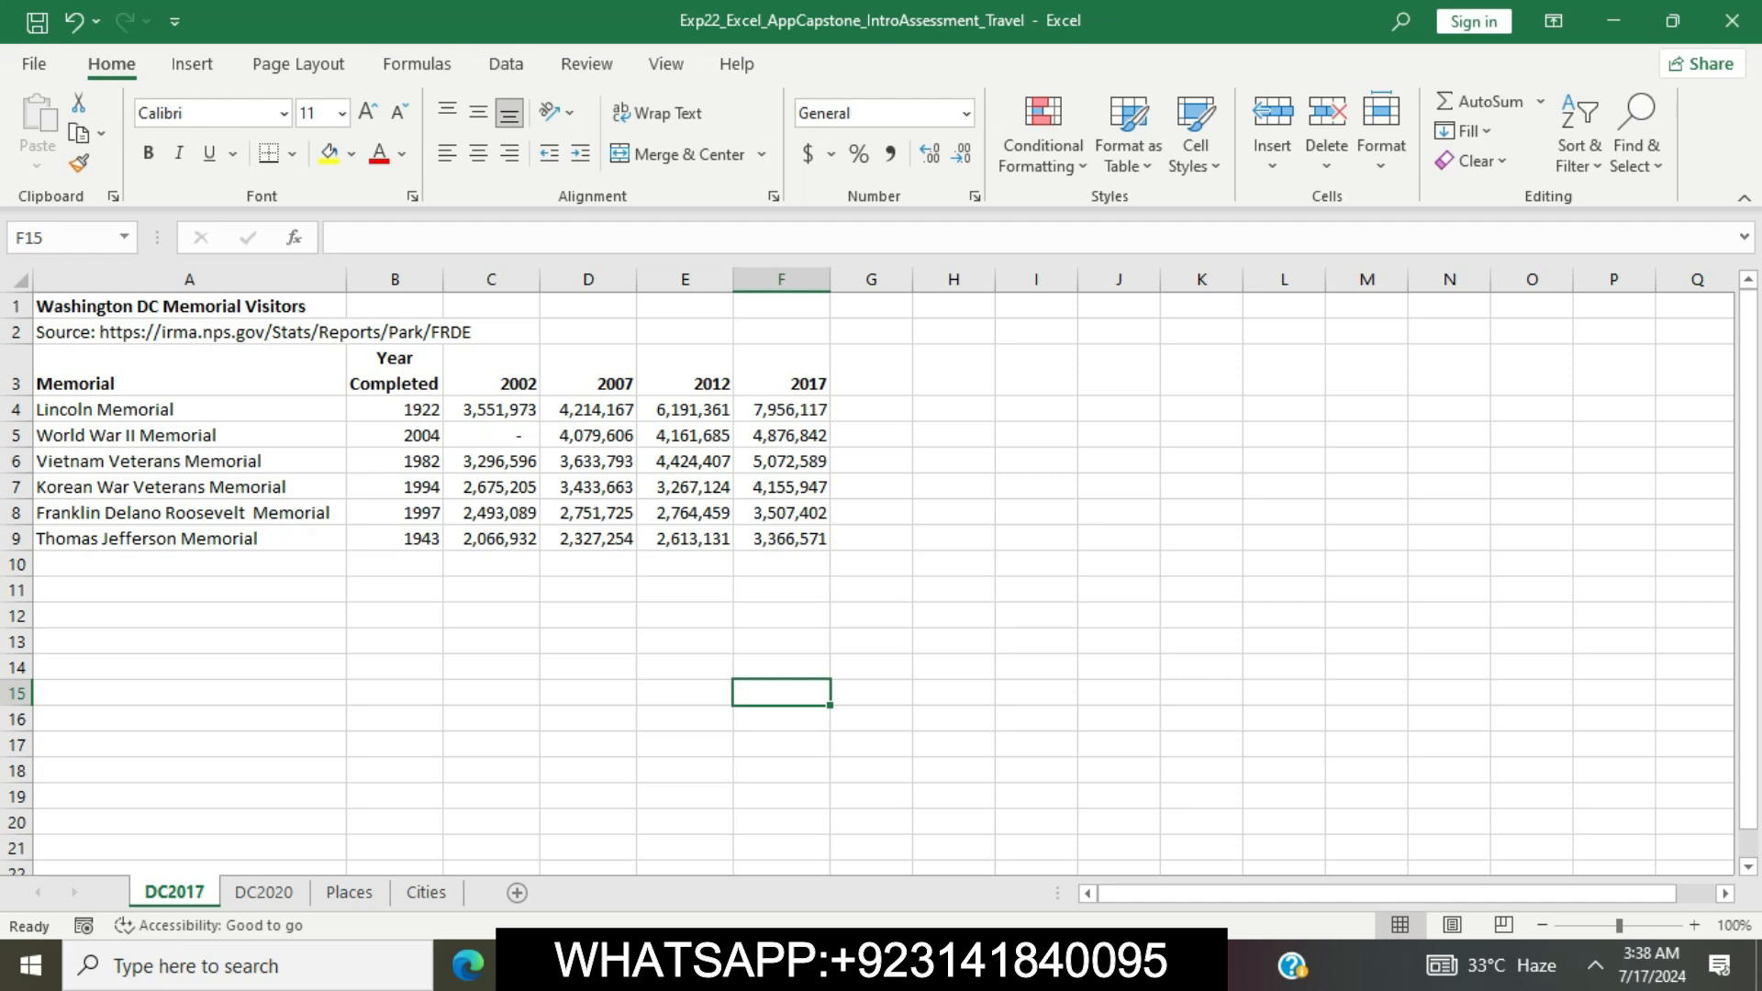
Back in the Word instructions, remove the highlight from step 3 and highlight the step 4 instructions in yellow
key(alt+Tab)
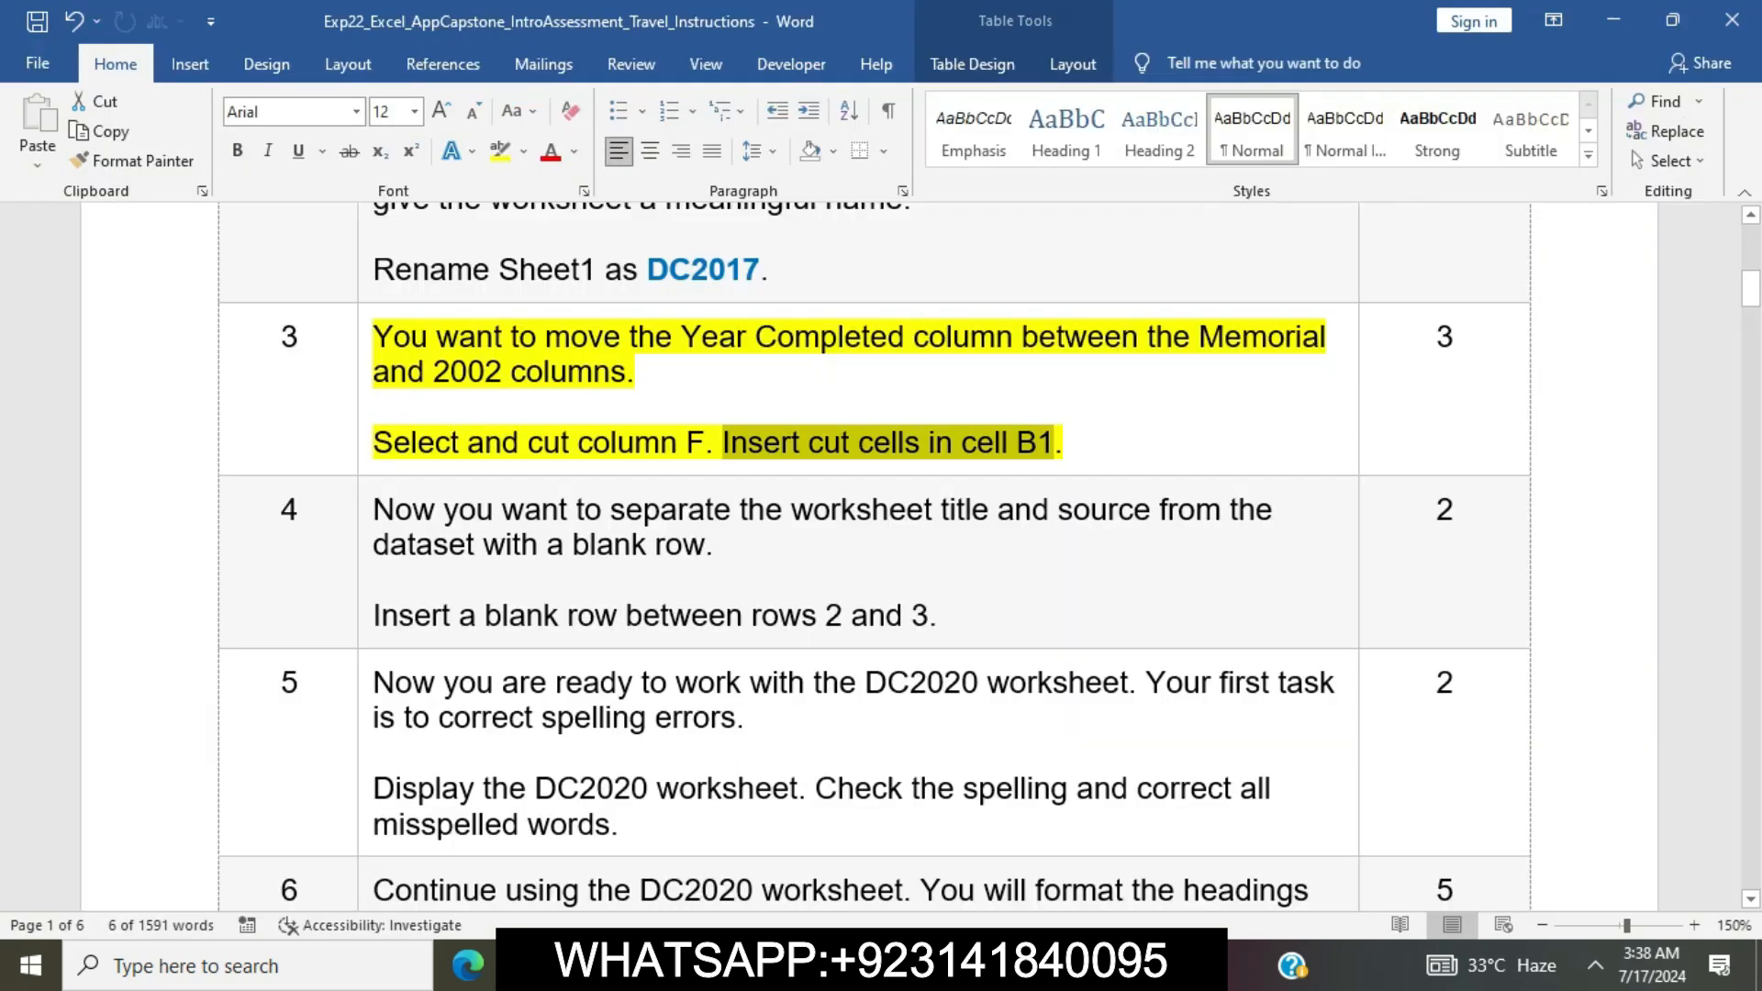
click(764, 442)
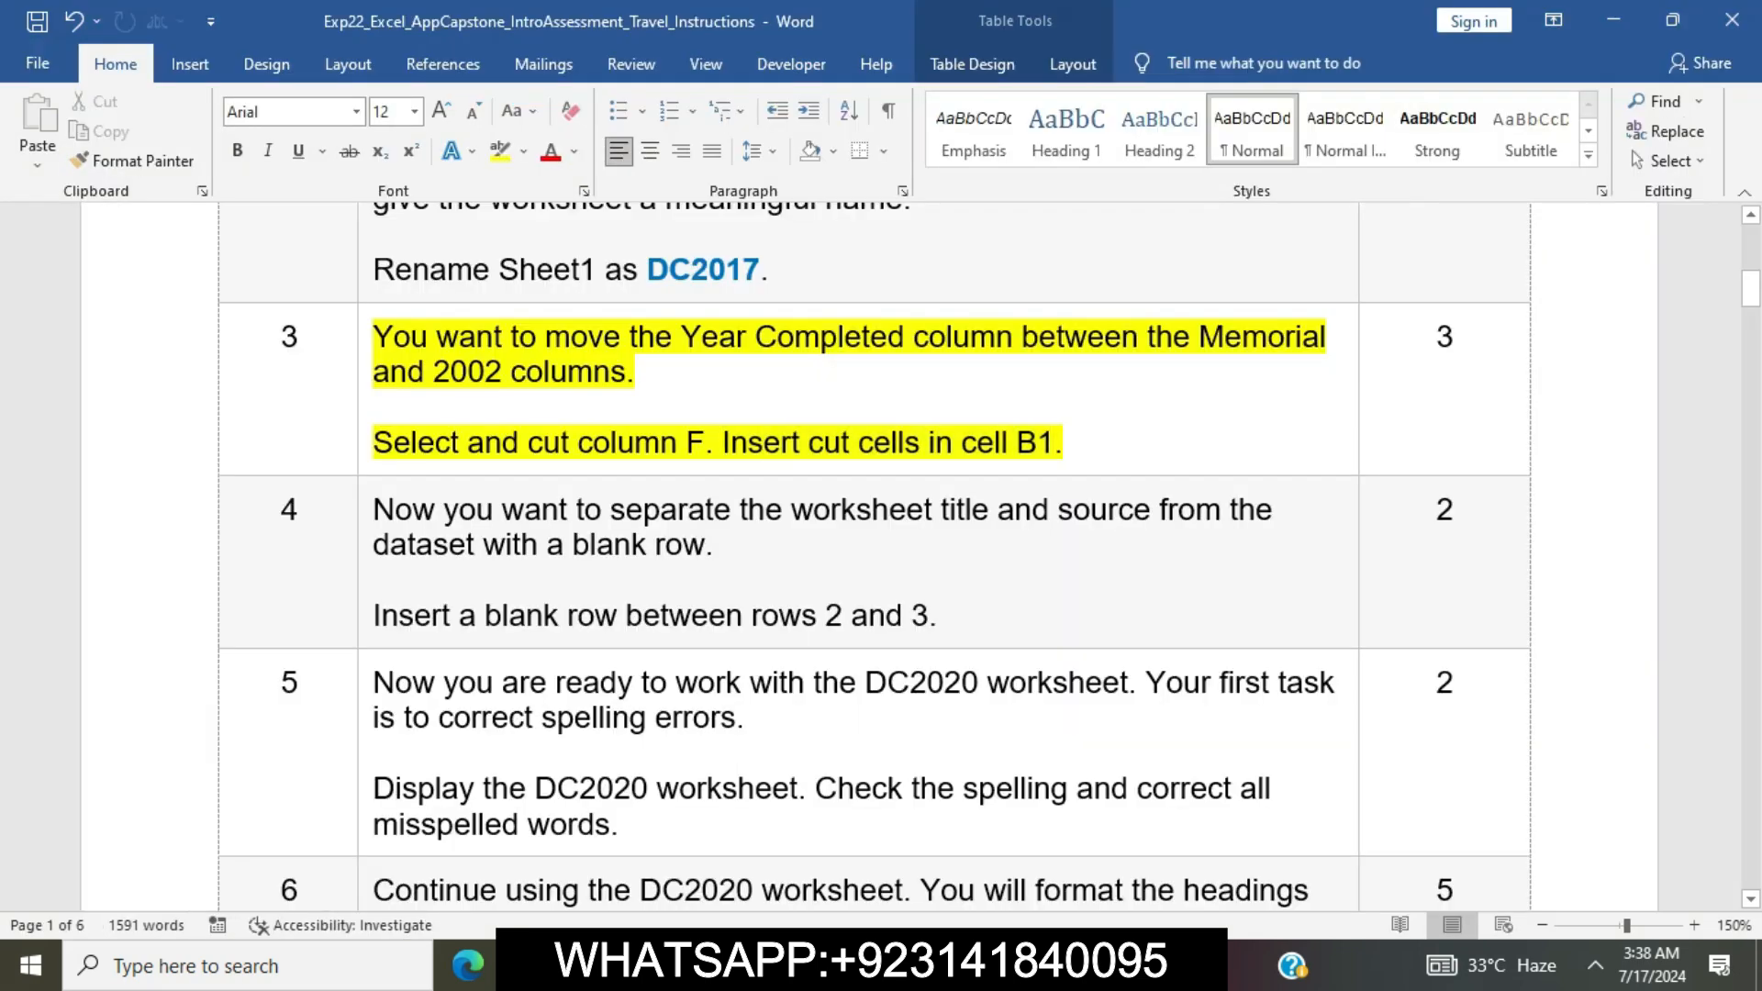
click(366, 341)
click(474, 299)
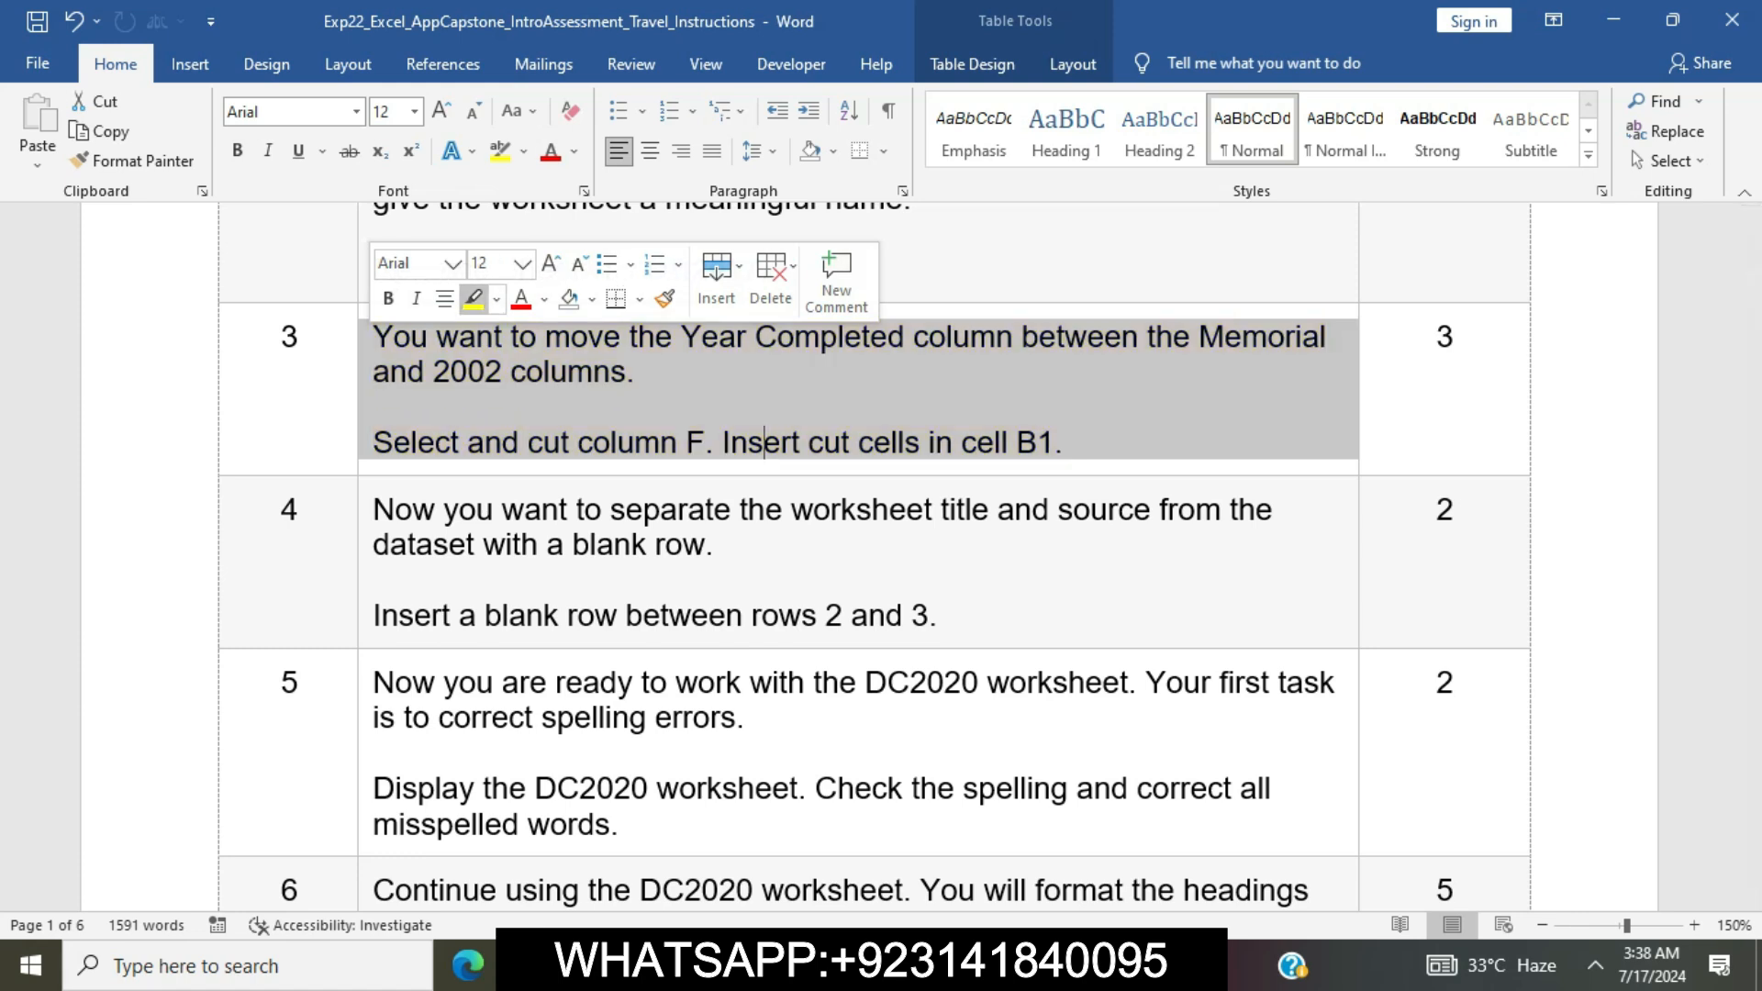
click(522, 543)
scroll(522, 543, down, 2)
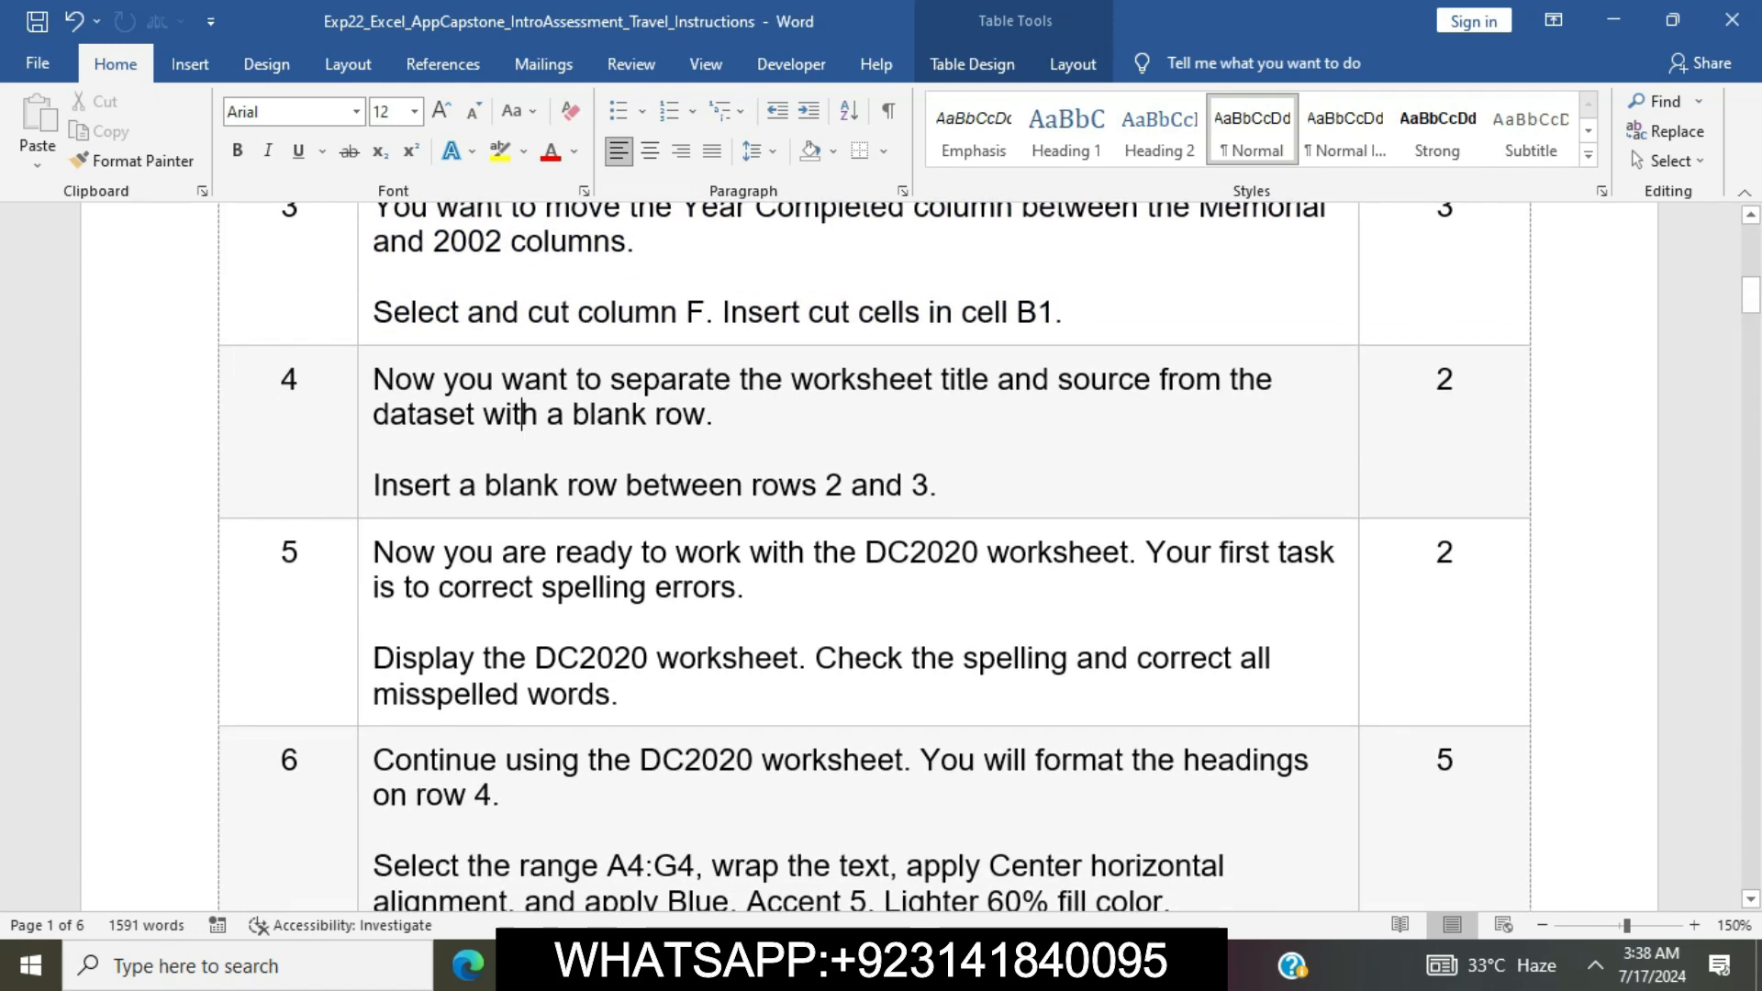
click(365, 413)
click(472, 337)
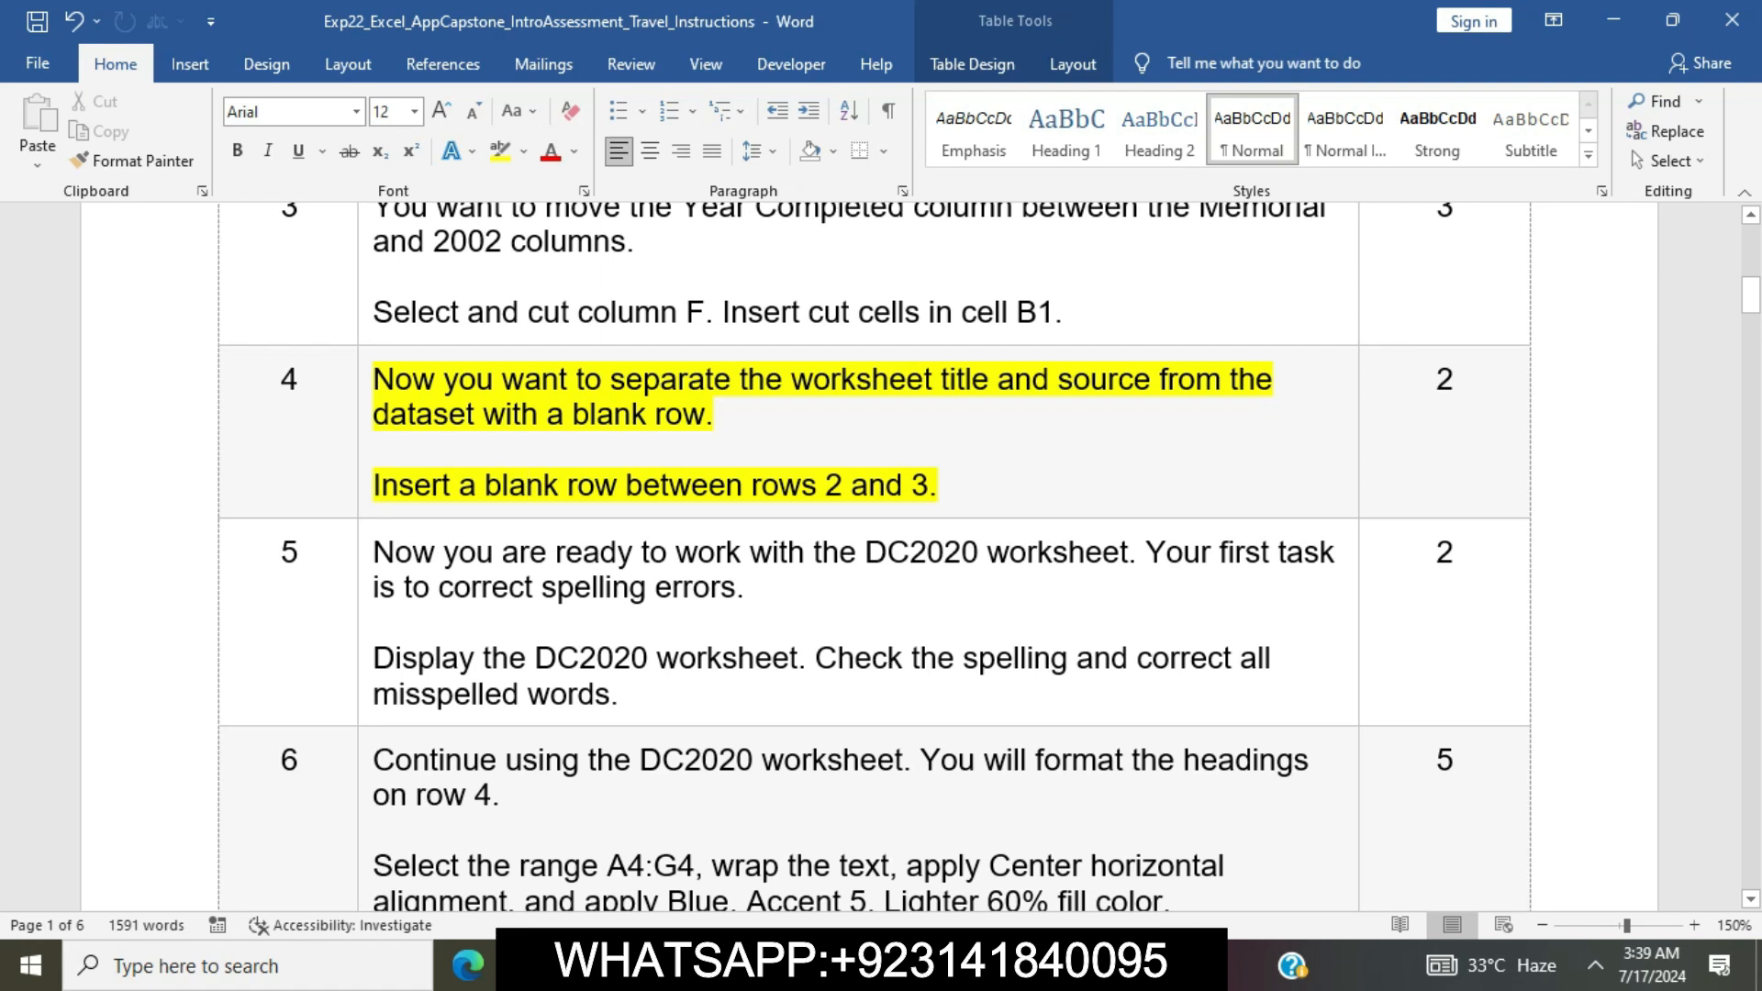
Mark the blank row instruction in step 4, switch to Excel and insert a blank row between rows 2 and 3 on the DC2017 worksheet
drag(373, 484, 937, 484)
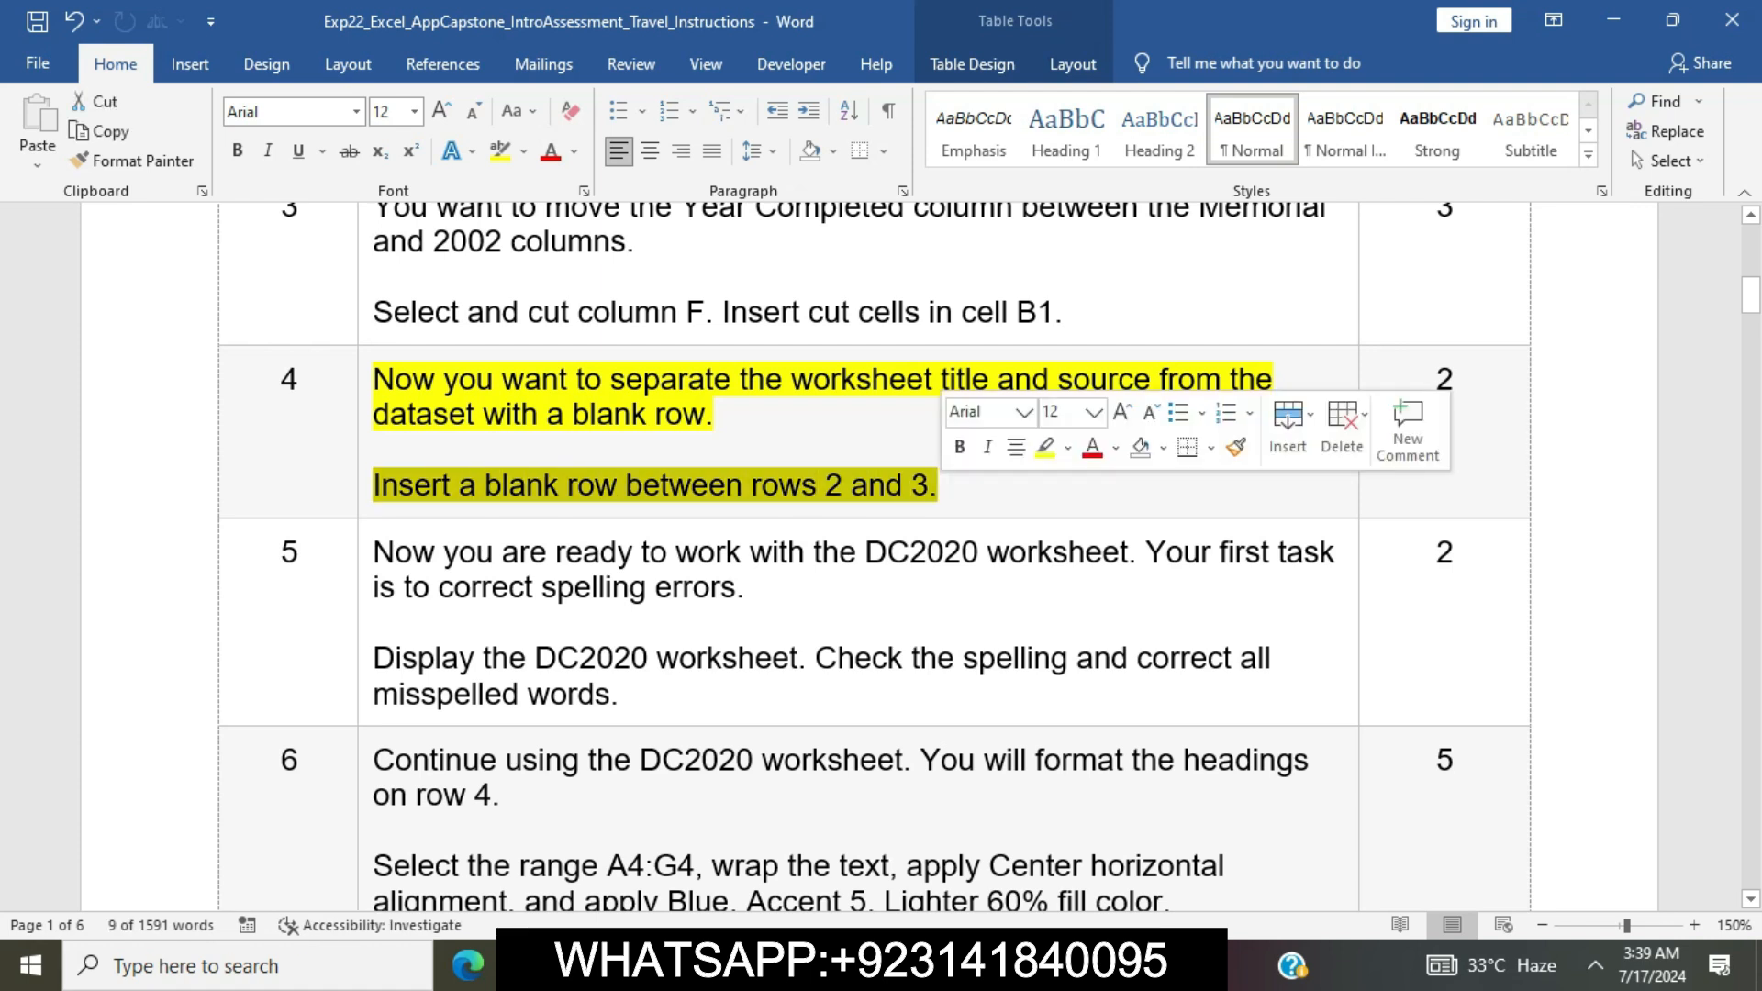
key(alt+Tab)
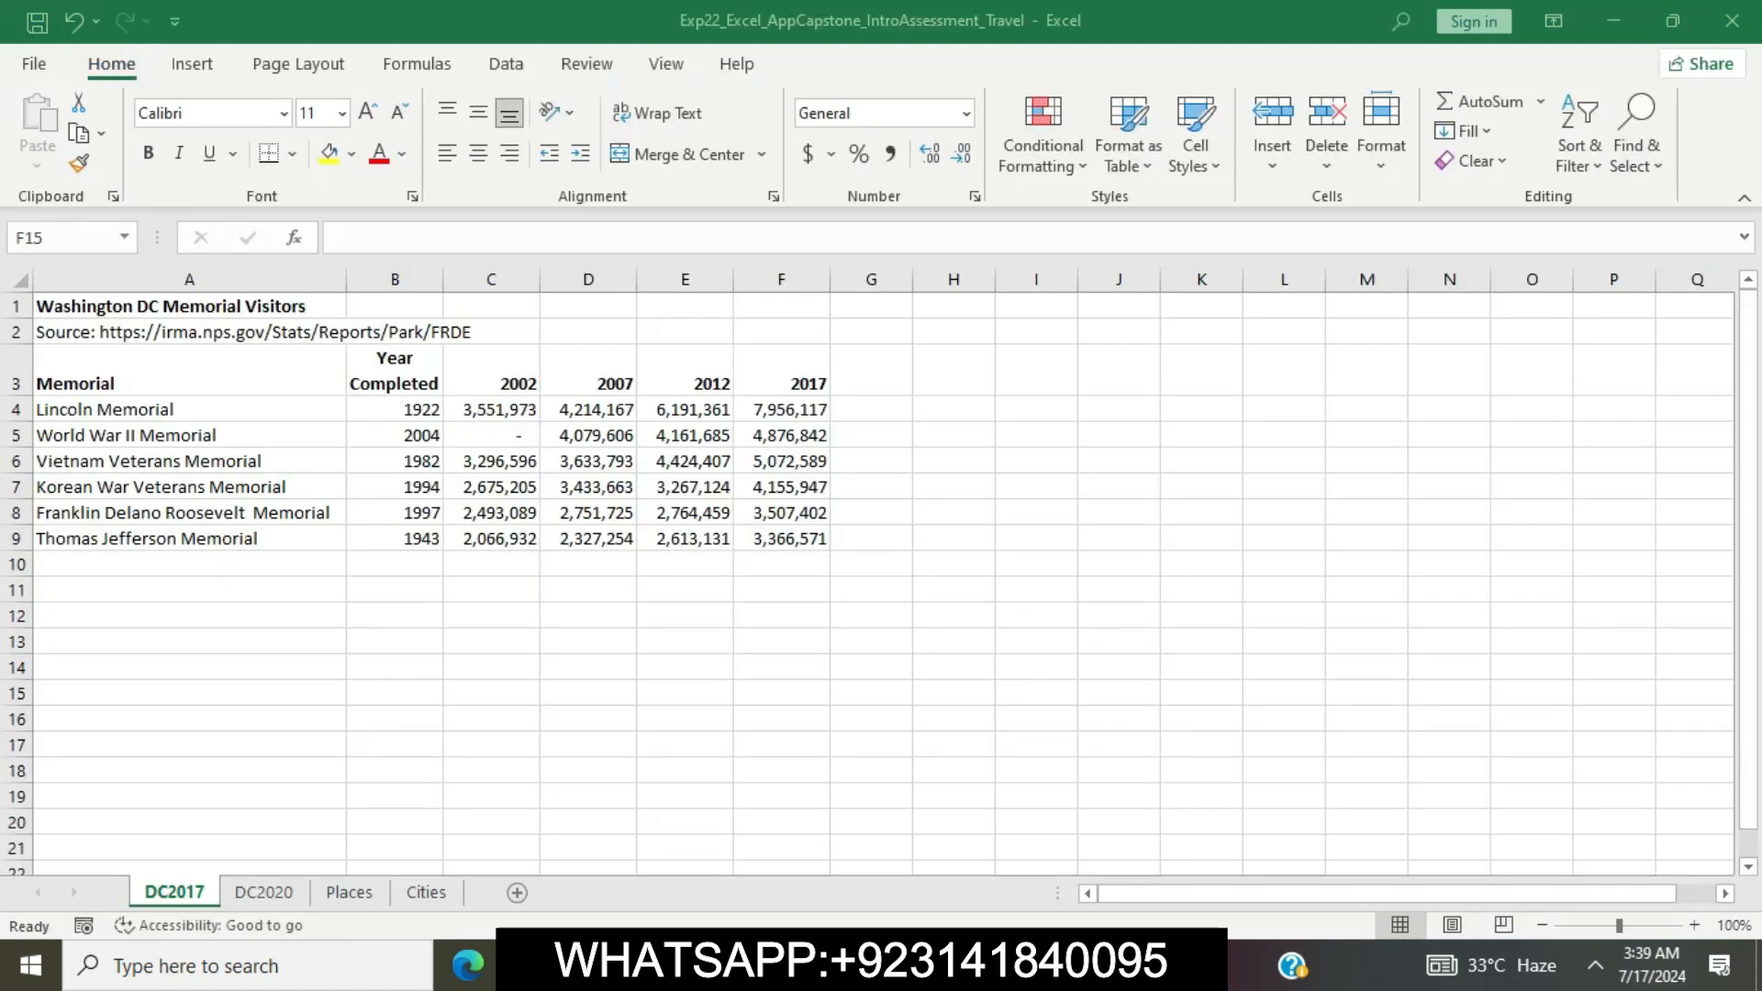
click(16, 371)
right_click(16, 371)
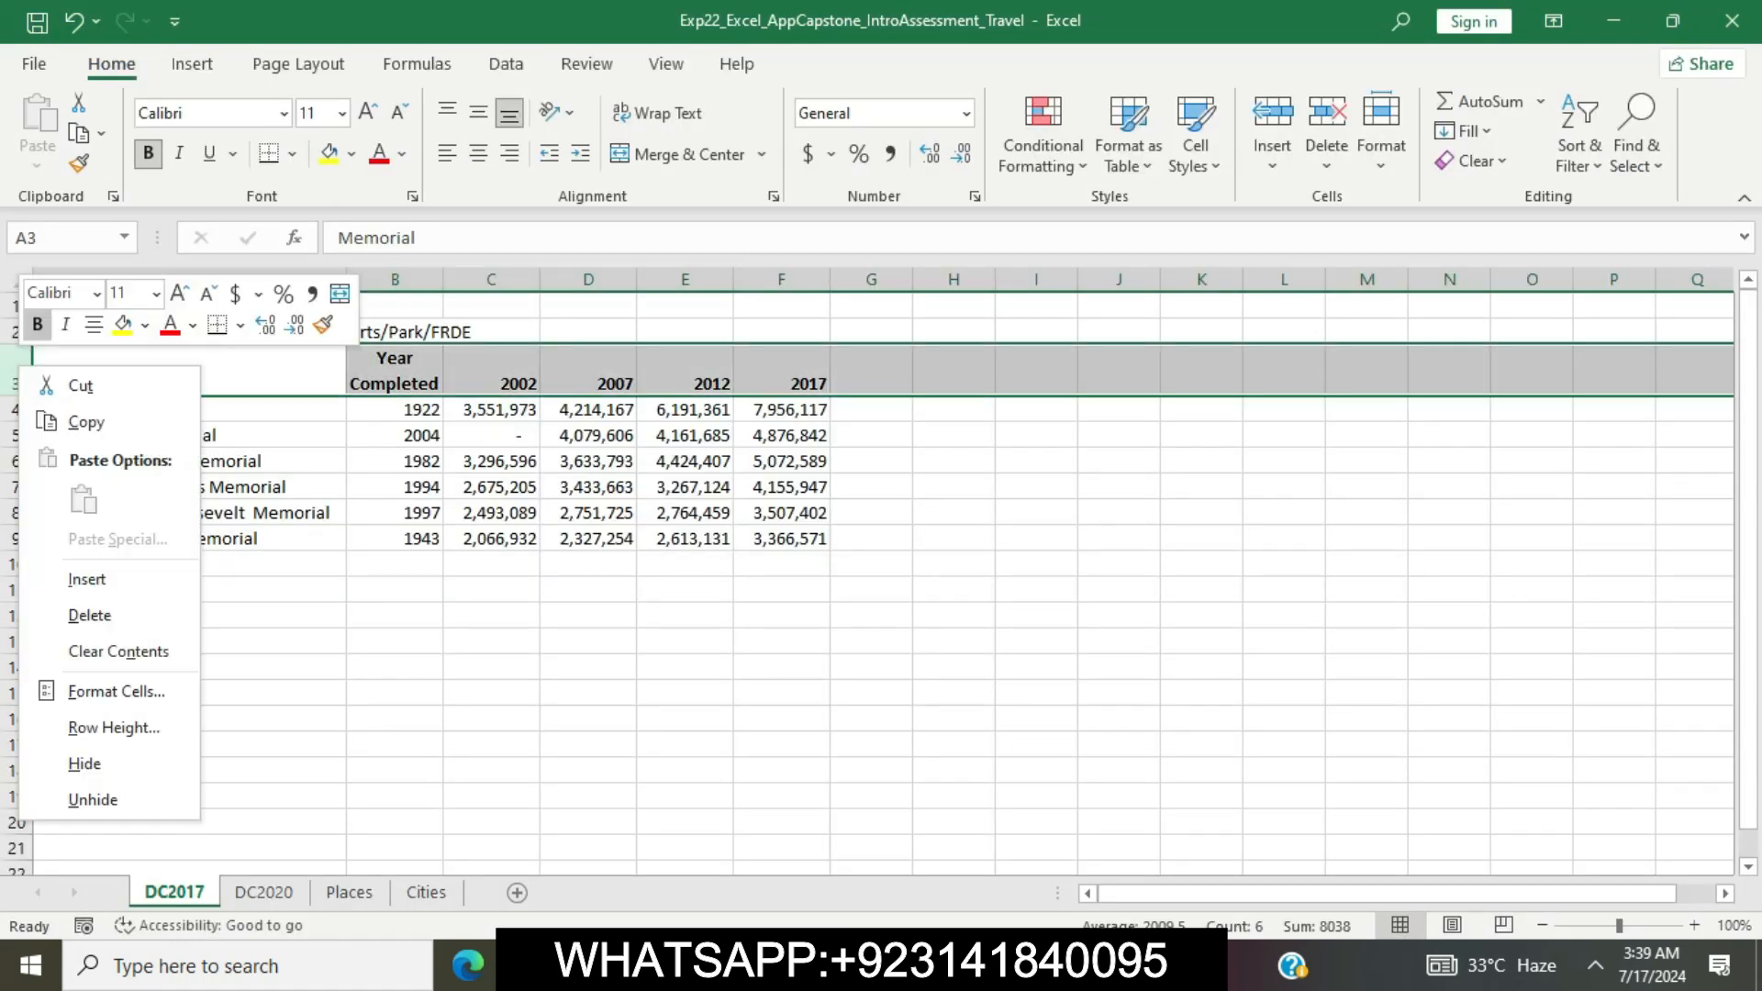
click(87, 579)
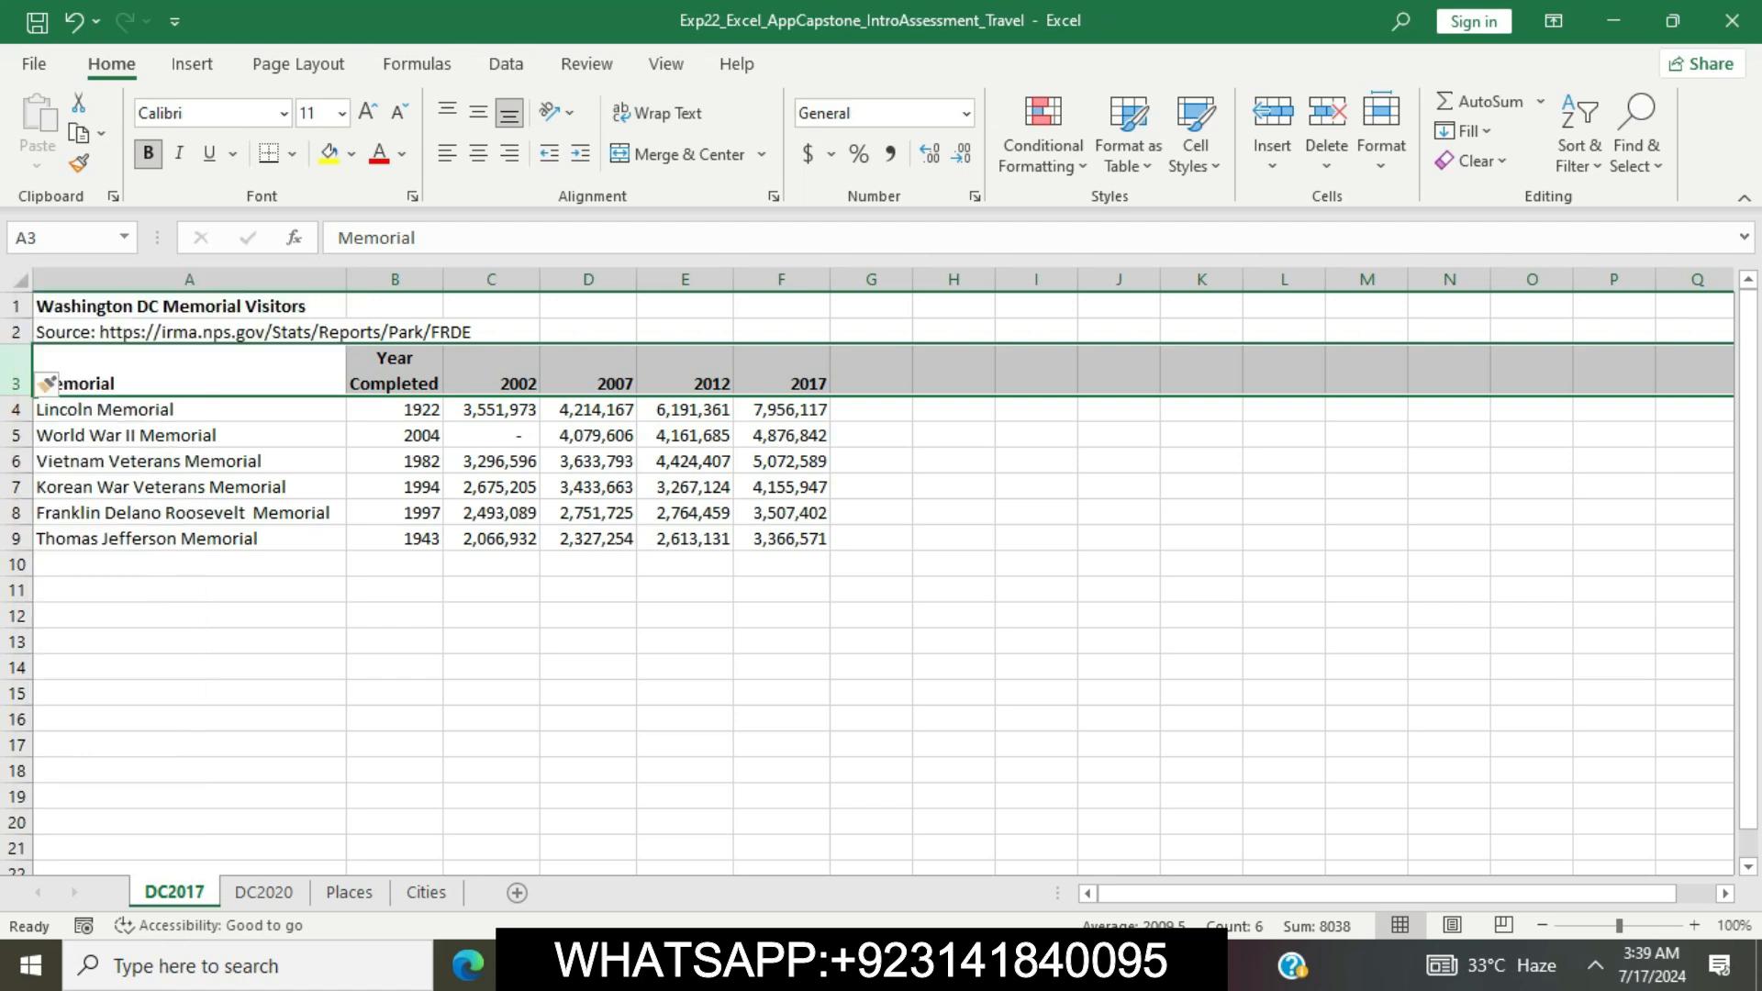
click(589, 693)
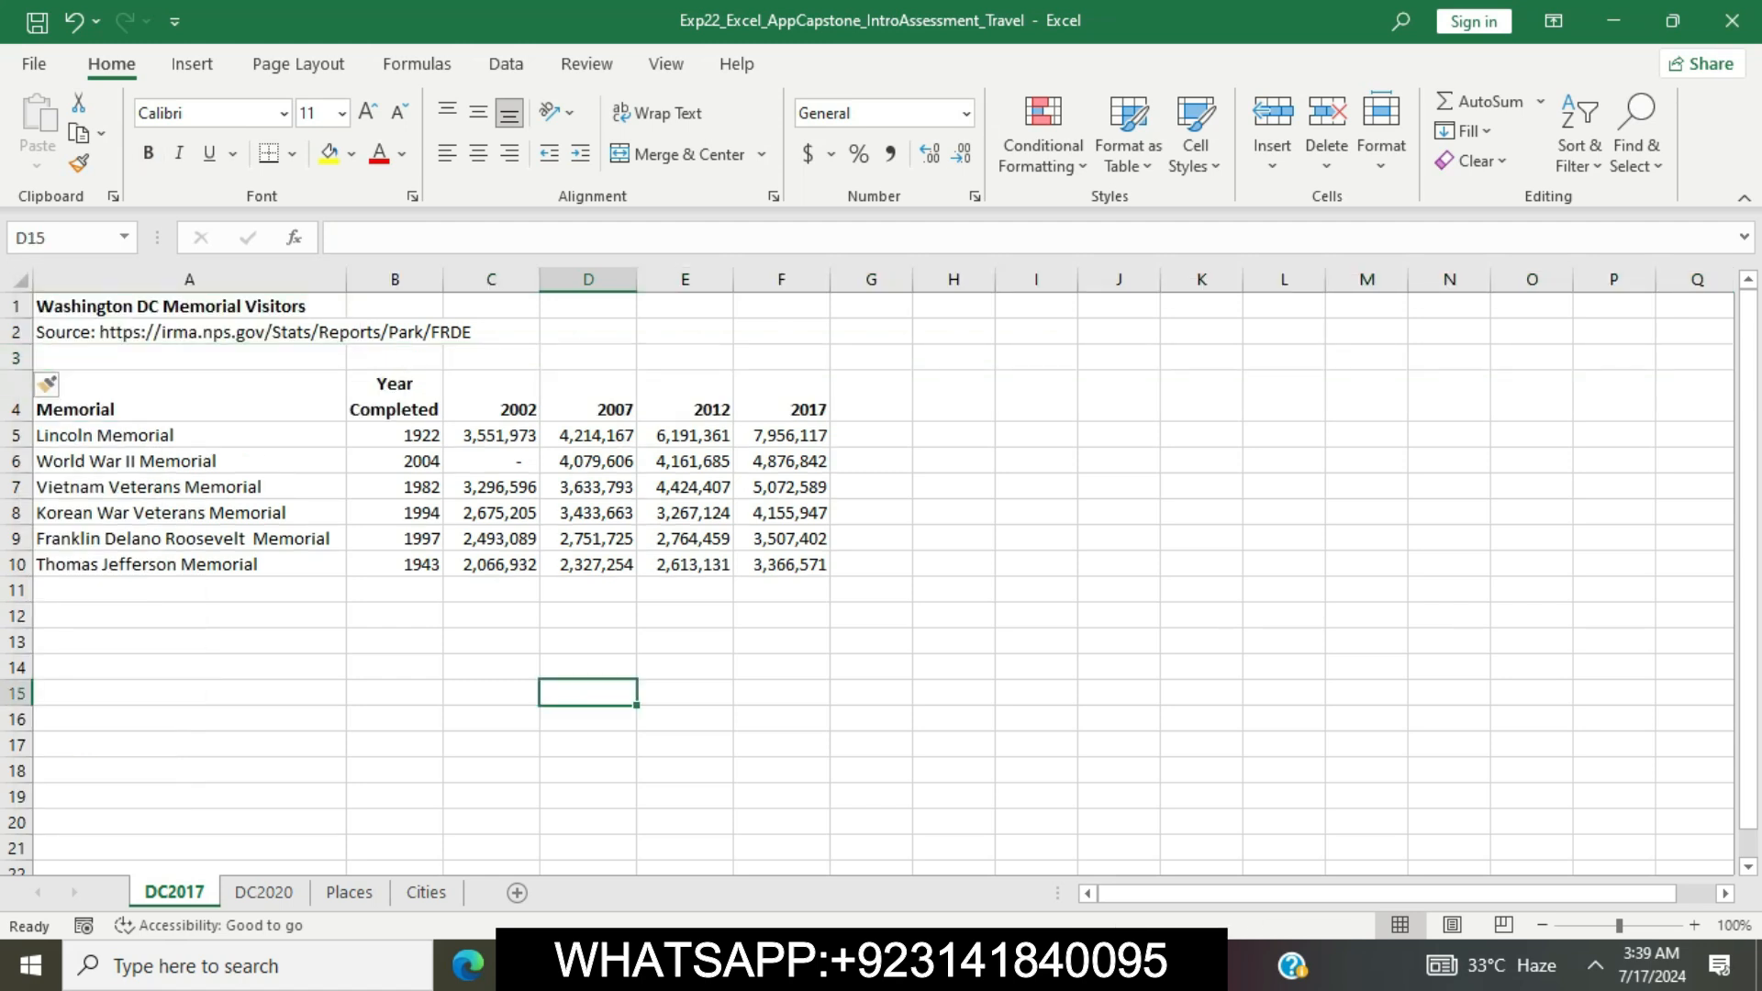
Back in the Word instructions, remove the highlight from step 4 and highlight the step 5 instructions in yellow
key(alt+Tab)
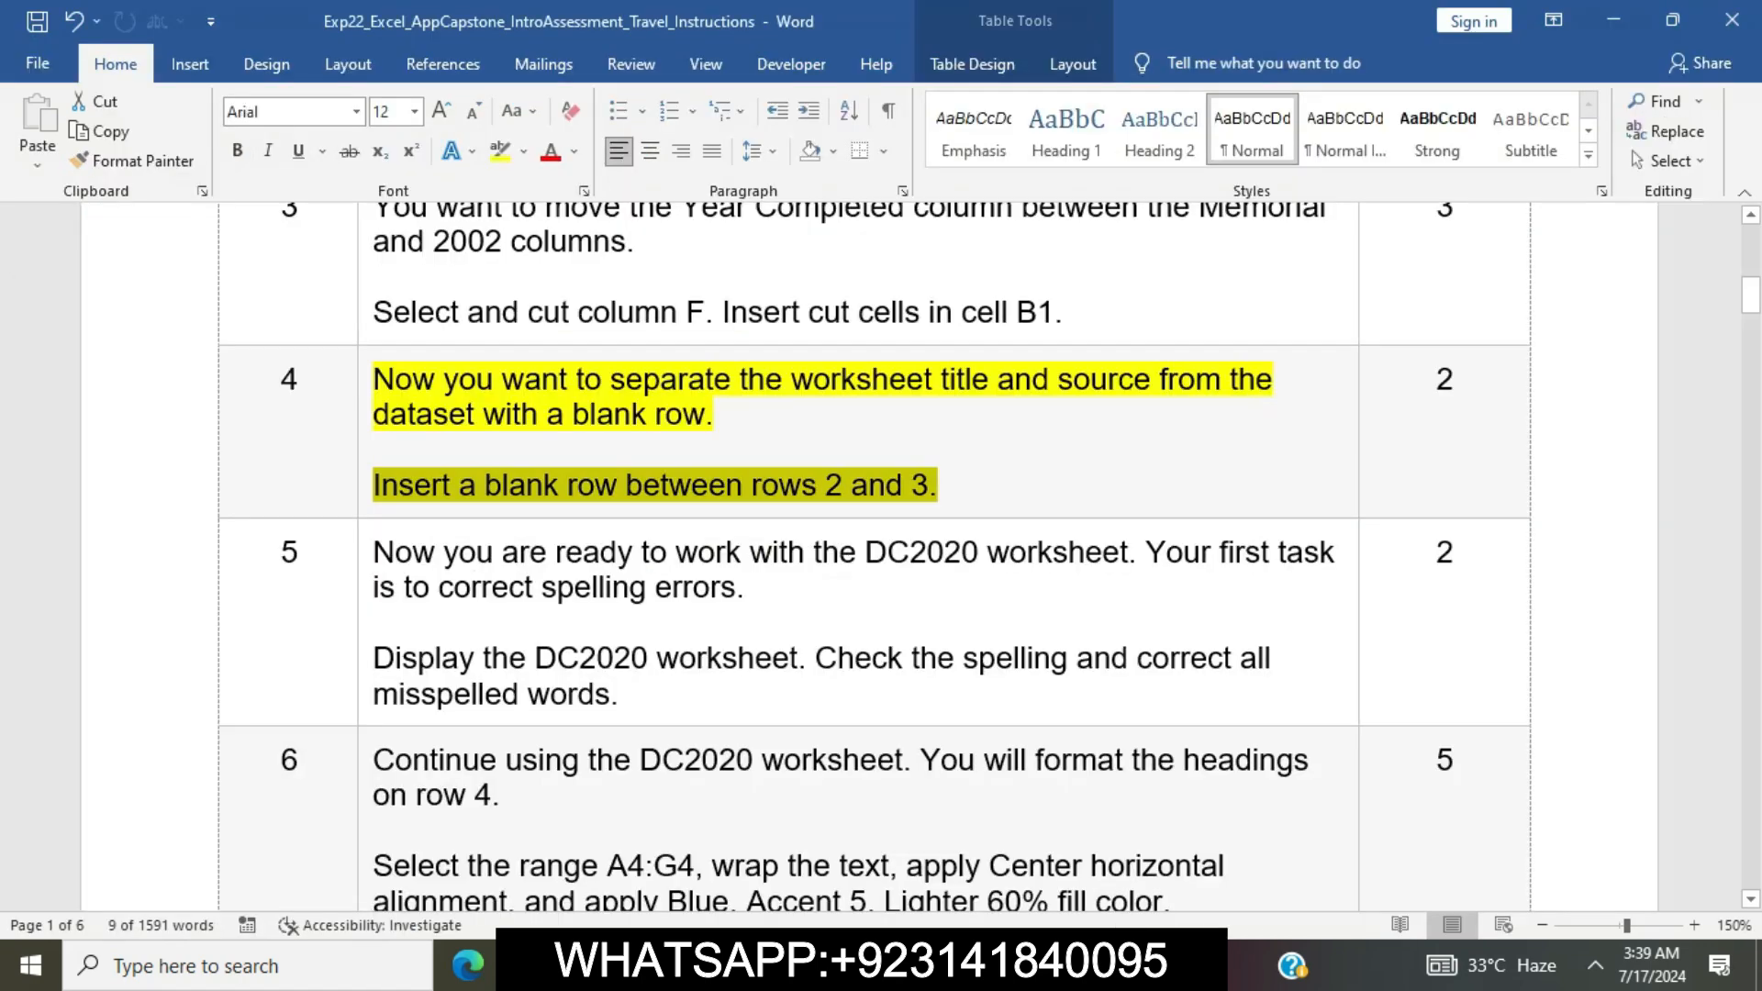
click(726, 485)
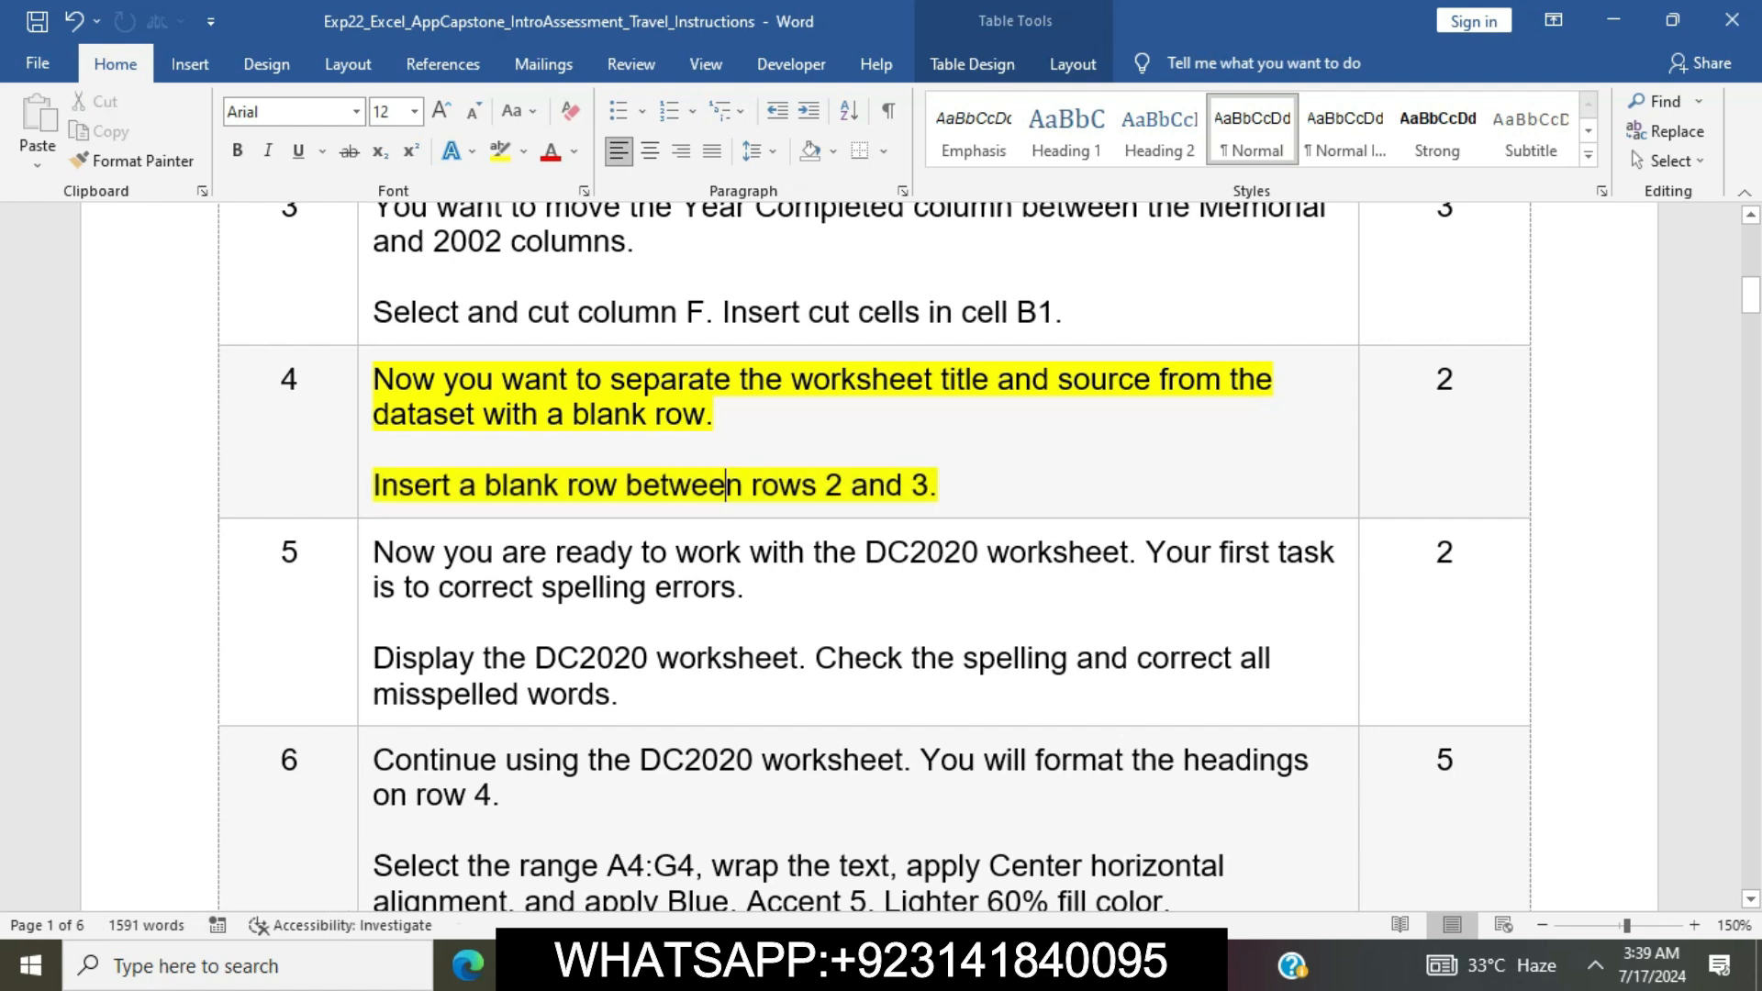
click(365, 391)
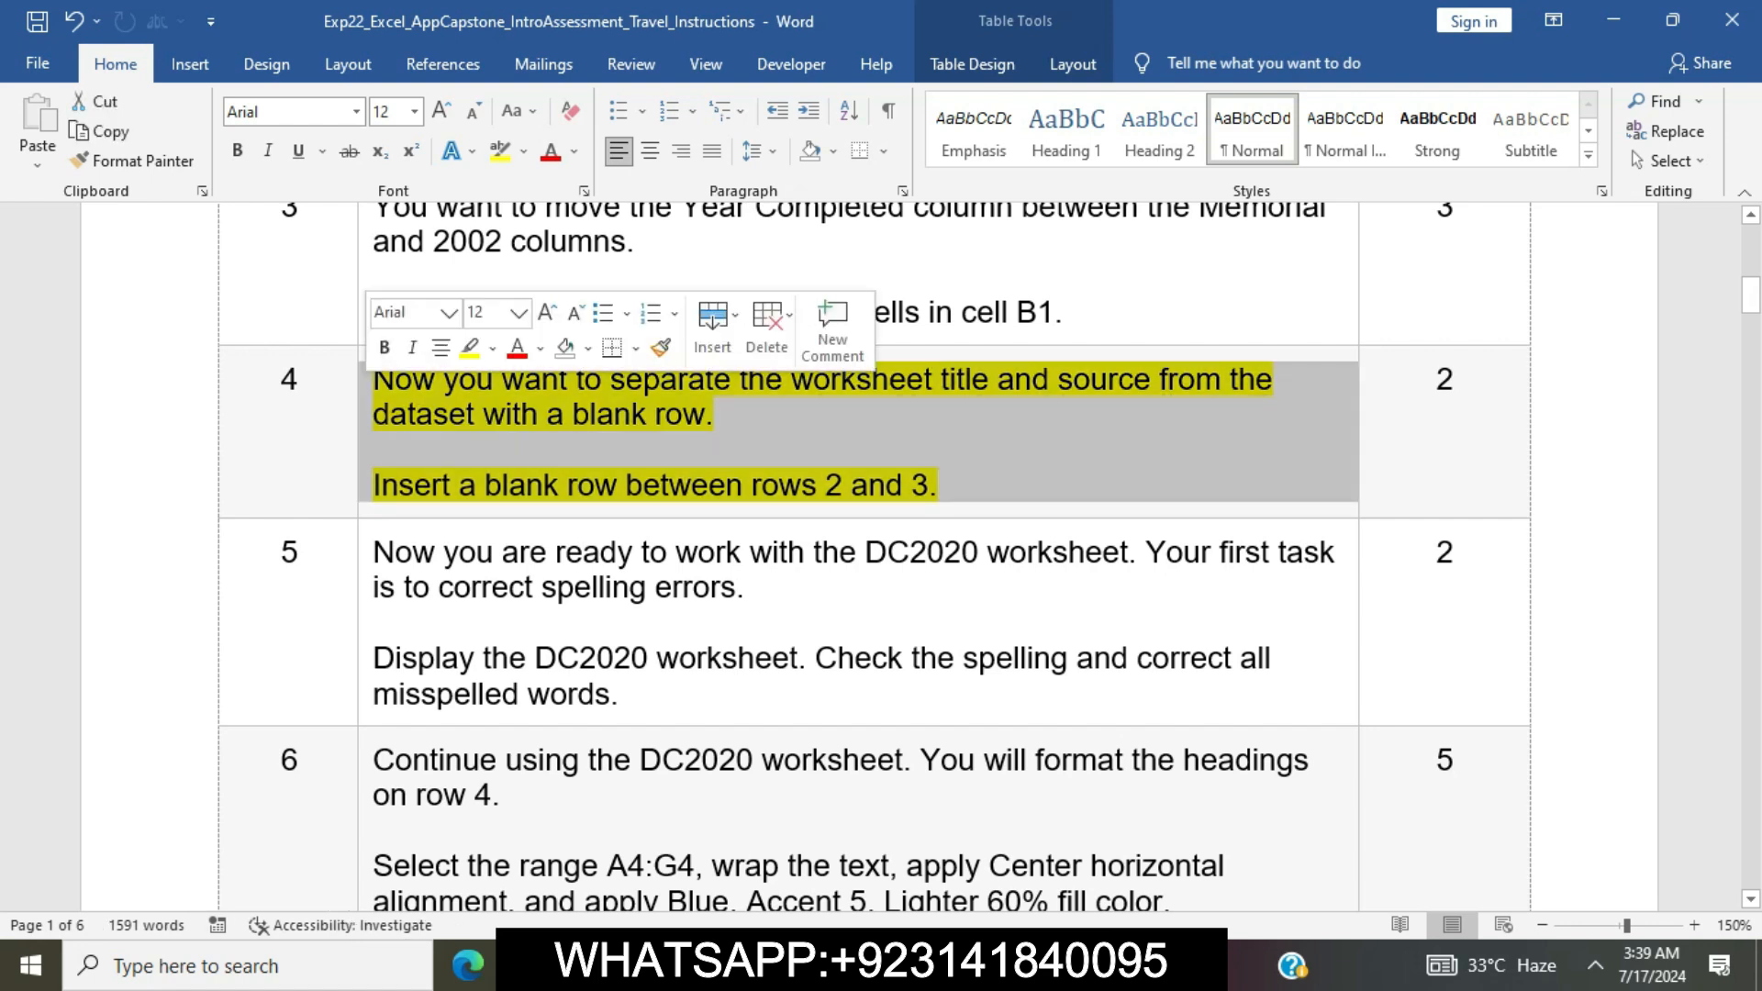
click(470, 348)
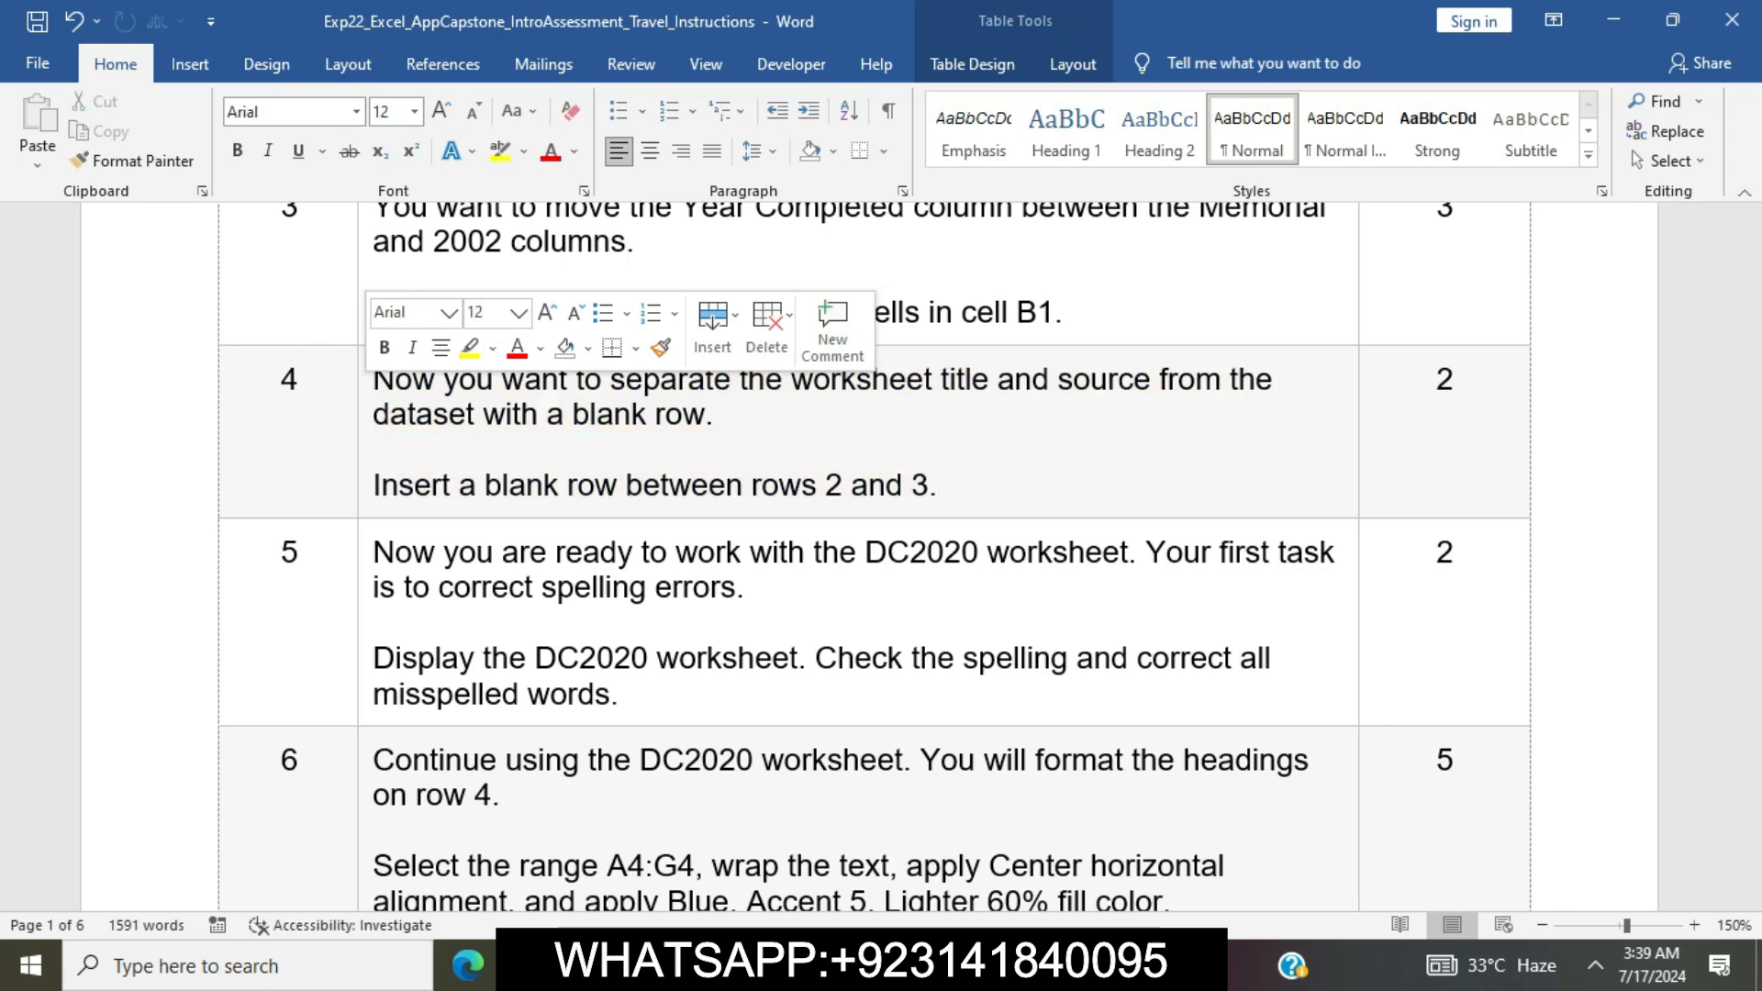
scroll(872, 551, down, 3)
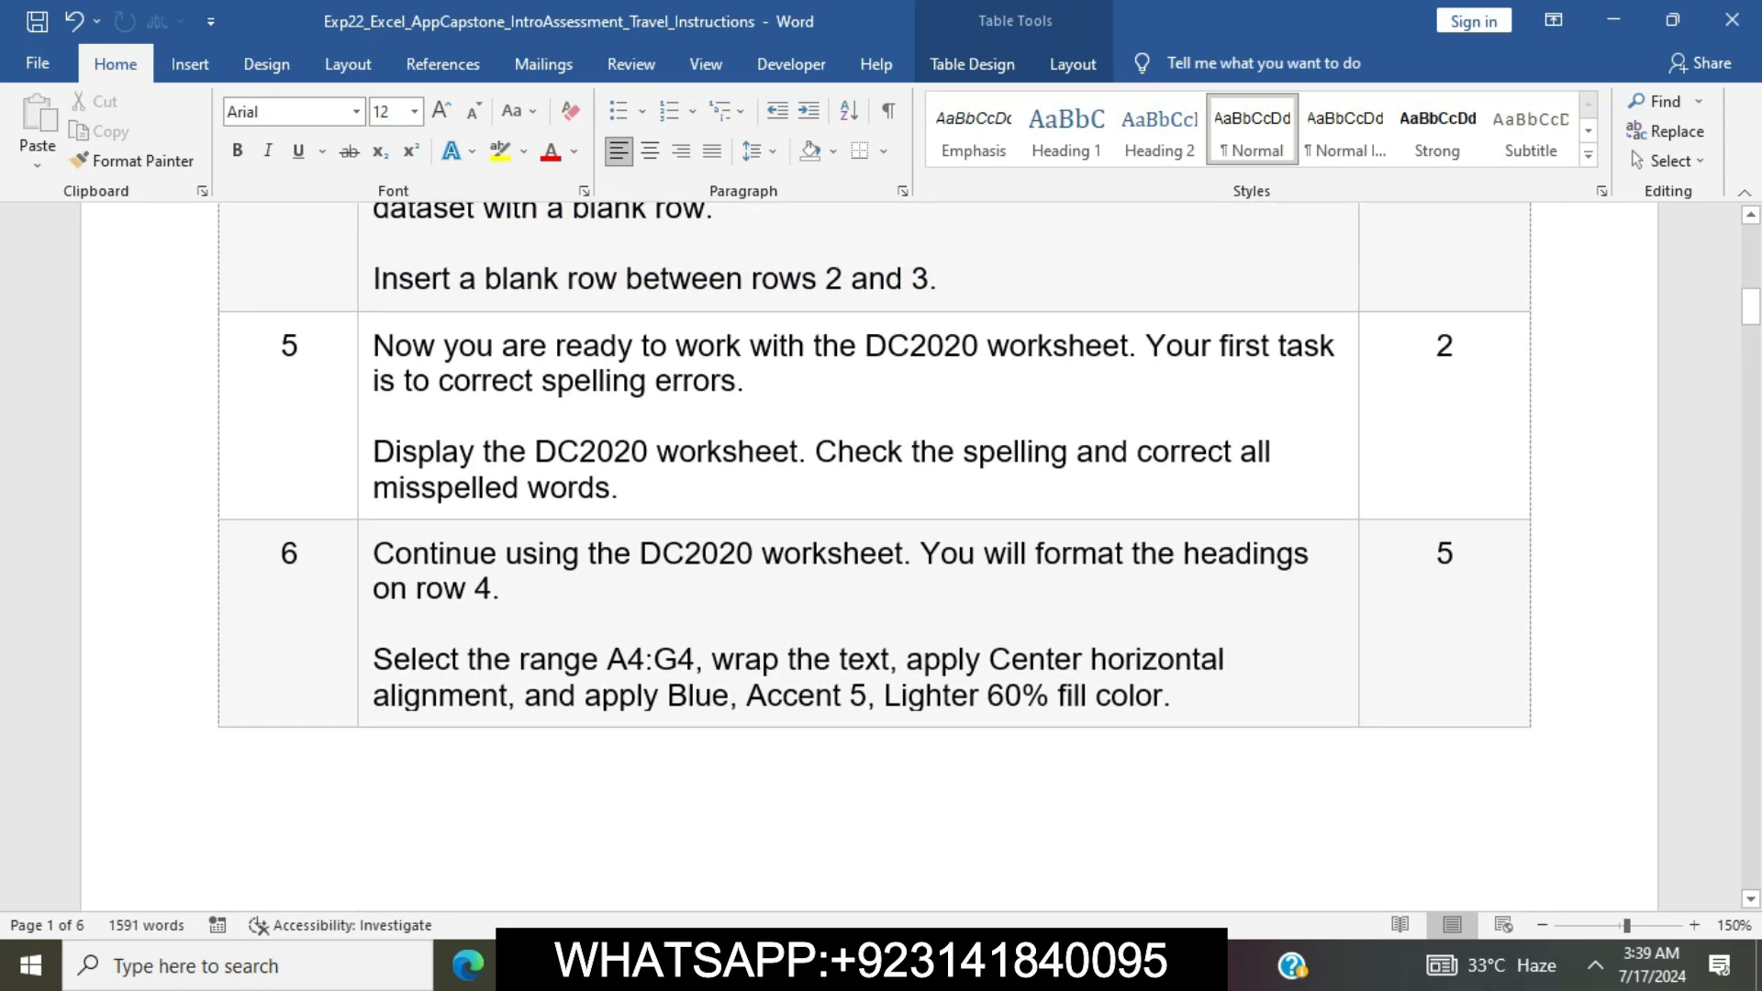
click(365, 350)
click(467, 308)
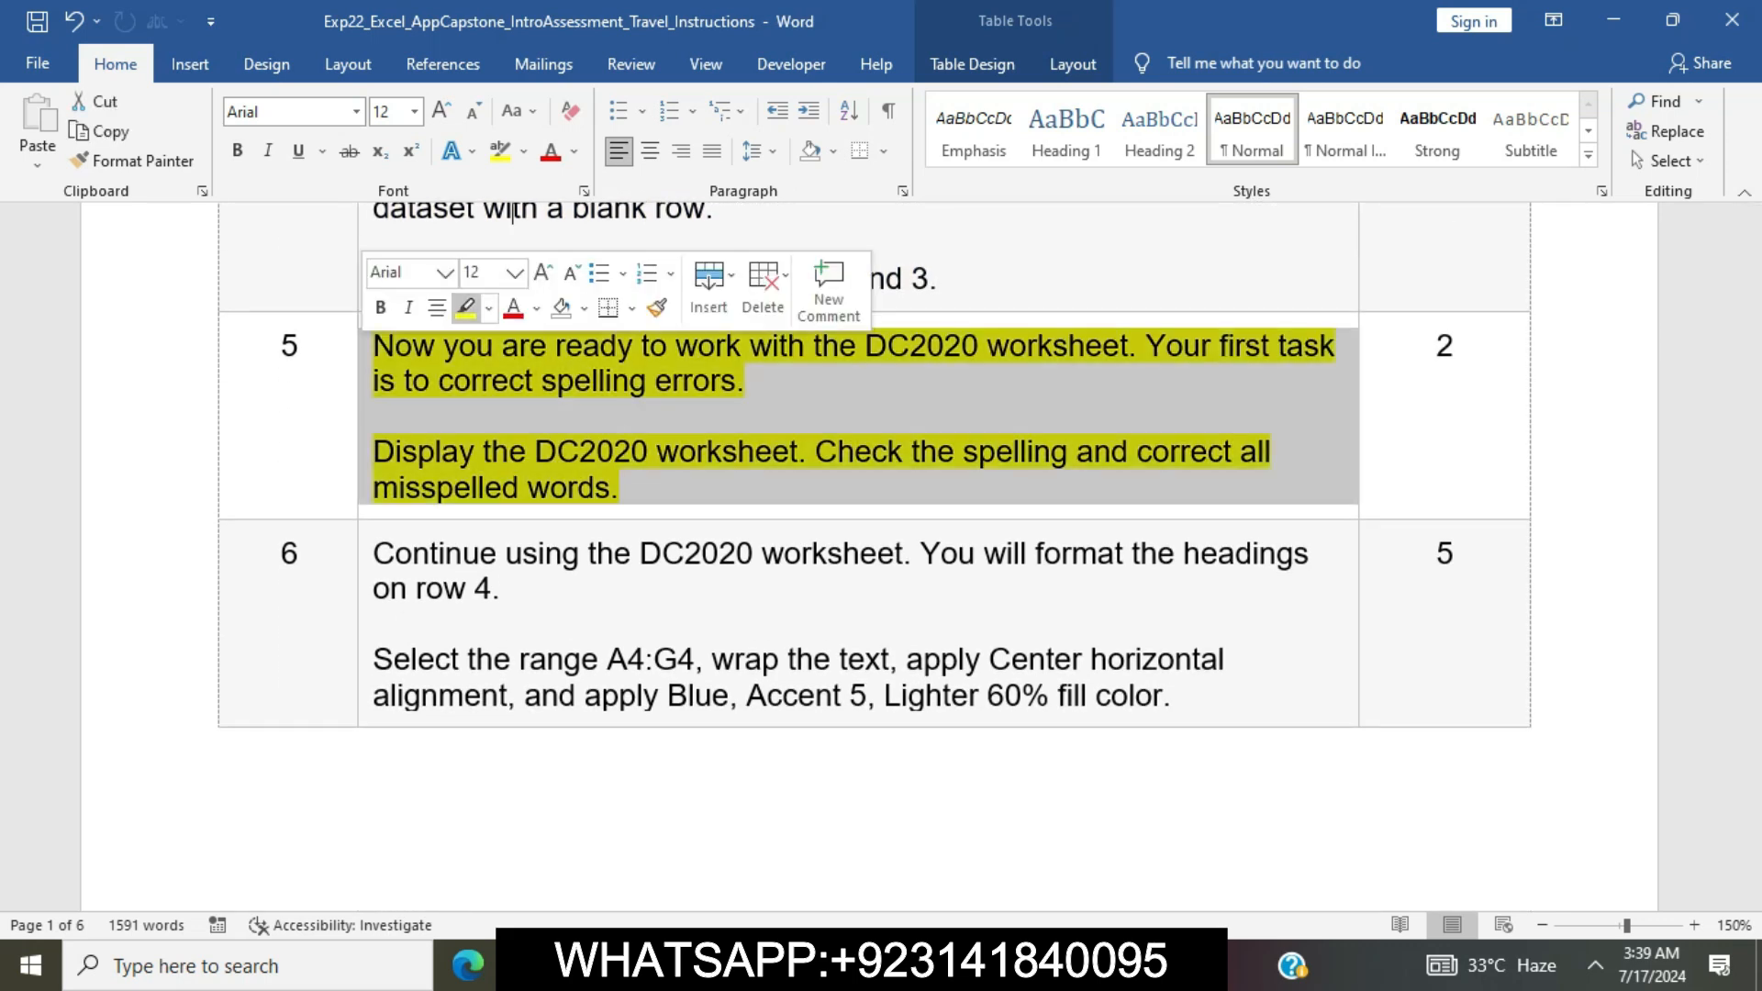
click(376, 418)
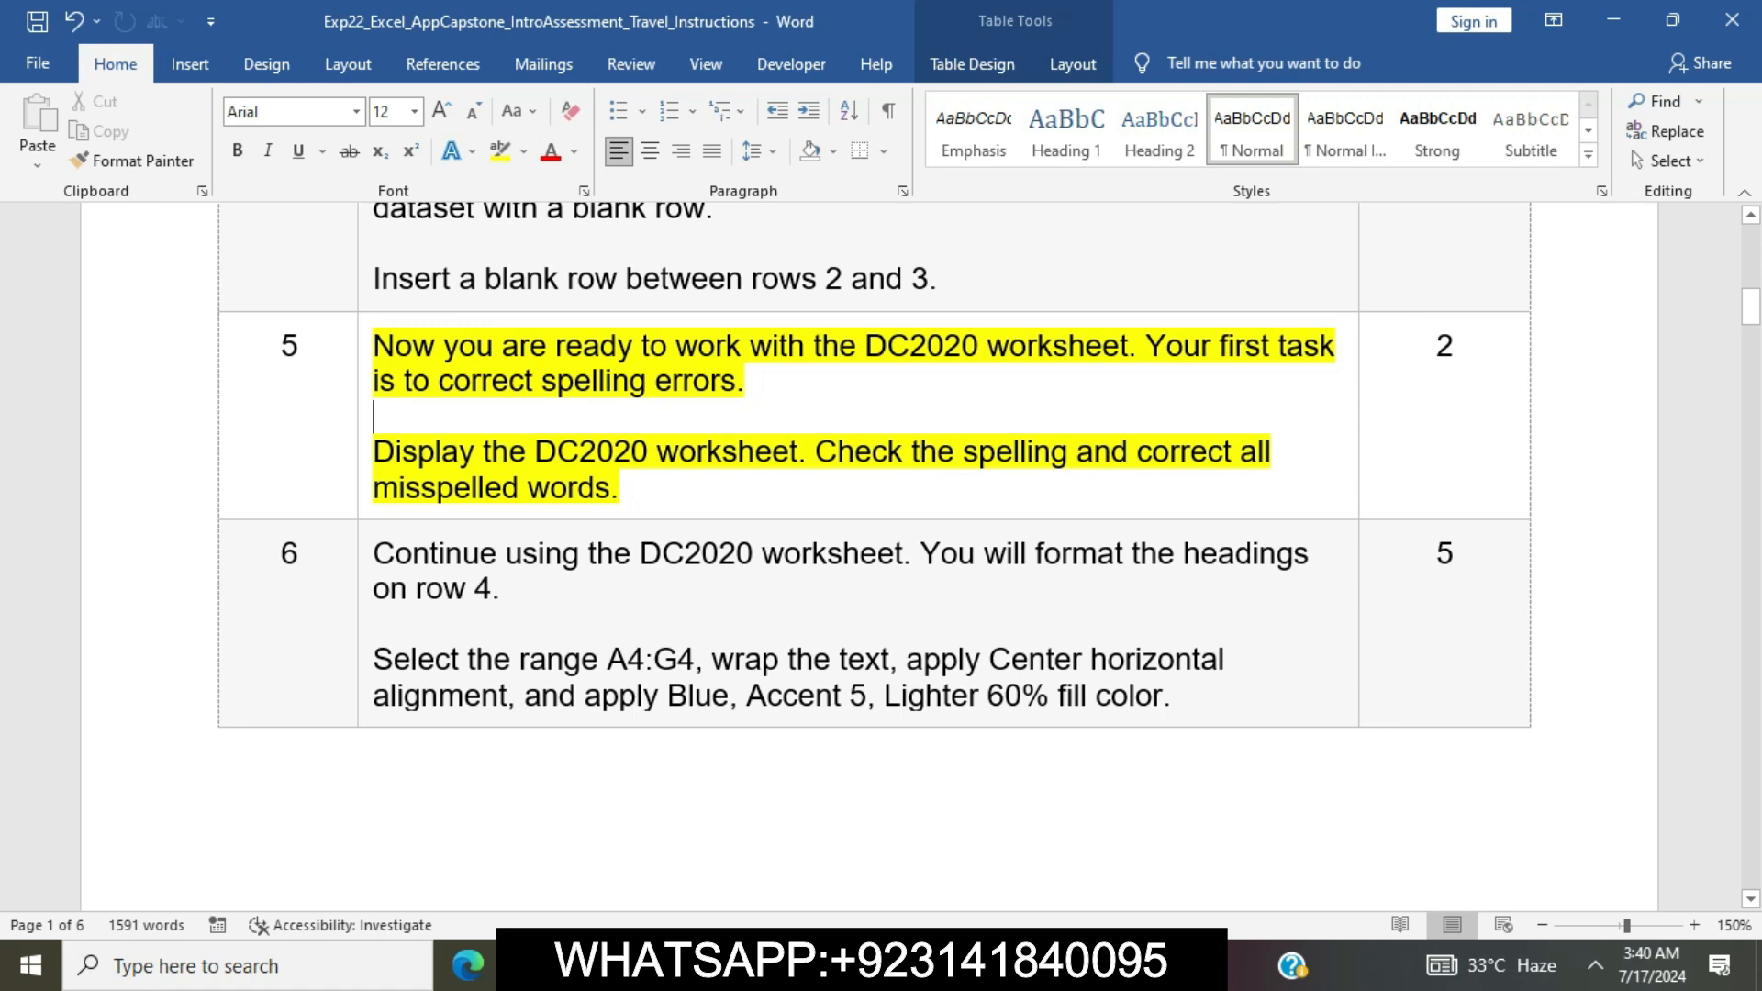
Mark the phrase "Display the DC2020 worksheet" in step 5, switch to Excel and display the DC2020 worksheet
drag(375, 452, 797, 453)
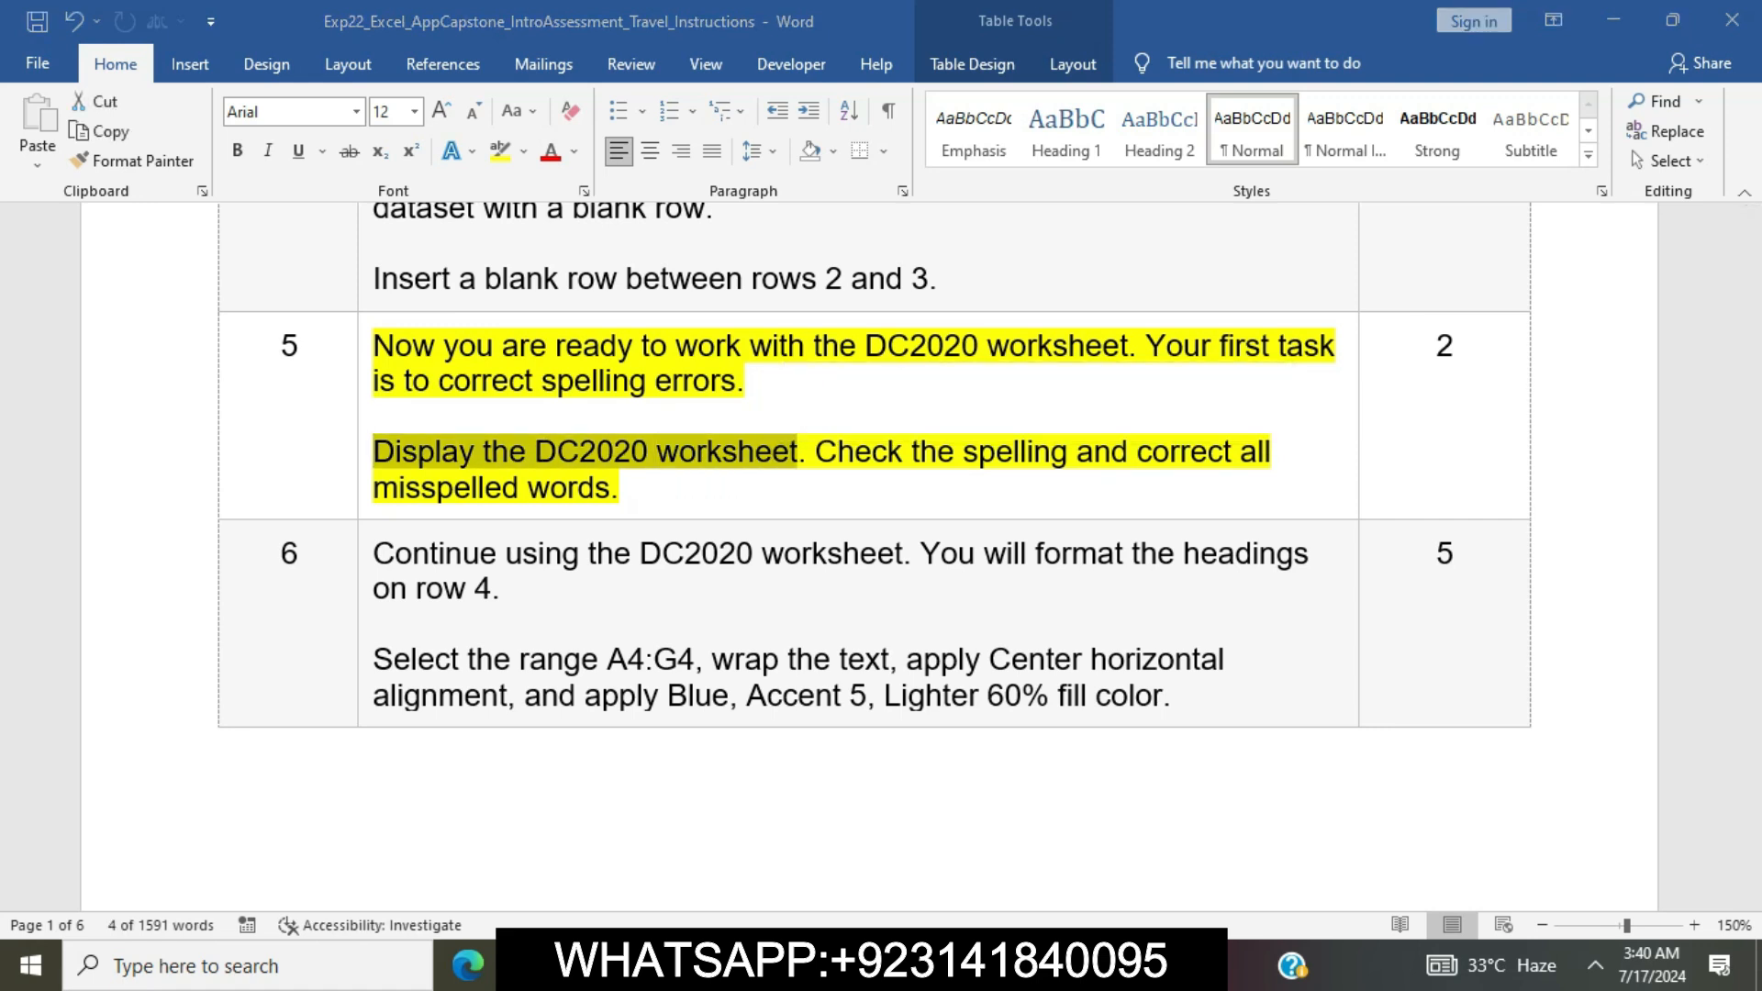
key(alt+Tab)
click(265, 892)
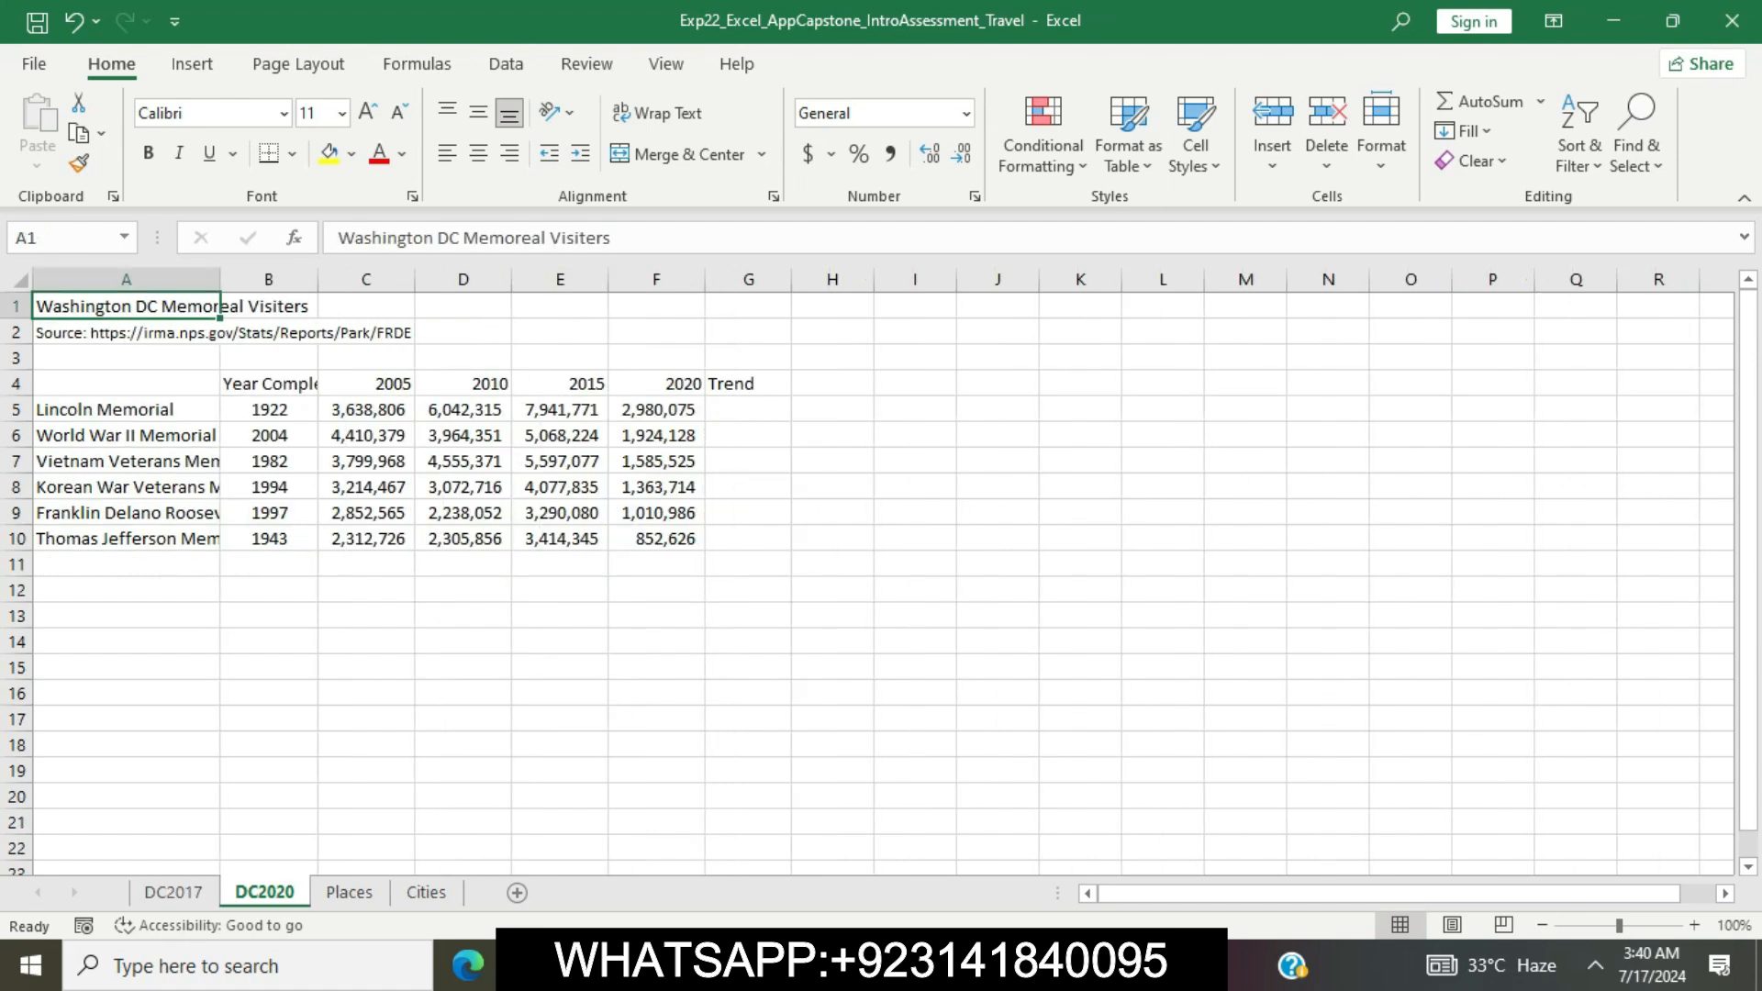
Mark the spelling instruction in step 5 of the Word document, switch to Excel and run a spelling check on the DC2020 worksheet
key(alt+Tab)
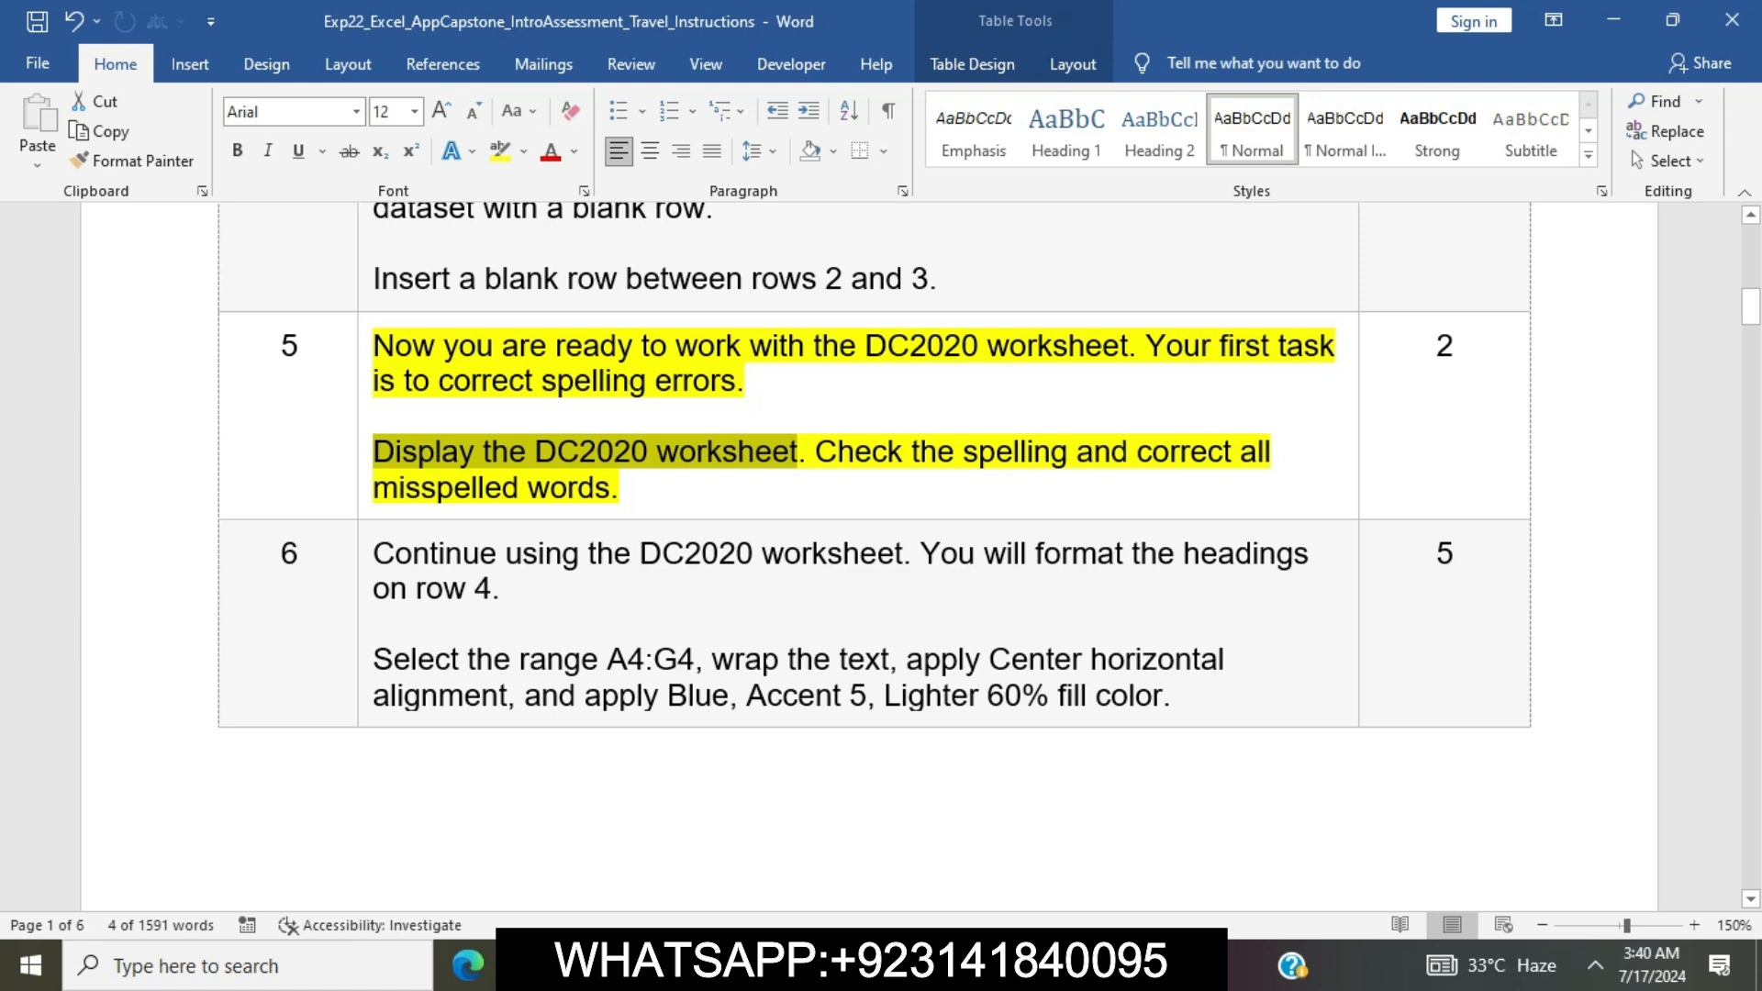
drag(816, 452, 908, 493)
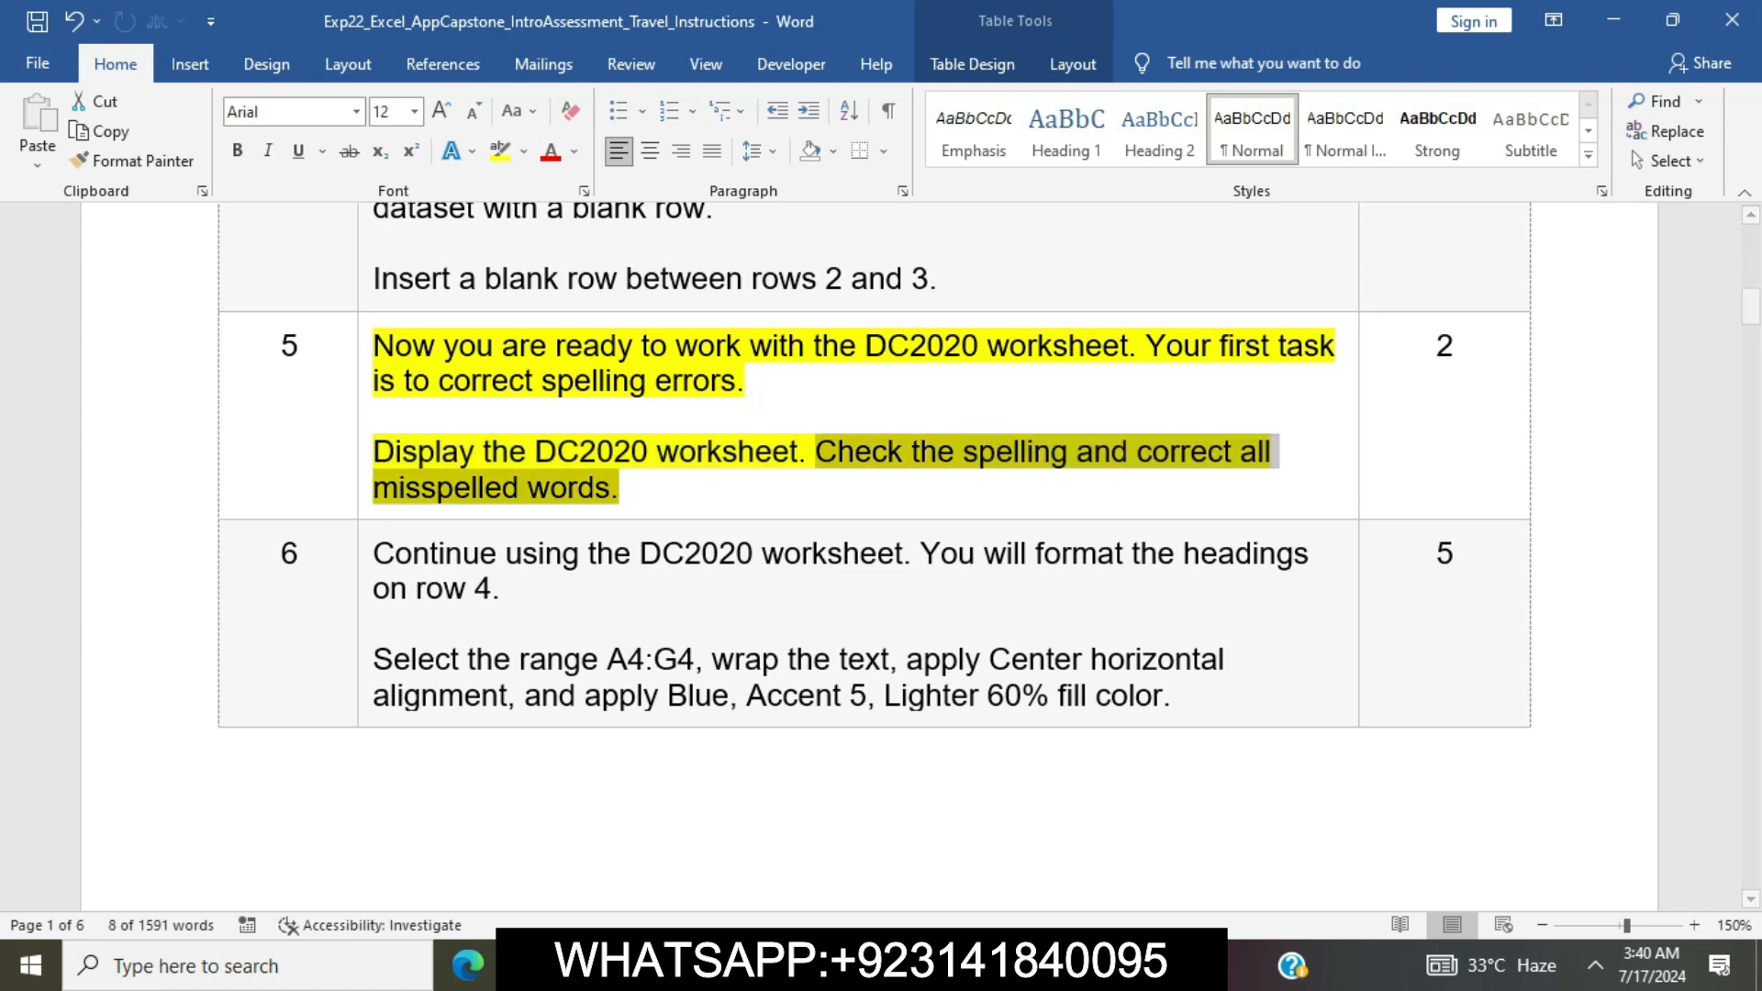
key(alt+Tab)
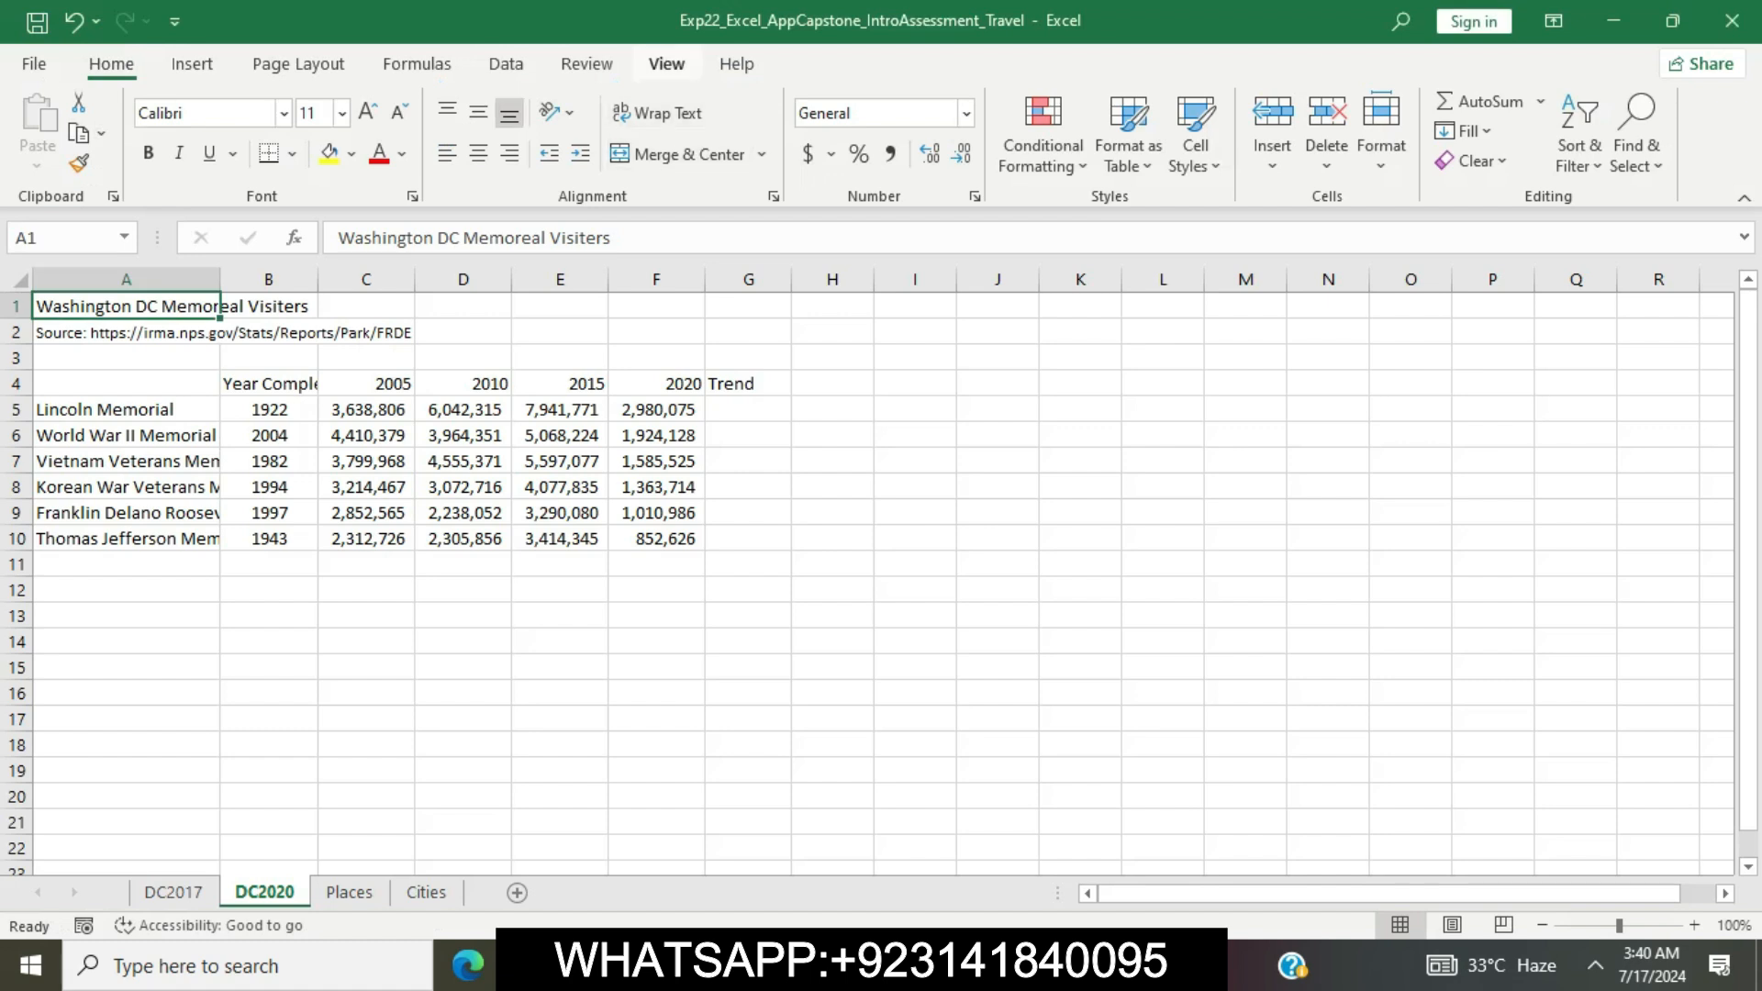
click(667, 63)
click(586, 63)
click(39, 124)
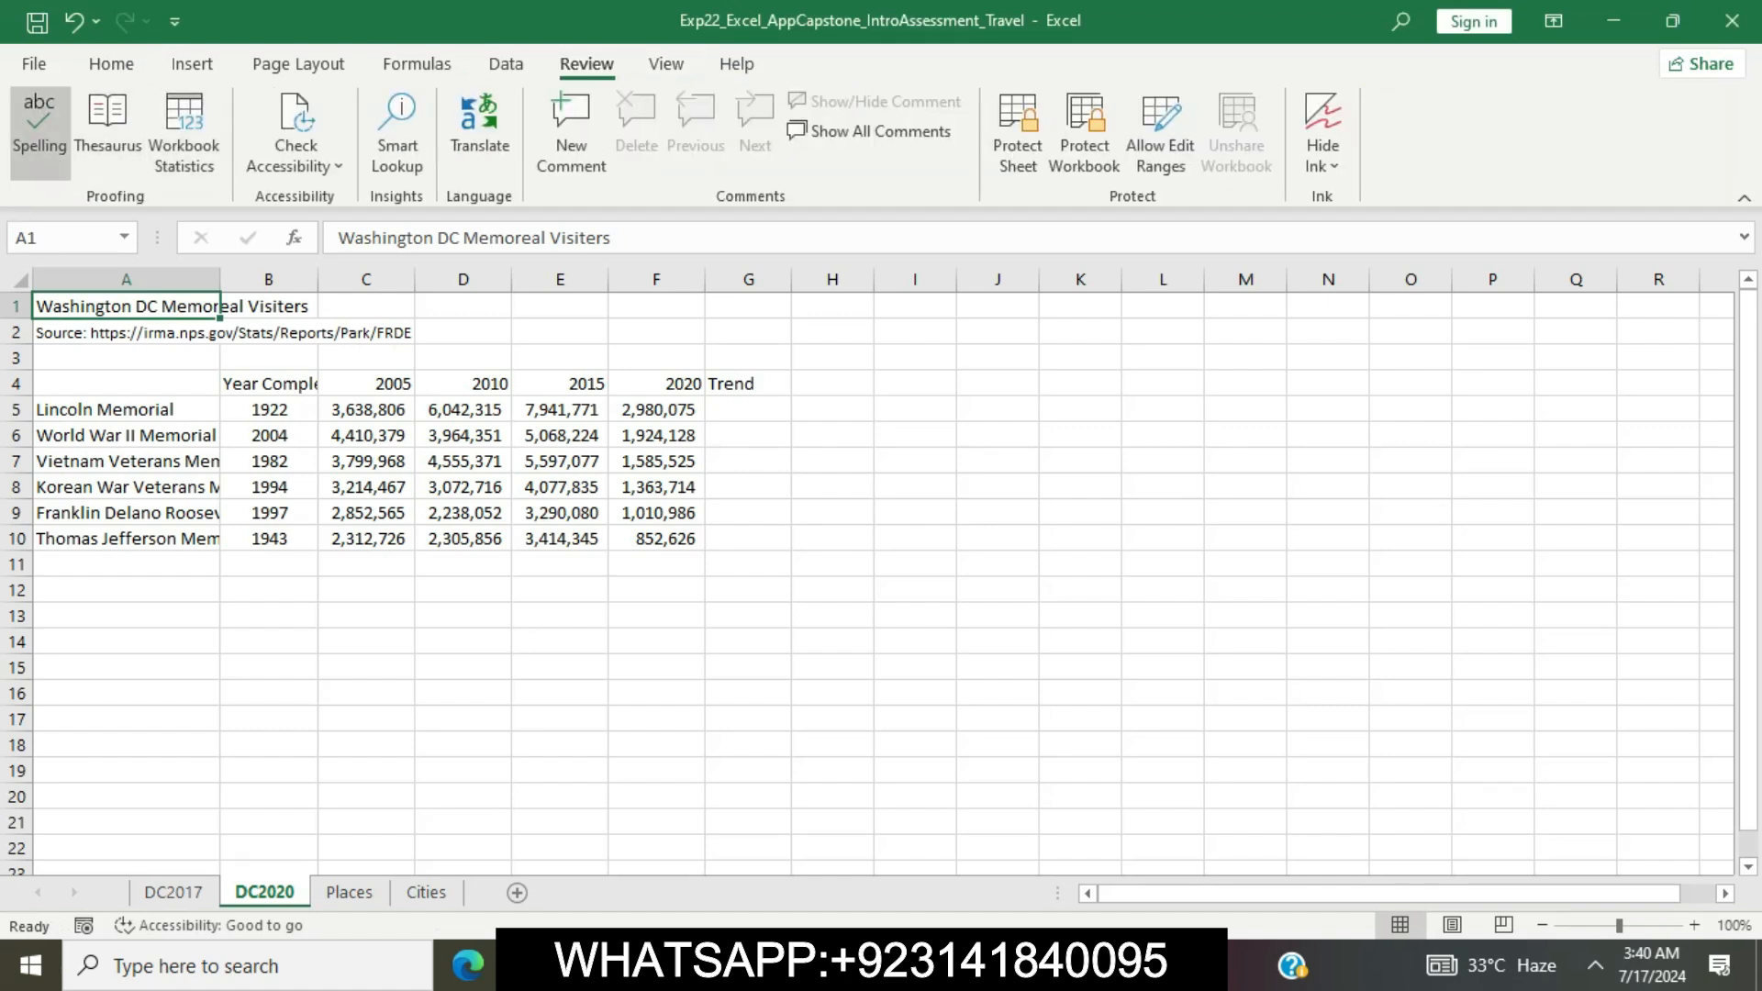
key(Return)
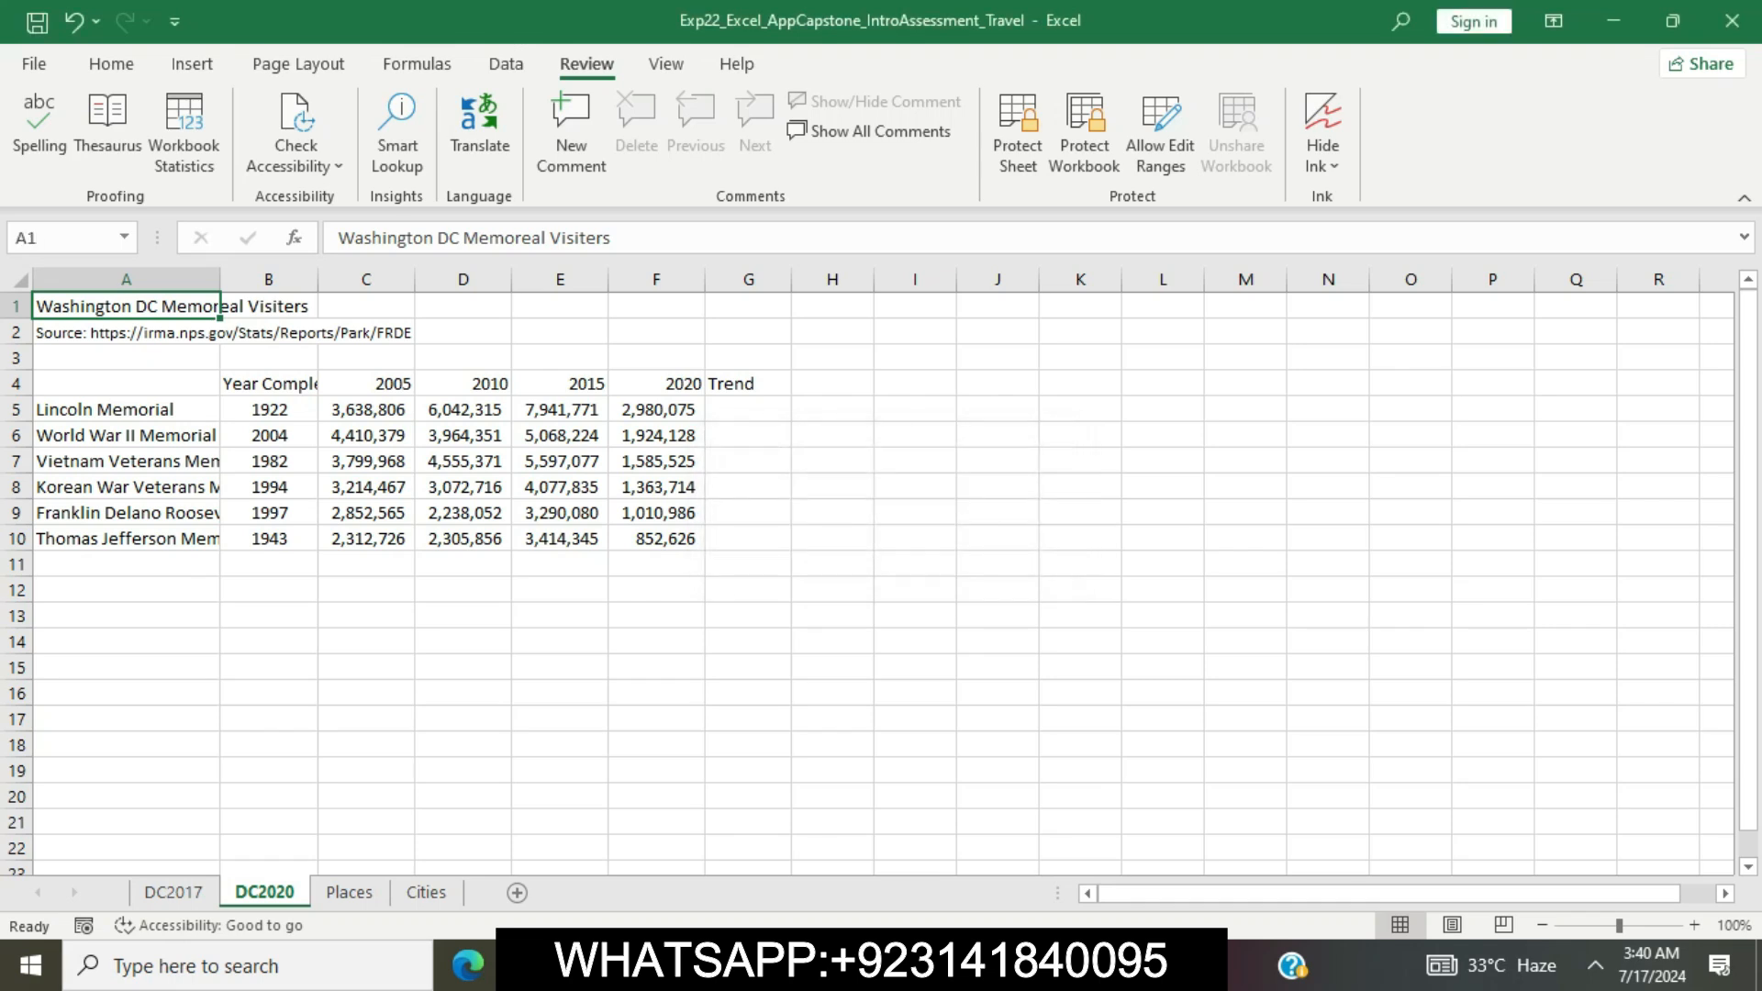
Back in the Word instructions, remove the highlight from step 5 and highlight the step 6 instructions in yellow
key(alt+Tab)
click(861, 451)
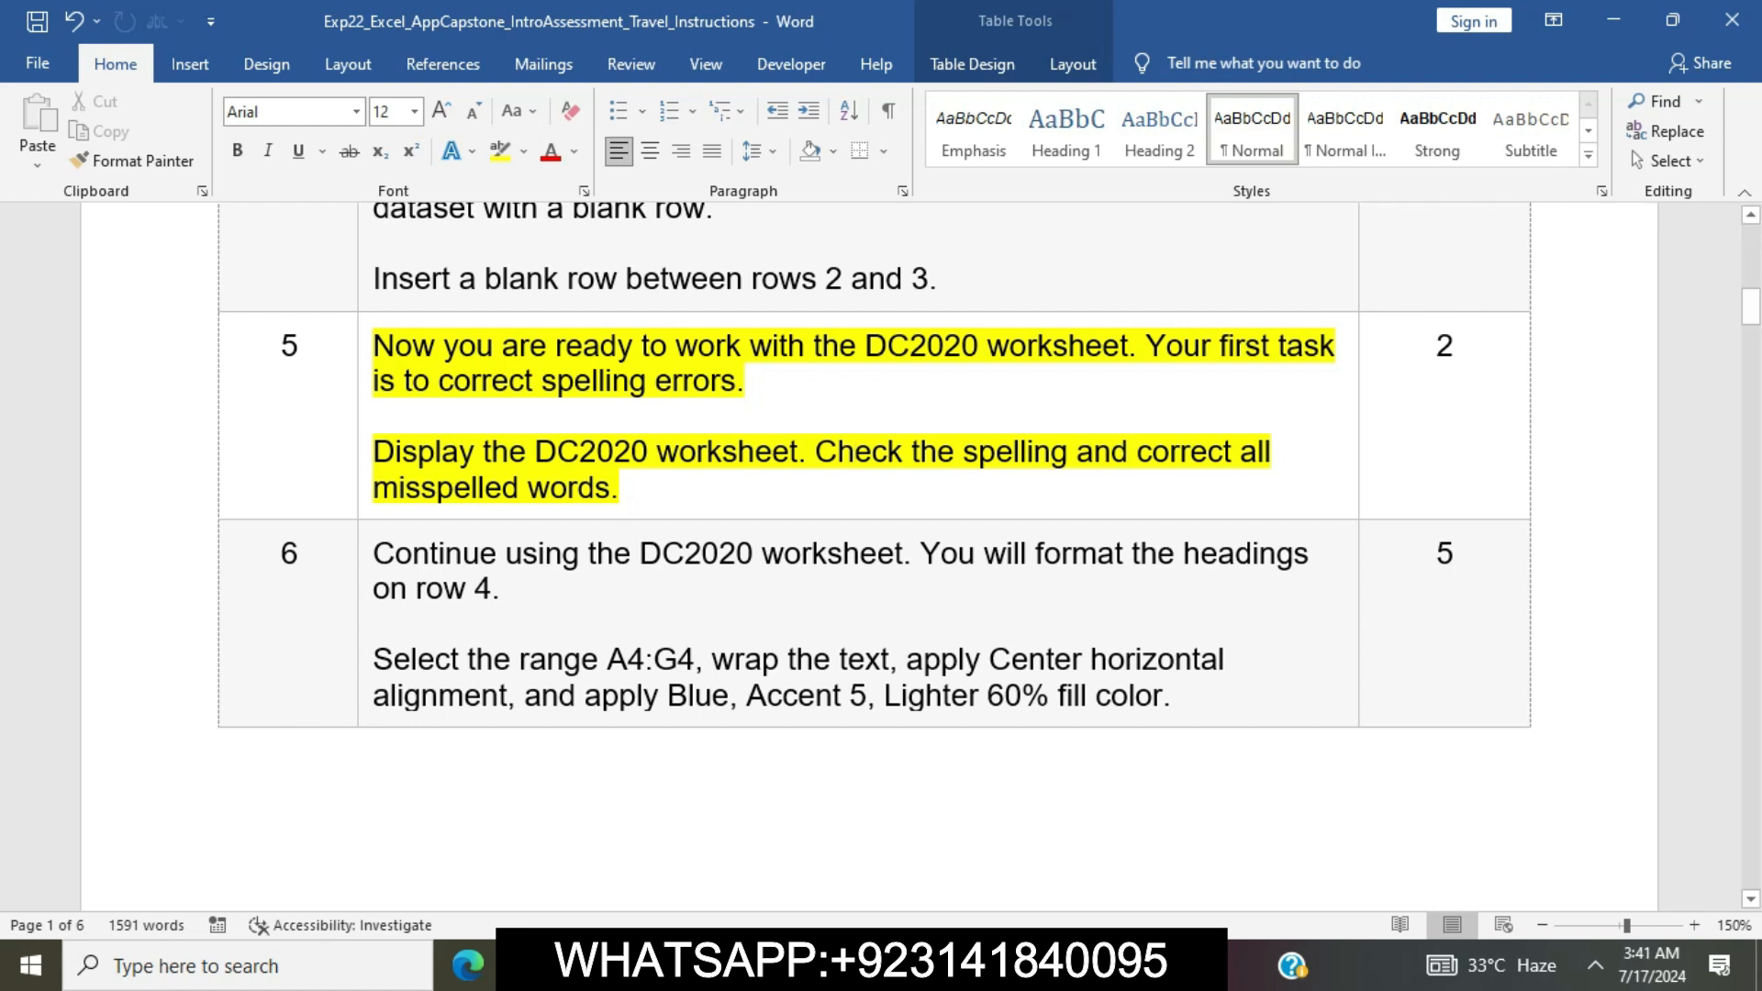
triple_click(856, 450)
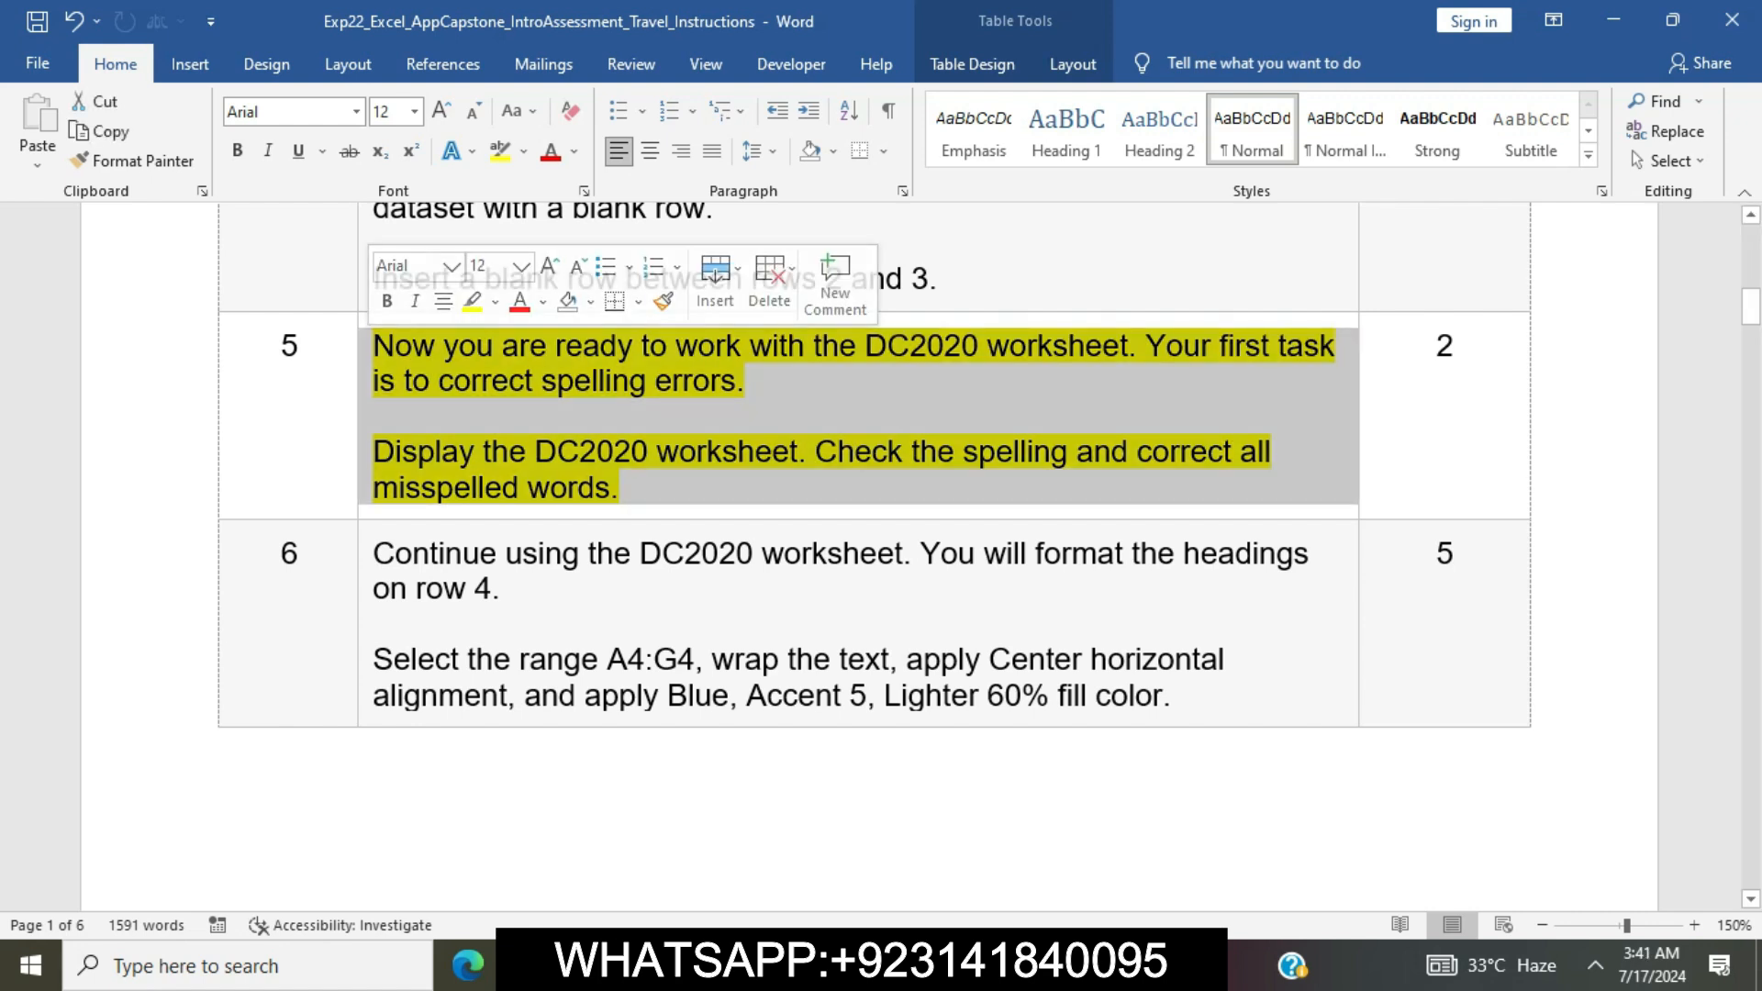
click(531, 381)
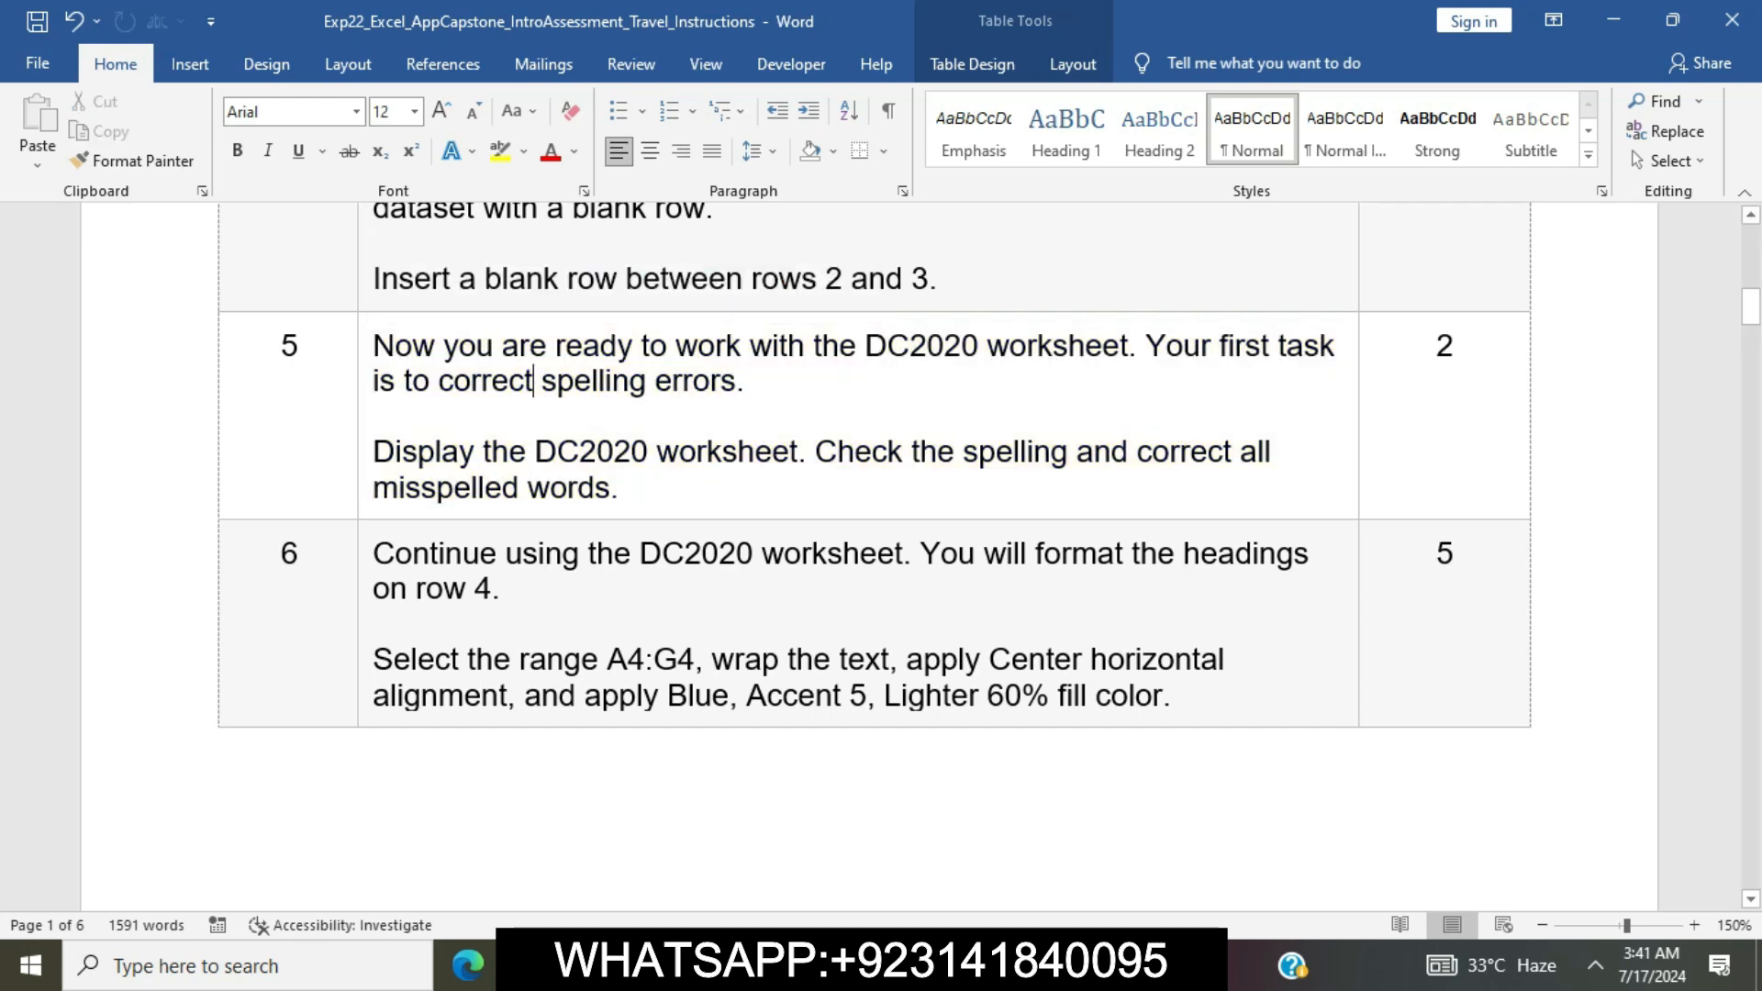
scroll(531, 380, down, 2)
click(366, 353)
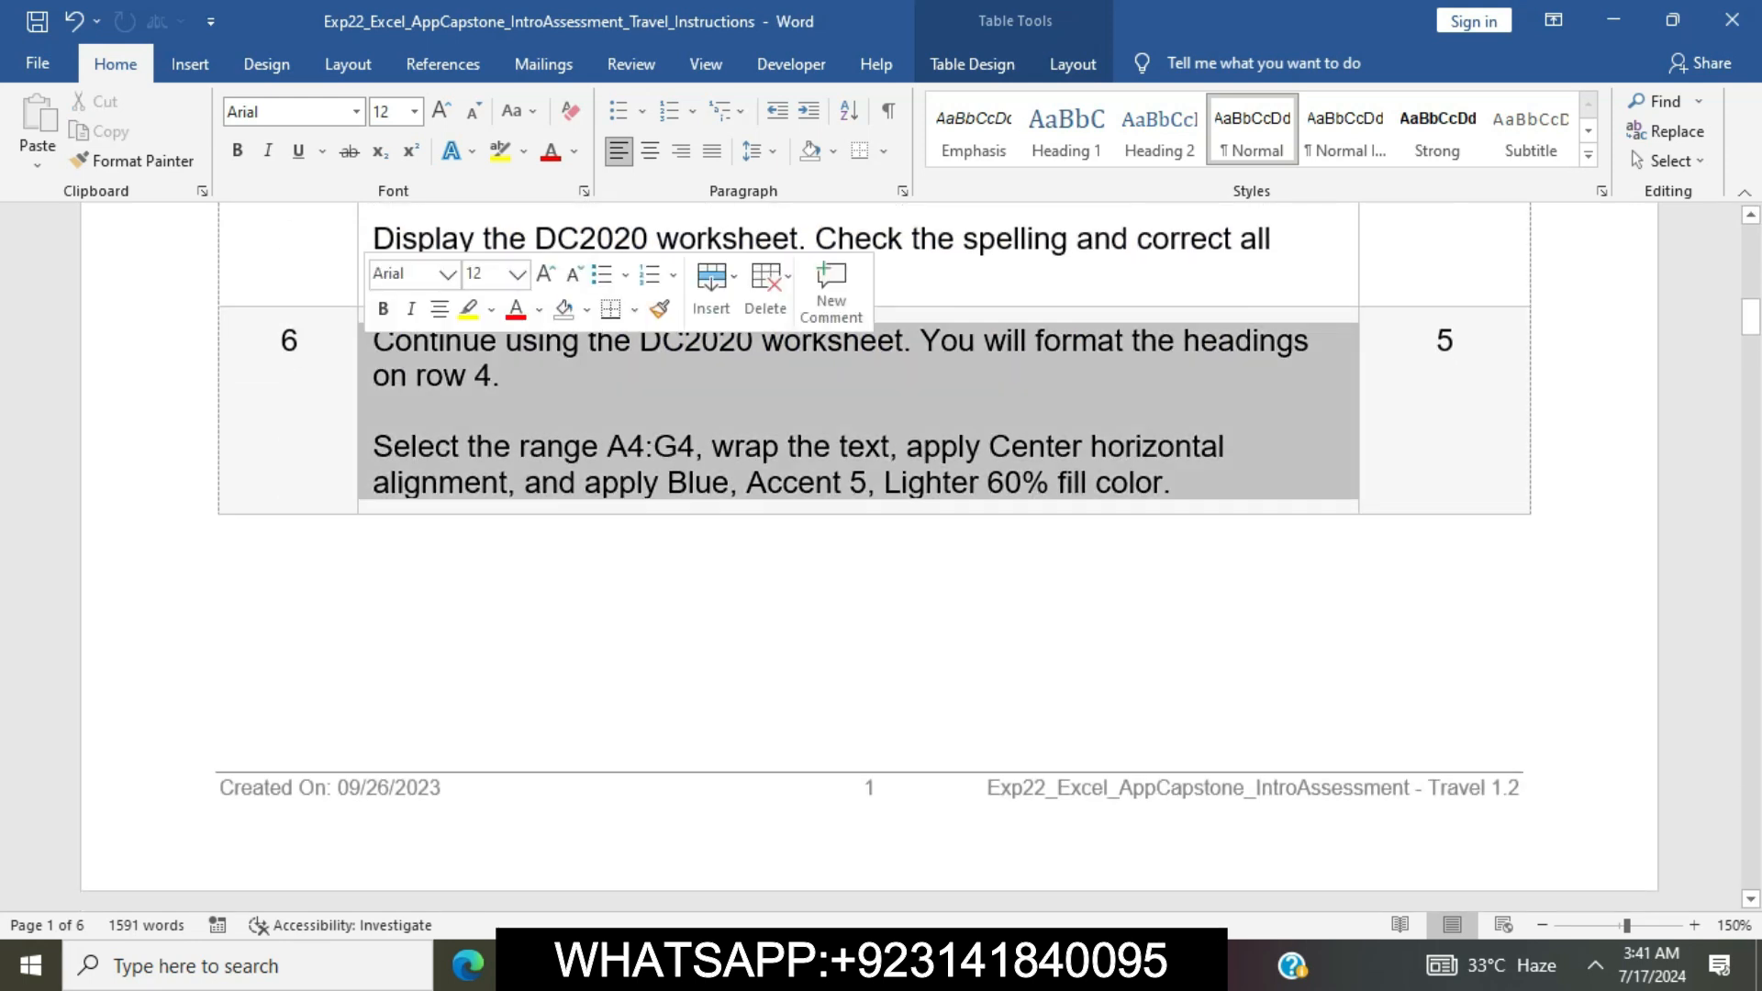
click(468, 310)
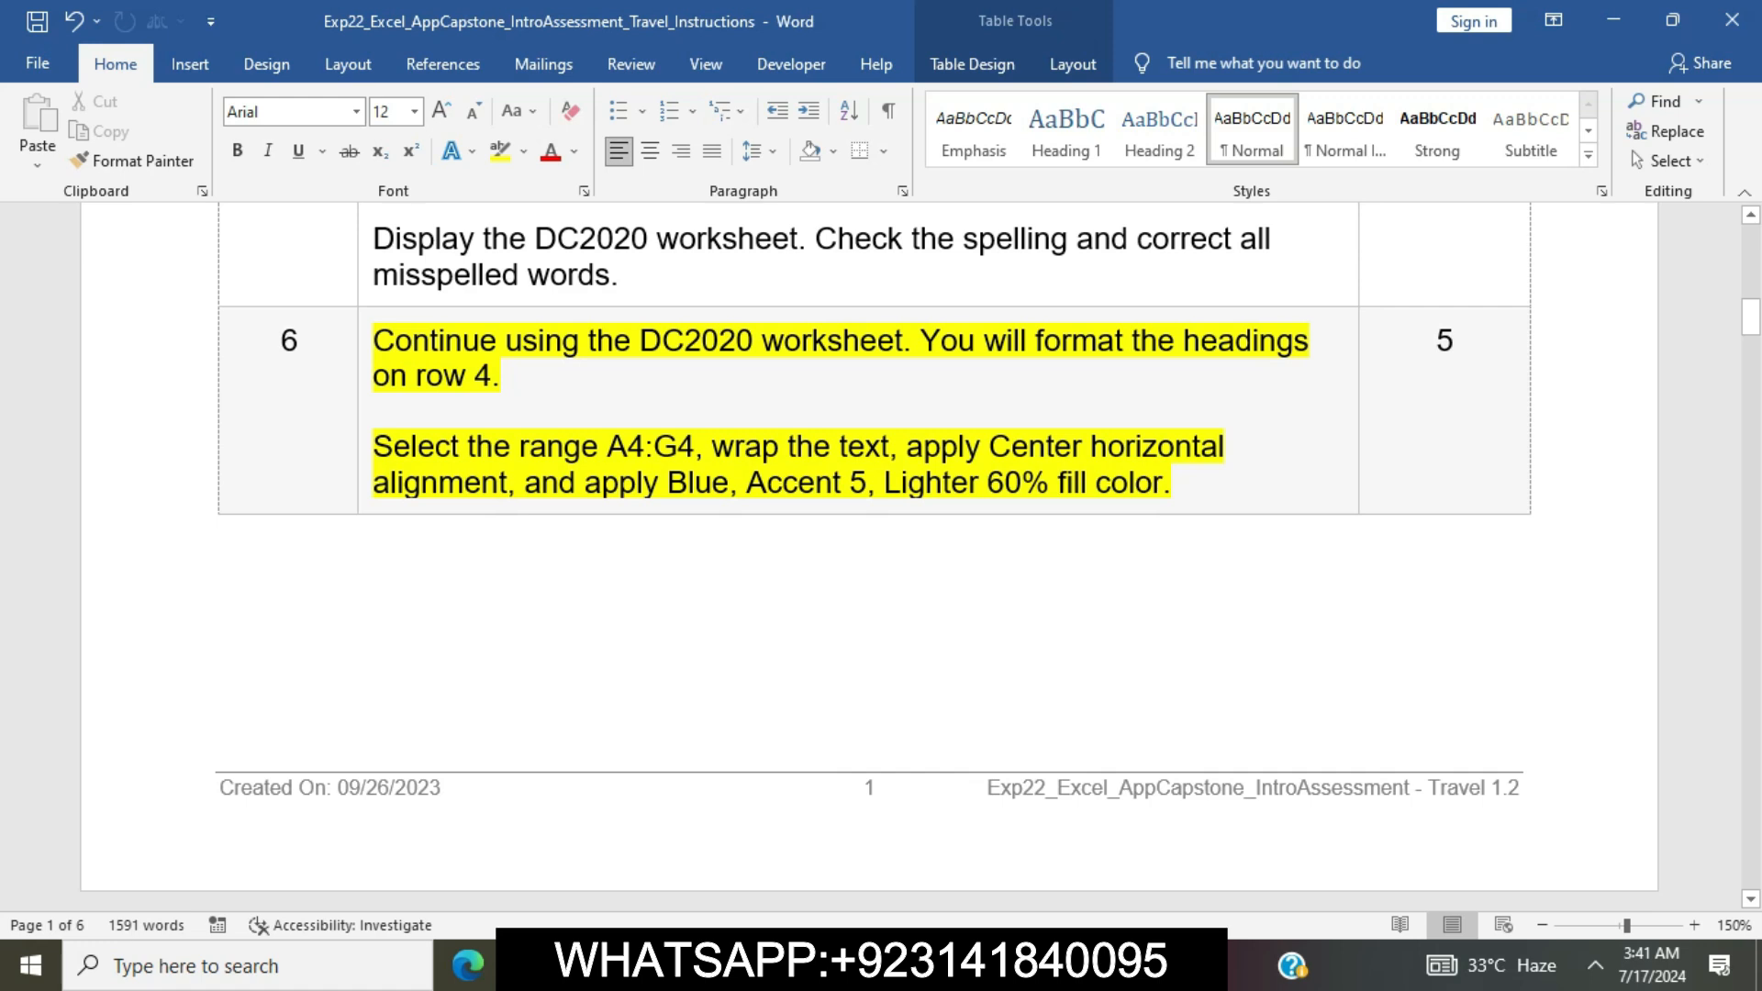
Copy the range reference A4:G4 from step 6, switch to Excel and select that range on the DC2020 worksheet
drag(607, 446, 694, 446)
key(ctrl+c)
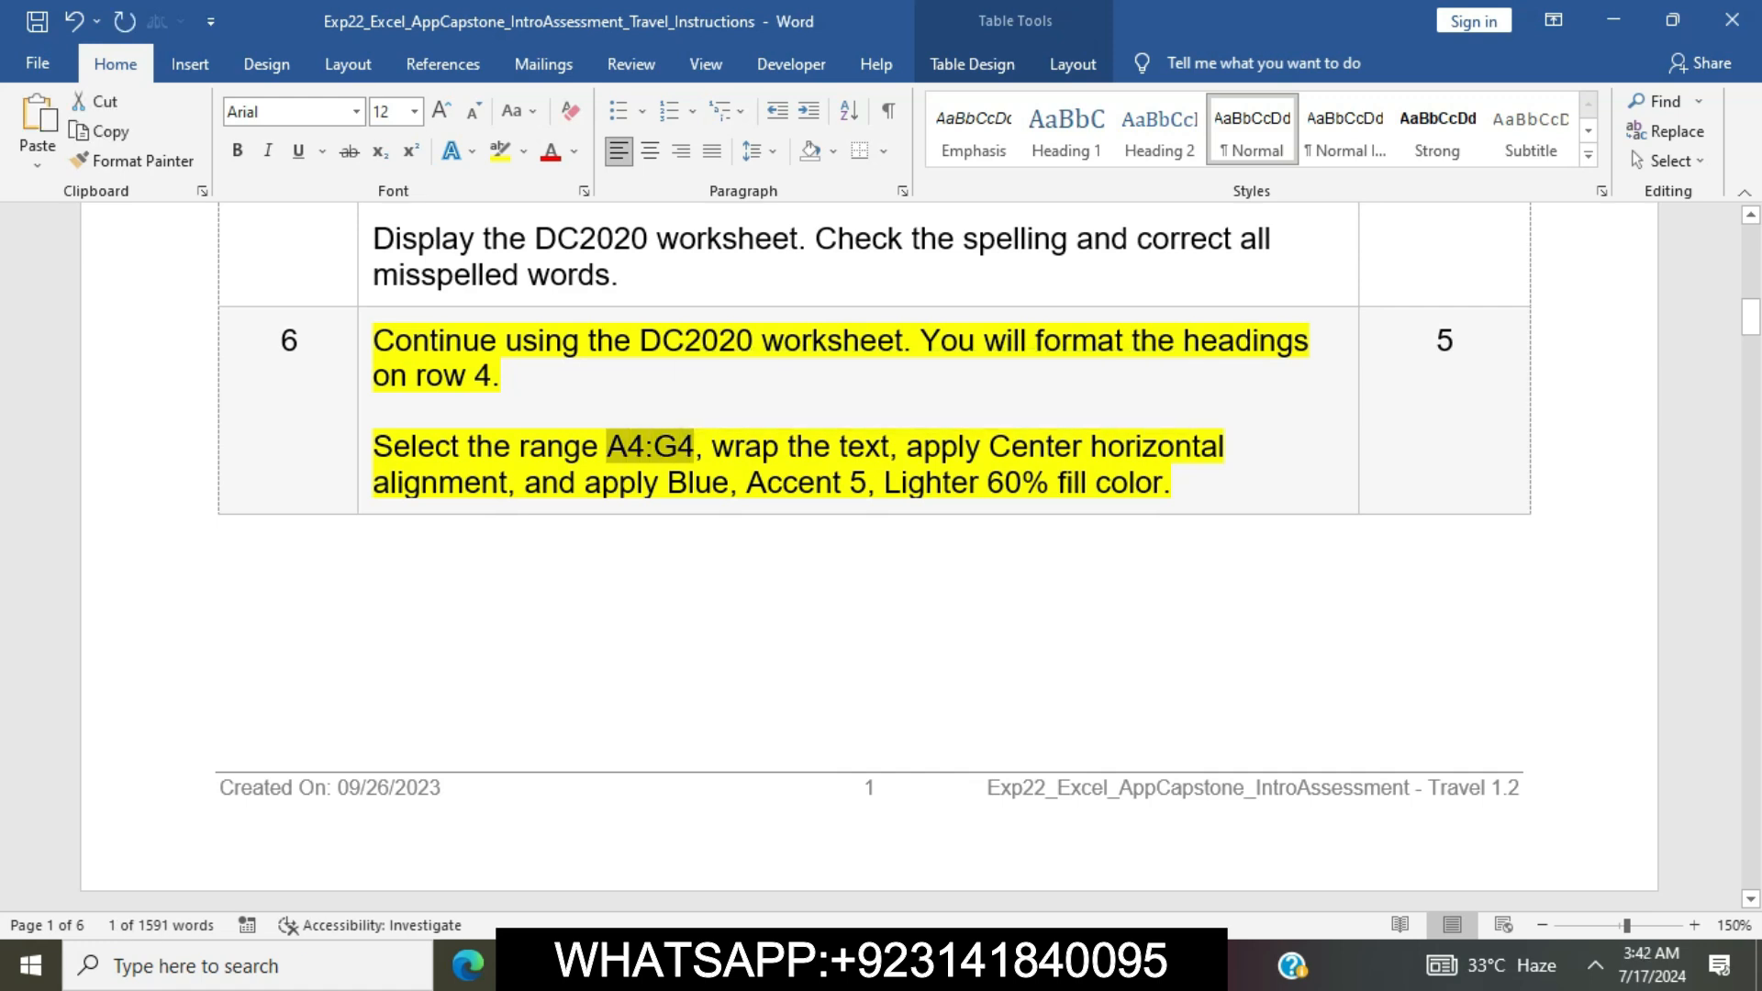
key(alt+Tab)
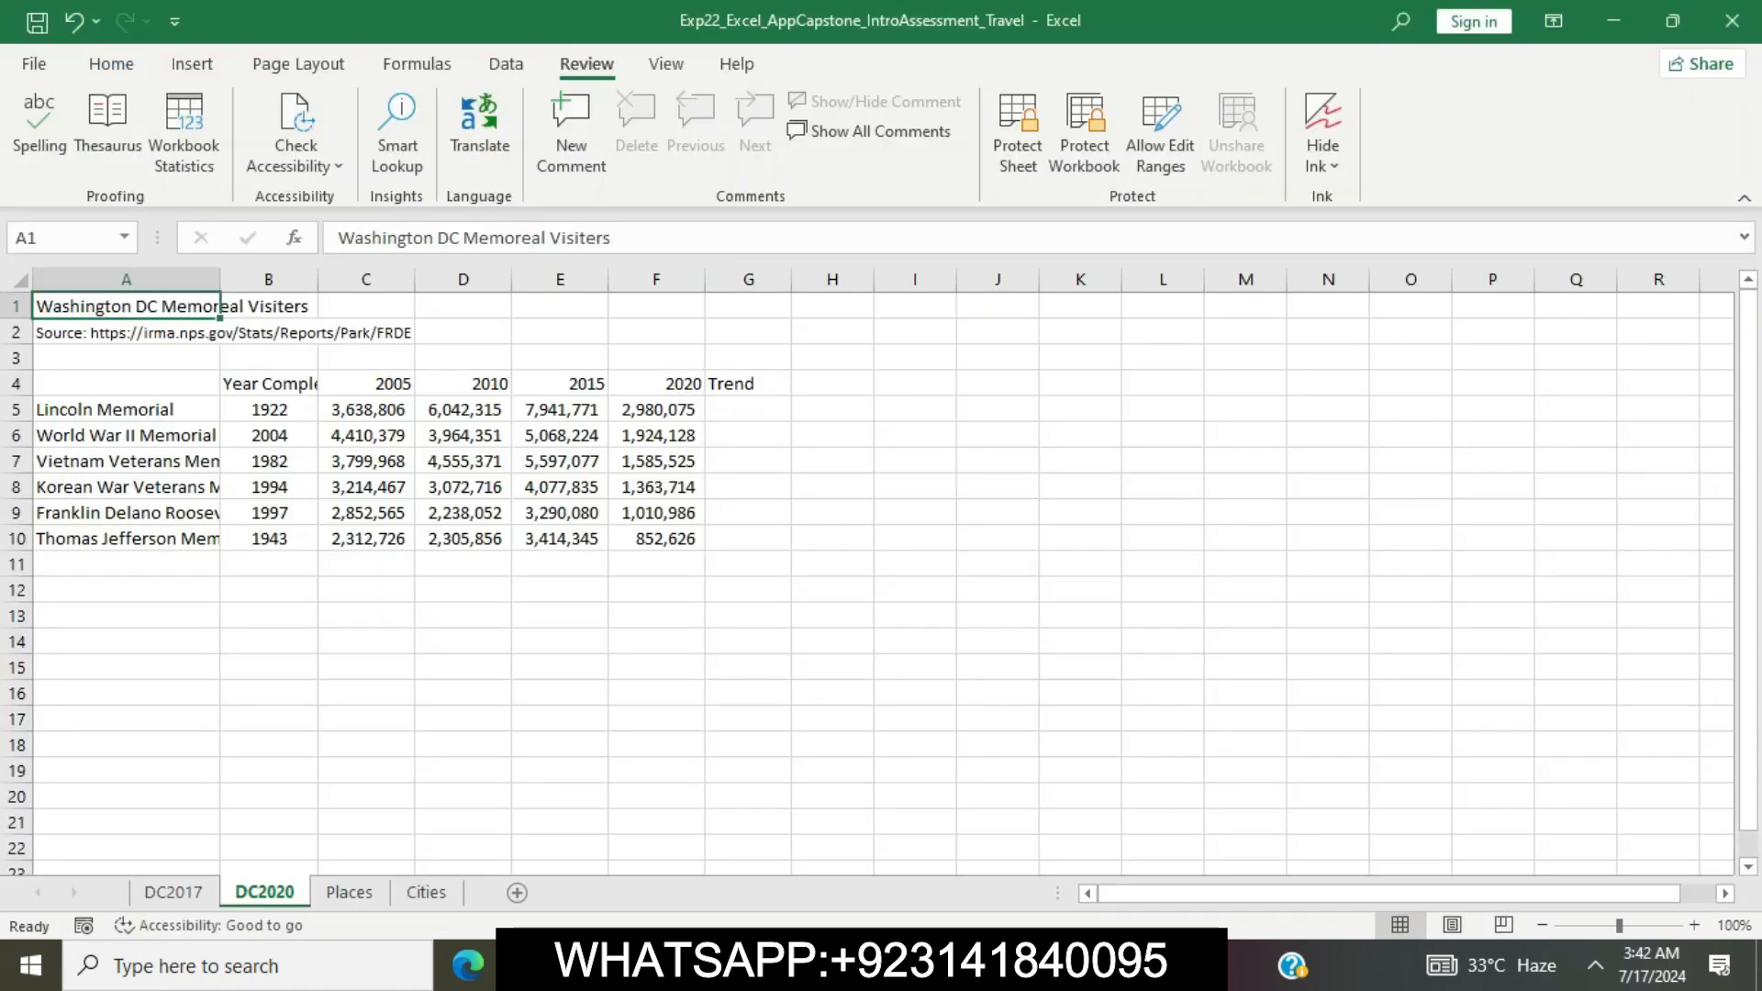
click(57, 237)
key(ctrl+v)
key(Return)
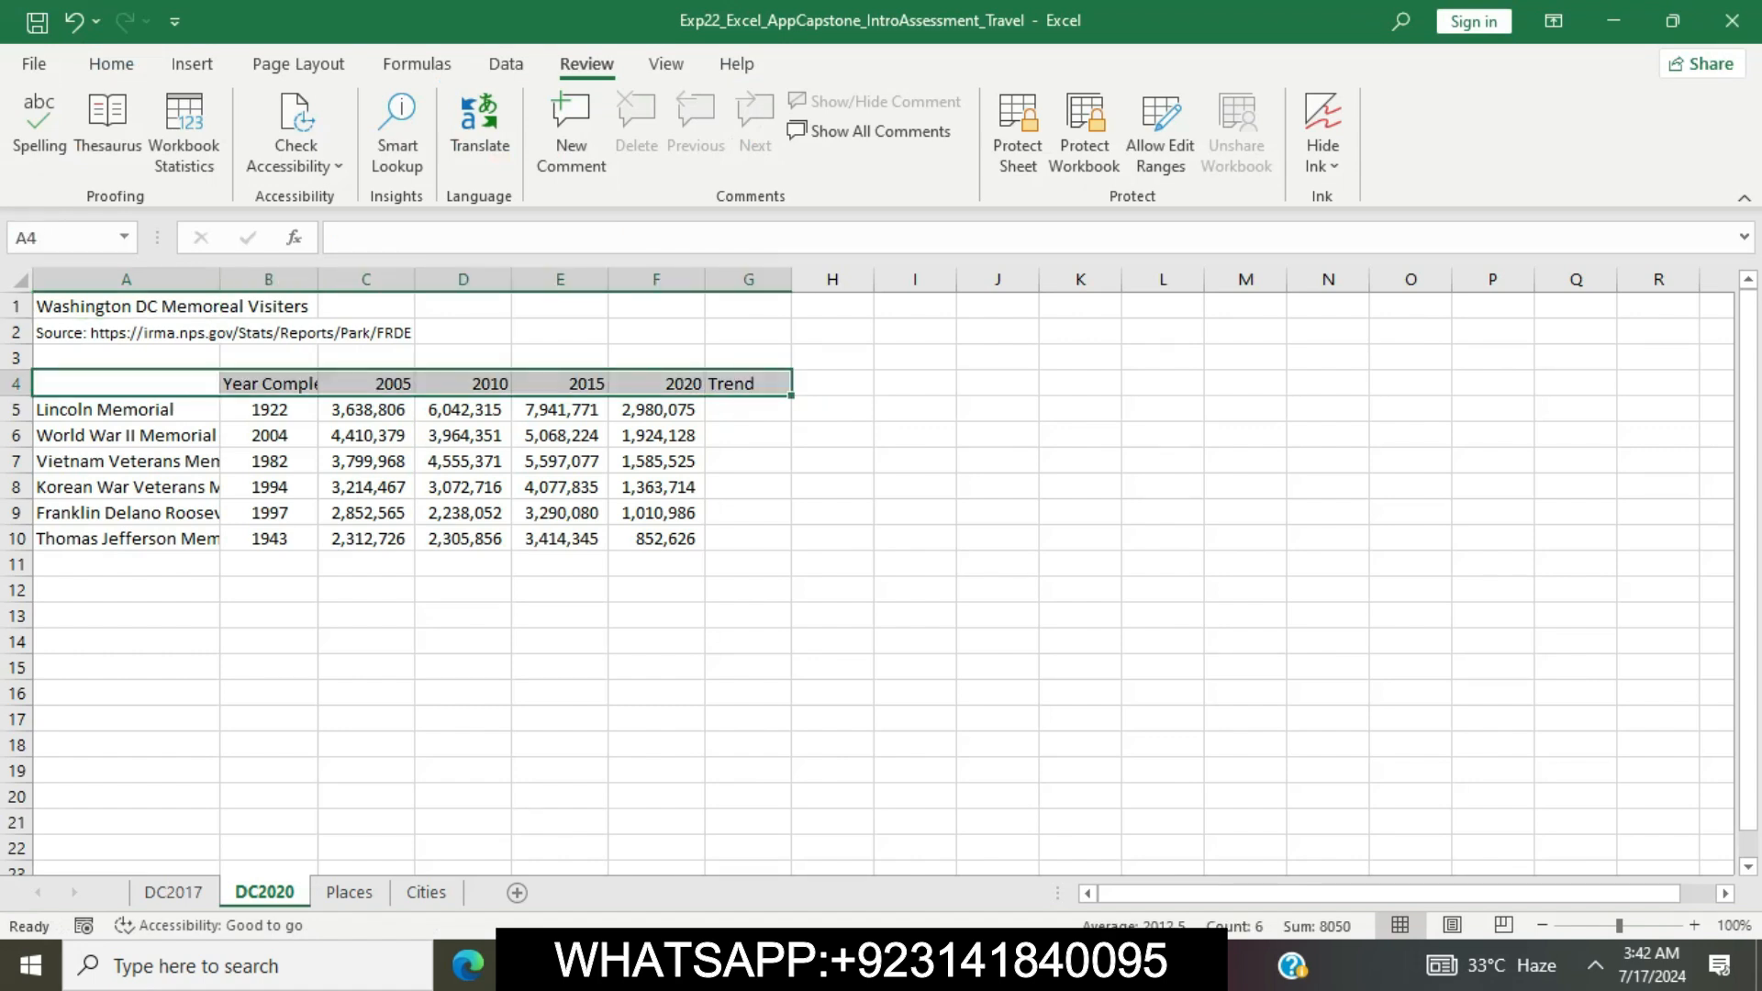
Mark "wrap the text" in step 6 of the Word document, switch to Excel and wrap the text in A4:G4
key(alt+Tab)
drag(713, 446, 889, 446)
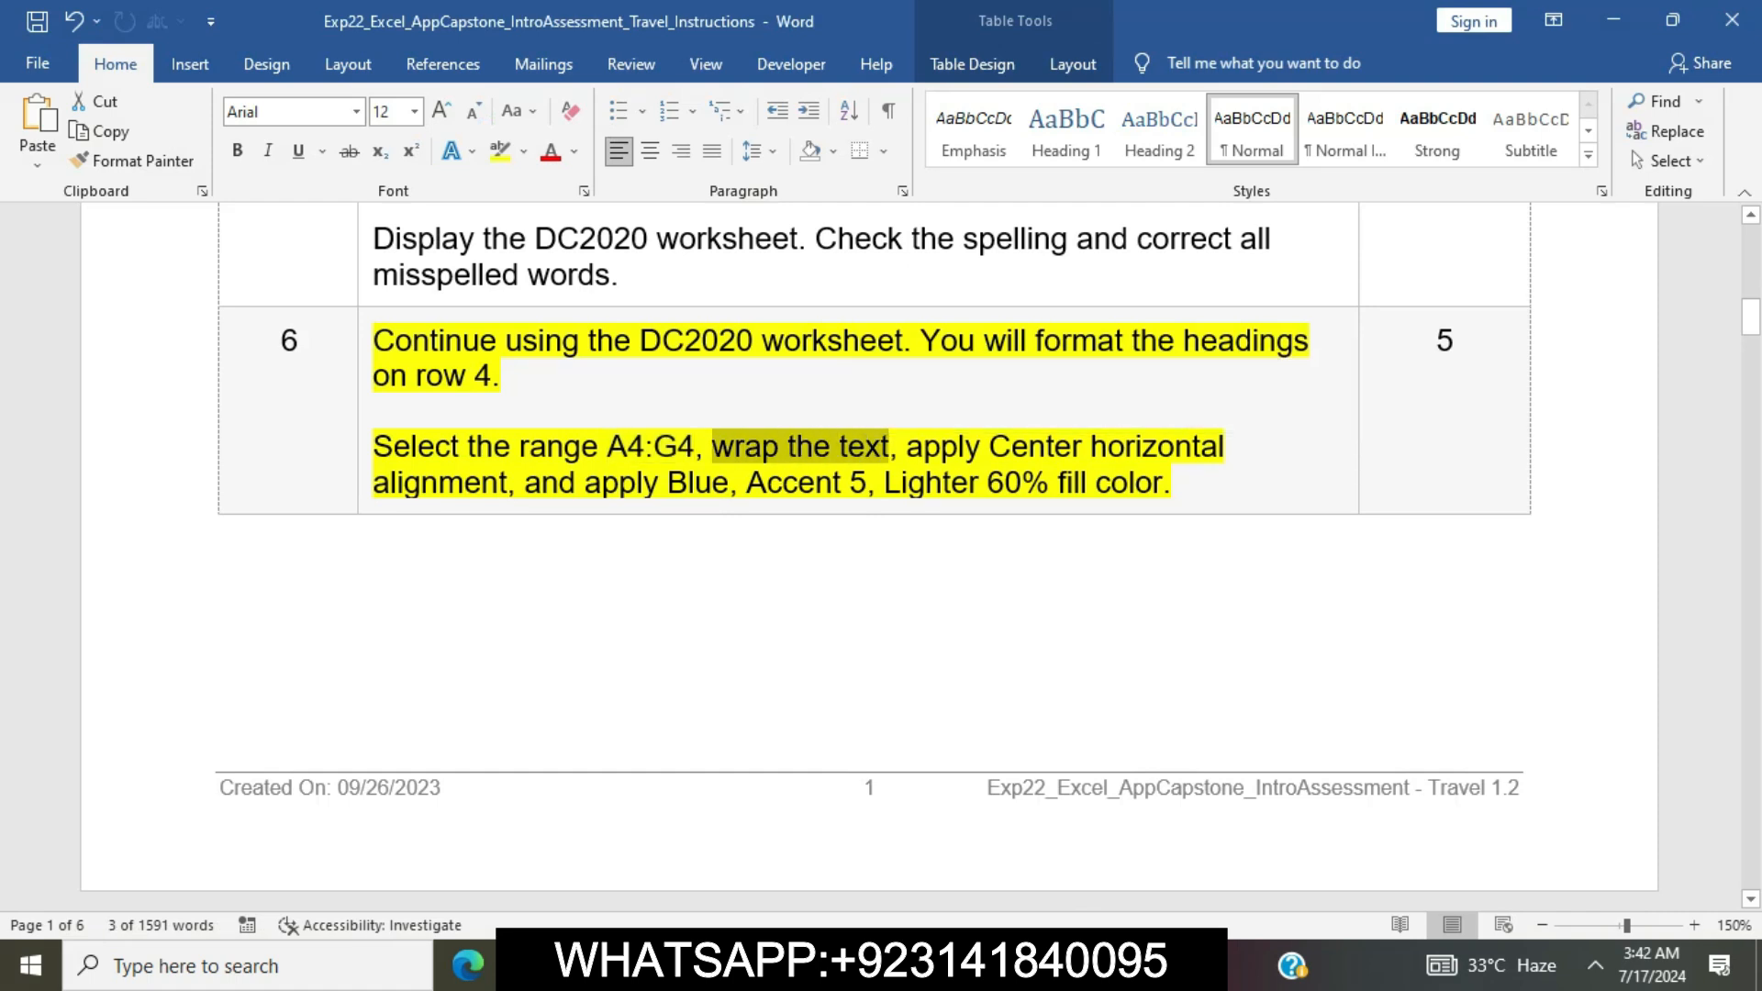
key(alt+Tab)
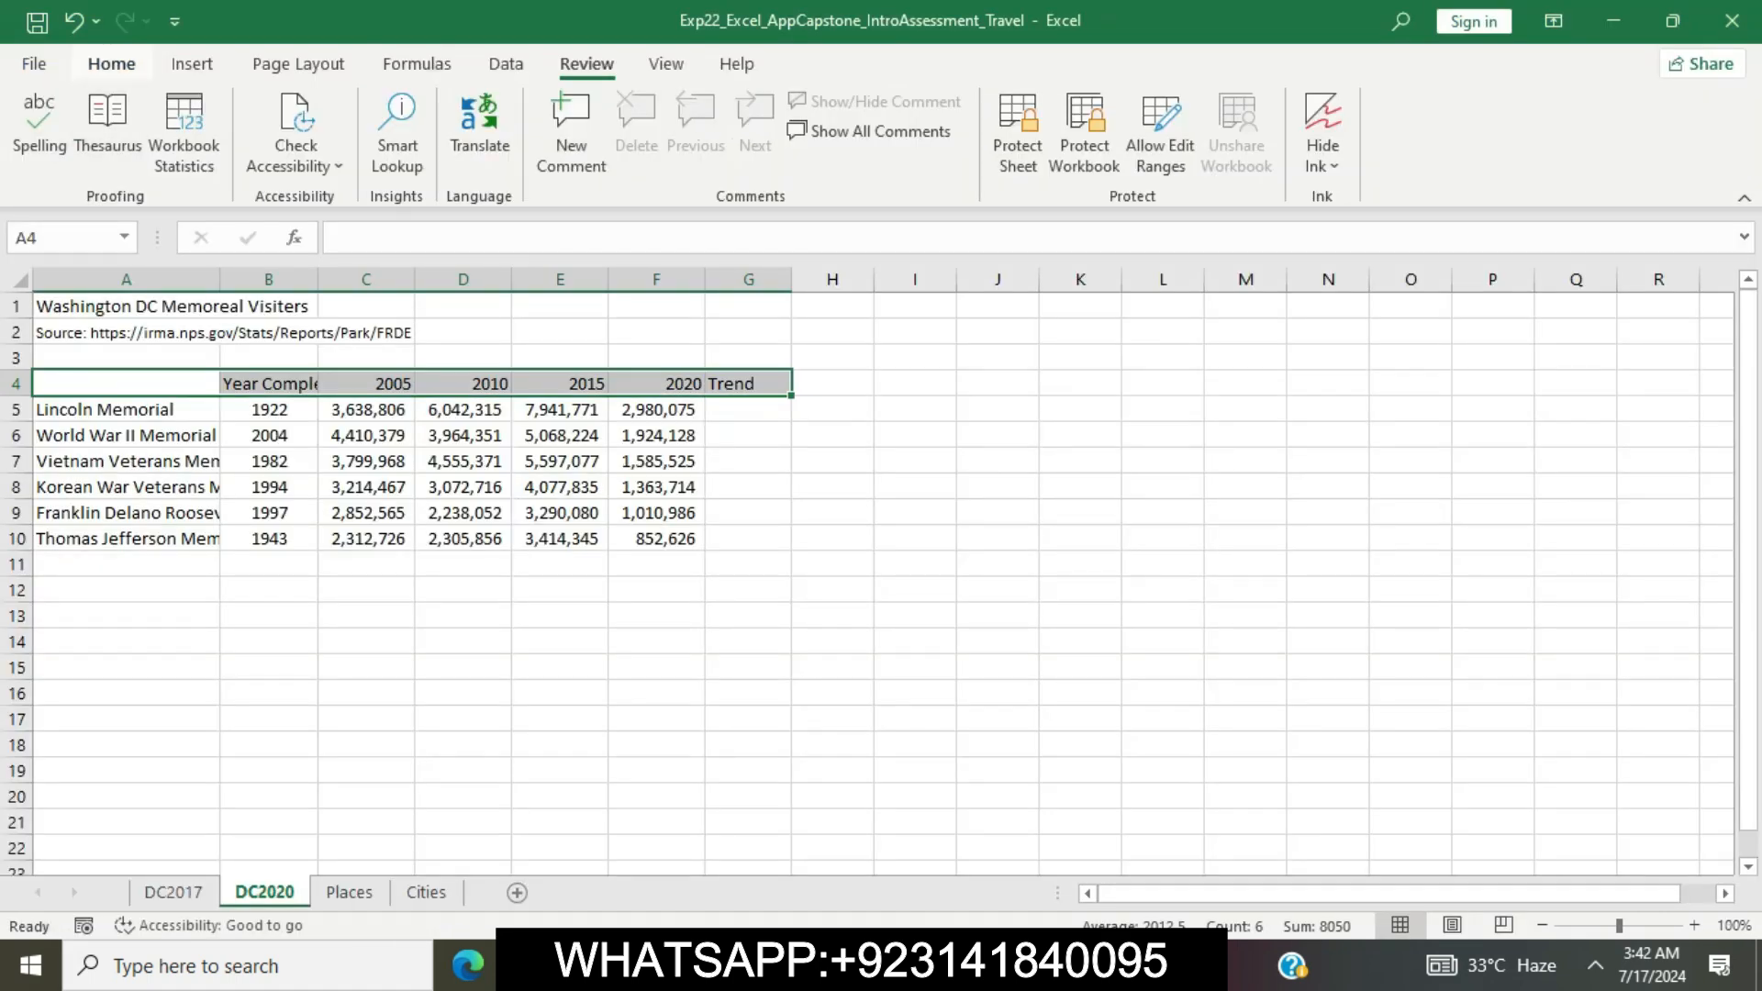
click(111, 64)
click(657, 113)
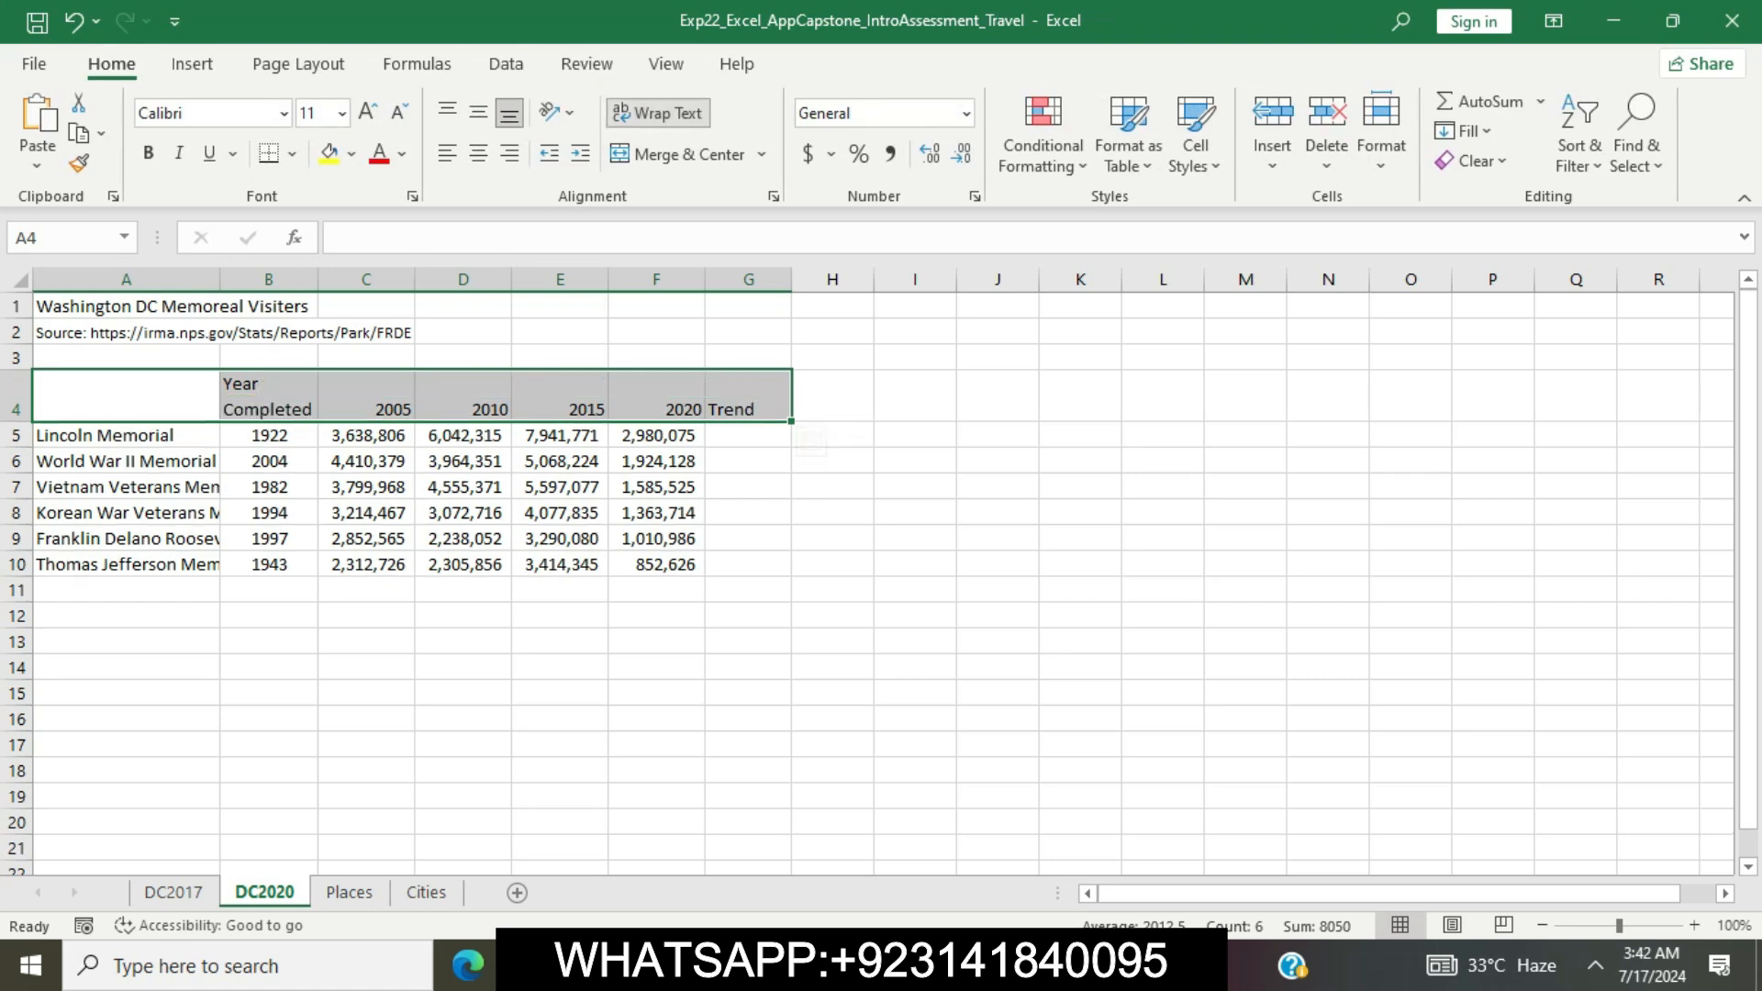
Mark the horizontal alignment instruction in step 6 of the Word document, switch to Excel and center the headings in A4:G4
key(alt+Tab)
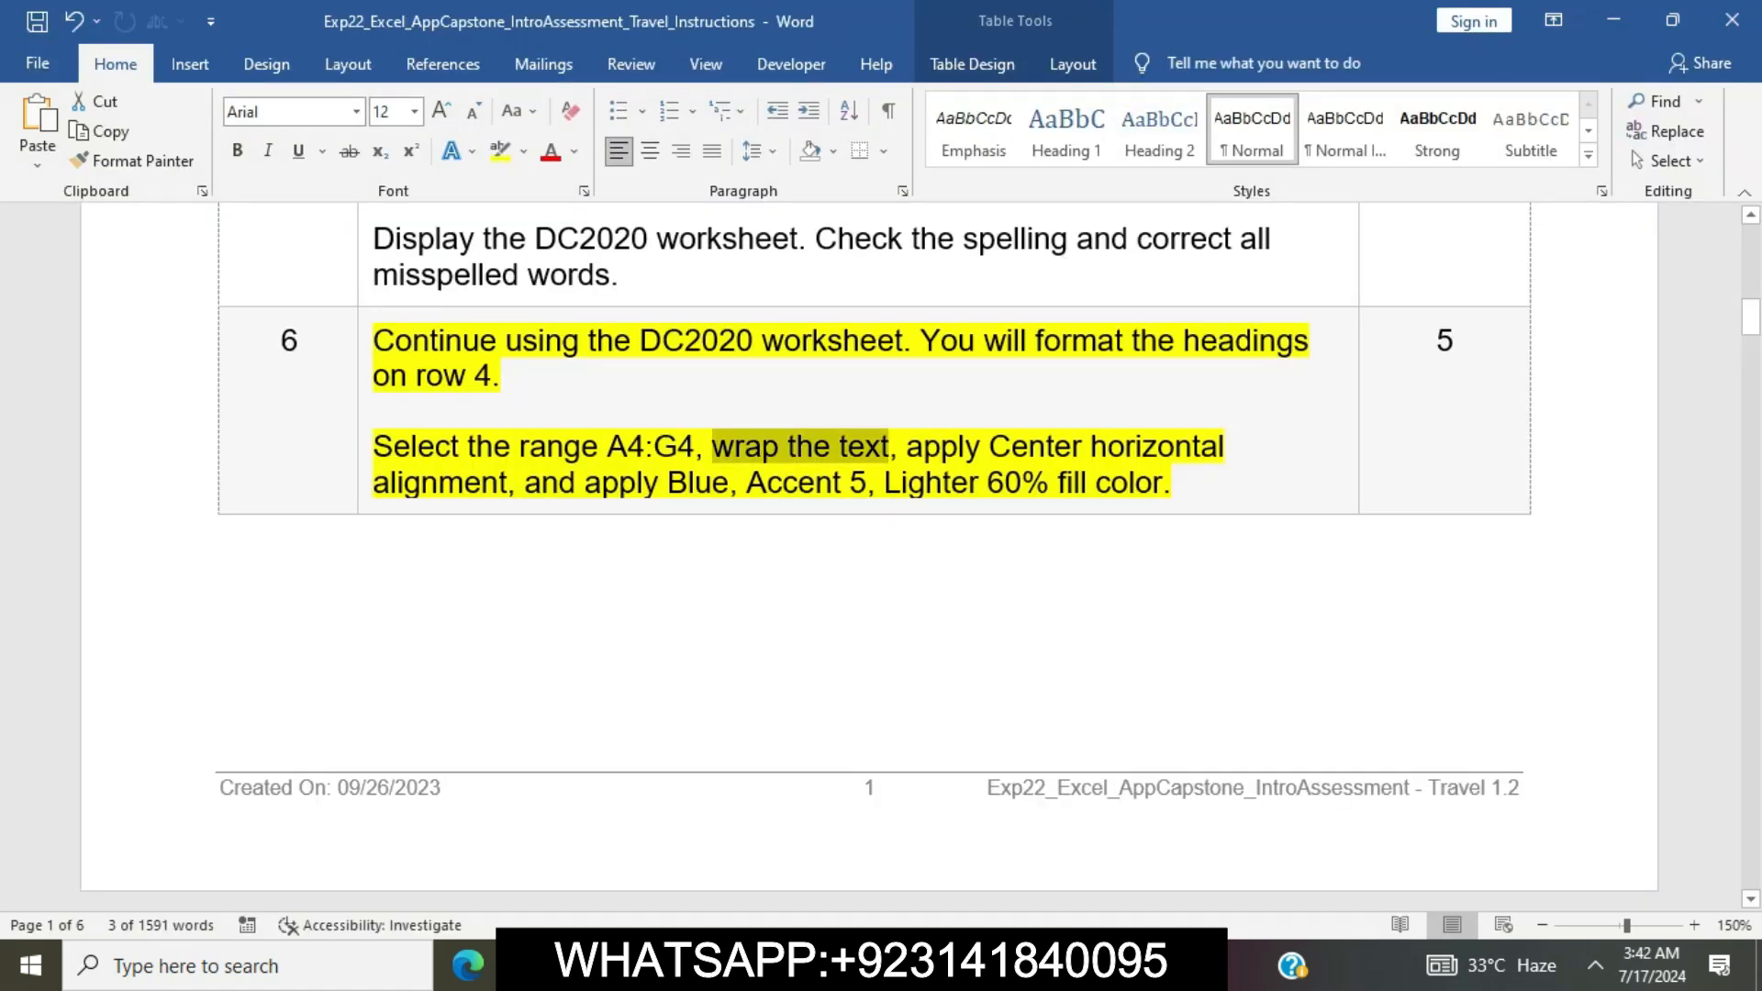
drag(906, 446, 515, 482)
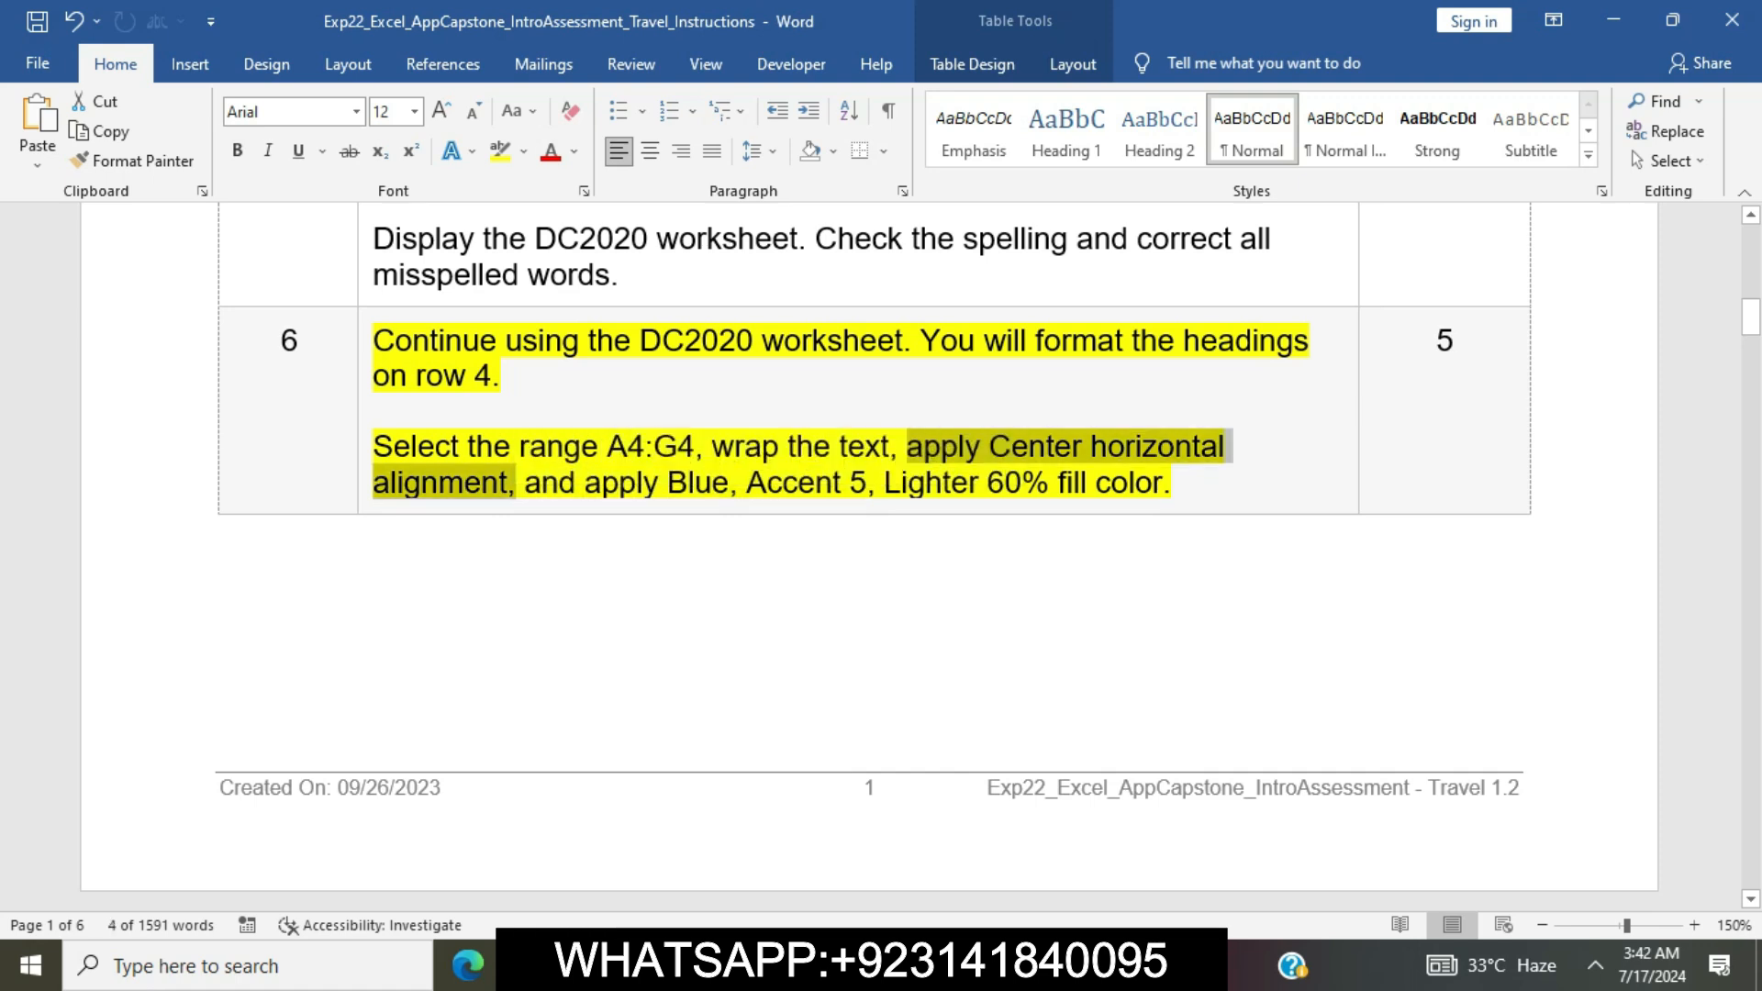
key(alt+Tab)
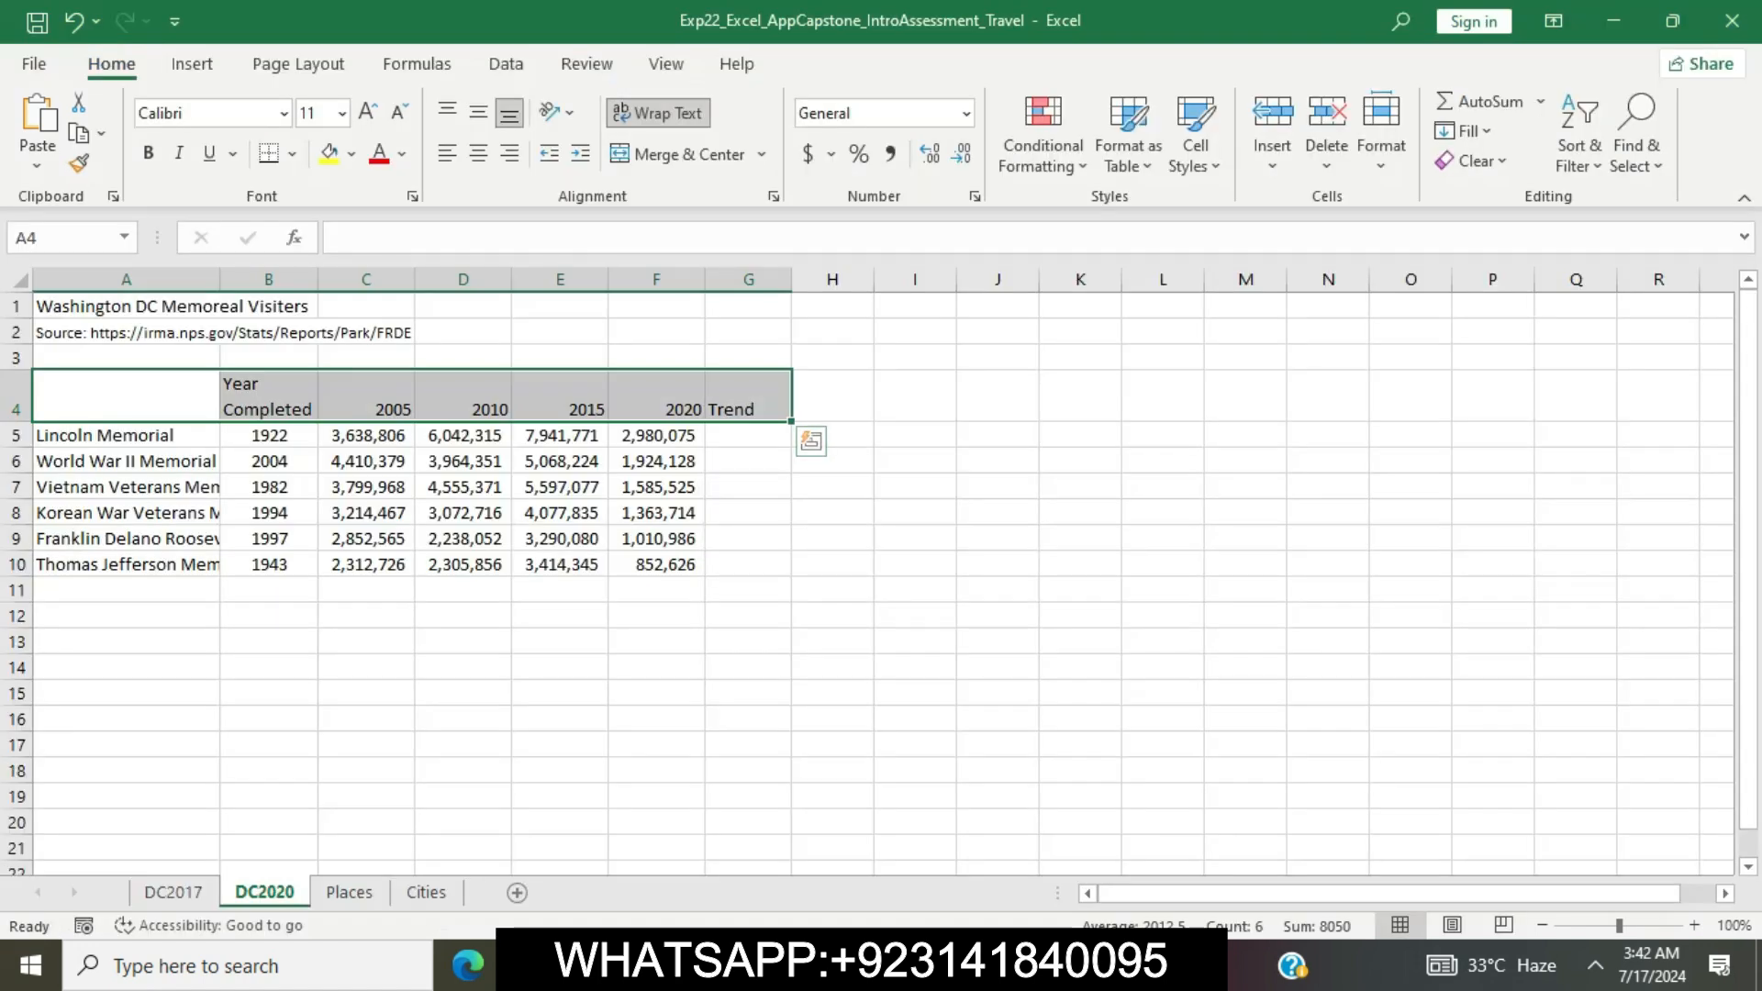
click(478, 153)
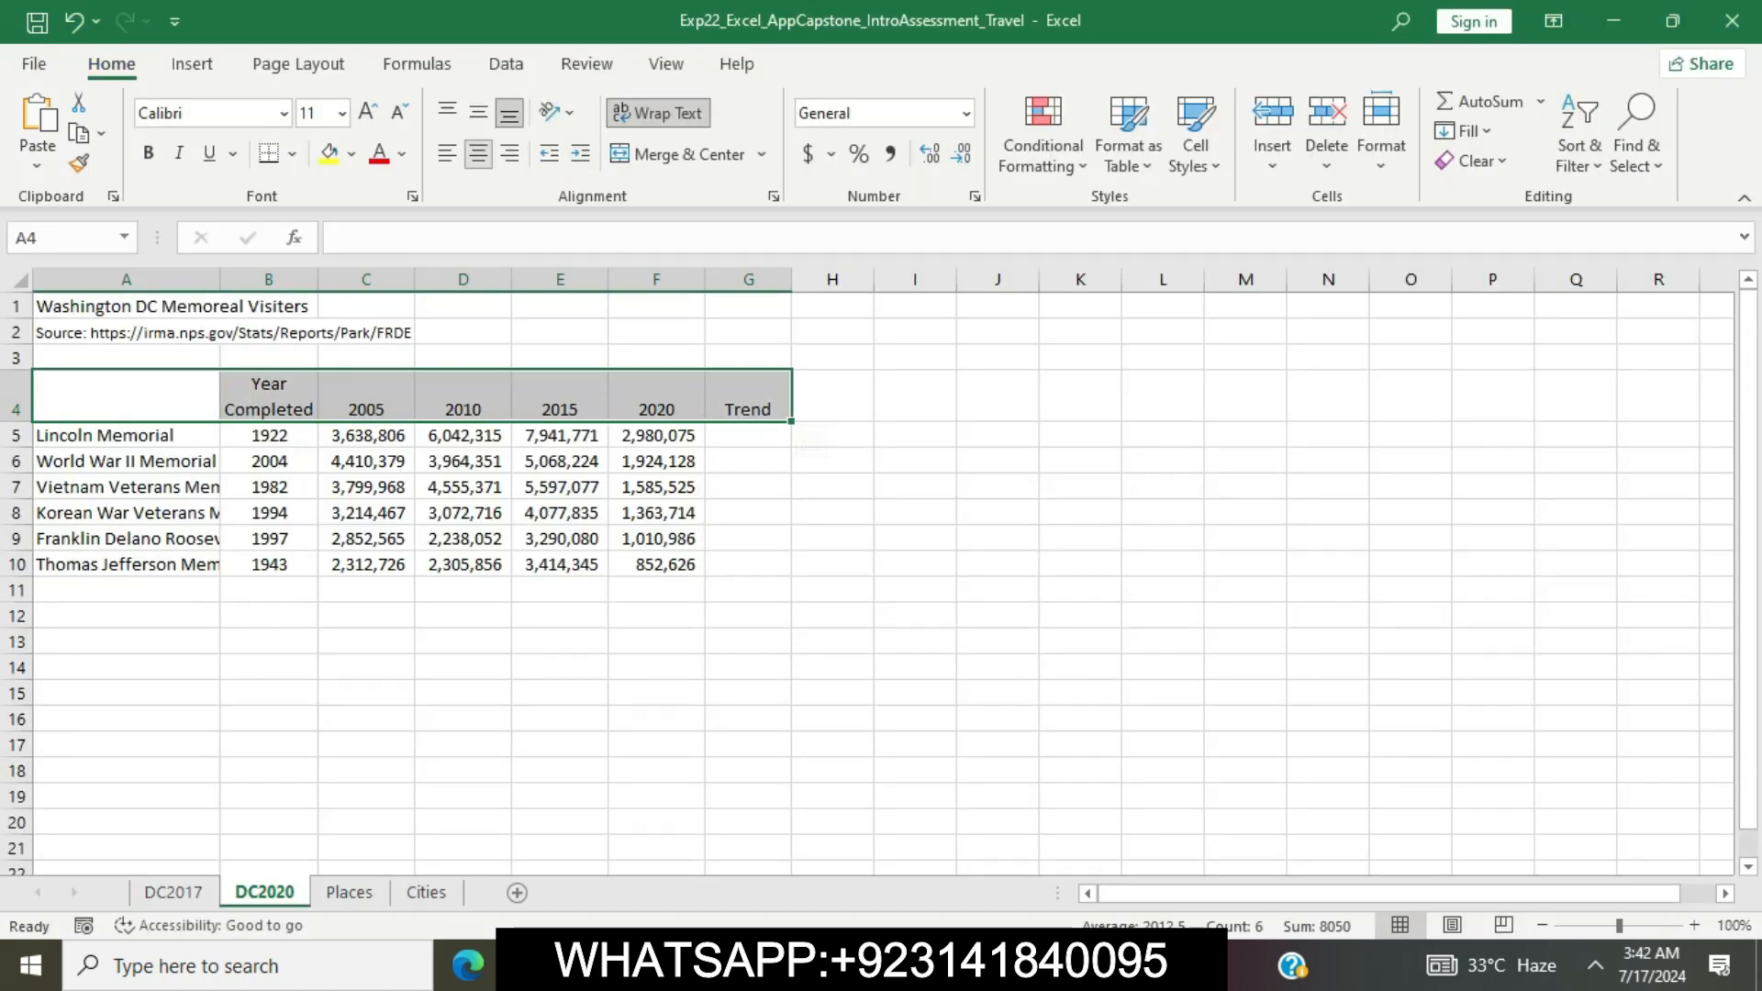
Mark the fill color instruction in Word's step 6, switch to Excel and fill A4:G4 with Blue, Accent 5, Lighter 60%
key(alt+Tab)
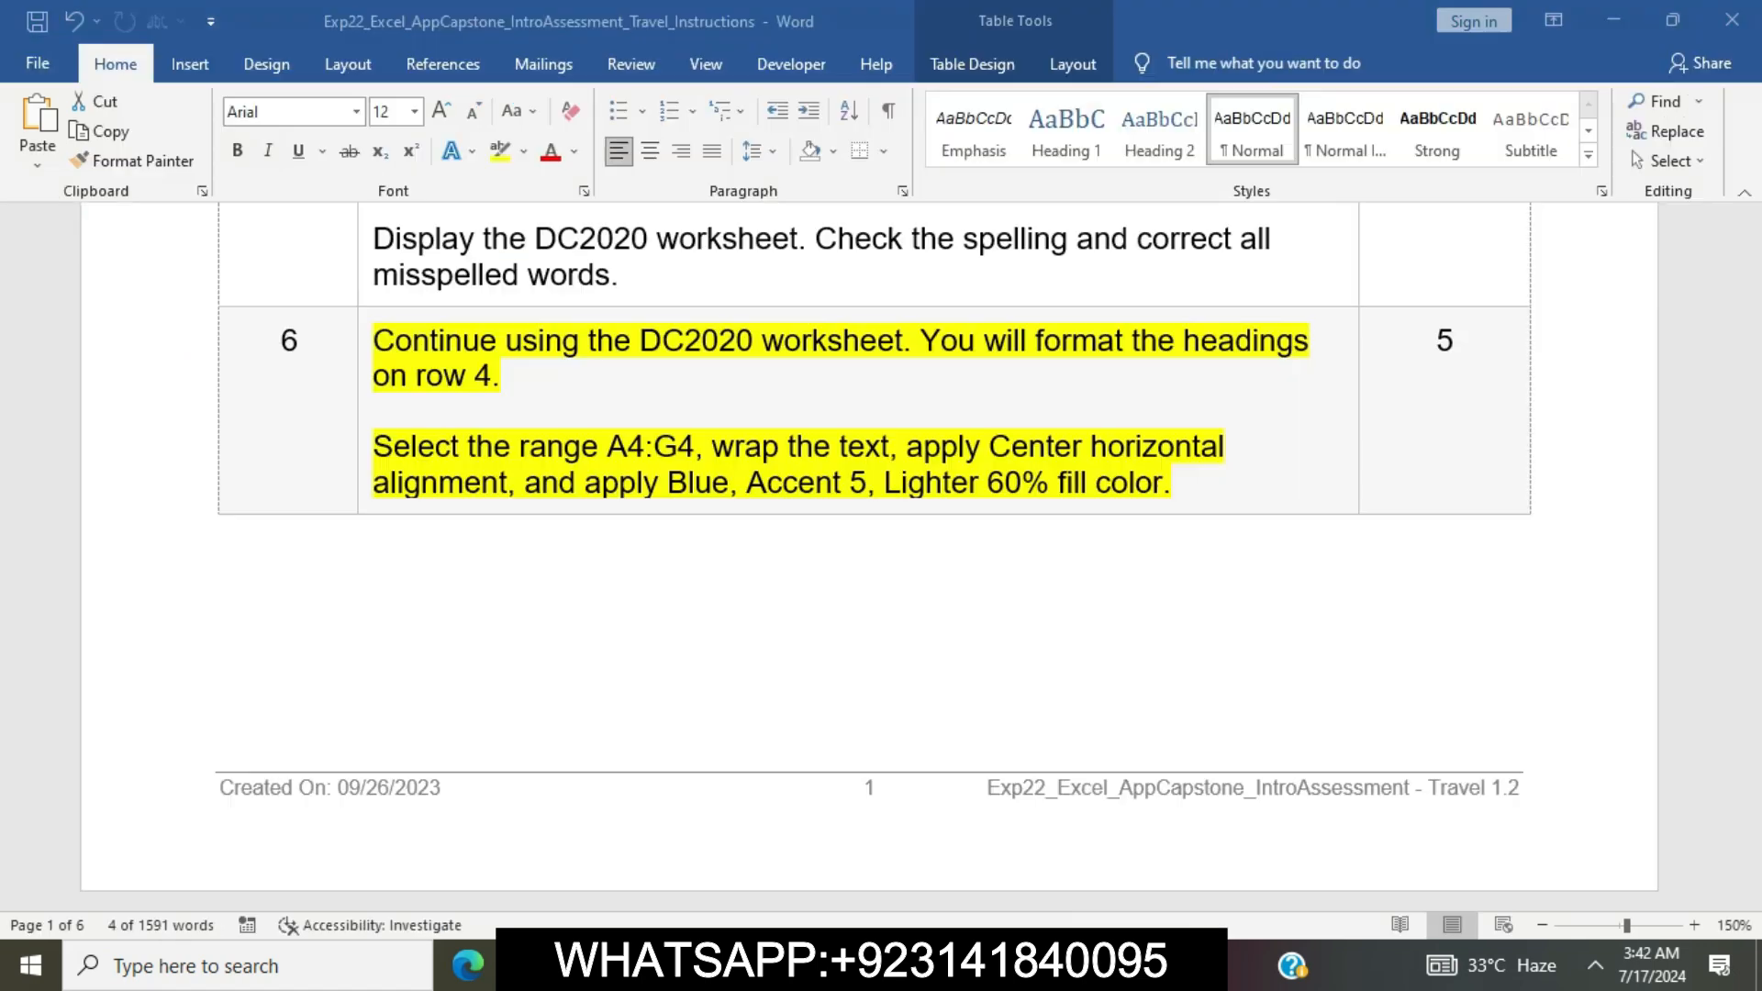
drag(525, 483, 1171, 483)
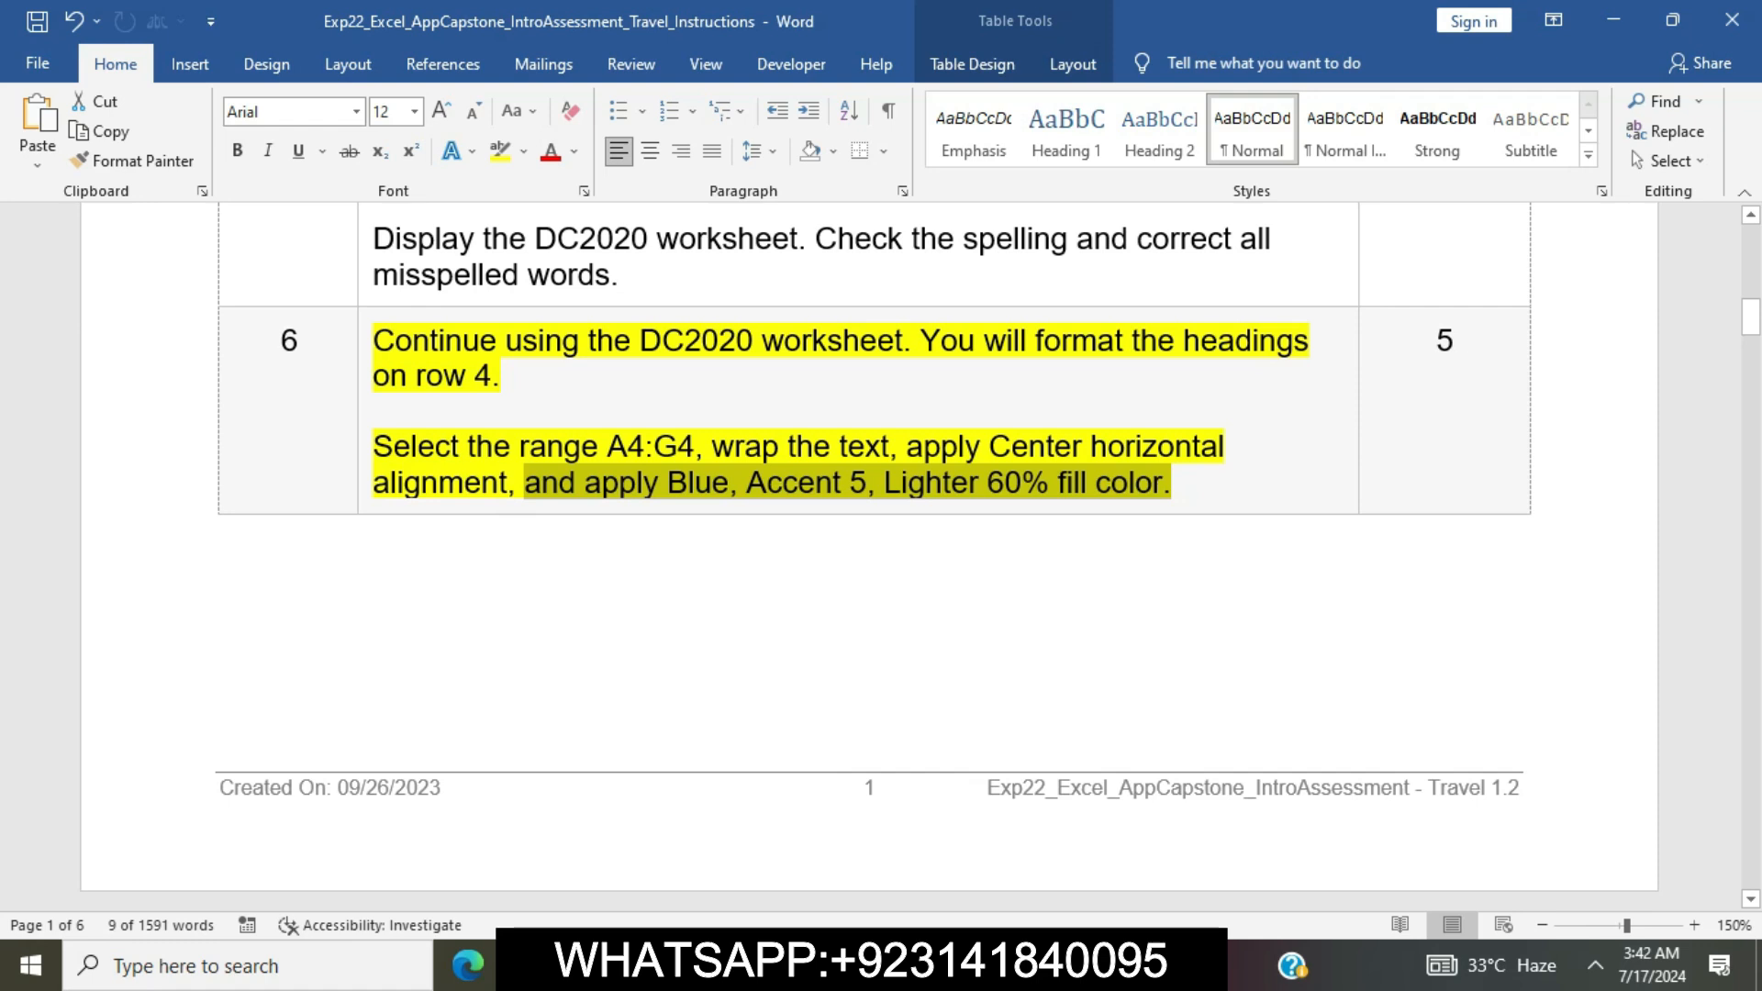
key(alt+Tab)
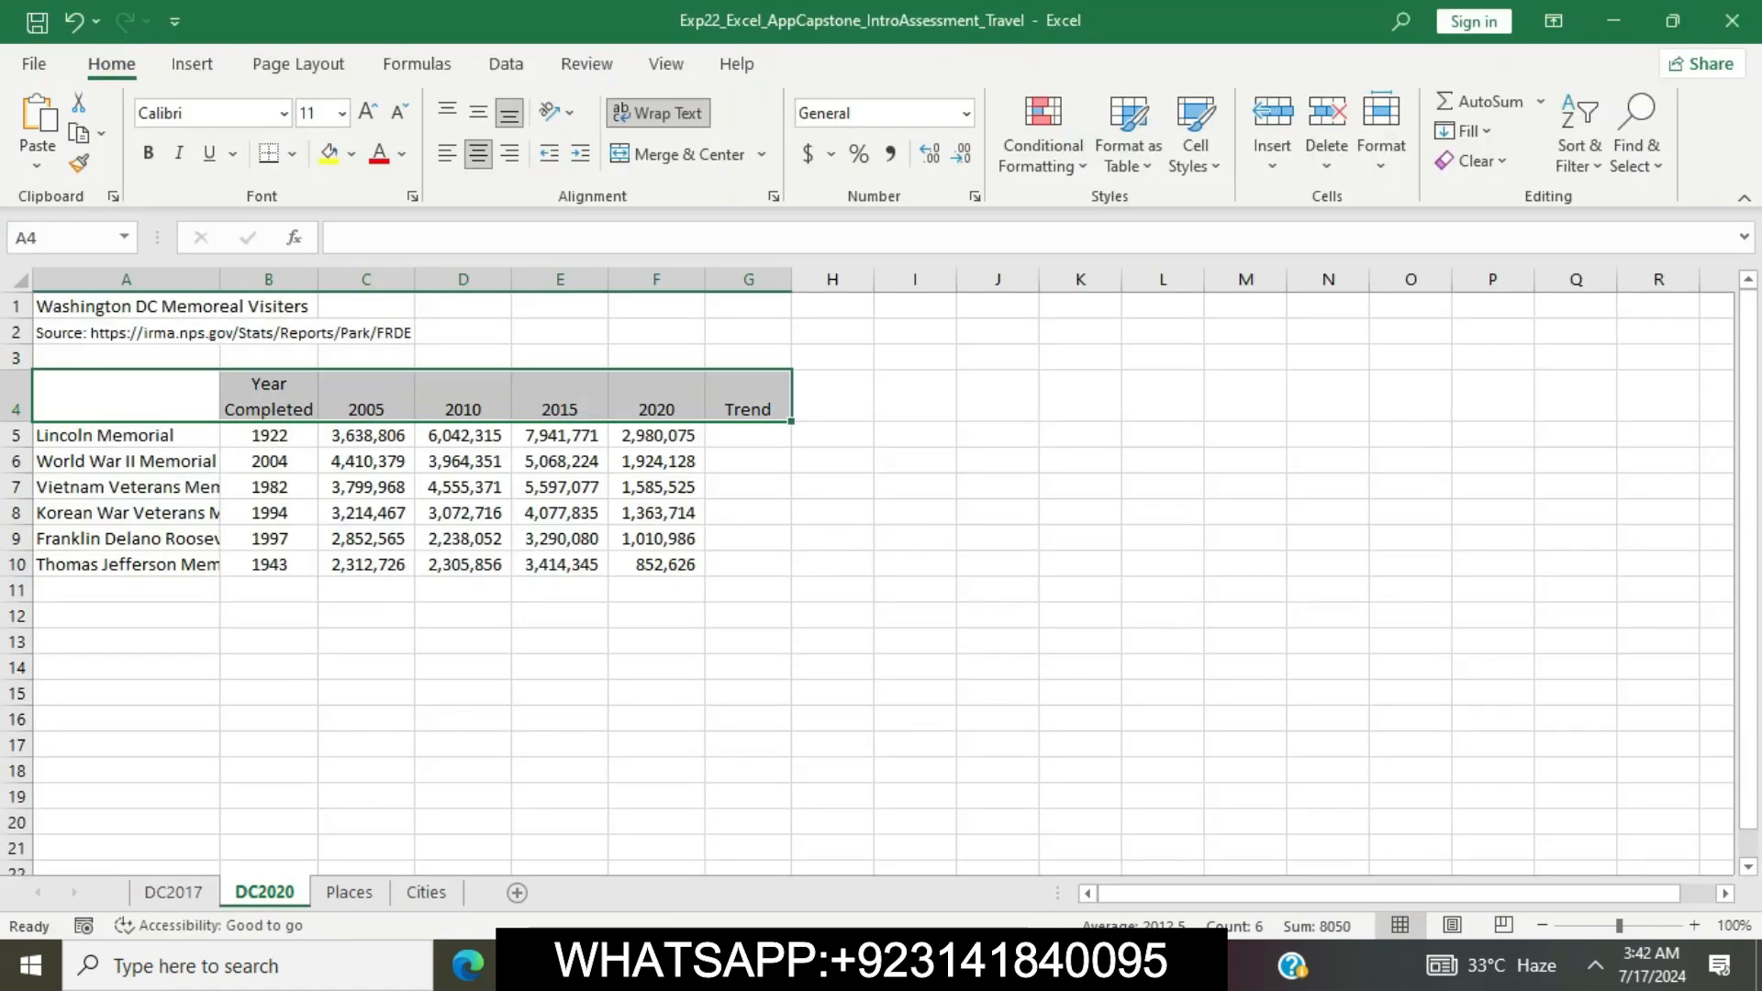
click(351, 154)
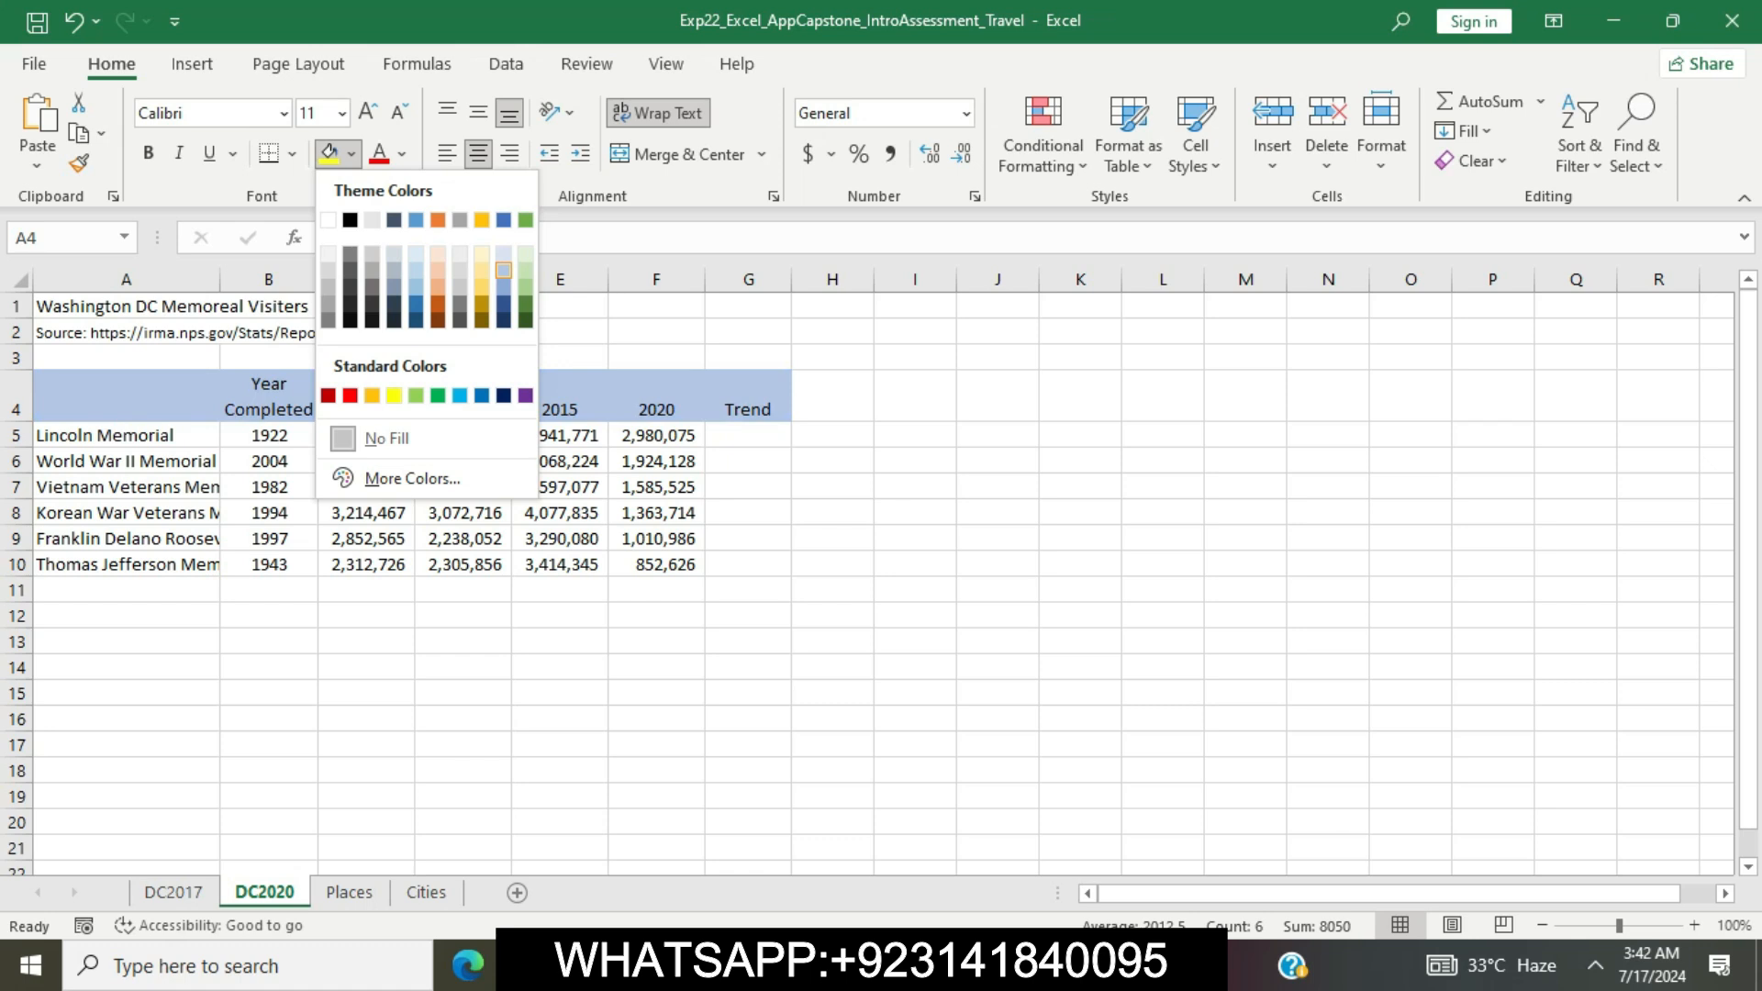
click(504, 271)
click(832, 513)
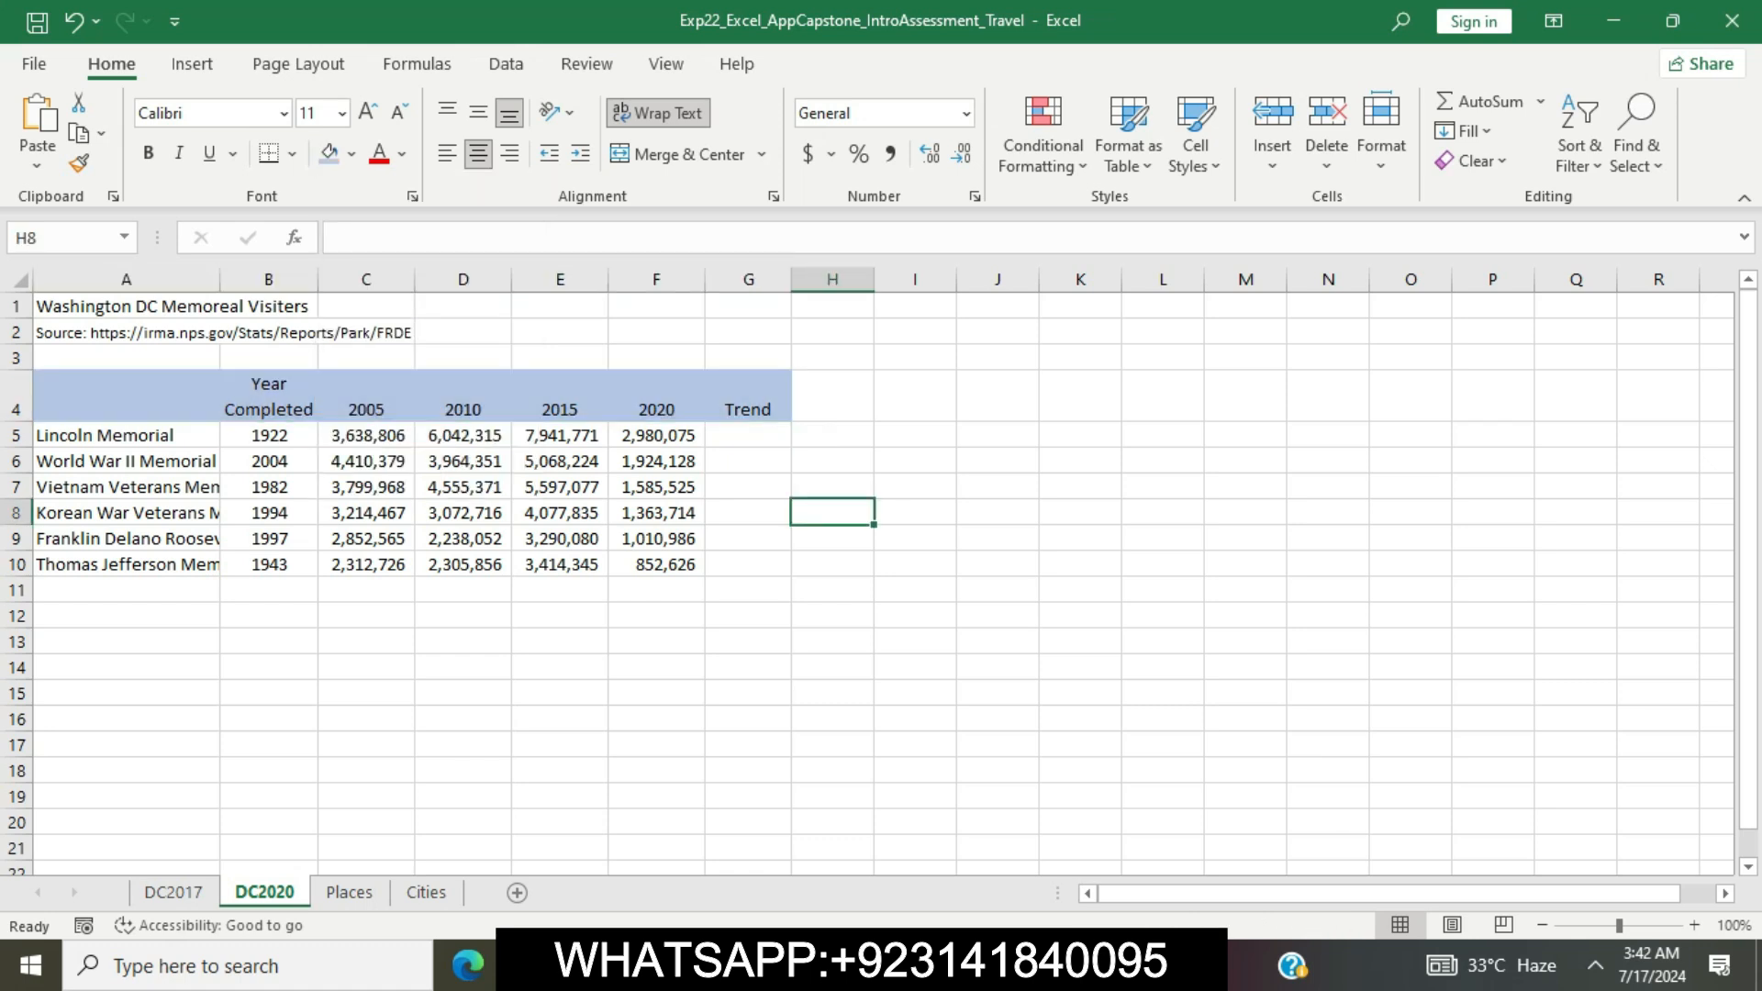
Back in the Word instructions, remove the highlight from step 6 and highlight the step 7 instructions in yellow
key(alt+Tab)
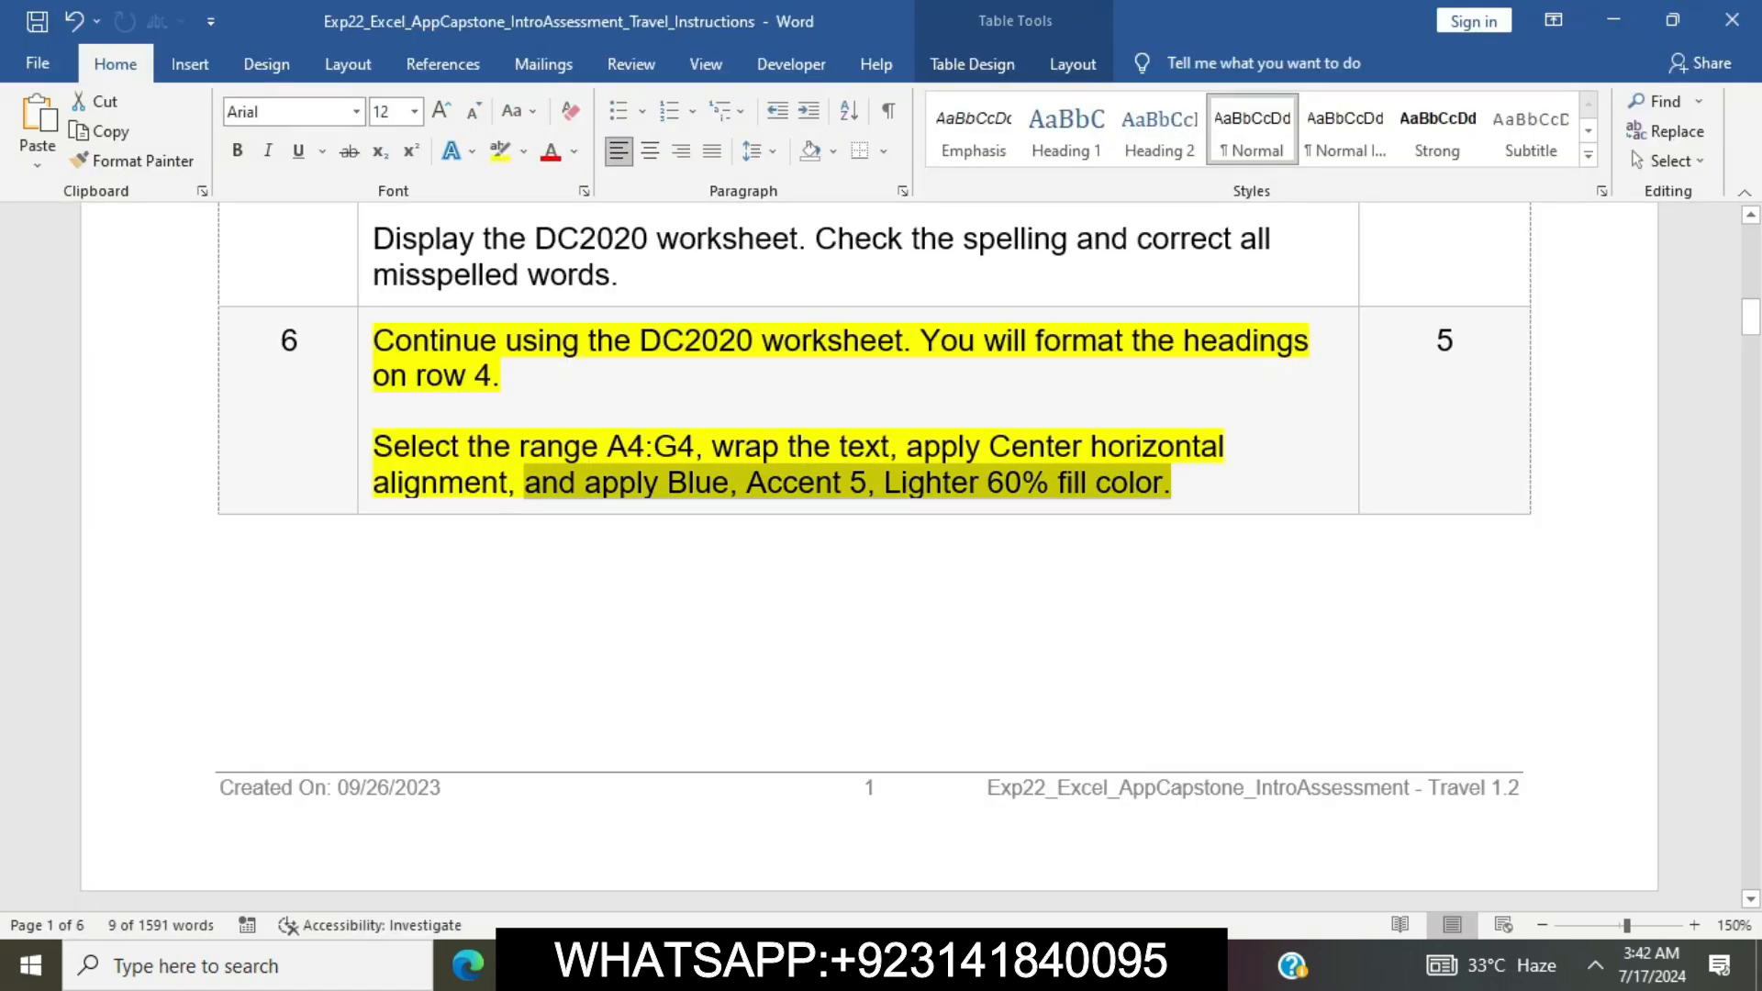
click(925, 484)
click(364, 344)
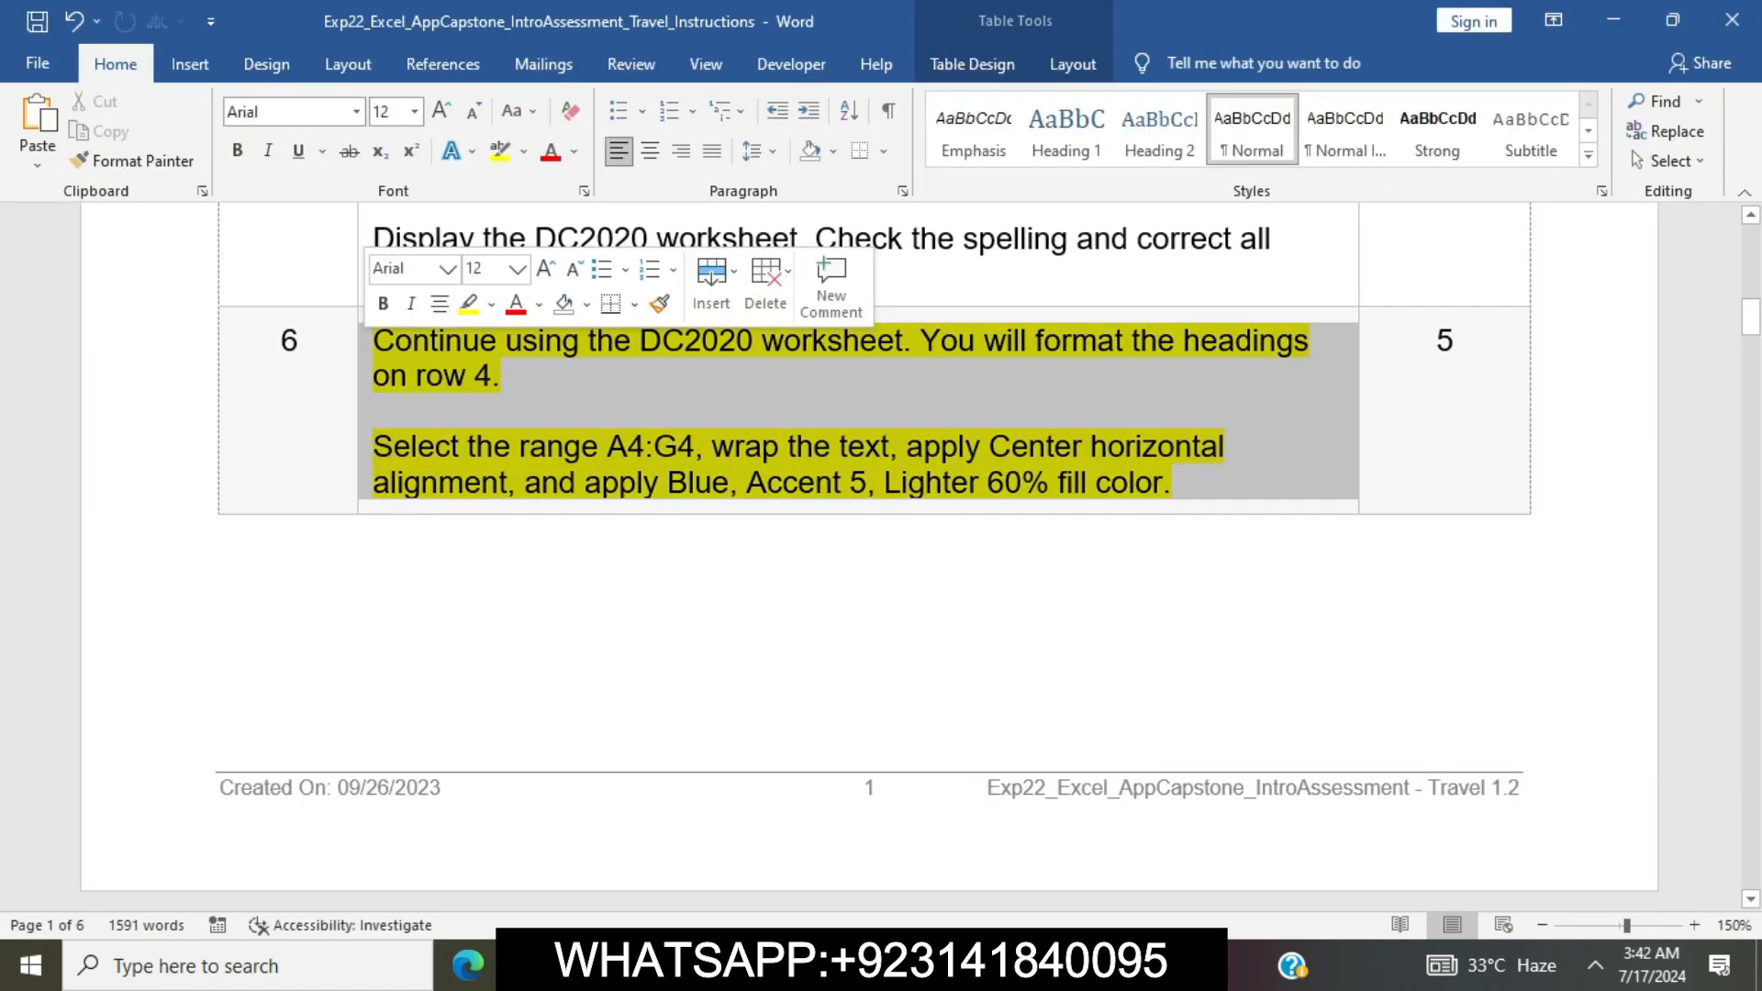
click(468, 304)
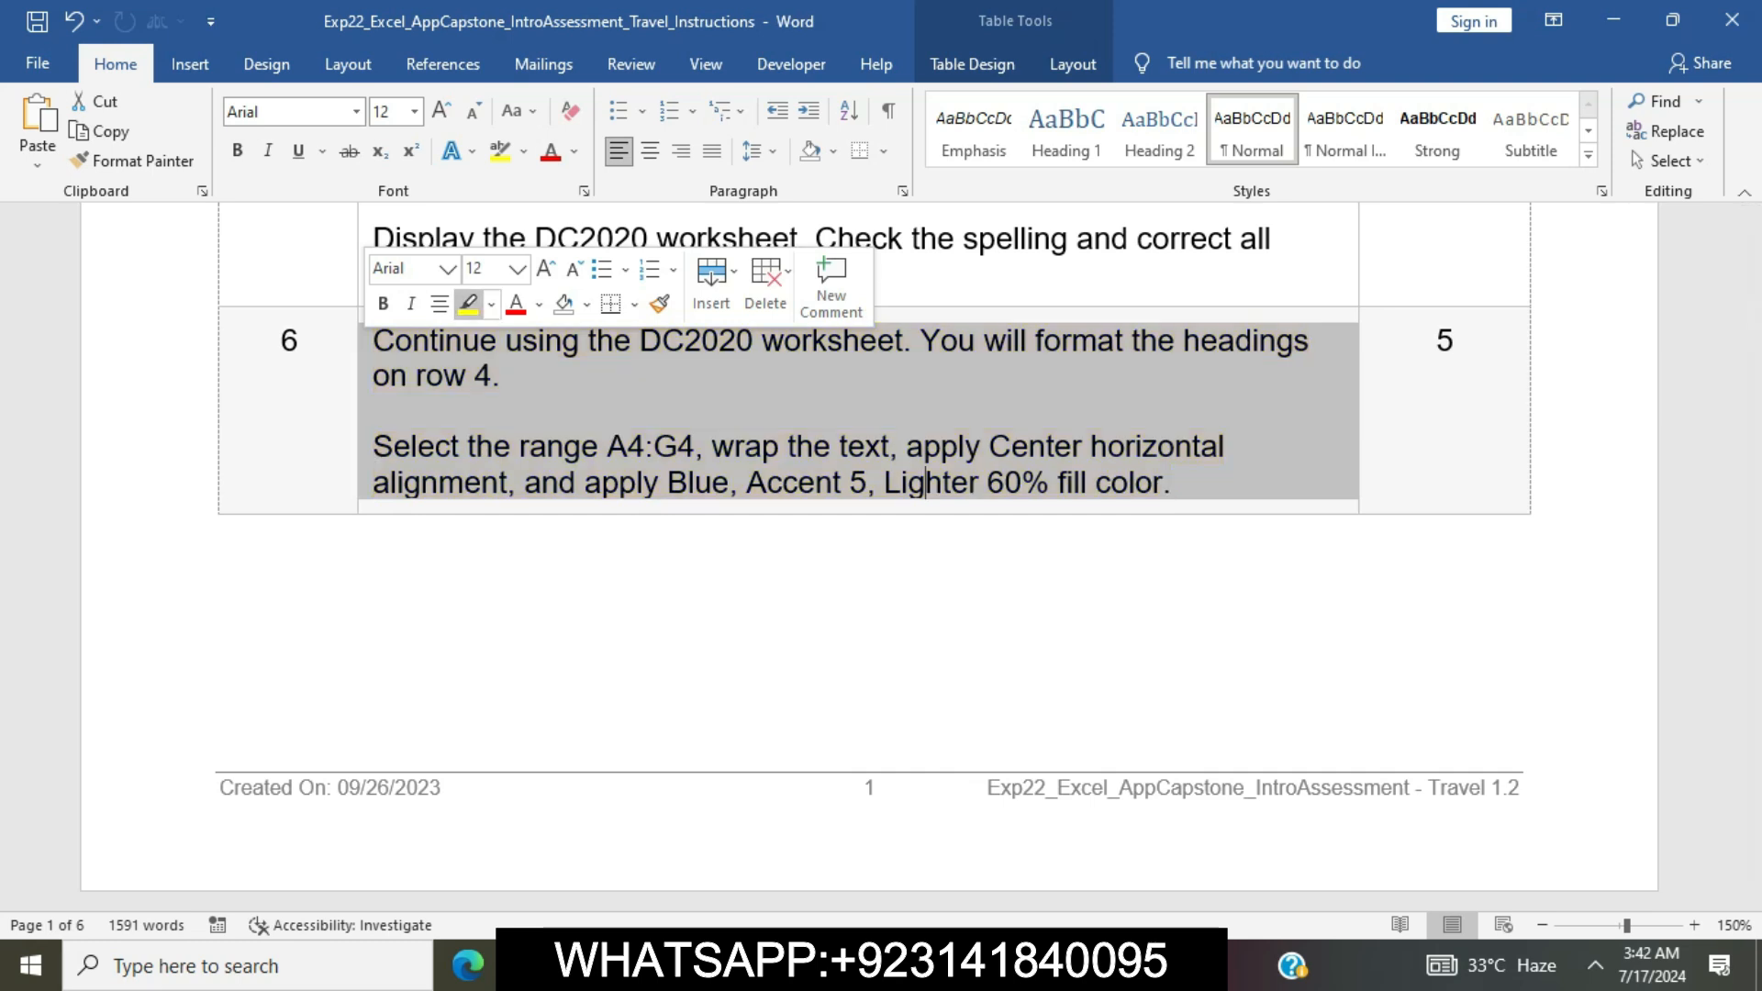
click(1174, 484)
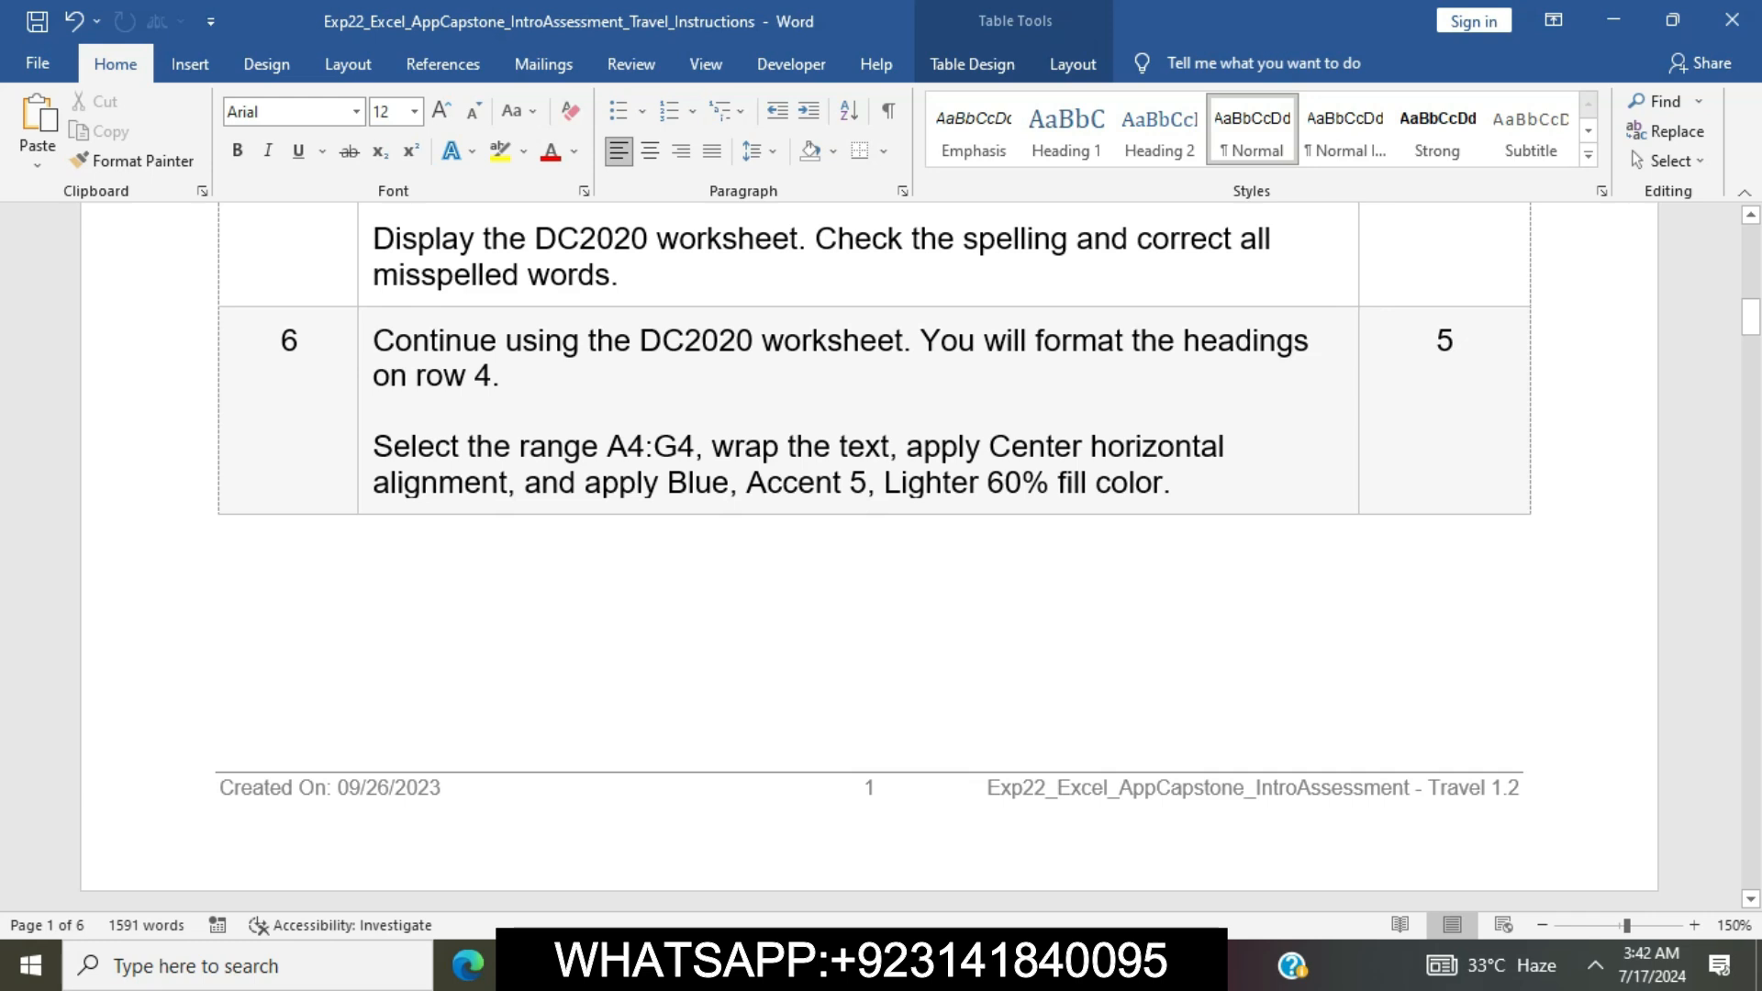
scroll(881, 550, down, 6)
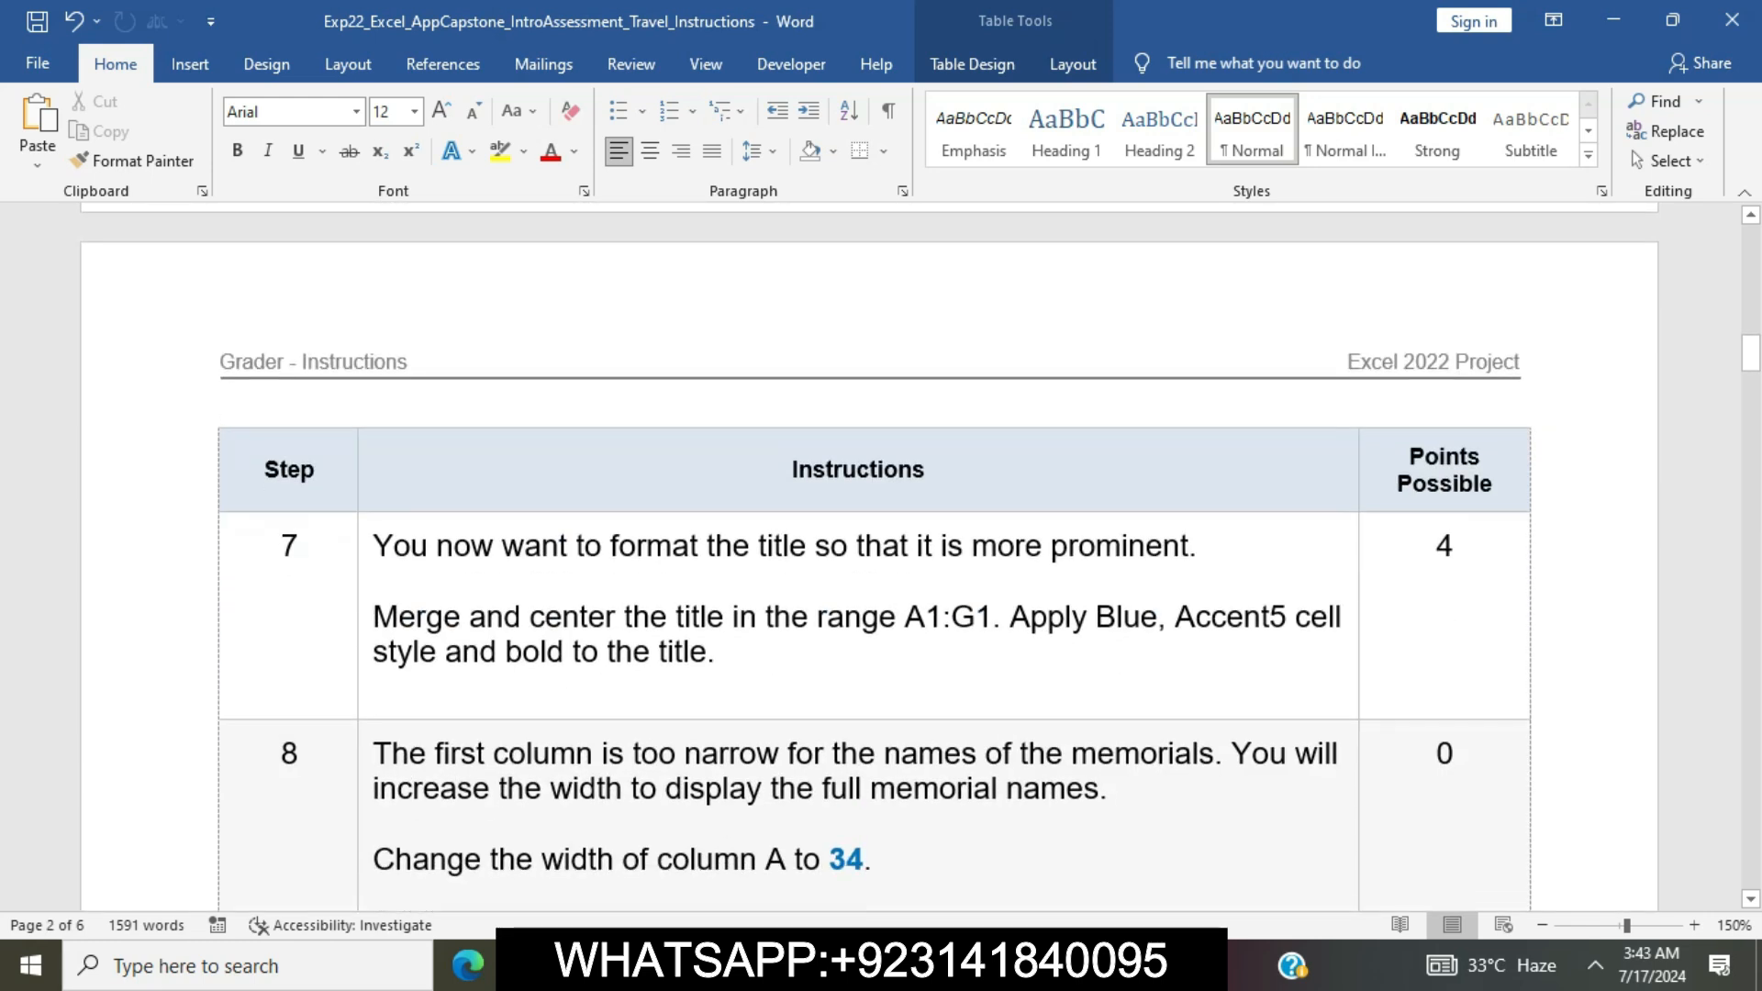
click(364, 550)
click(469, 501)
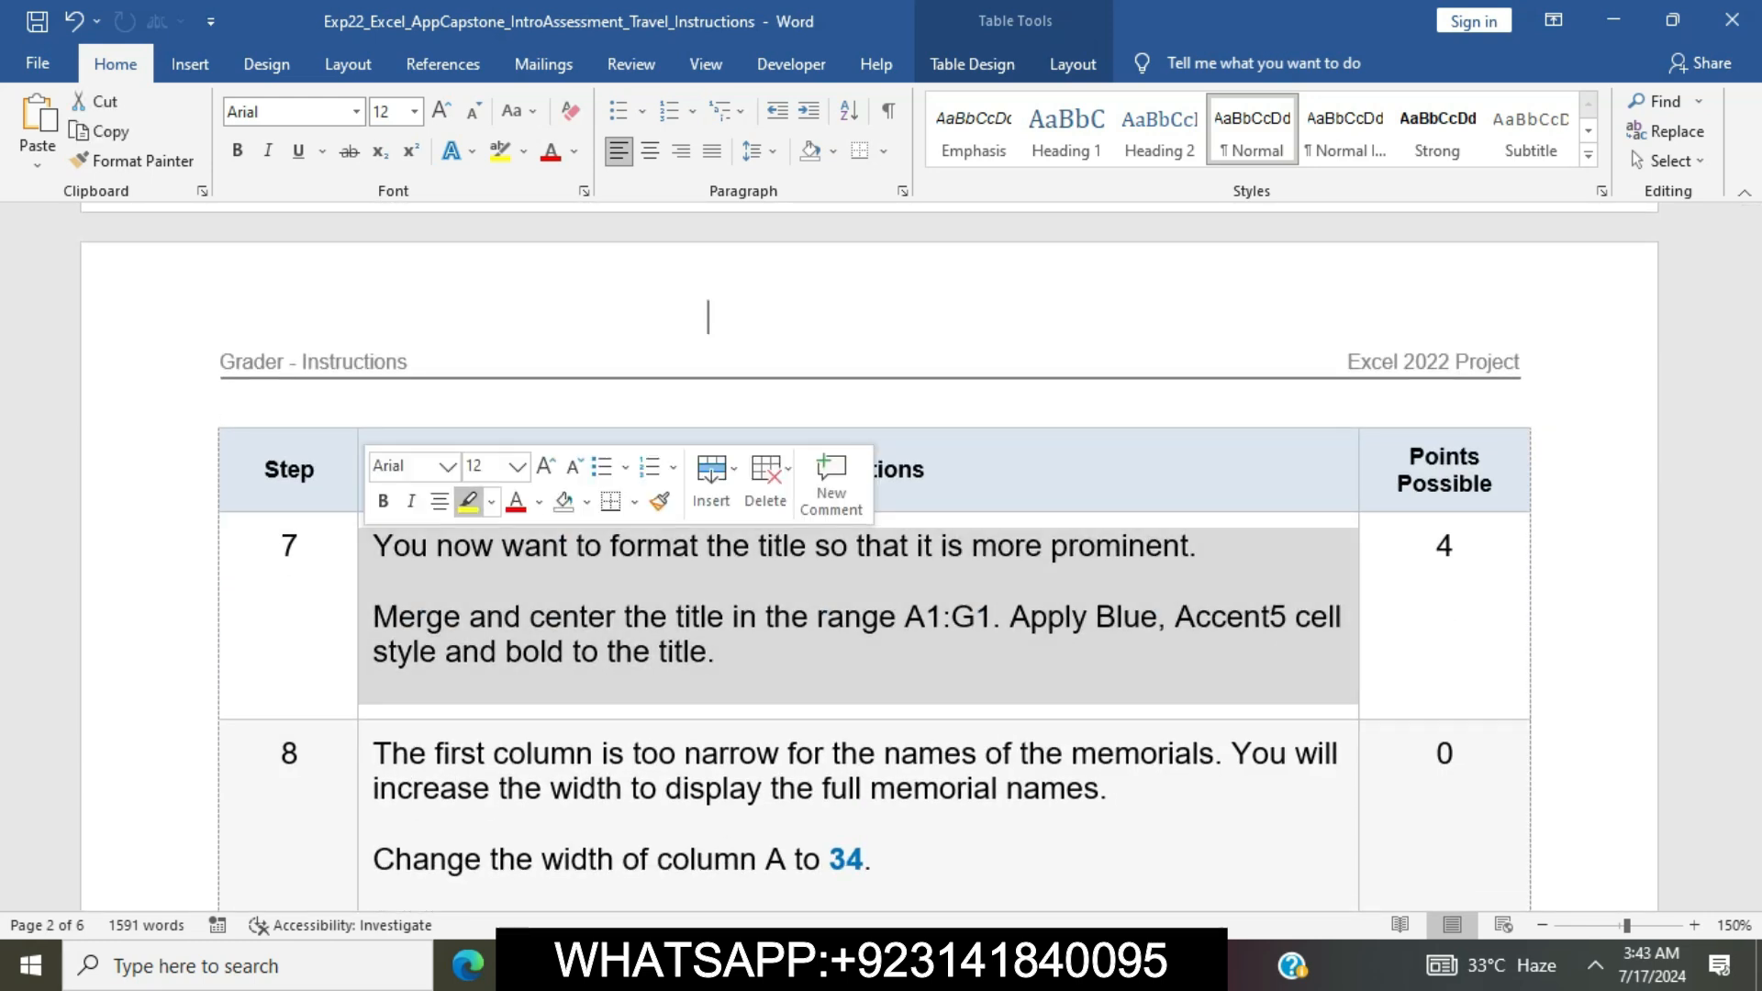
click(504, 617)
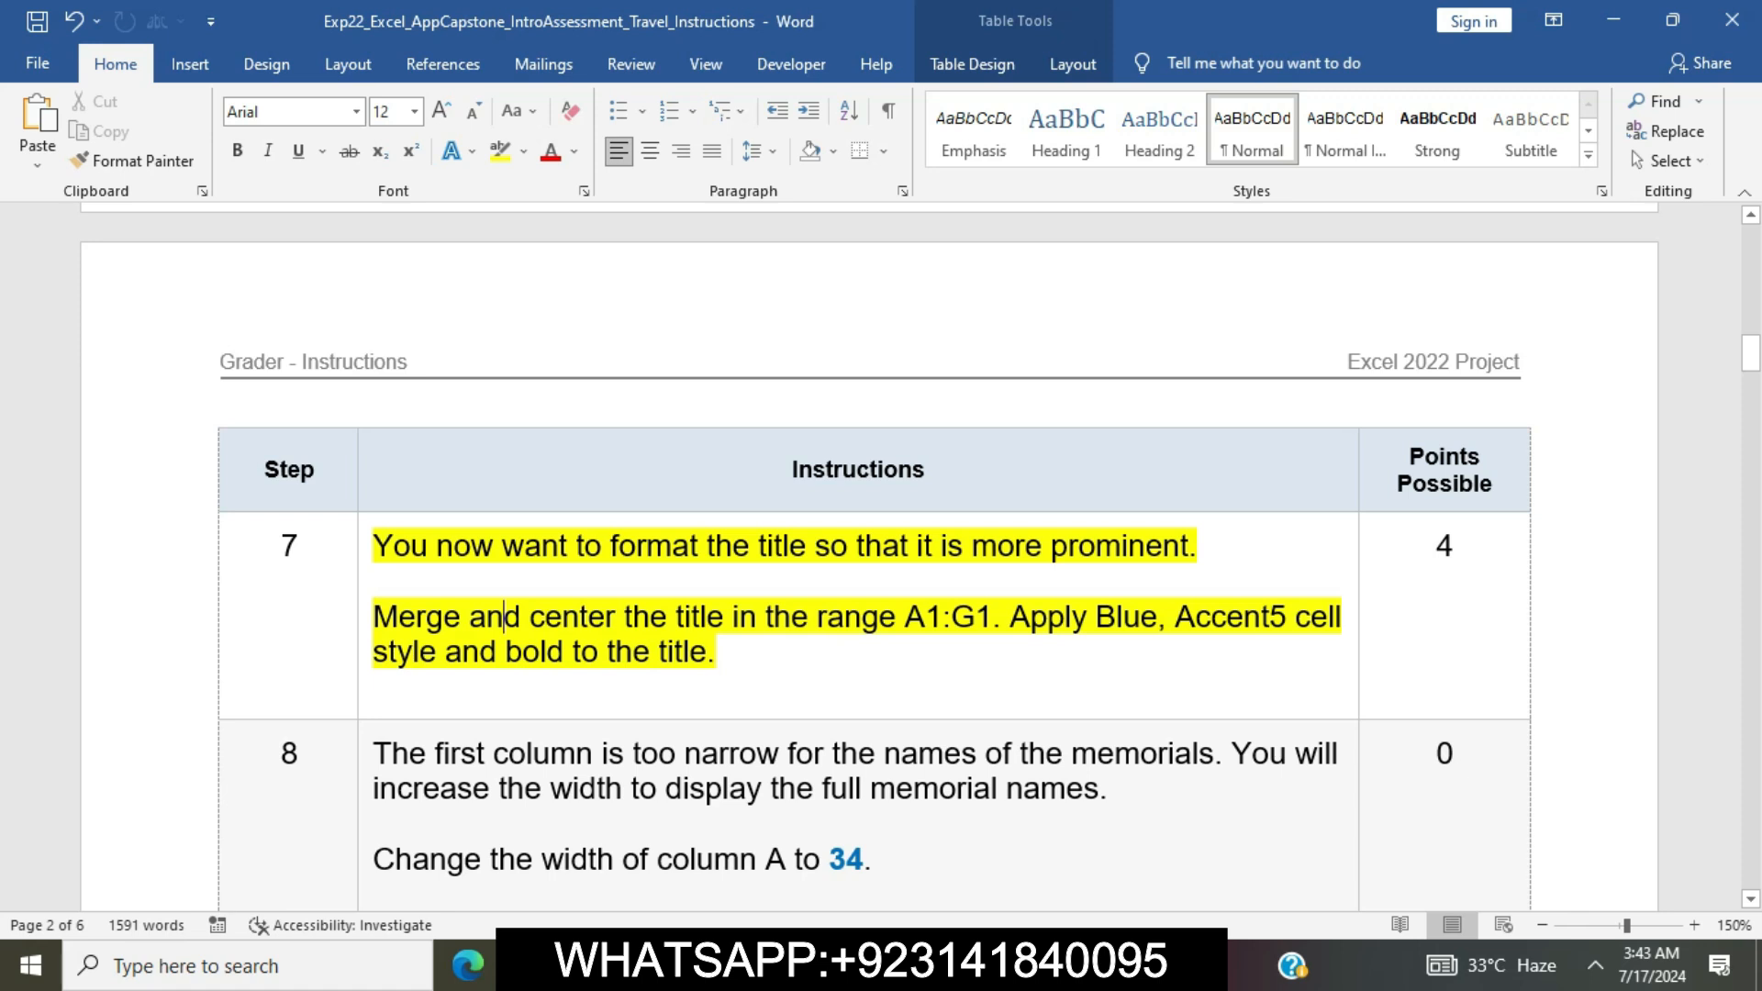
Copy the range reference A1:G1 and mark the merge instruction in step 7, switch to Excel and merge and center the title across A1:G1
drag(905, 618, 993, 618)
key(ctrl+c)
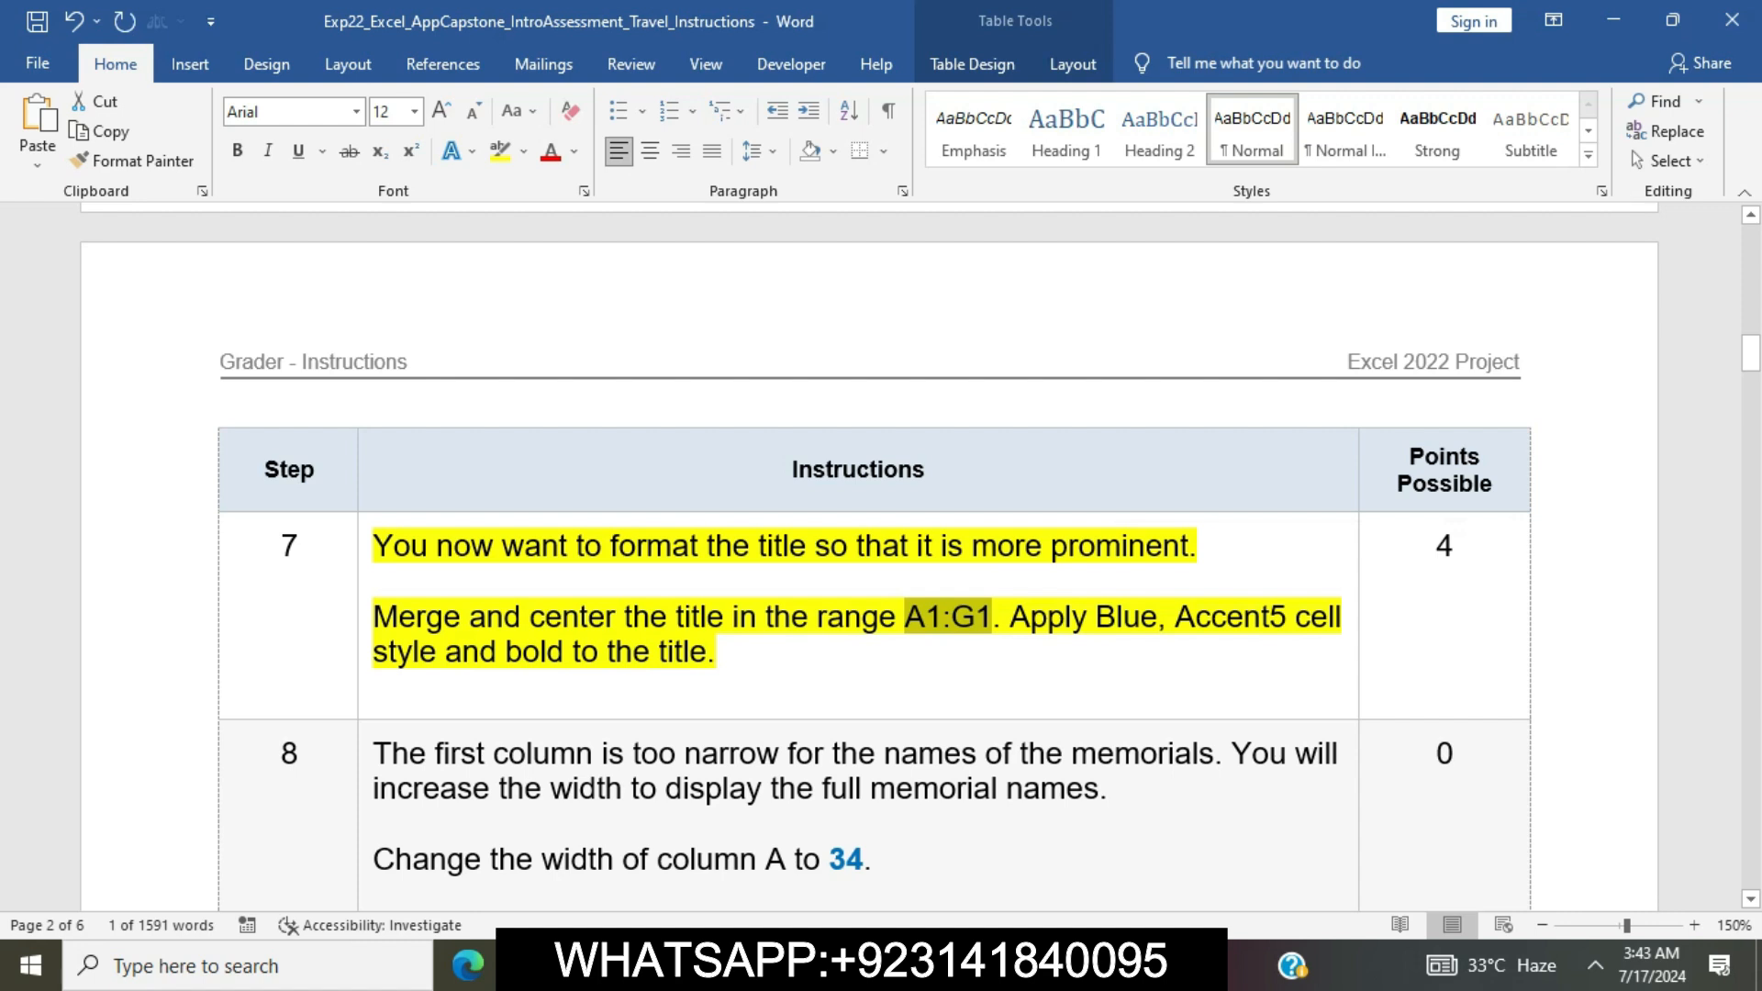
drag(374, 617, 992, 616)
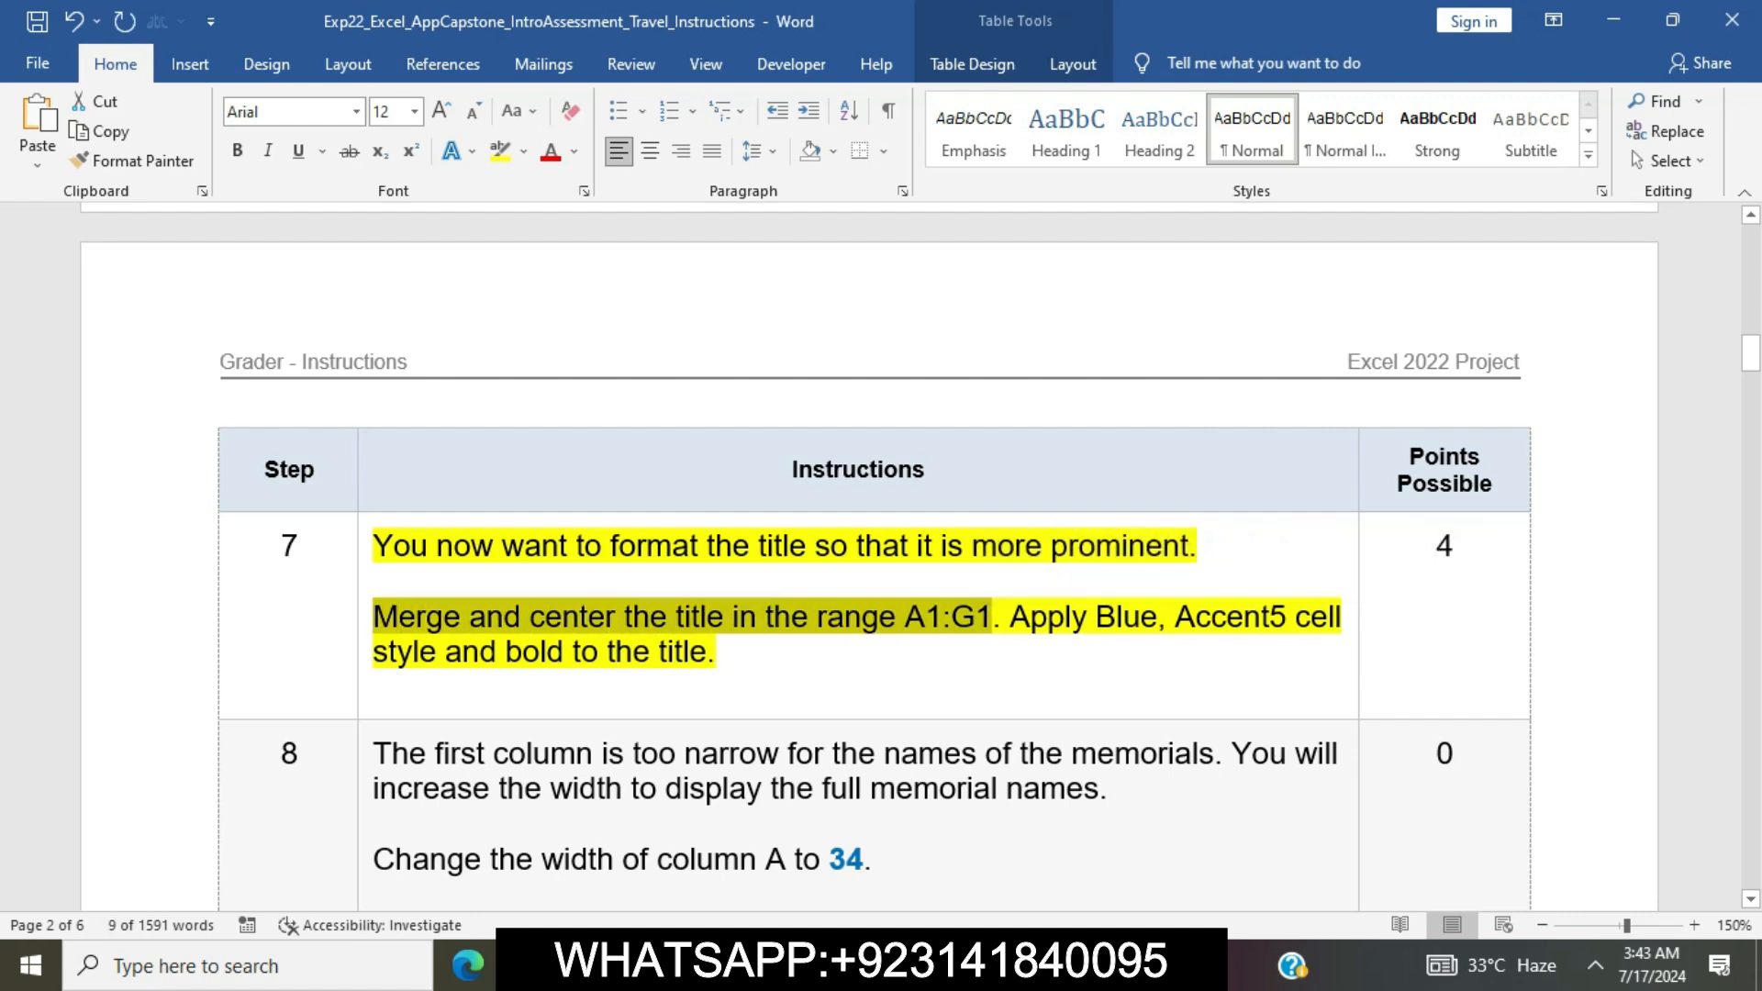
key(alt+Tab)
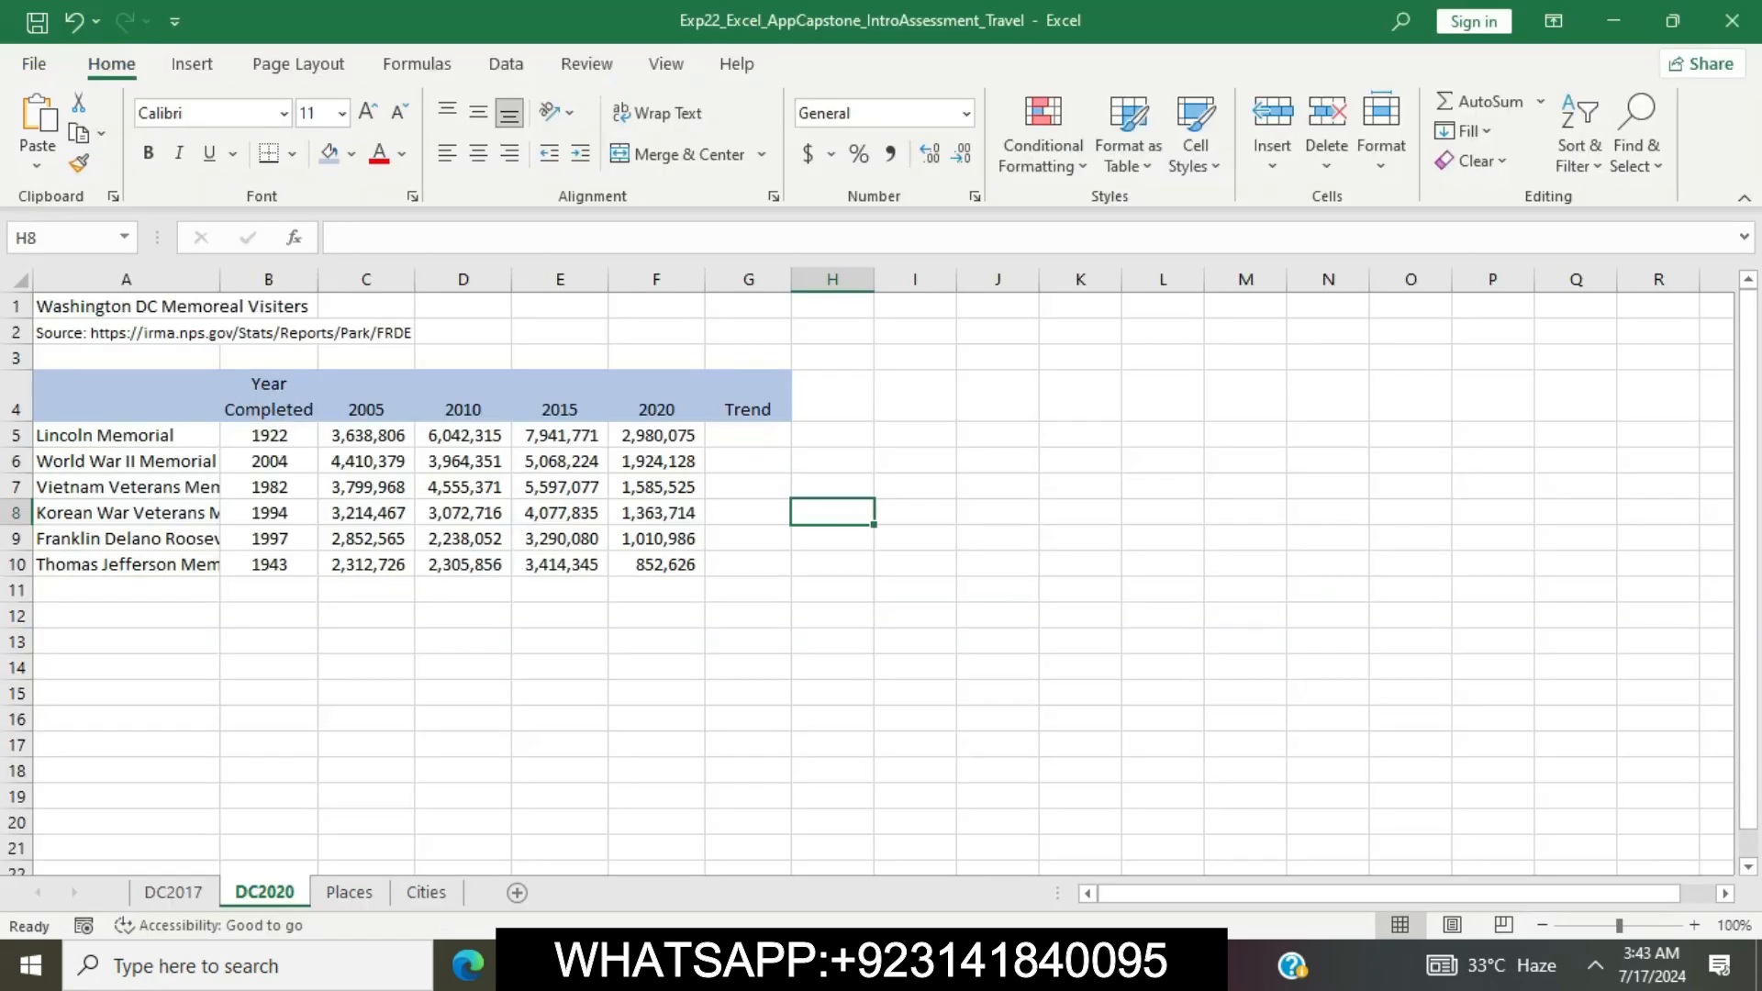
click(59, 238)
key(ctrl+v)
key(Return)
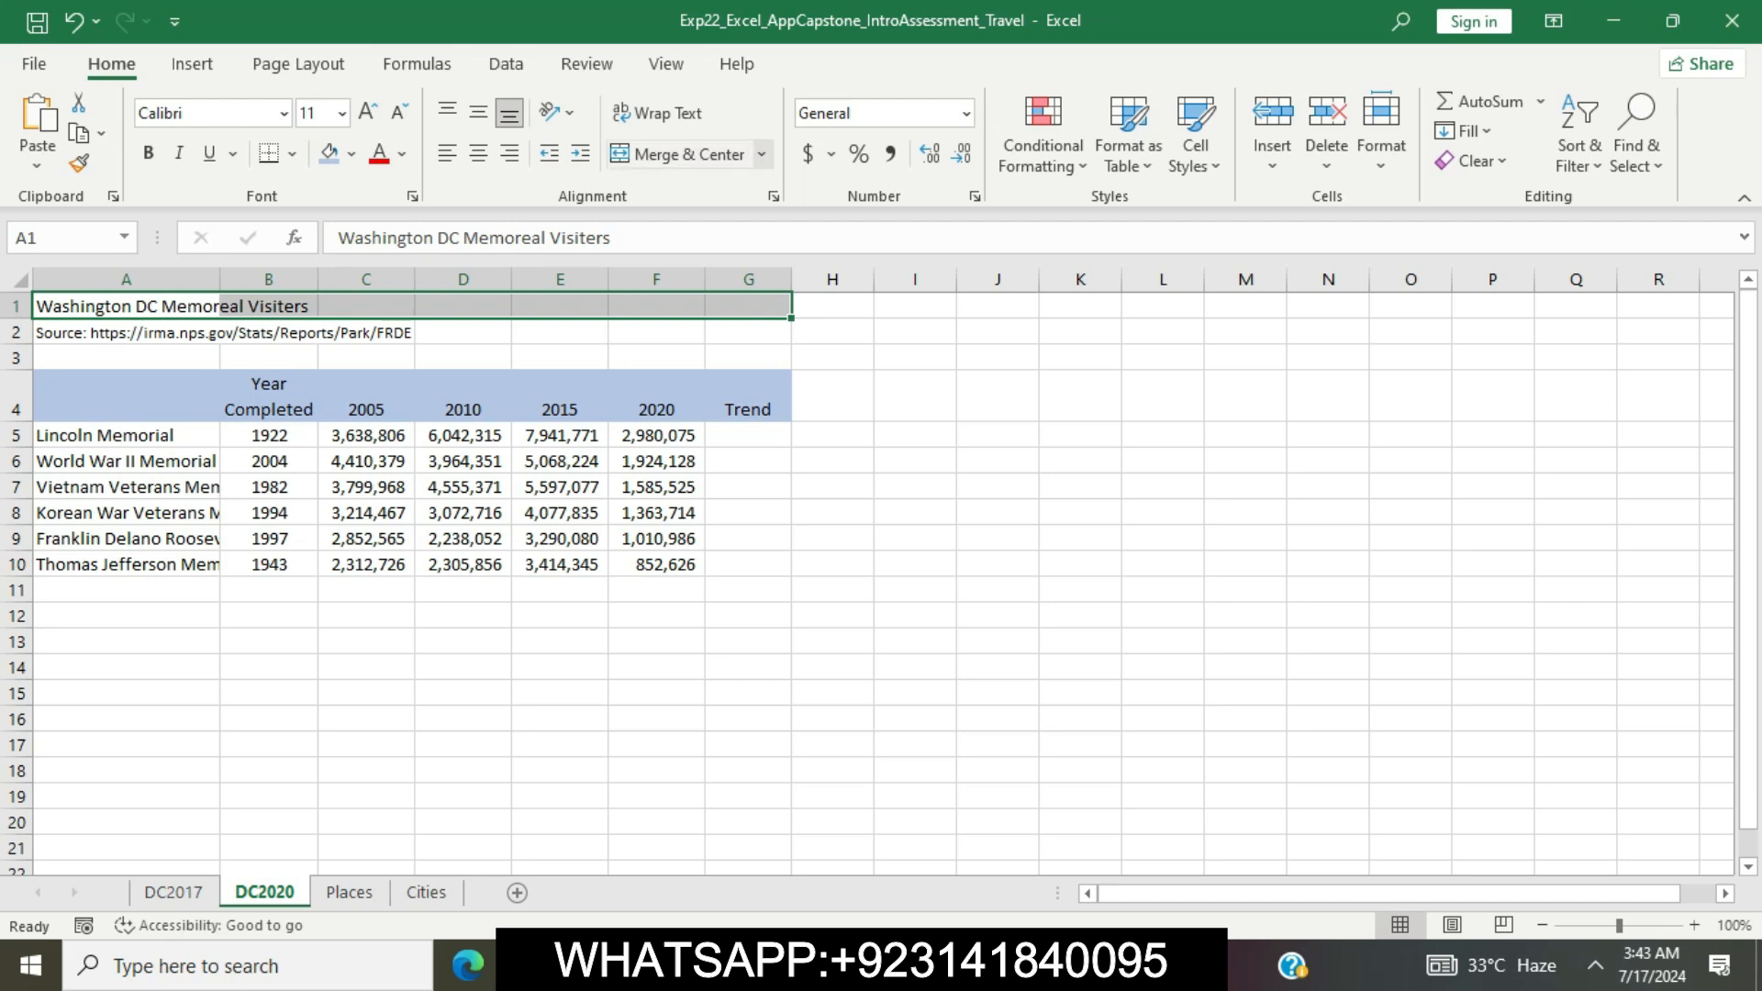
click(762, 154)
click(710, 185)
Switch to Word and mark step 7's cell style and bold instruction, return to Excel and apply the Accent5 cell style to the title
key(alt+Tab)
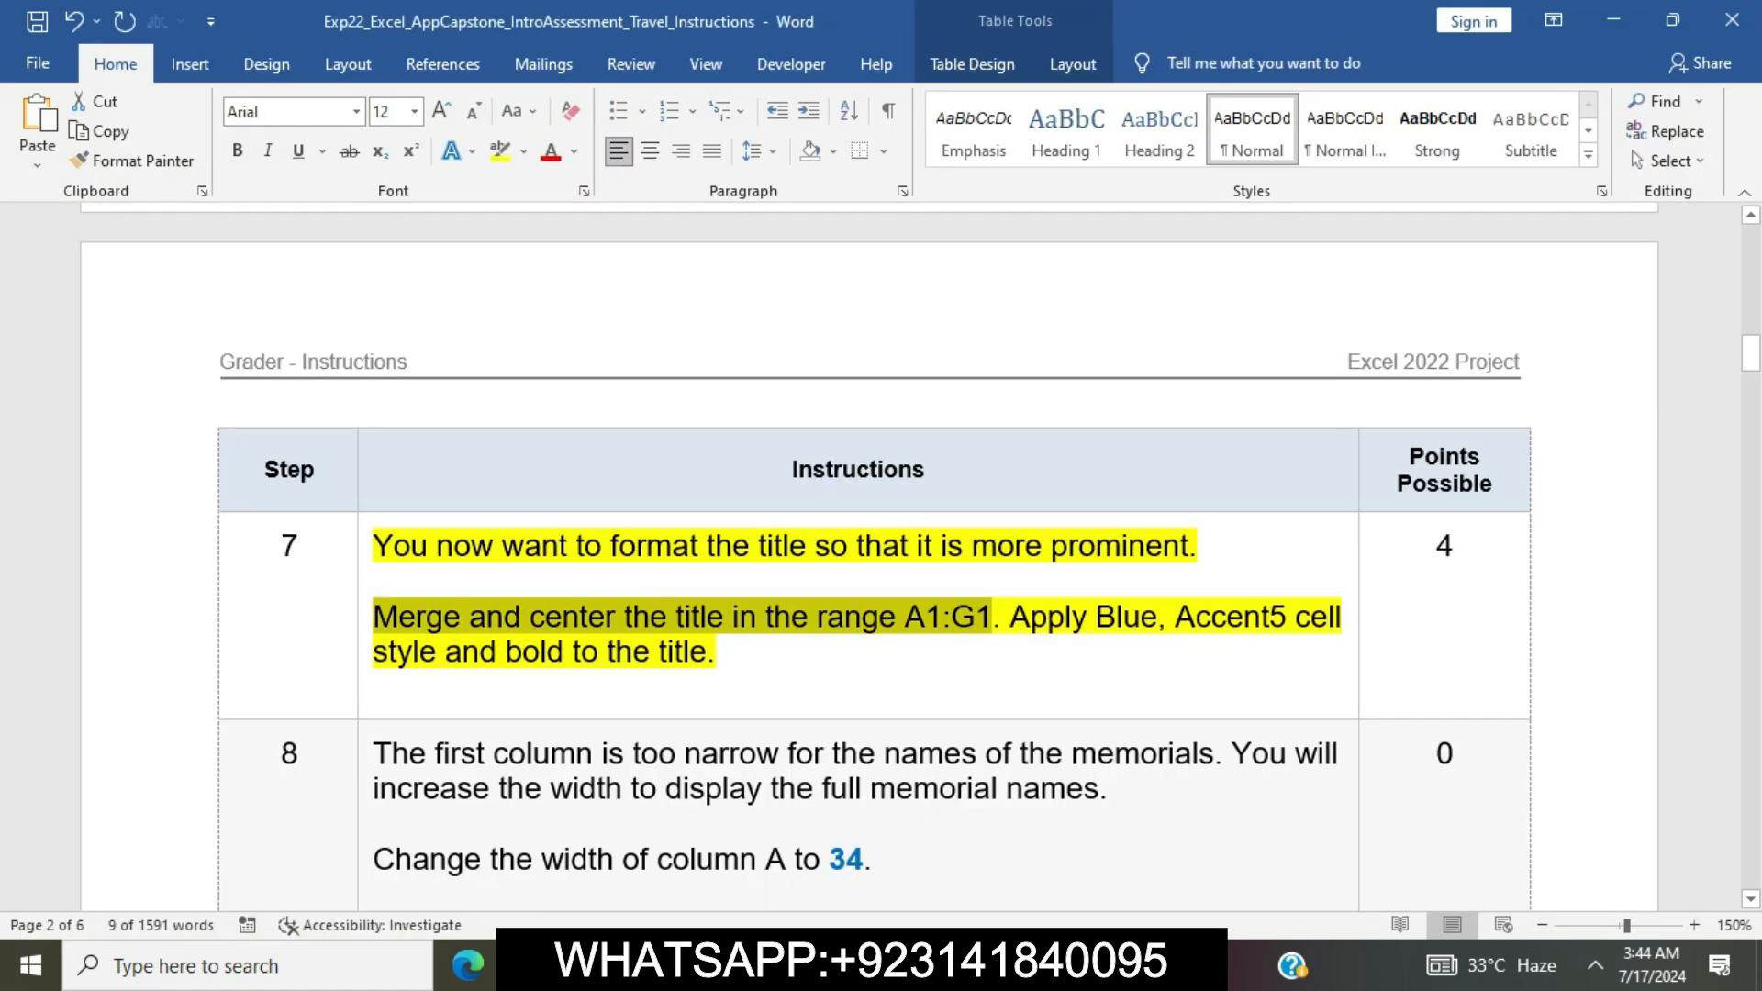
click(725, 653)
drag(1011, 618, 737, 653)
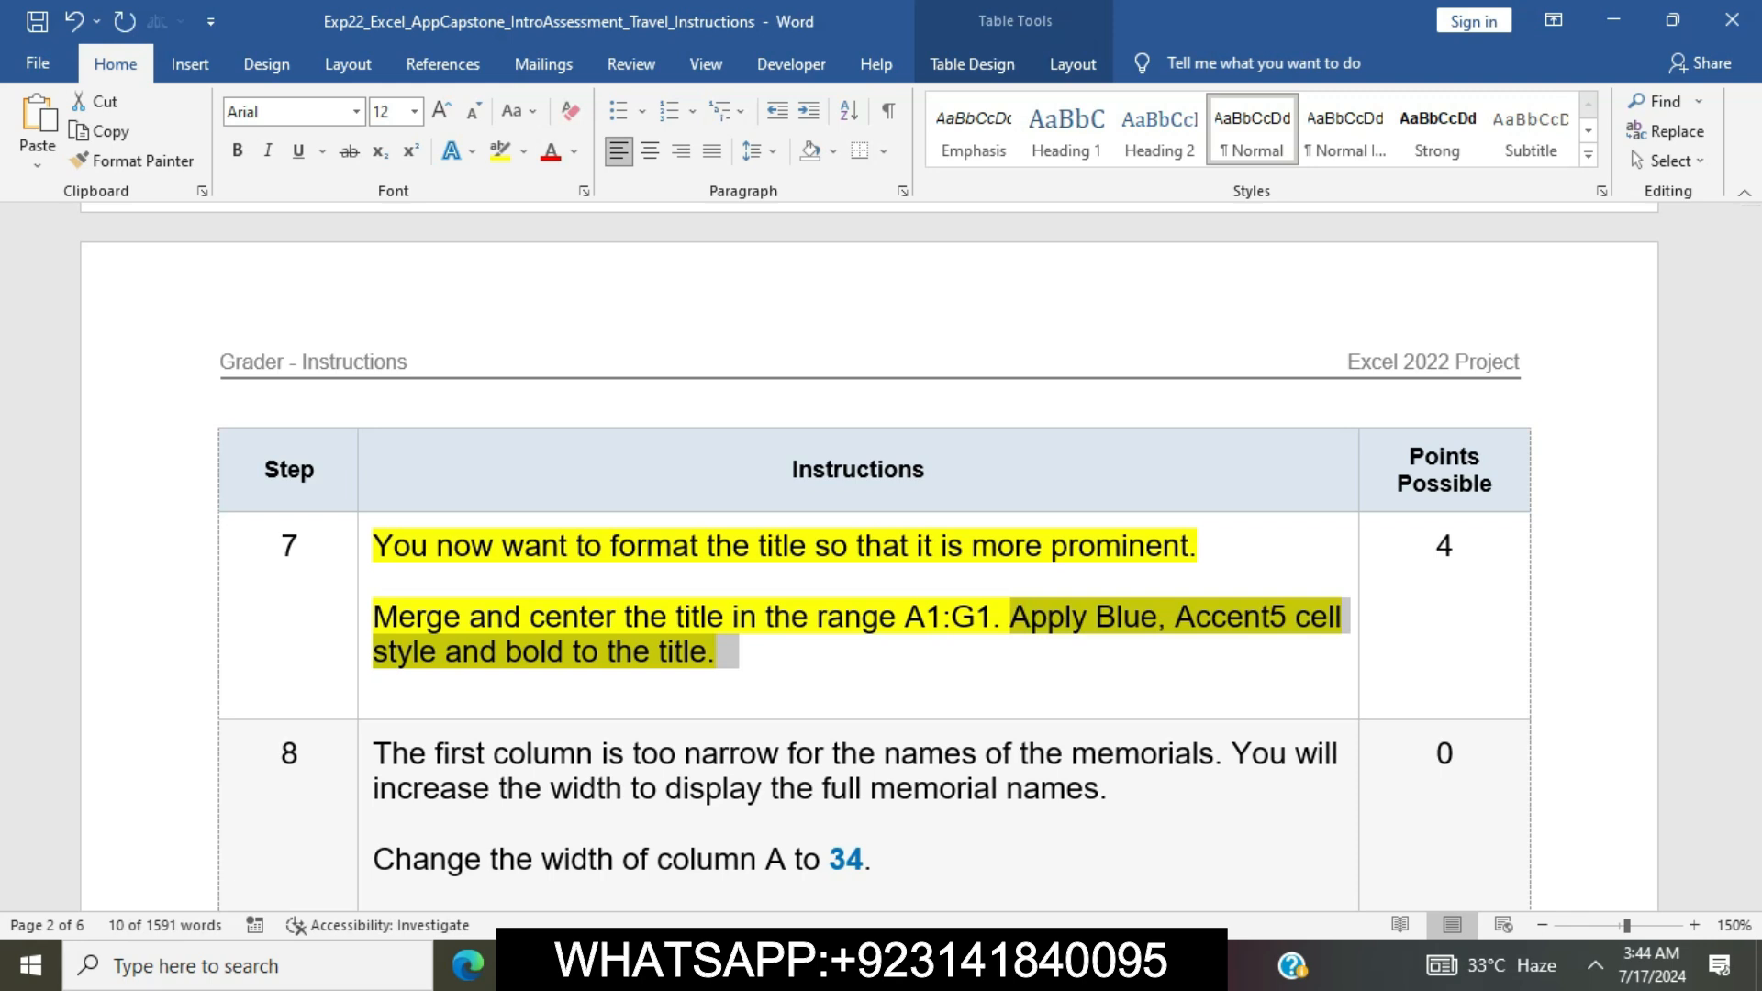
key(alt+Tab)
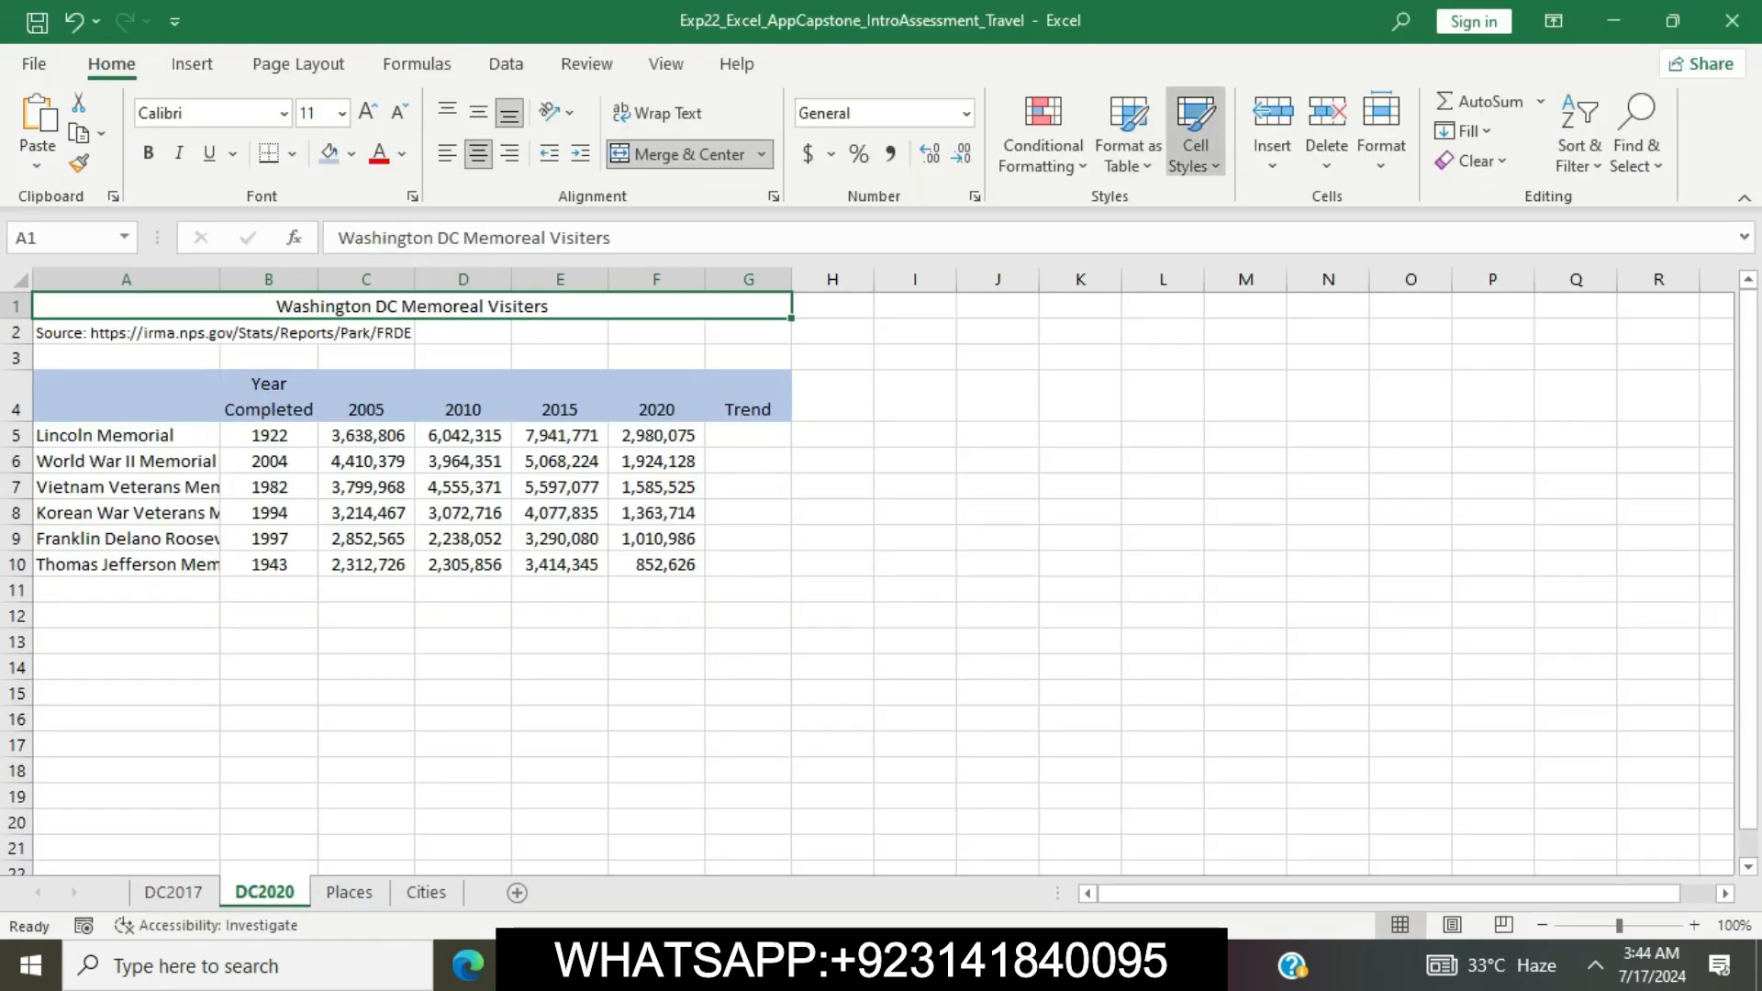
click(1195, 133)
scroll(1253, 462, down, 2)
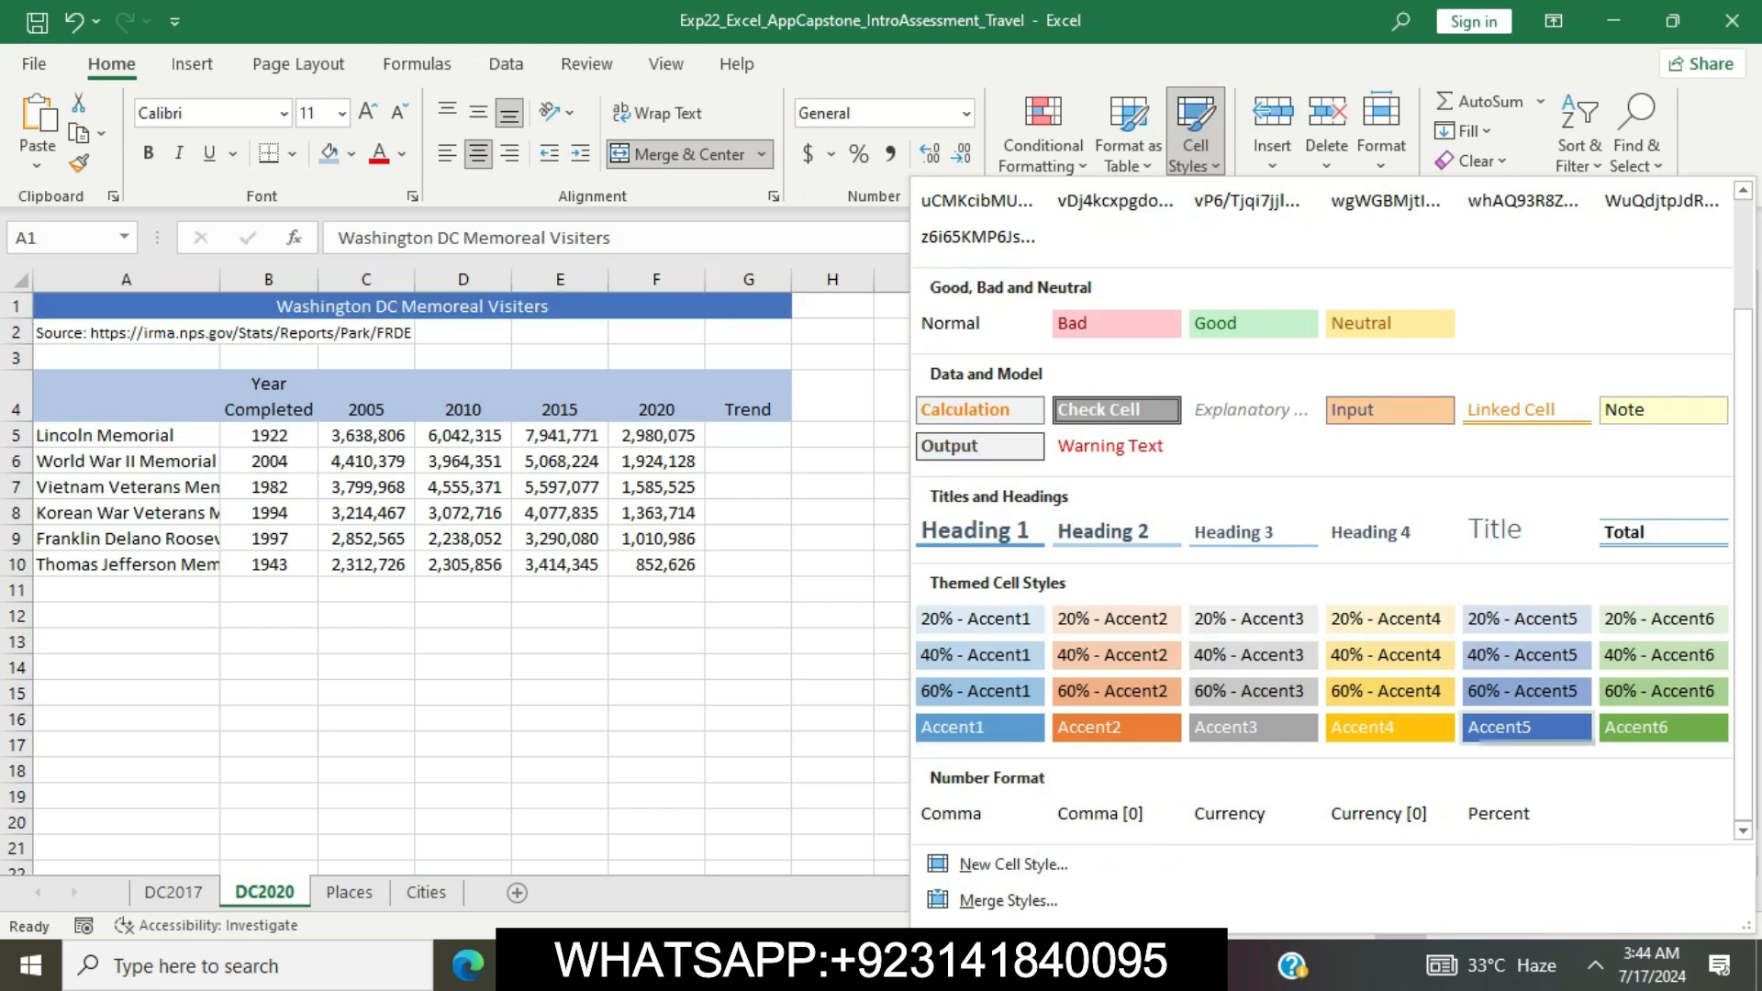
click(1526, 727)
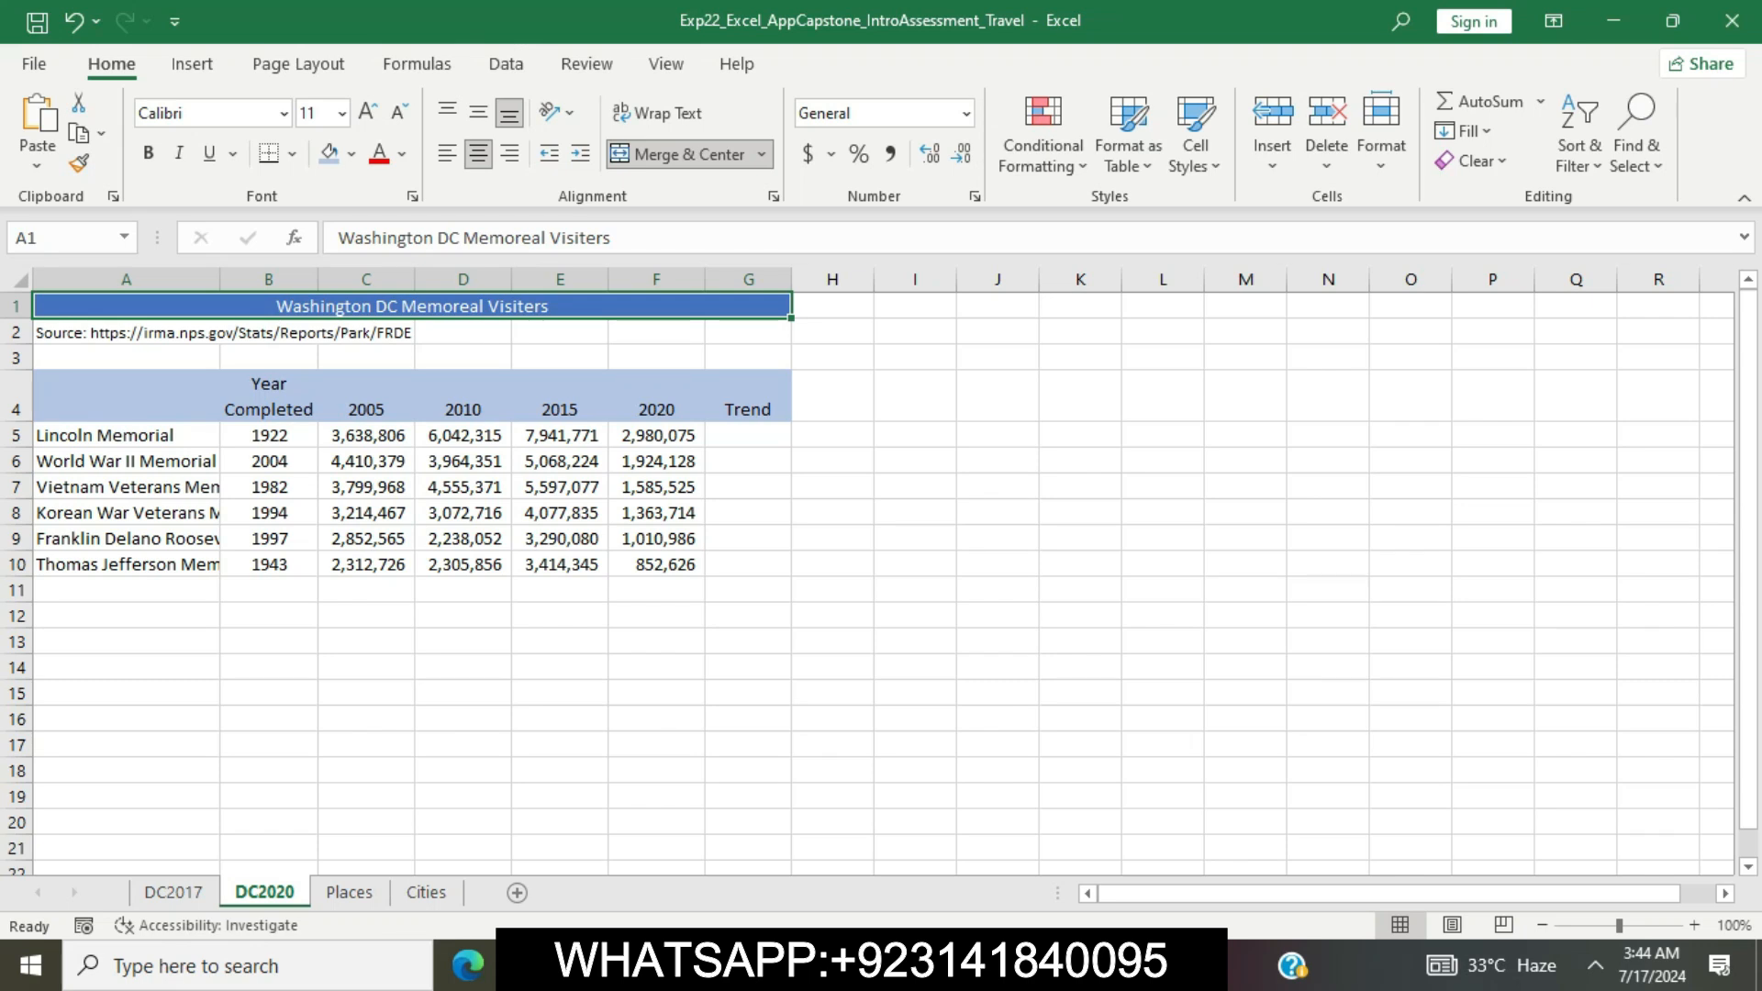
Recheck the formatting instruction in Word's step 7, switch back to Excel and make the merged title bold
key(alt+Tab)
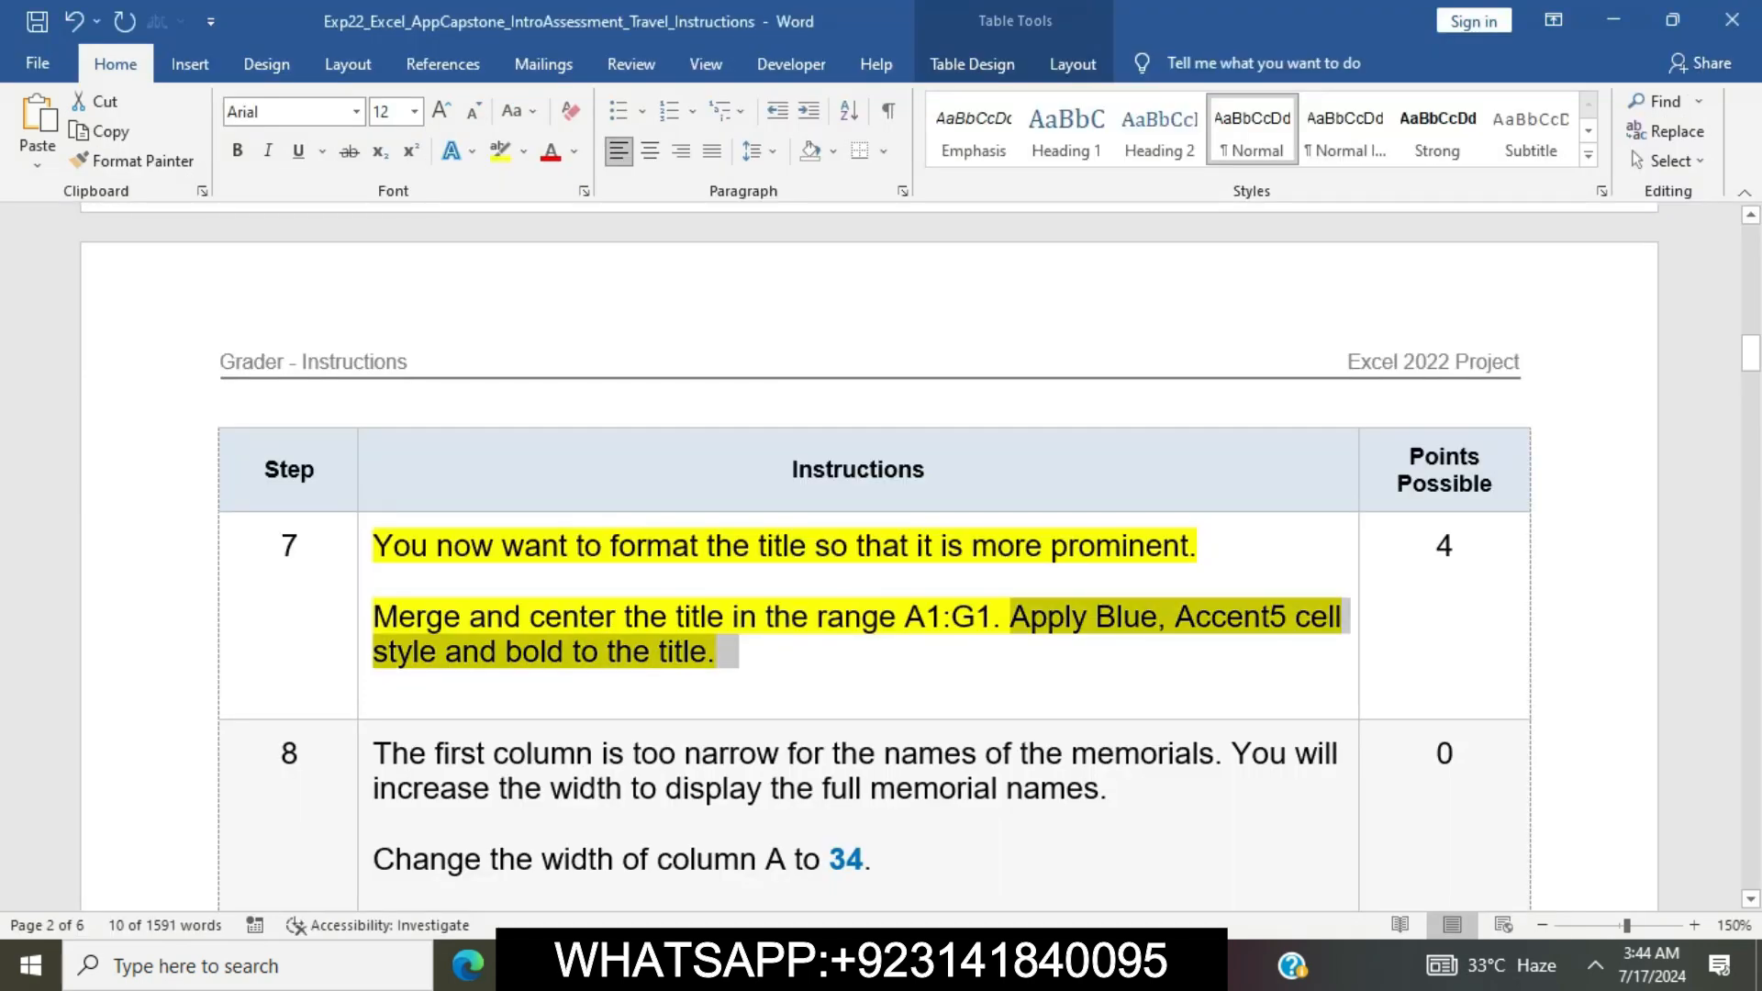
key(alt+Tab)
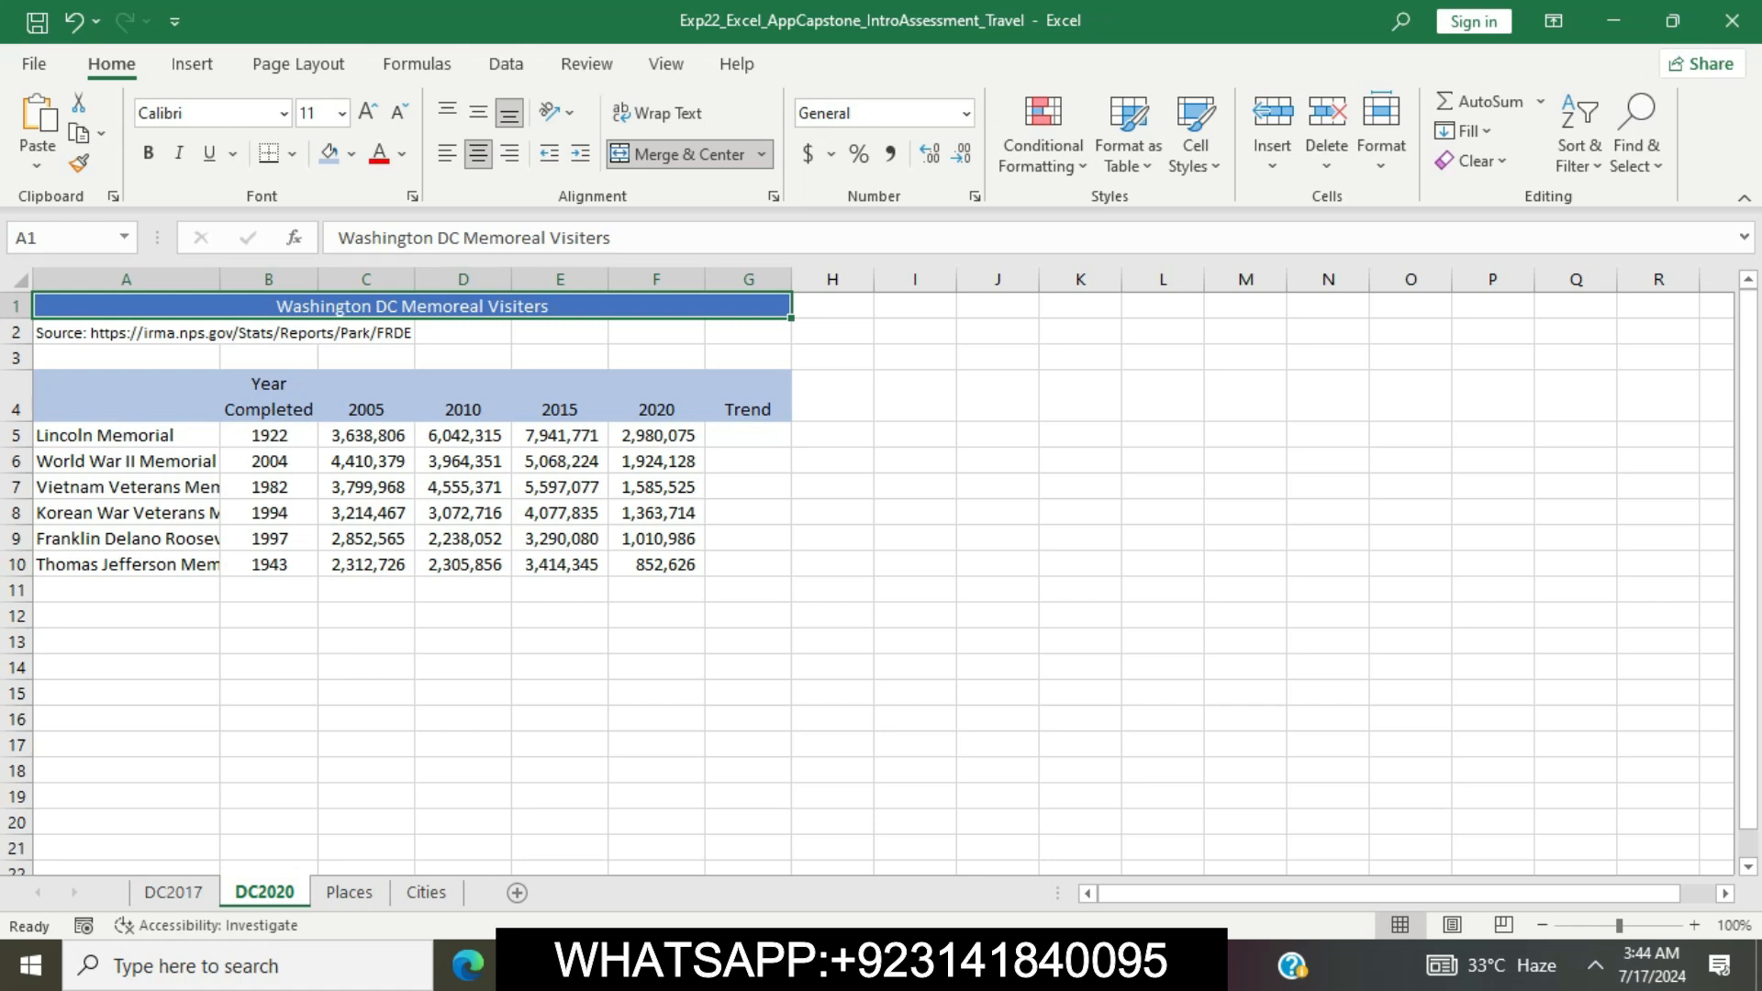
click(148, 152)
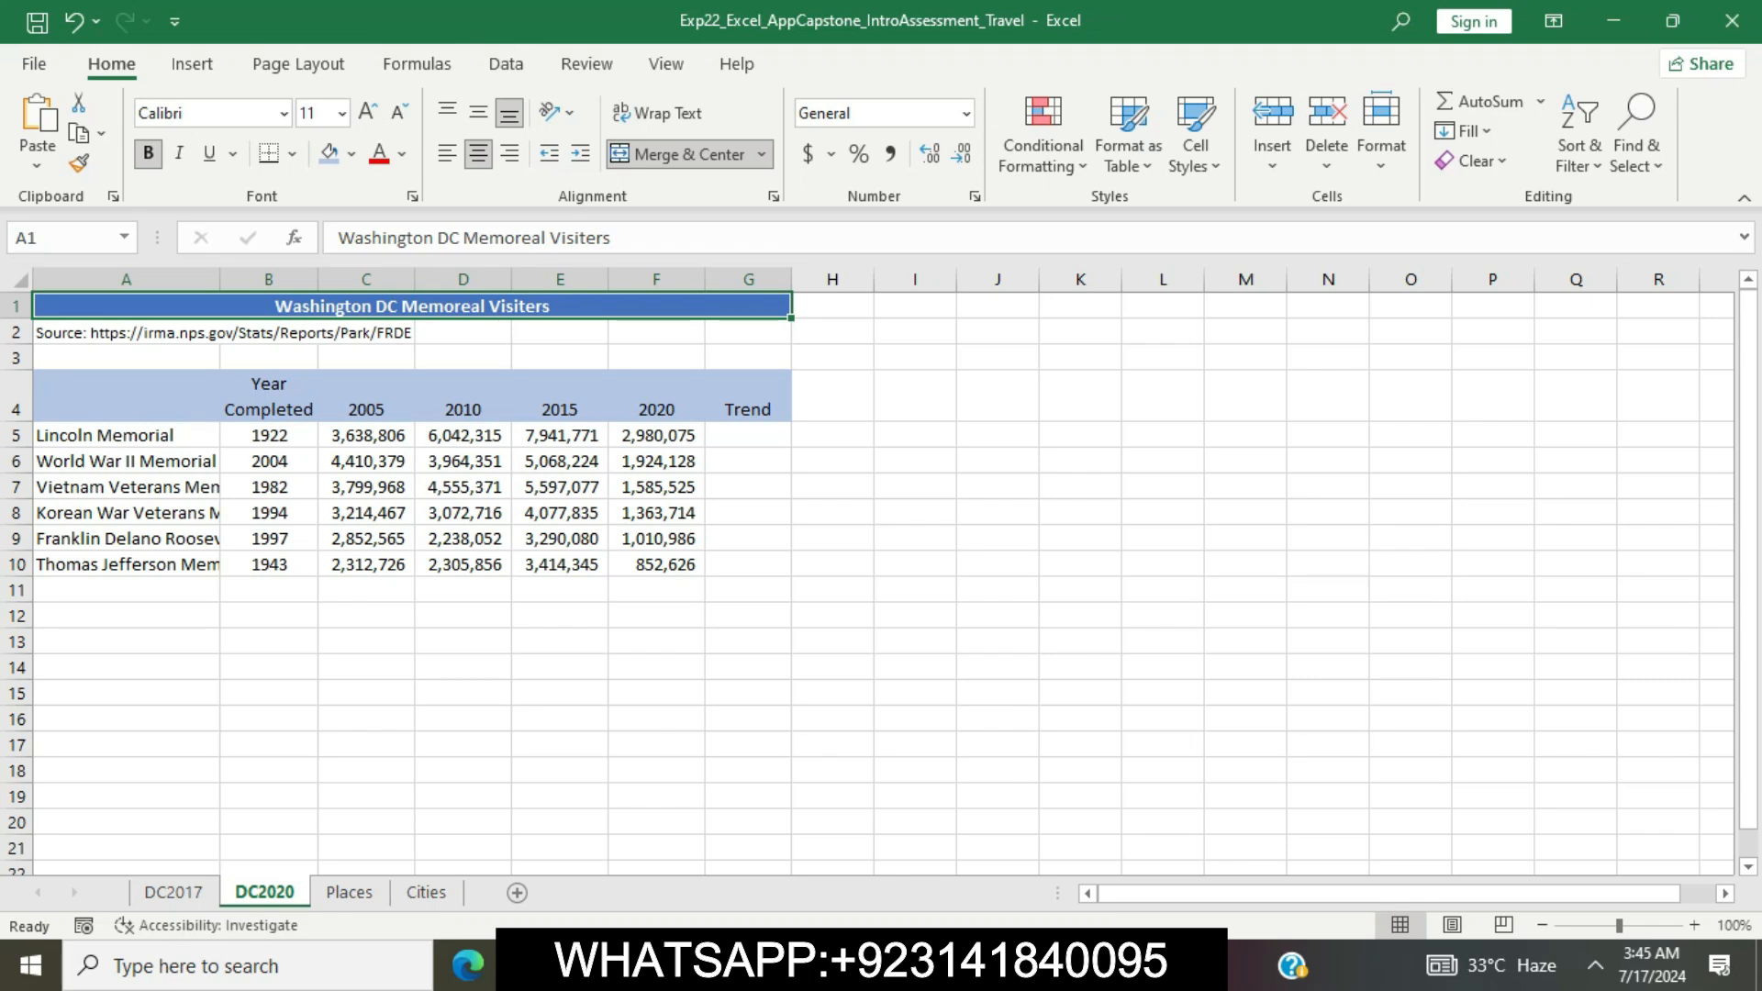
Back in the Word instructions, remove the highlight from step 7 and highlight the step 8 instructions in yellow
key(alt+Tab)
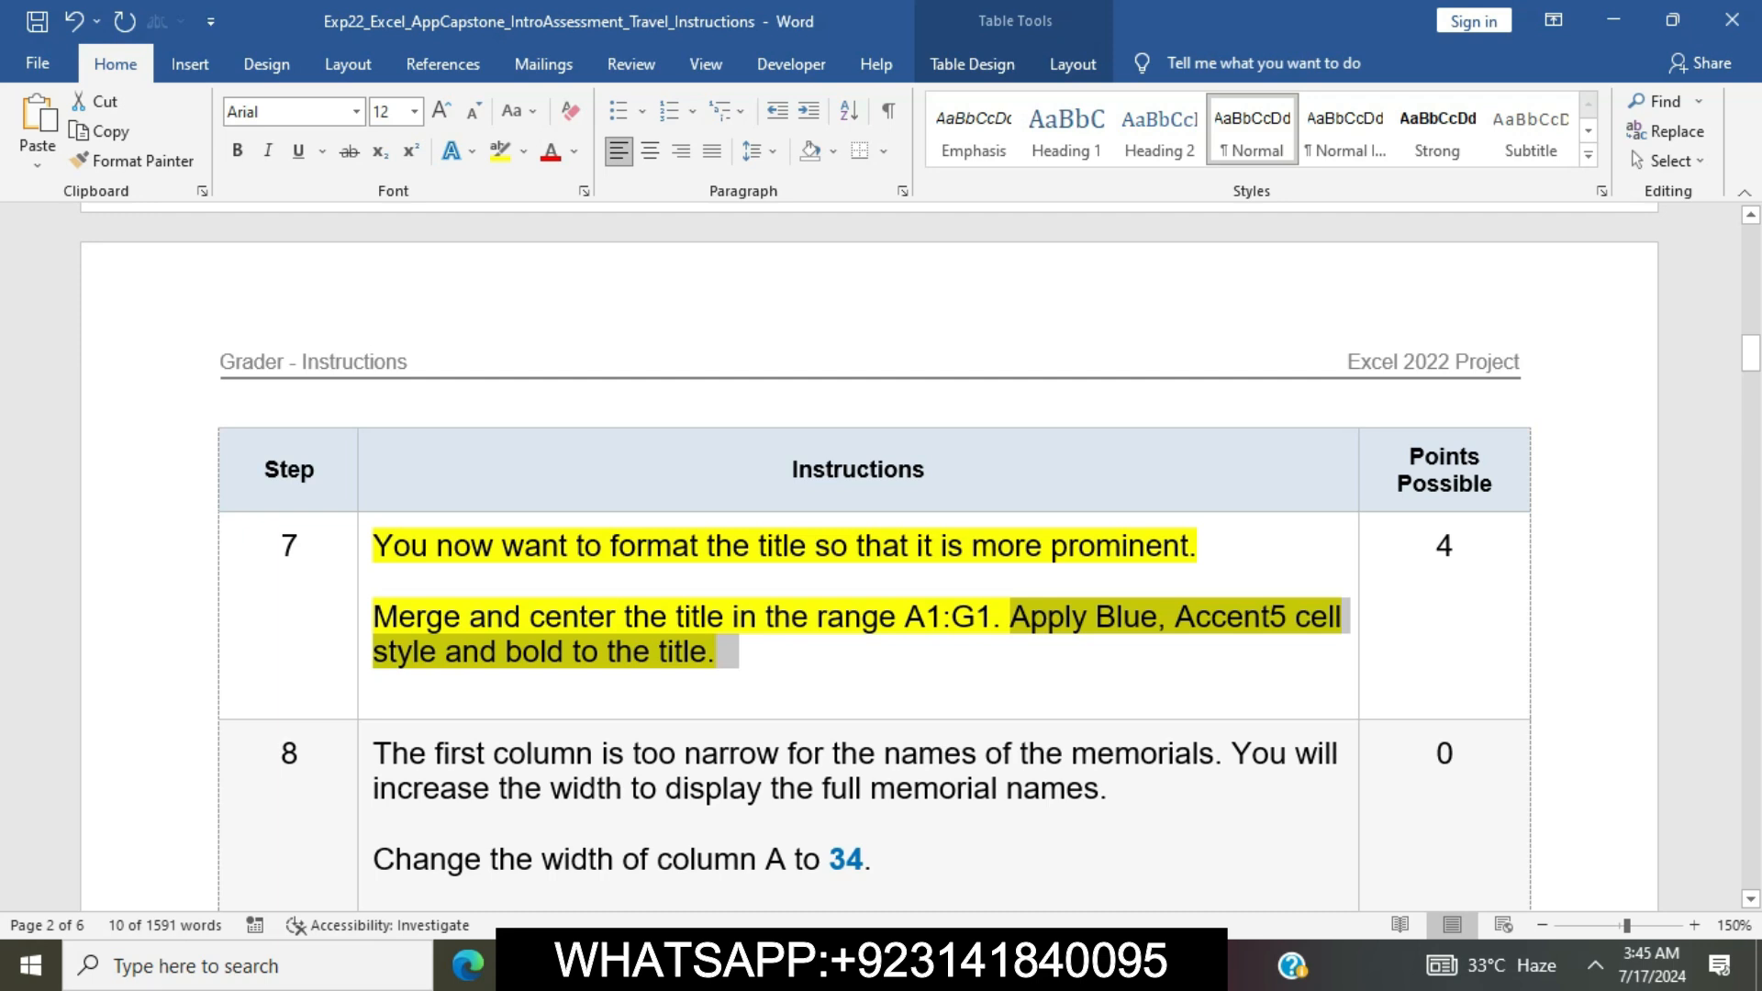
click(374, 686)
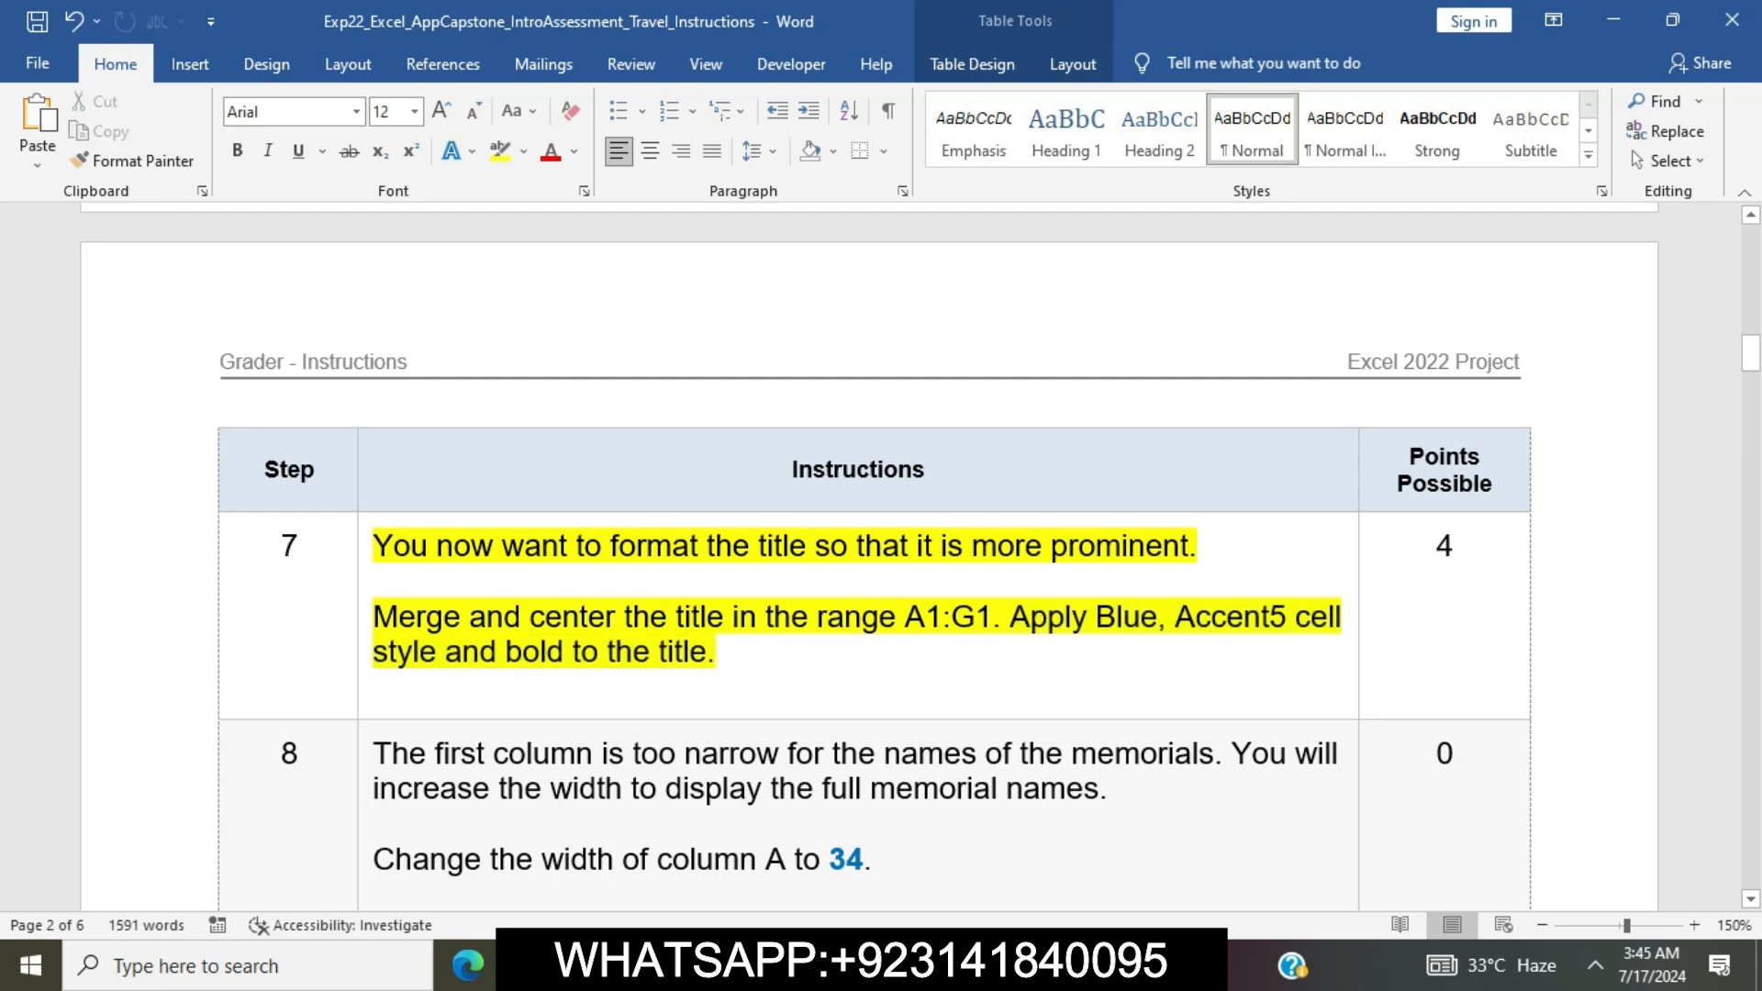
click(364, 552)
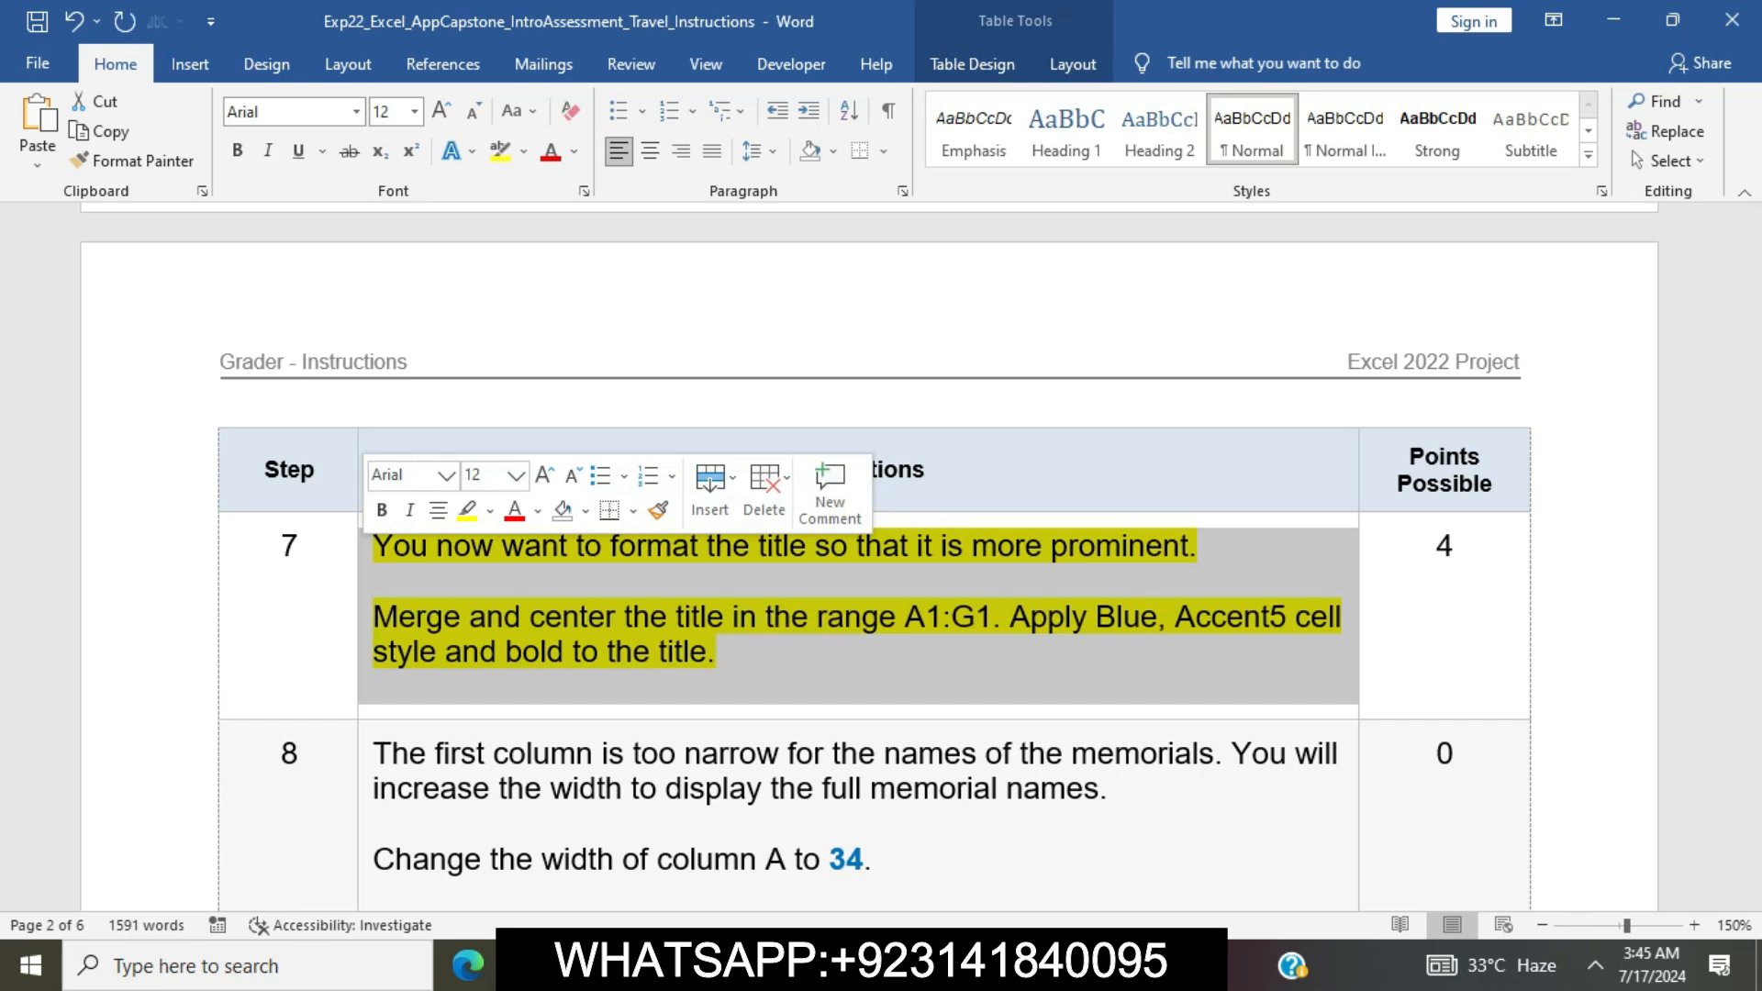
click(467, 511)
click(504, 617)
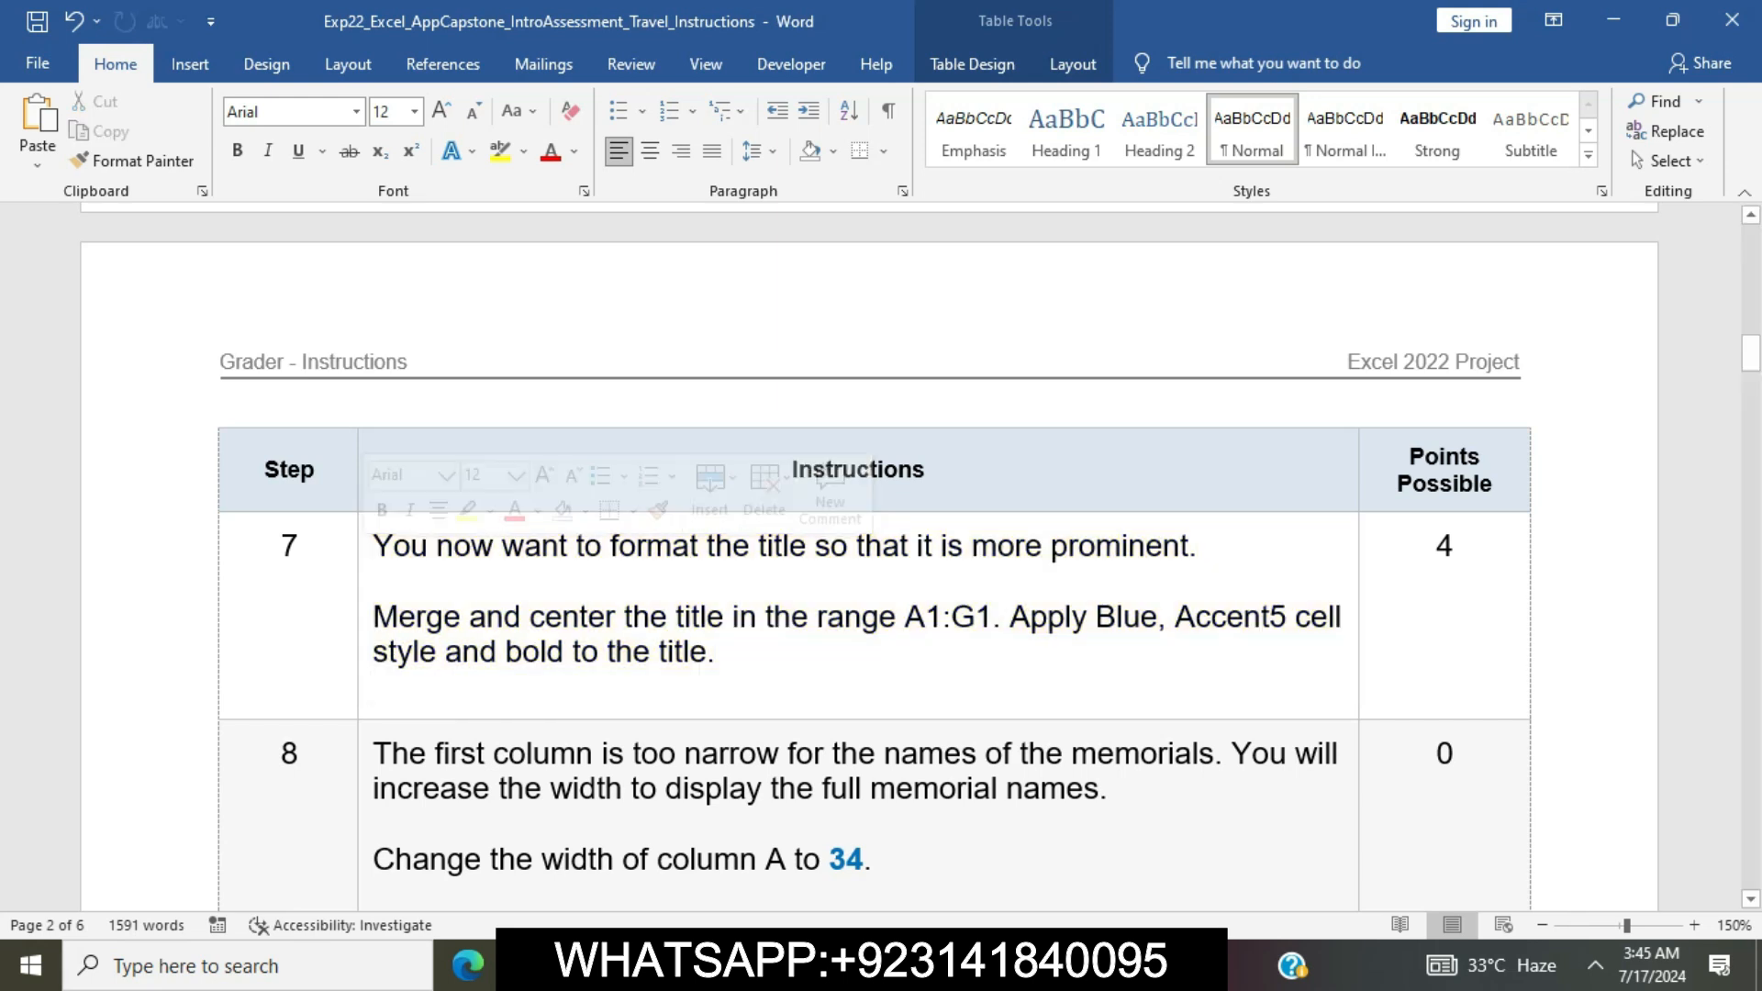
scroll(826, 551, down, 3)
scroll(826, 551, down, 1)
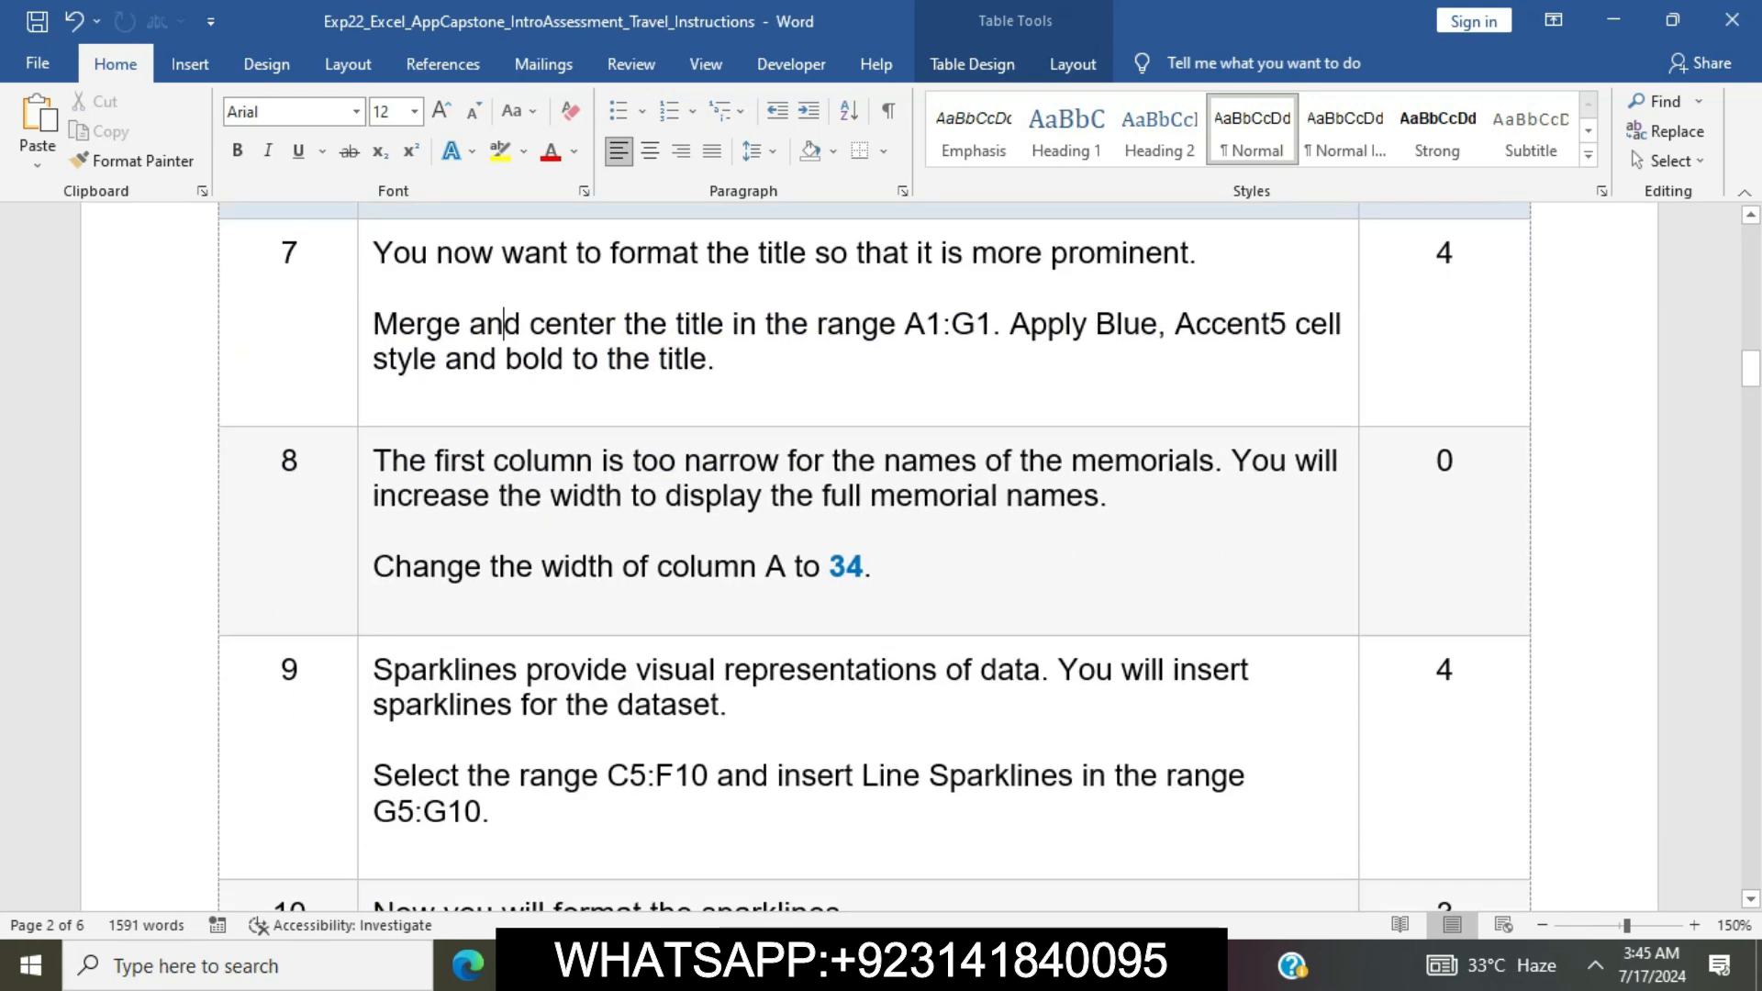
click(366, 466)
click(473, 425)
click(504, 324)
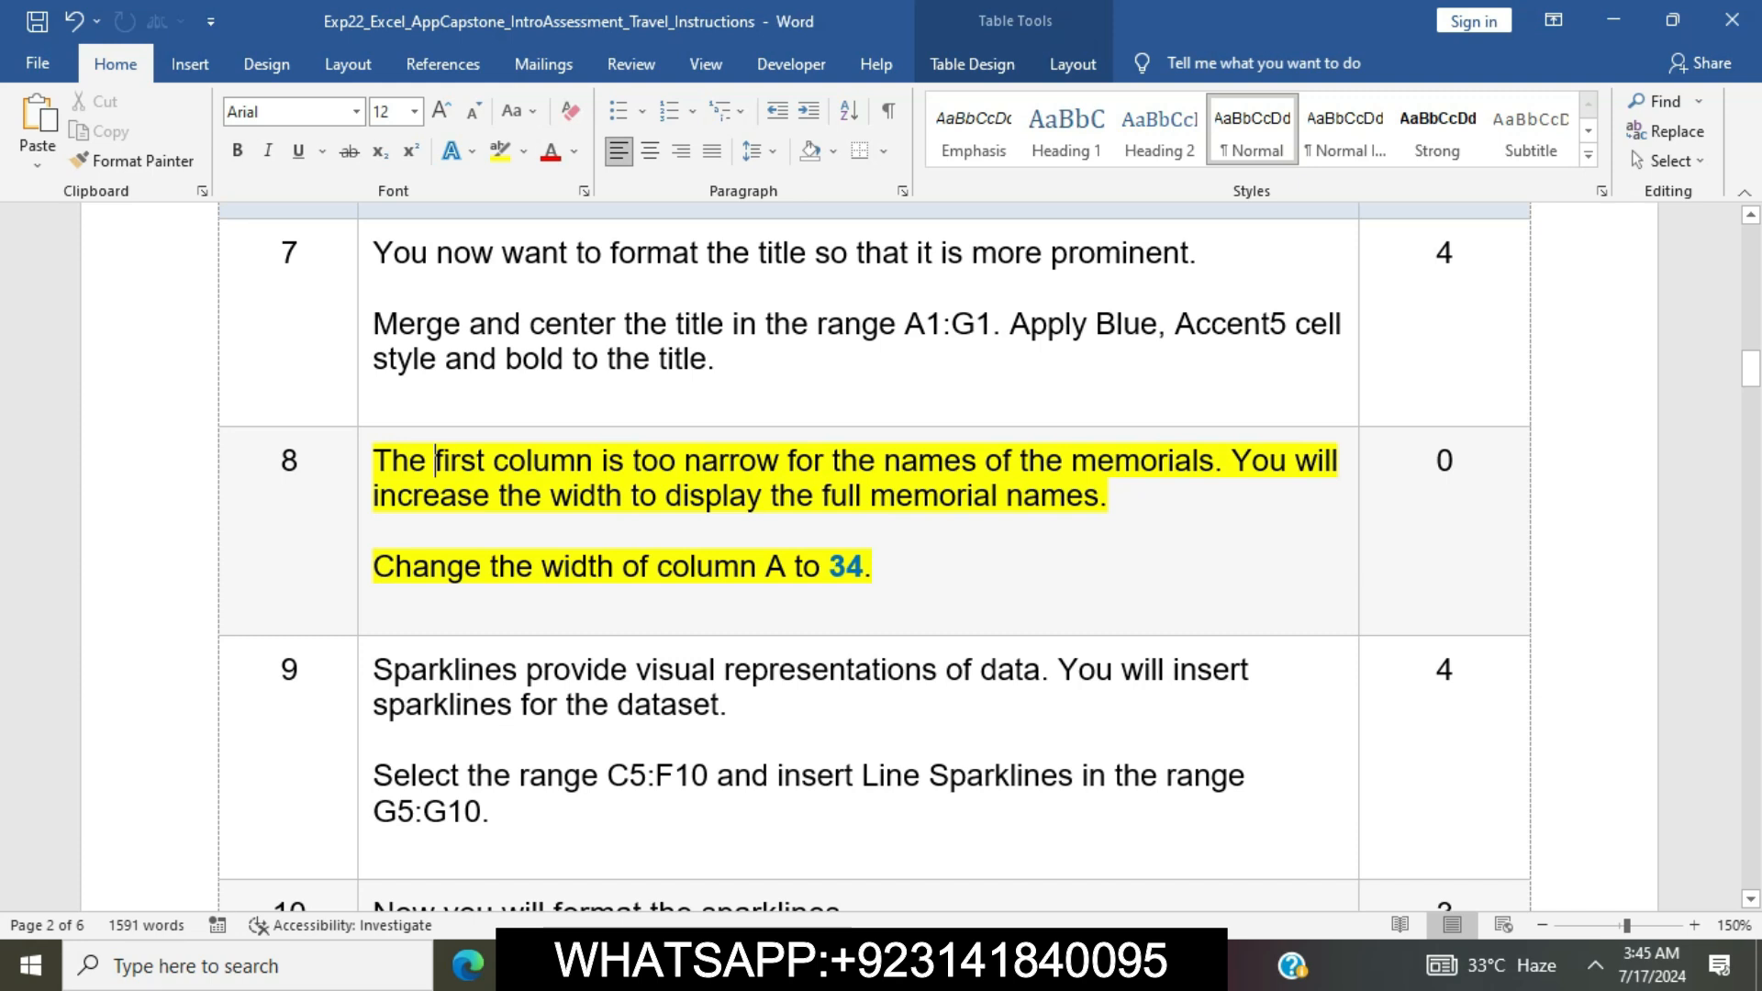
Mark the column width instruction in Word's step 8, switch to Excel and set the width of column A to 34
drag(373, 566, 872, 566)
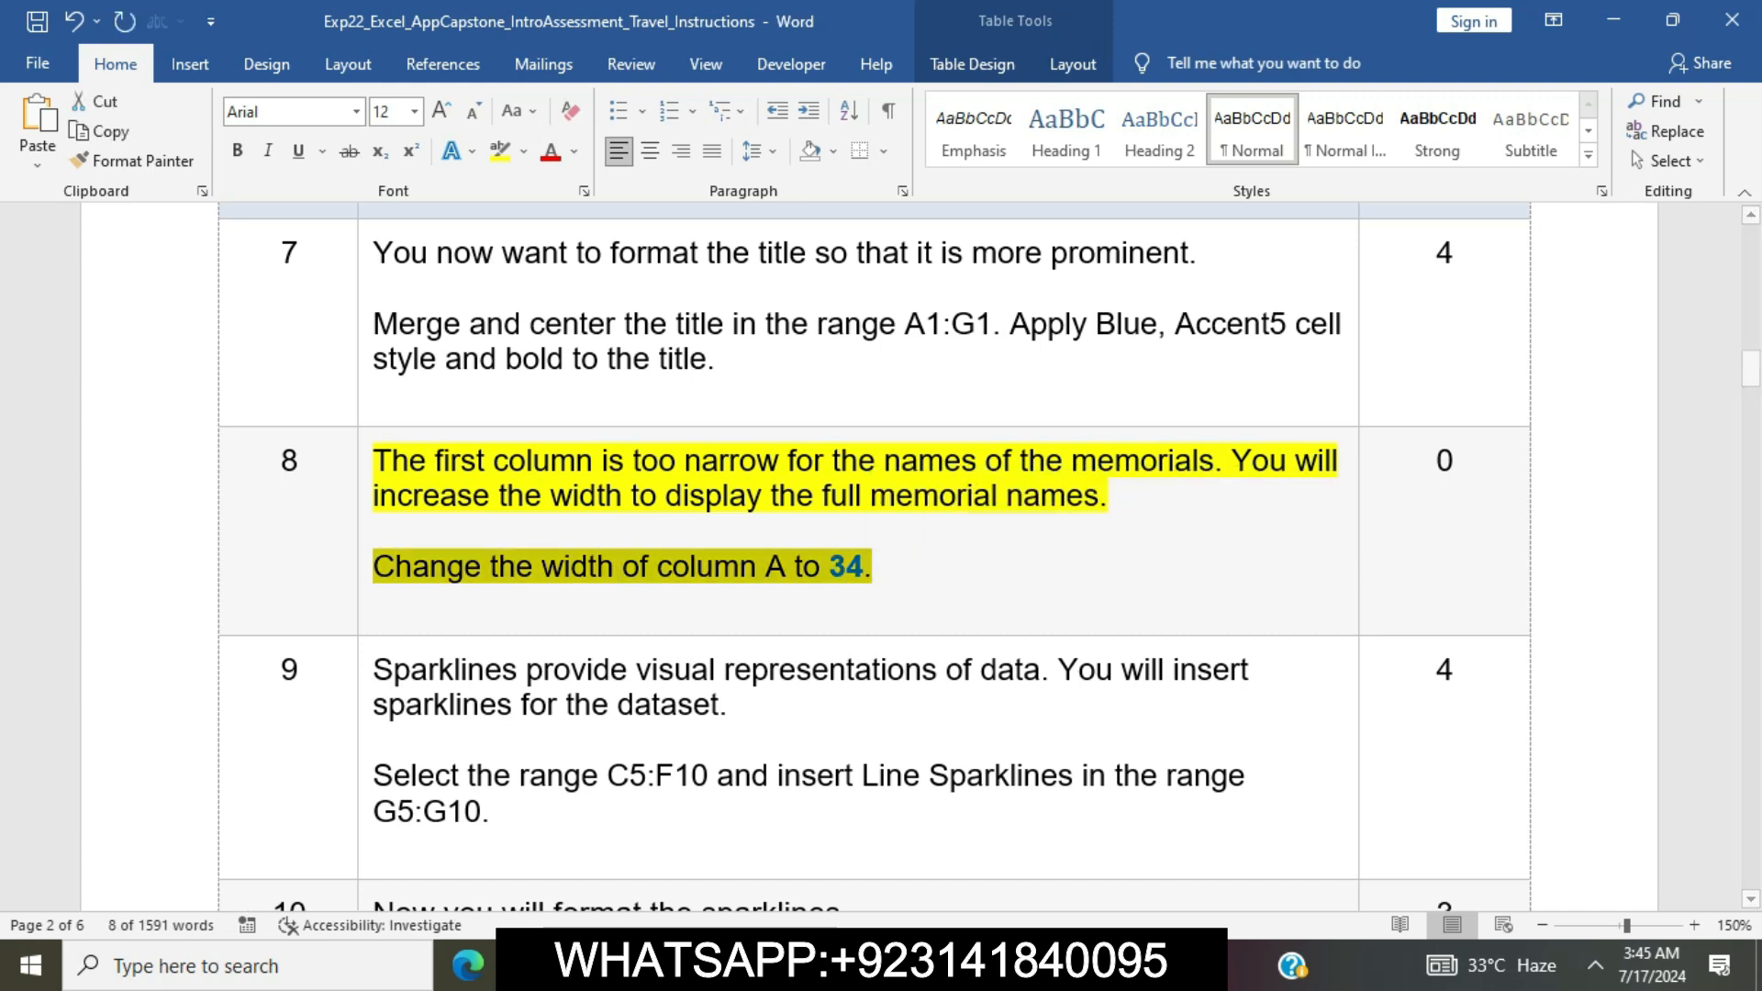
key(alt+Tab)
click(95, 279)
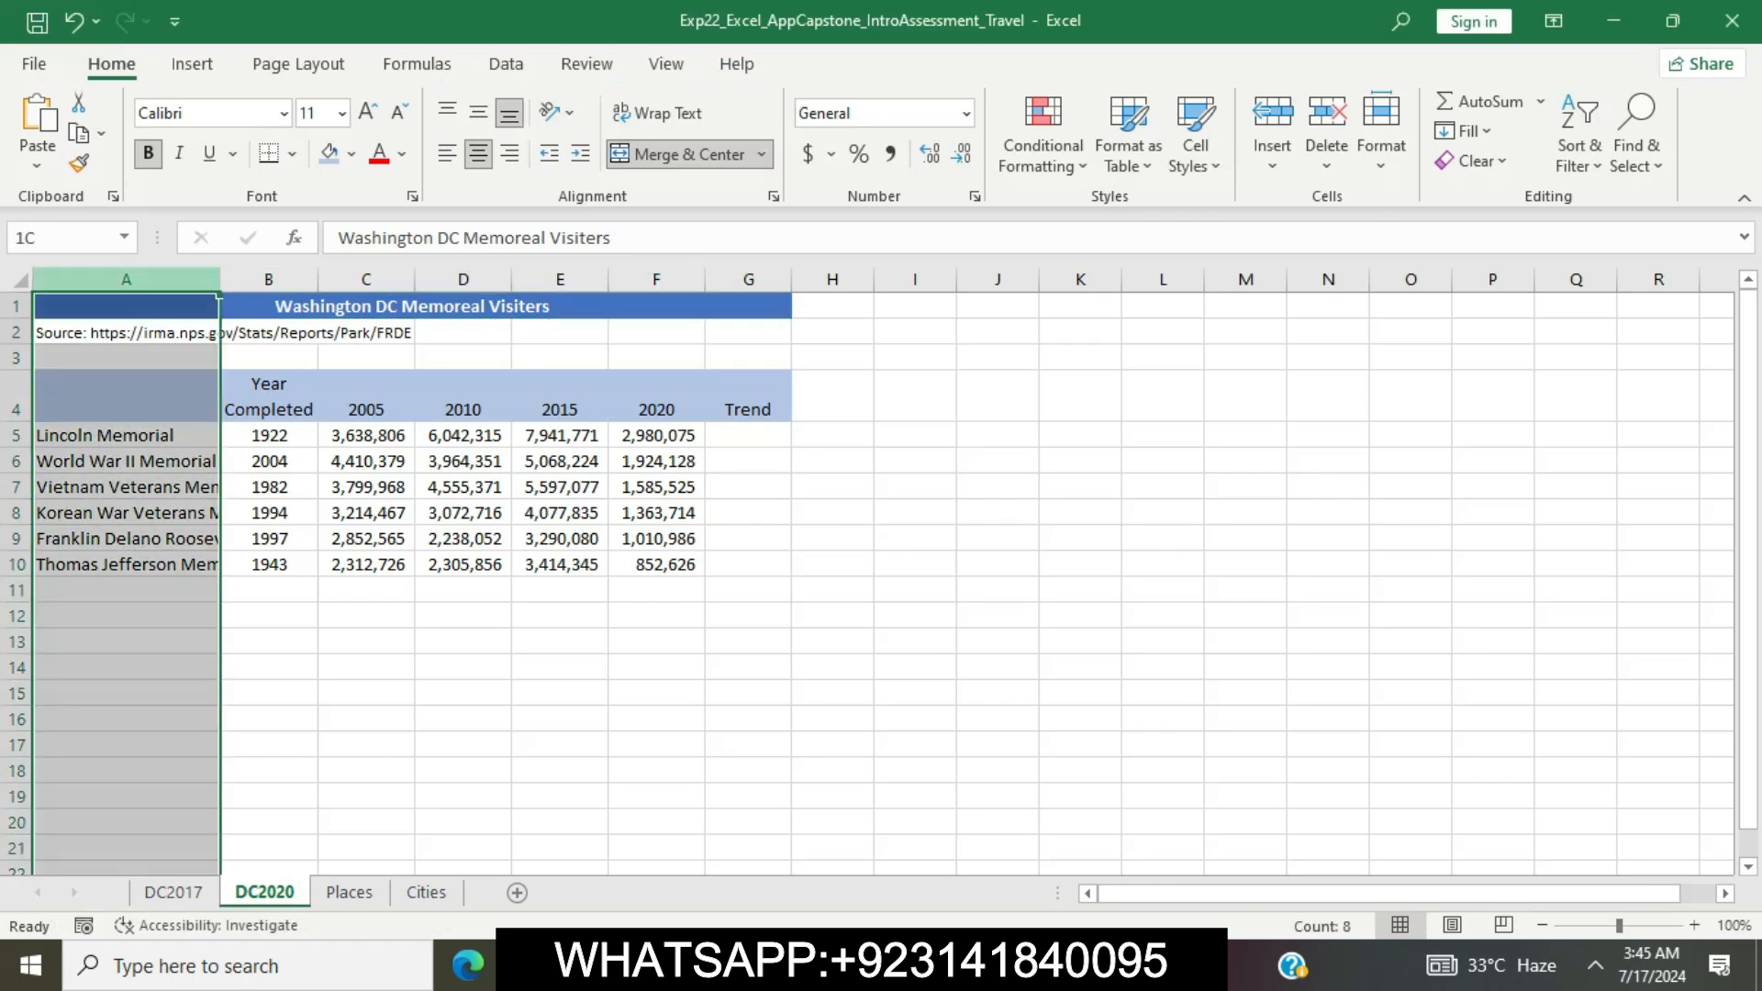
right_click(96, 279)
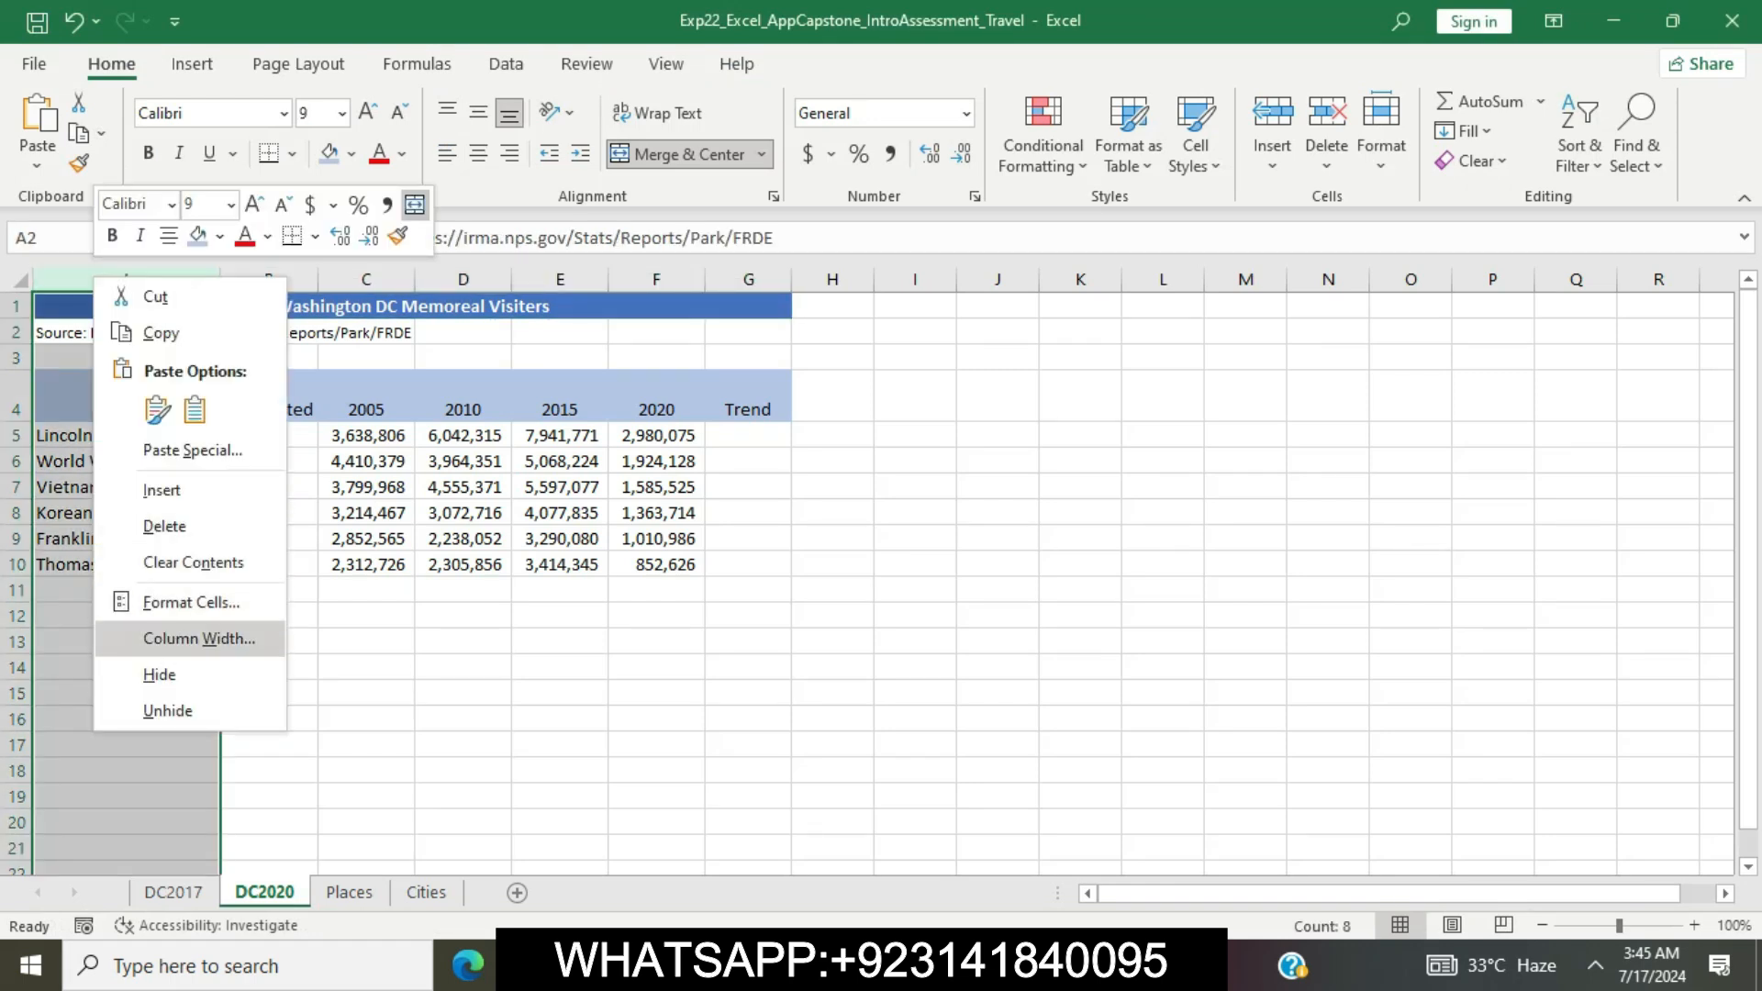
click(199, 638)
text(34)
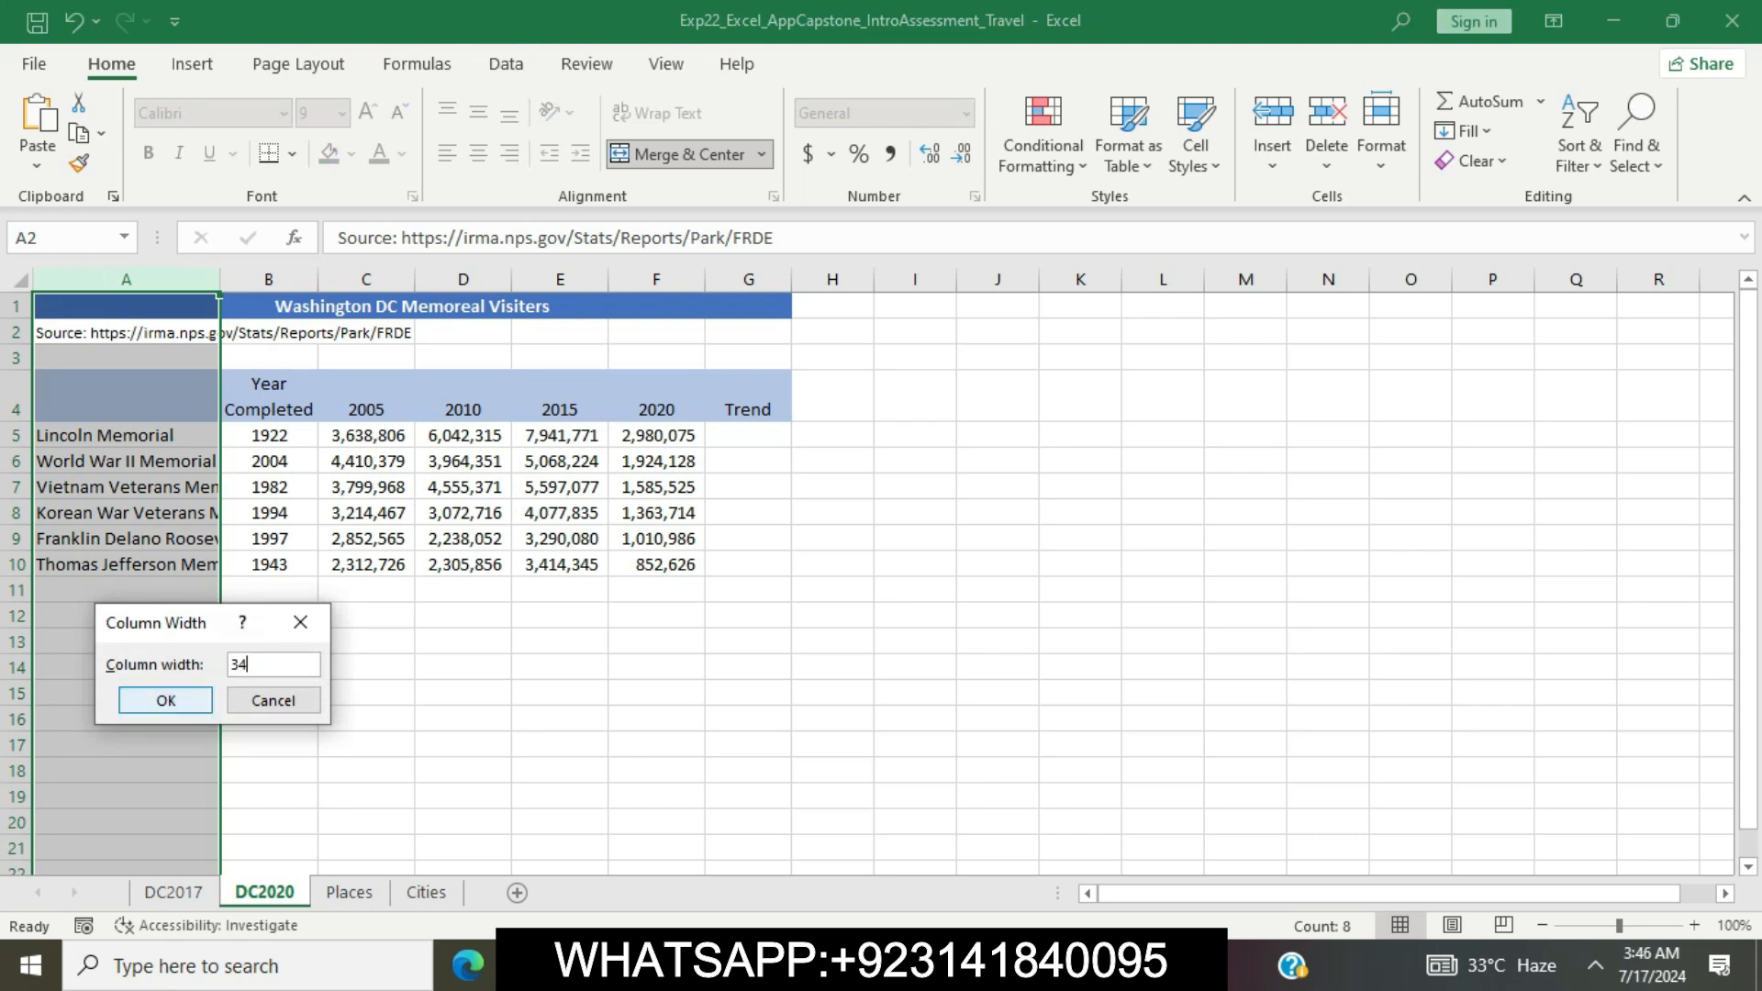
click(166, 701)
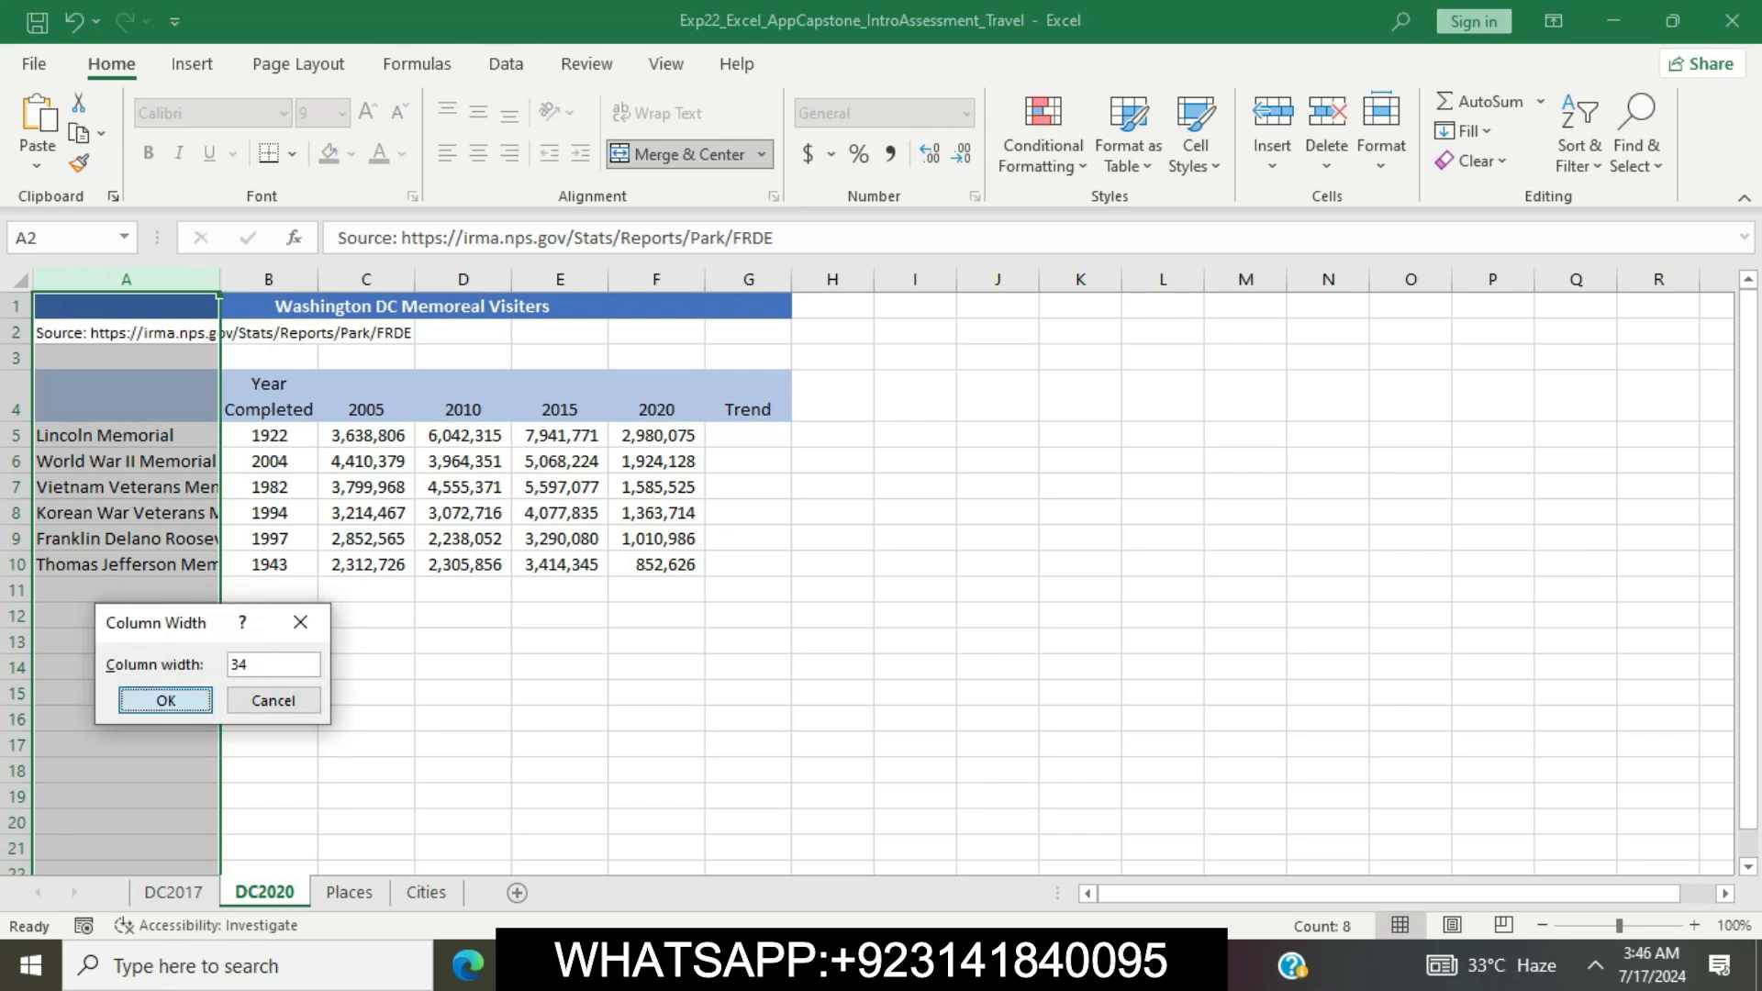
click(589, 745)
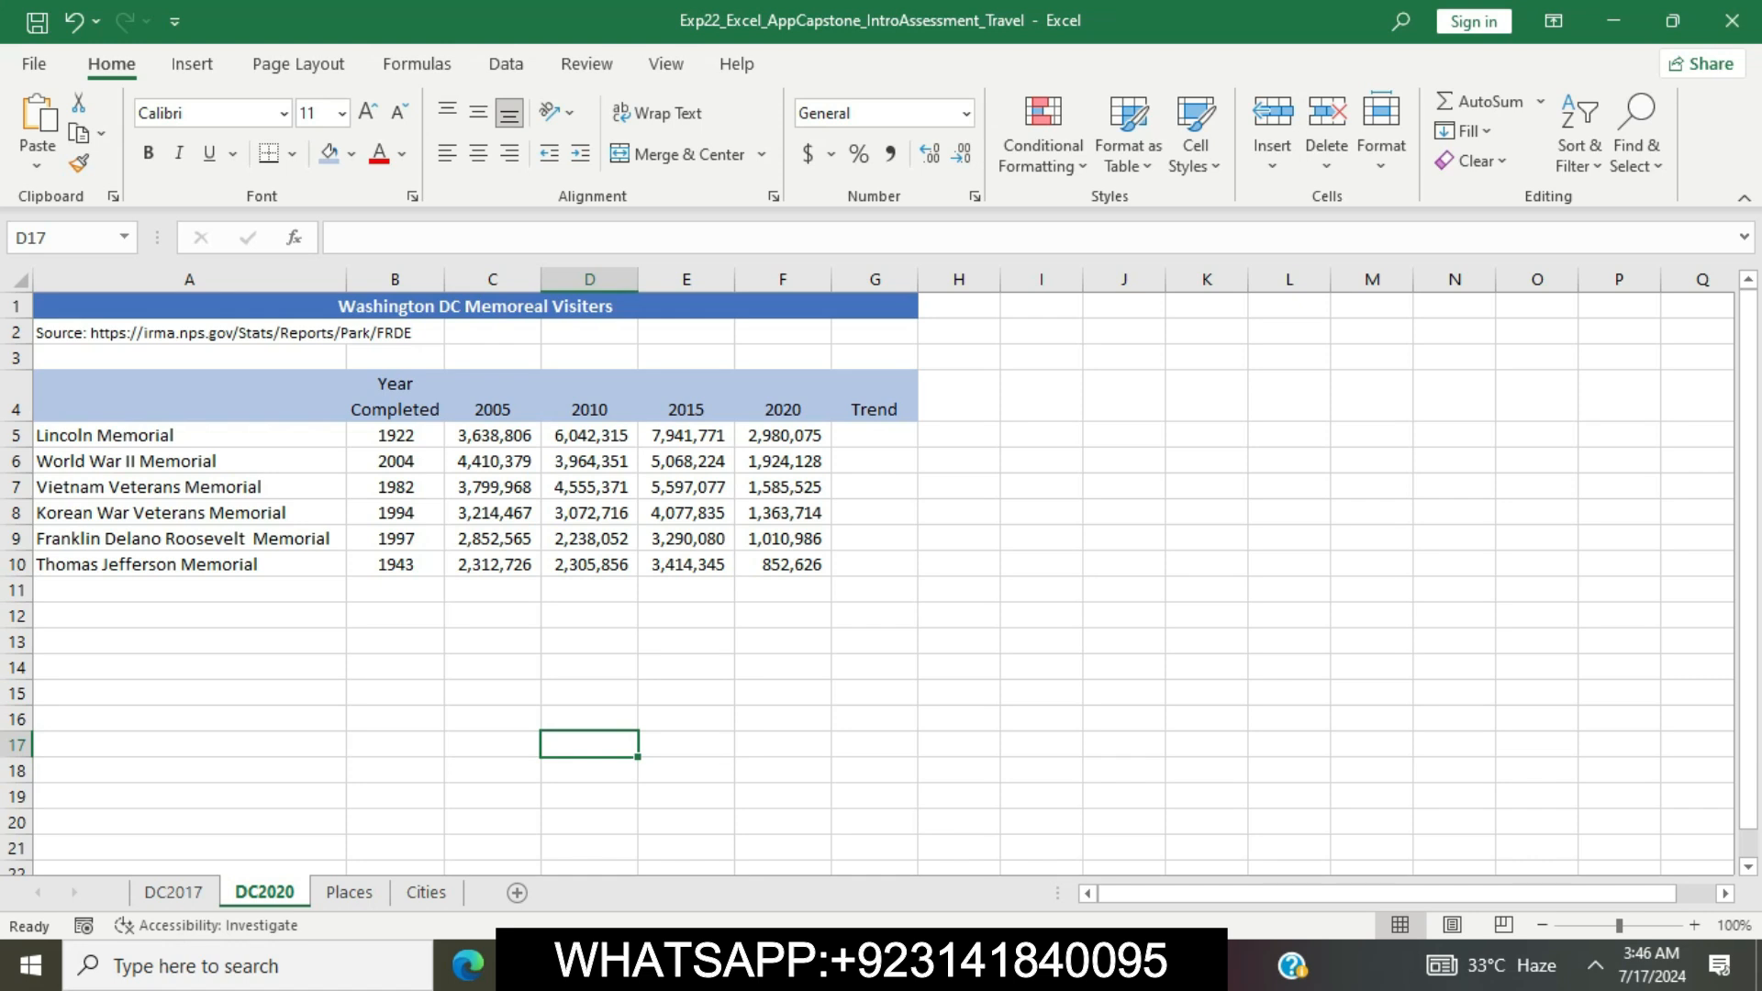
Return to the Word instructions, clear the highlight from step 8 and highlight the step 9 text in yellow
key(alt+Tab)
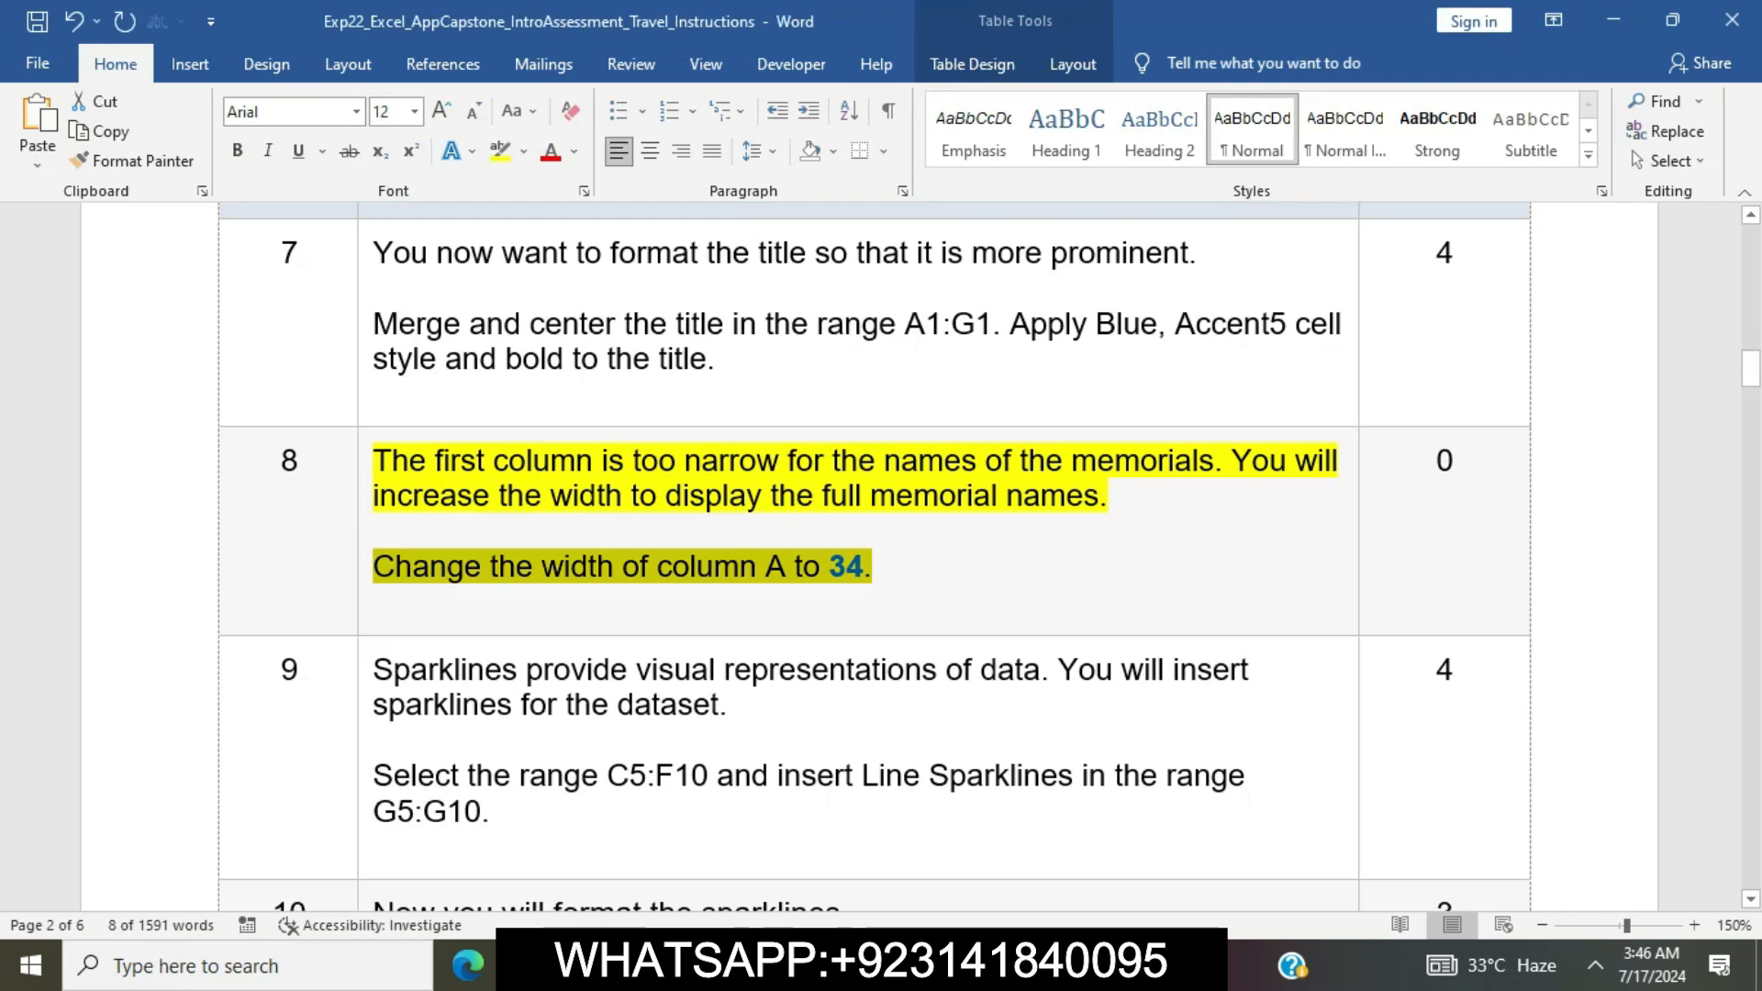
click(374, 531)
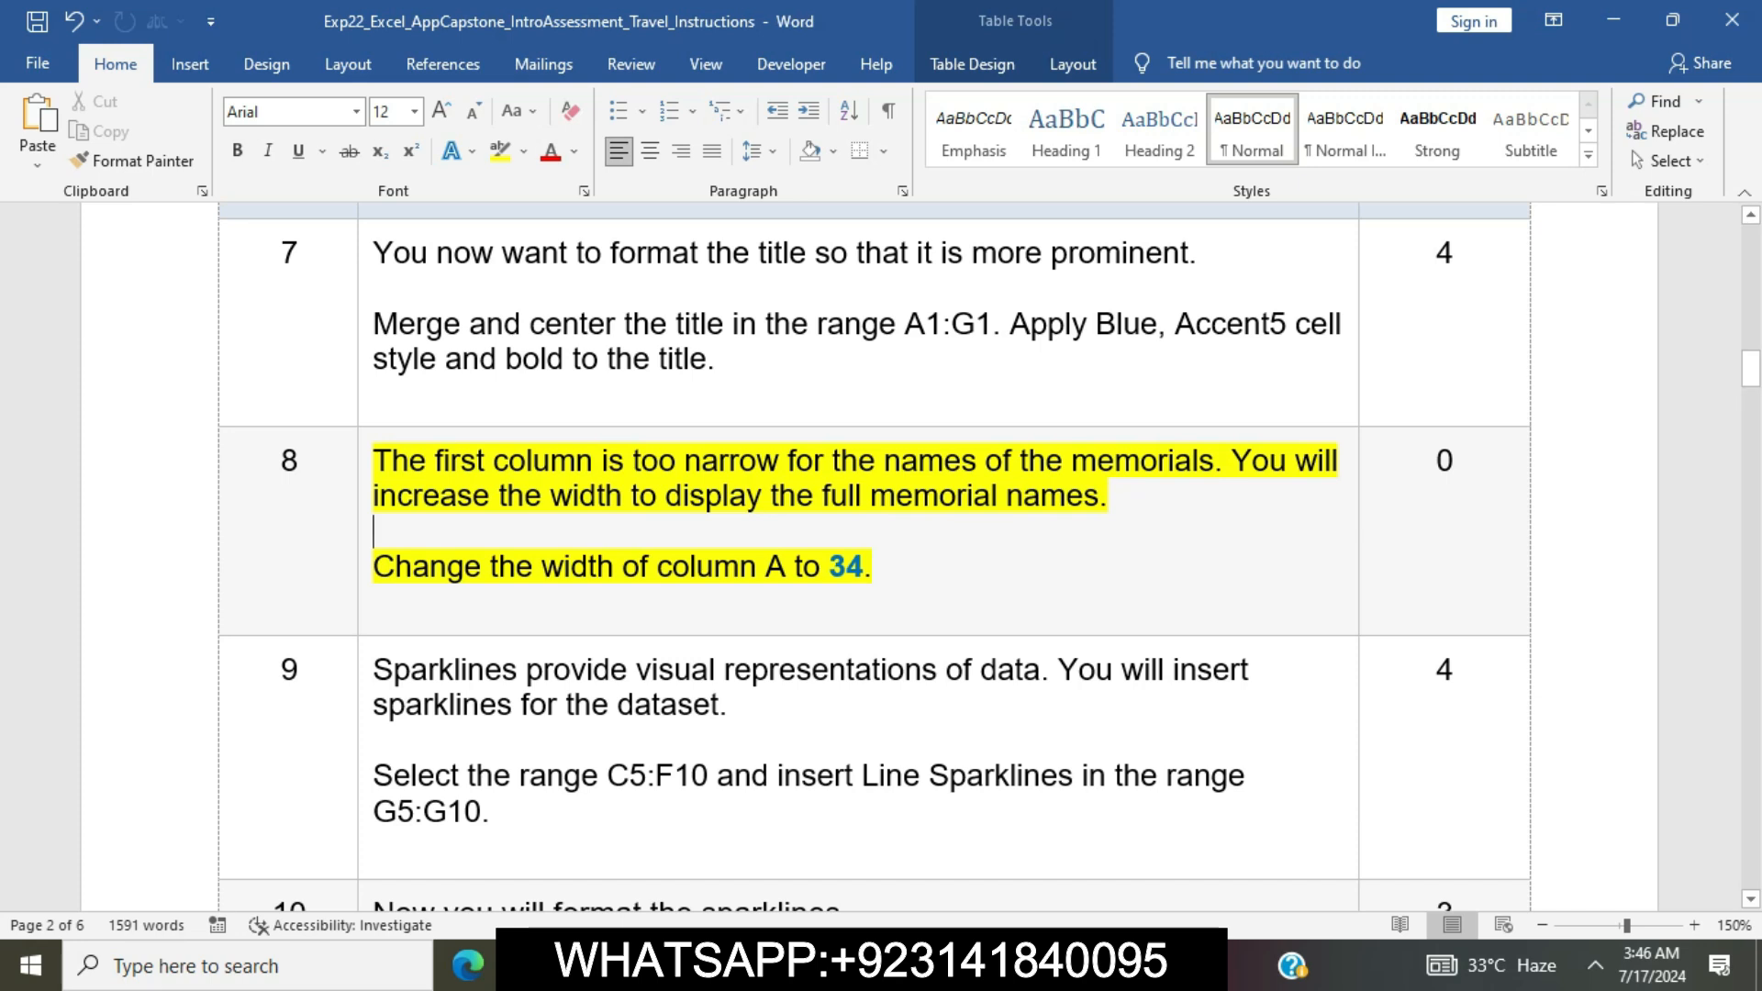
click(364, 468)
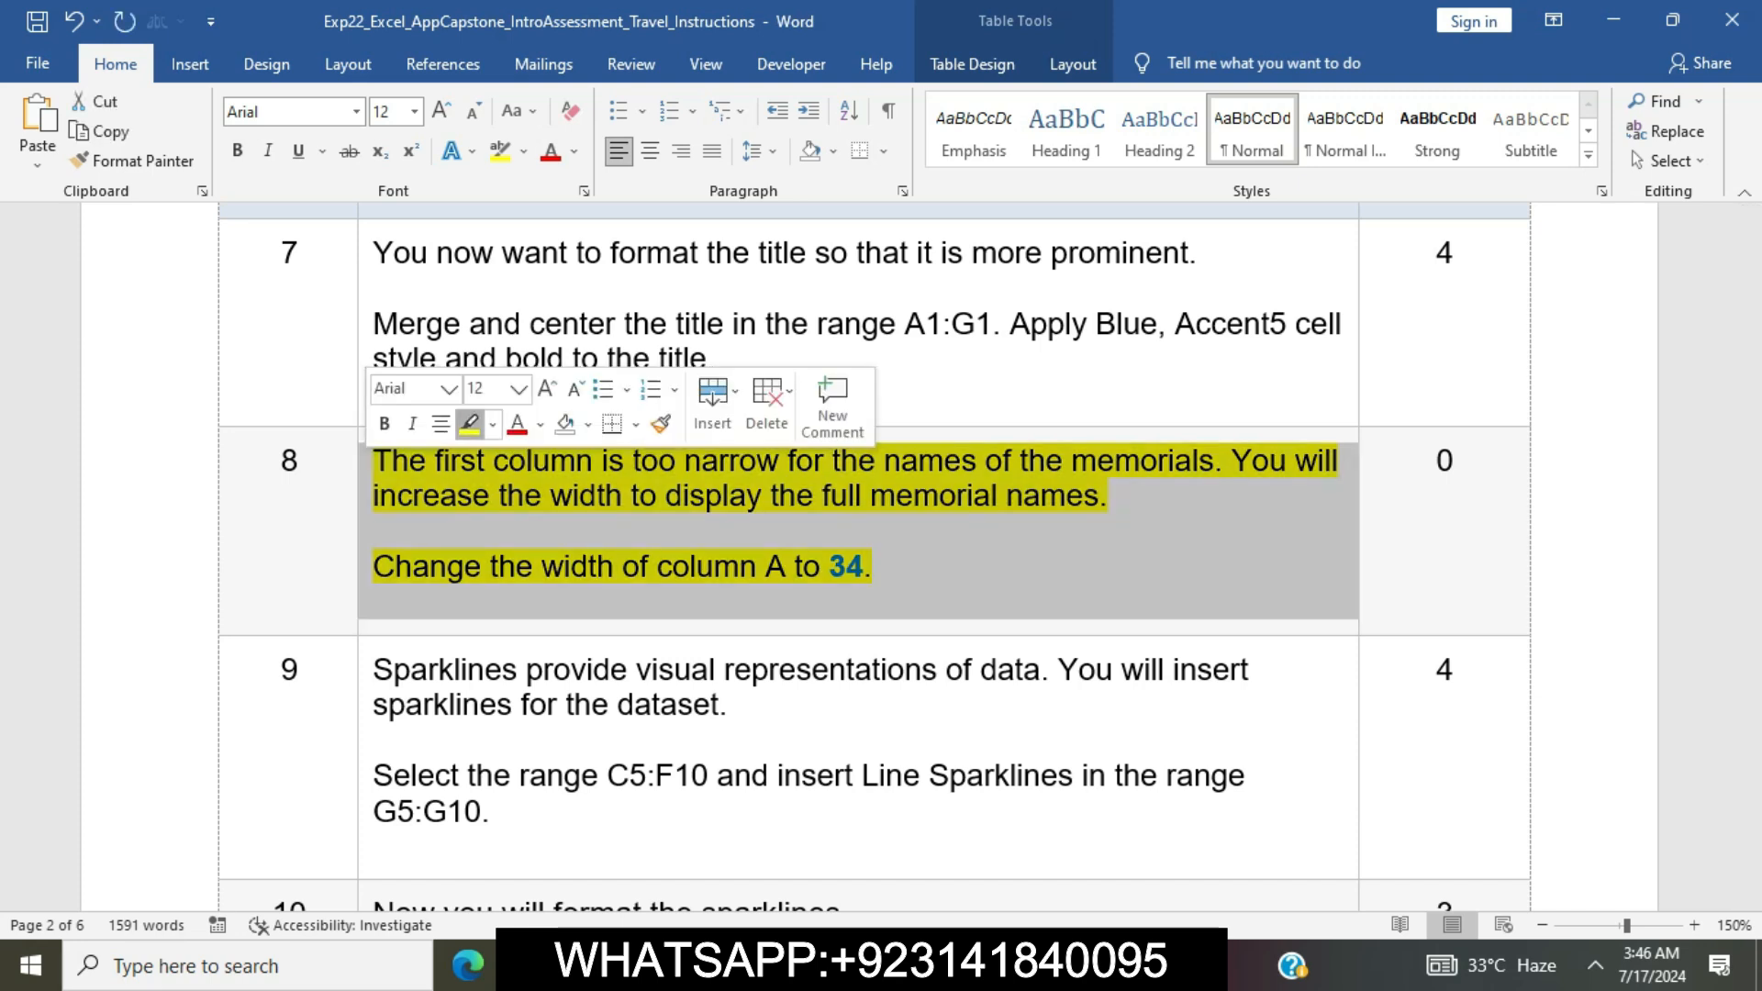
click(470, 424)
click(517, 567)
scroll(517, 567, down, 2)
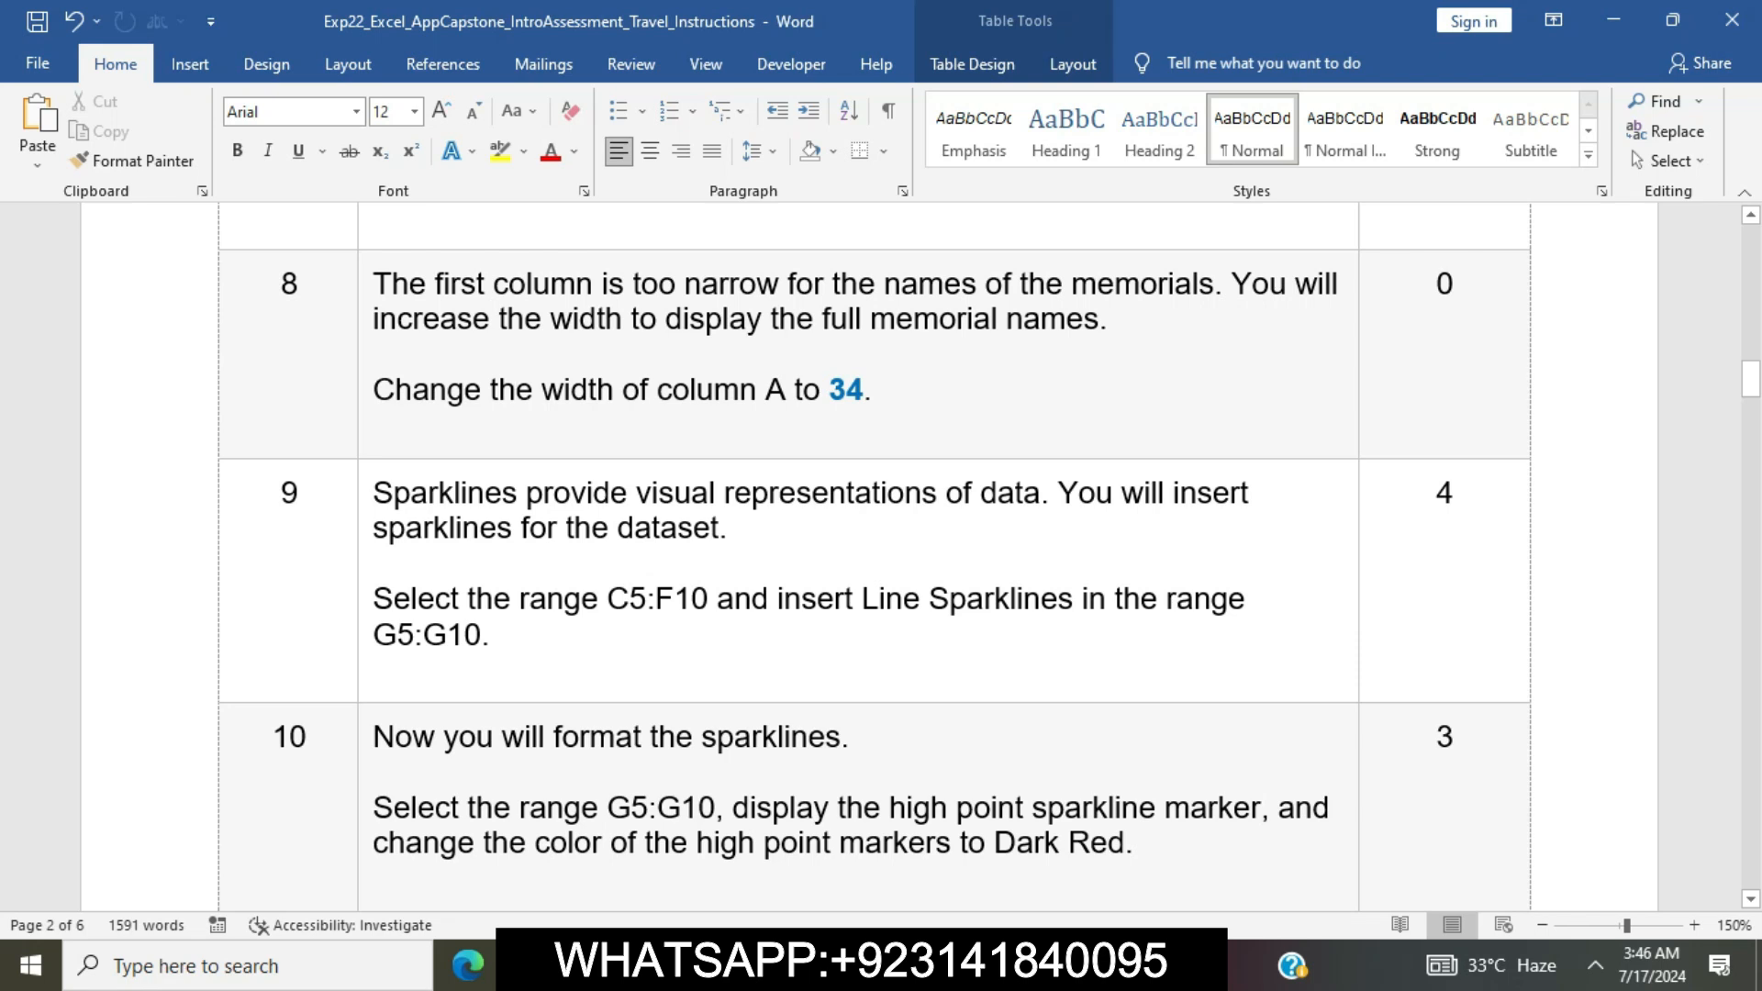
click(365, 498)
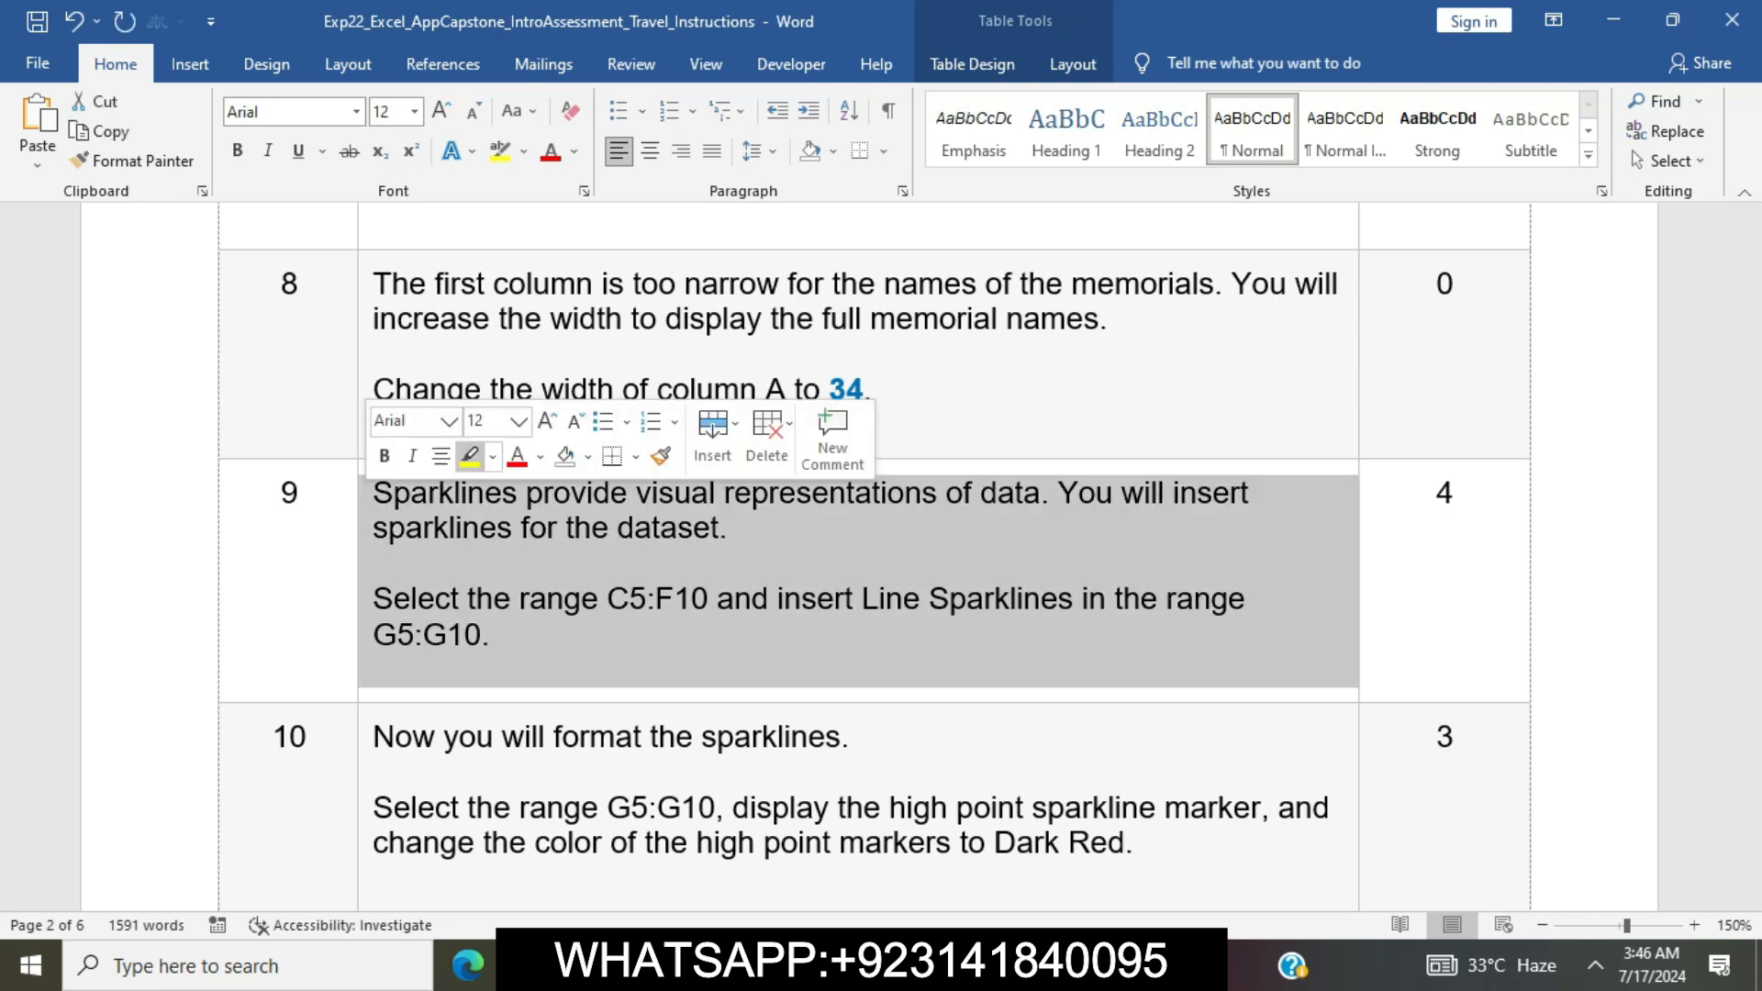
click(469, 456)
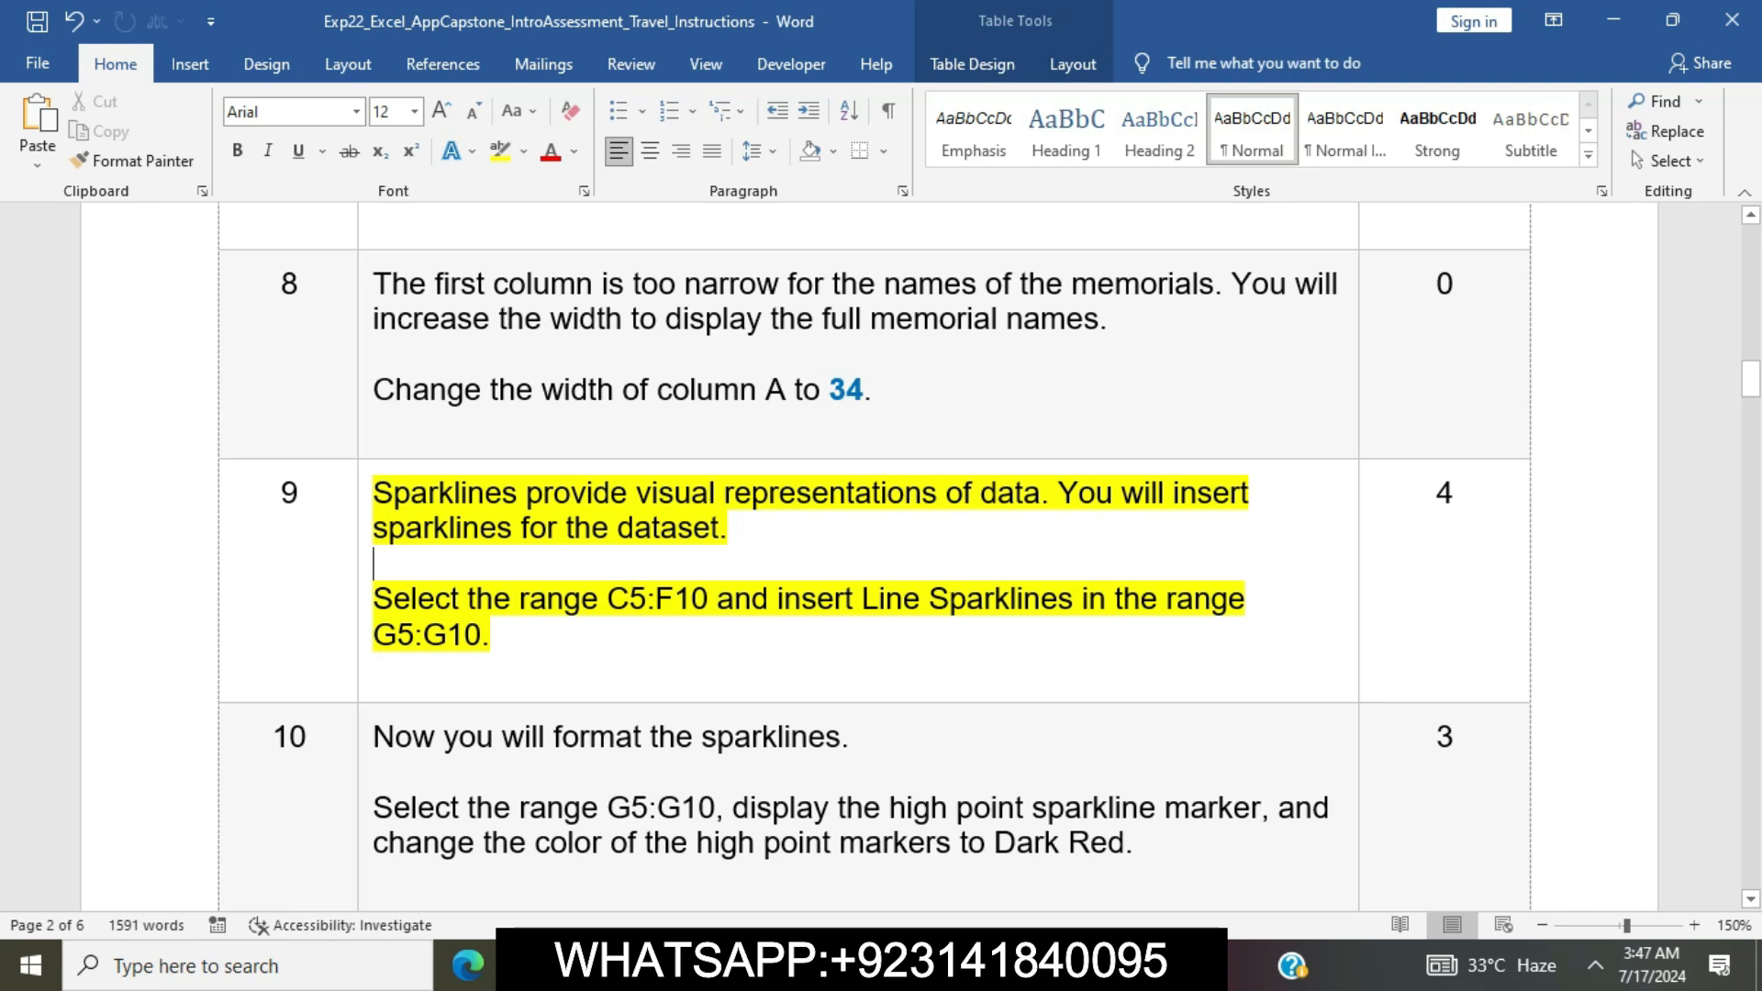
Copy the range reference C5:F10 from Word's step 9, switch to Excel and select that range on the DC2020 sheet
drag(607, 600, 713, 602)
key(ctrl+c)
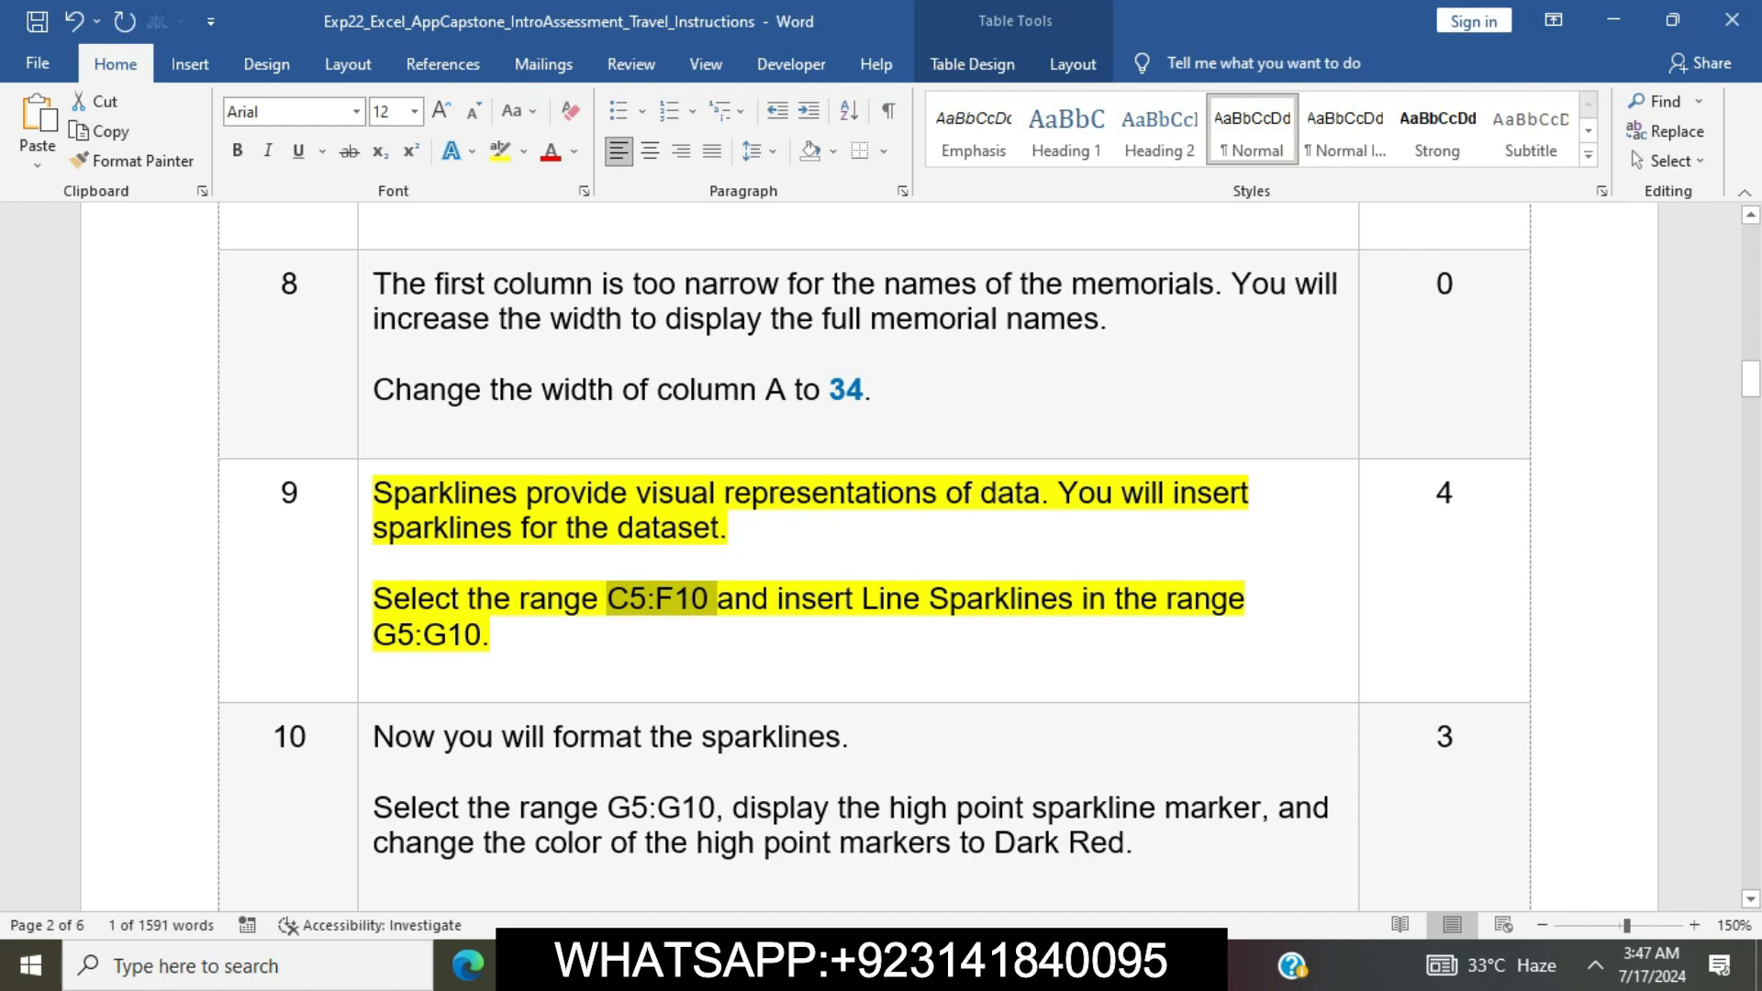
key(alt+Tab)
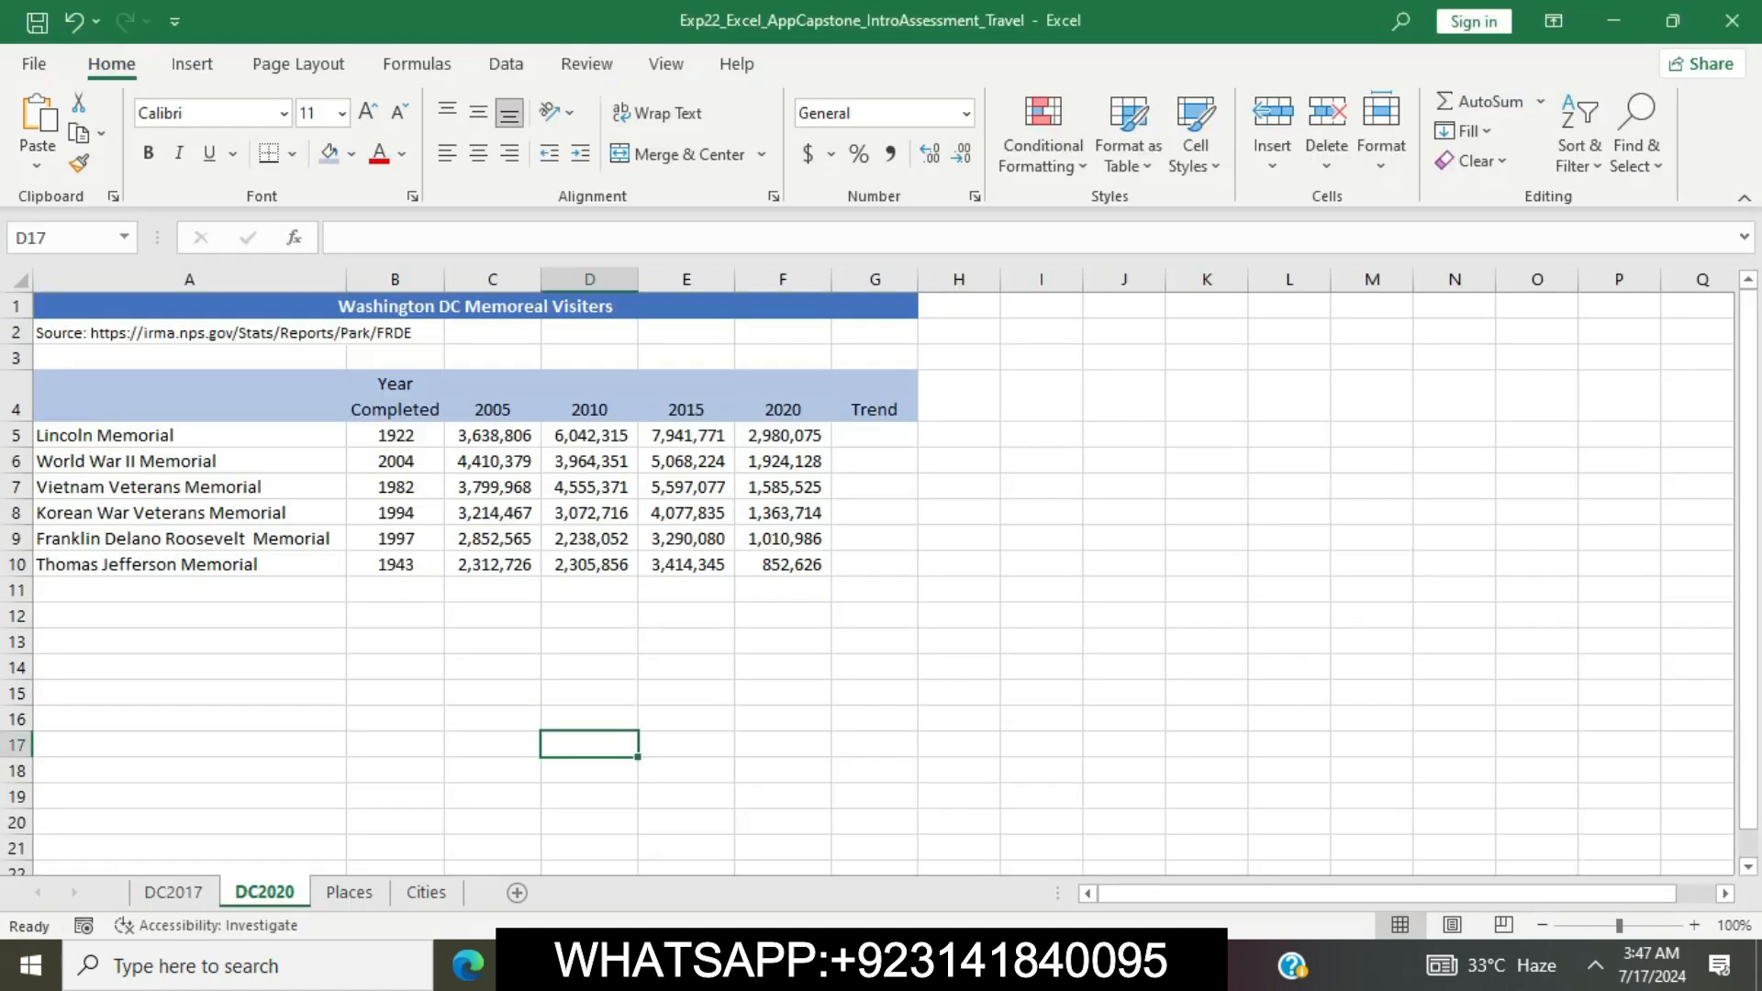
key(ctrl+v)
key(Return)
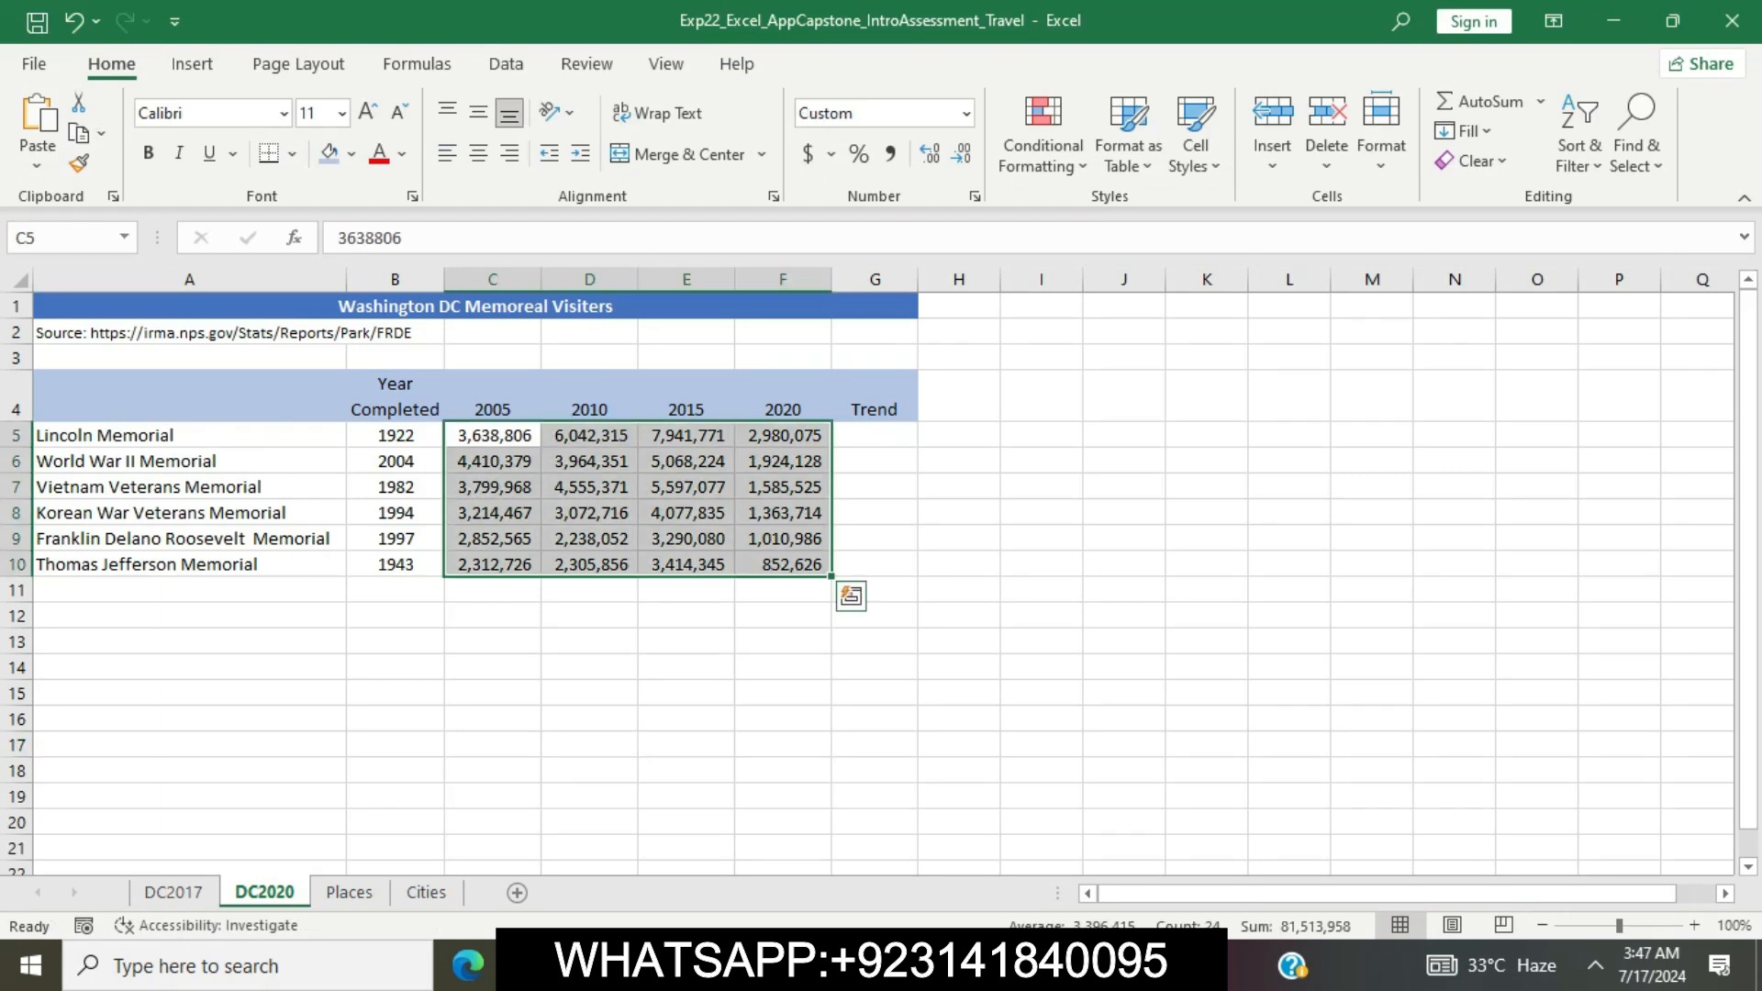
Mark the Line Sparklines instruction in Word's step 9, switch to Excel and start inserting Line sparklines with C5:F10 as the data range
key(alt+Tab)
drag(778, 598, 1083, 599)
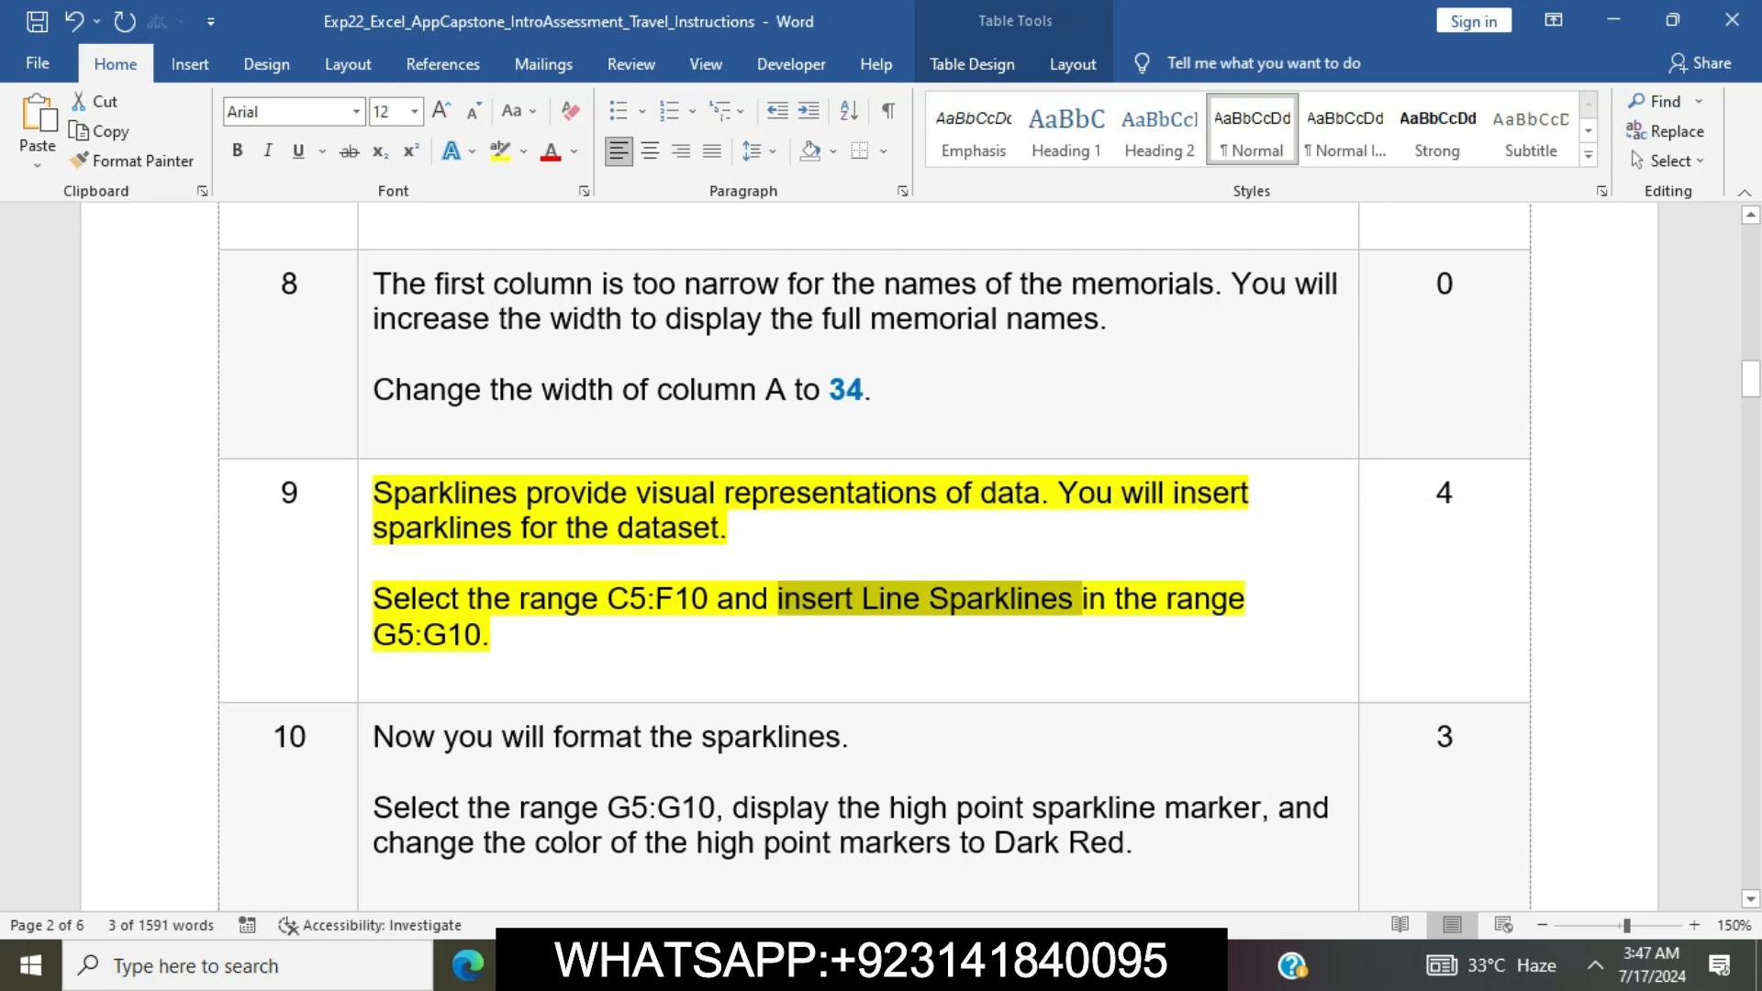
key(alt+Tab)
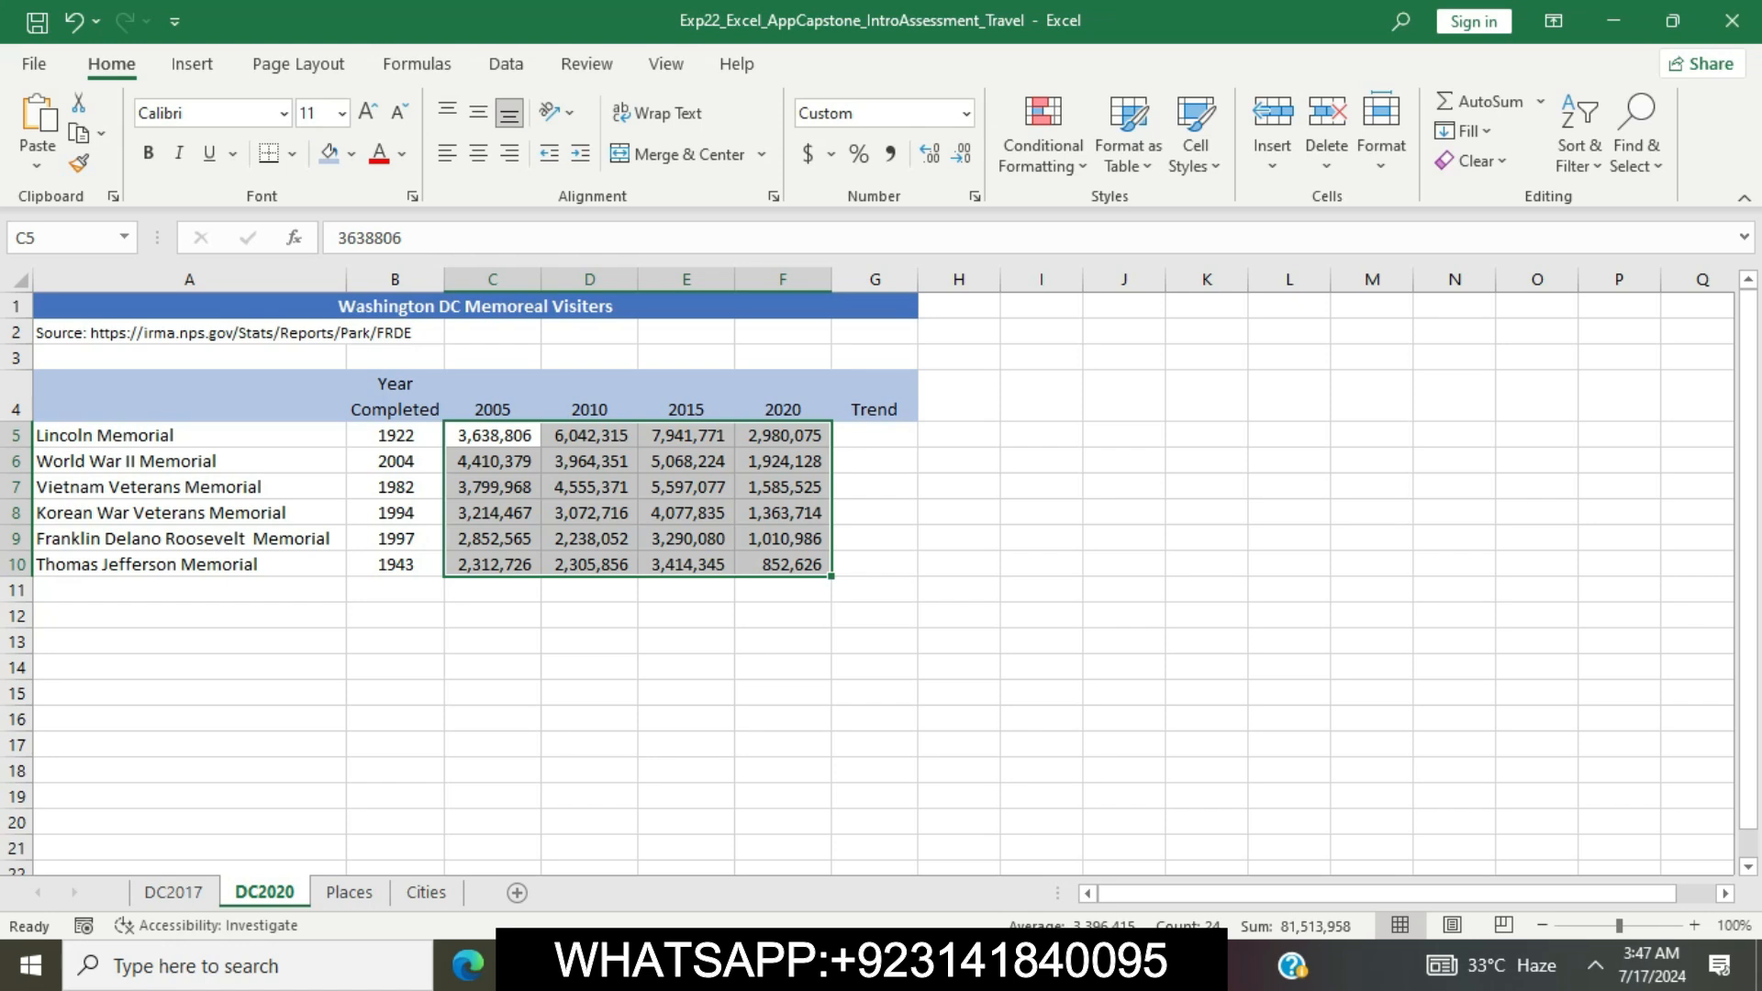
click(192, 64)
click(1065, 129)
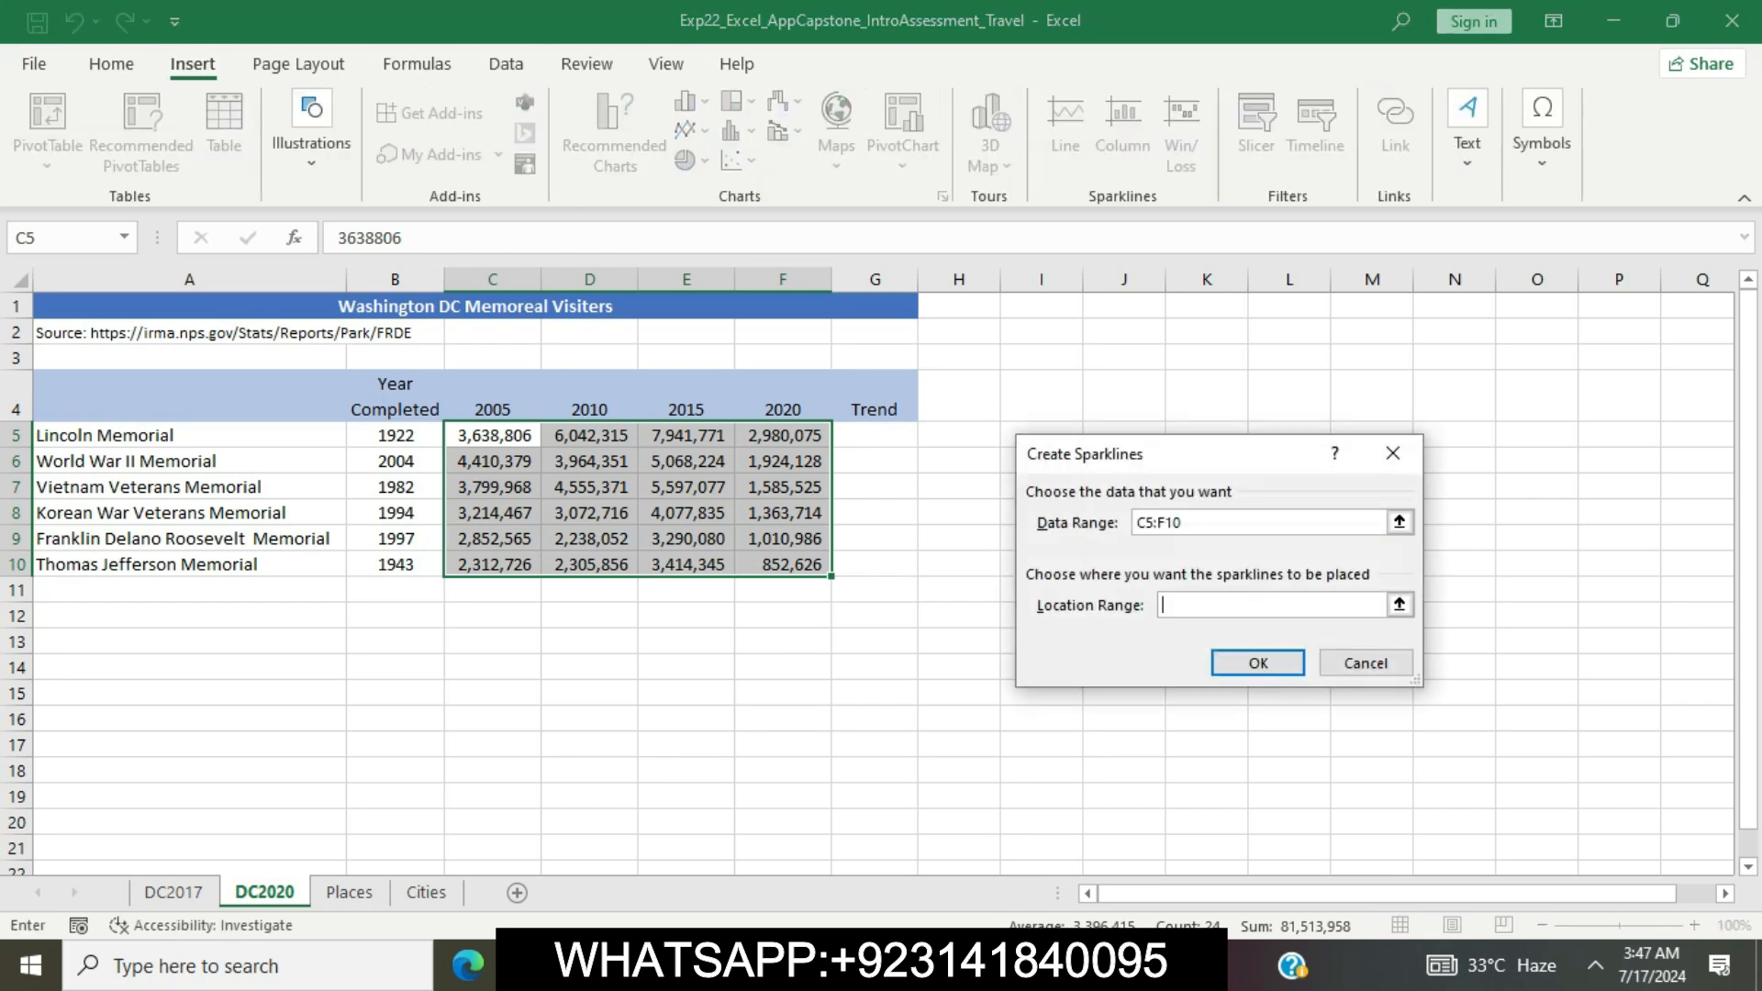
Copy the range reference G5:G10 from Word's step 9 and create the sparklines in Excel with it as their location range
key(alt+Tab)
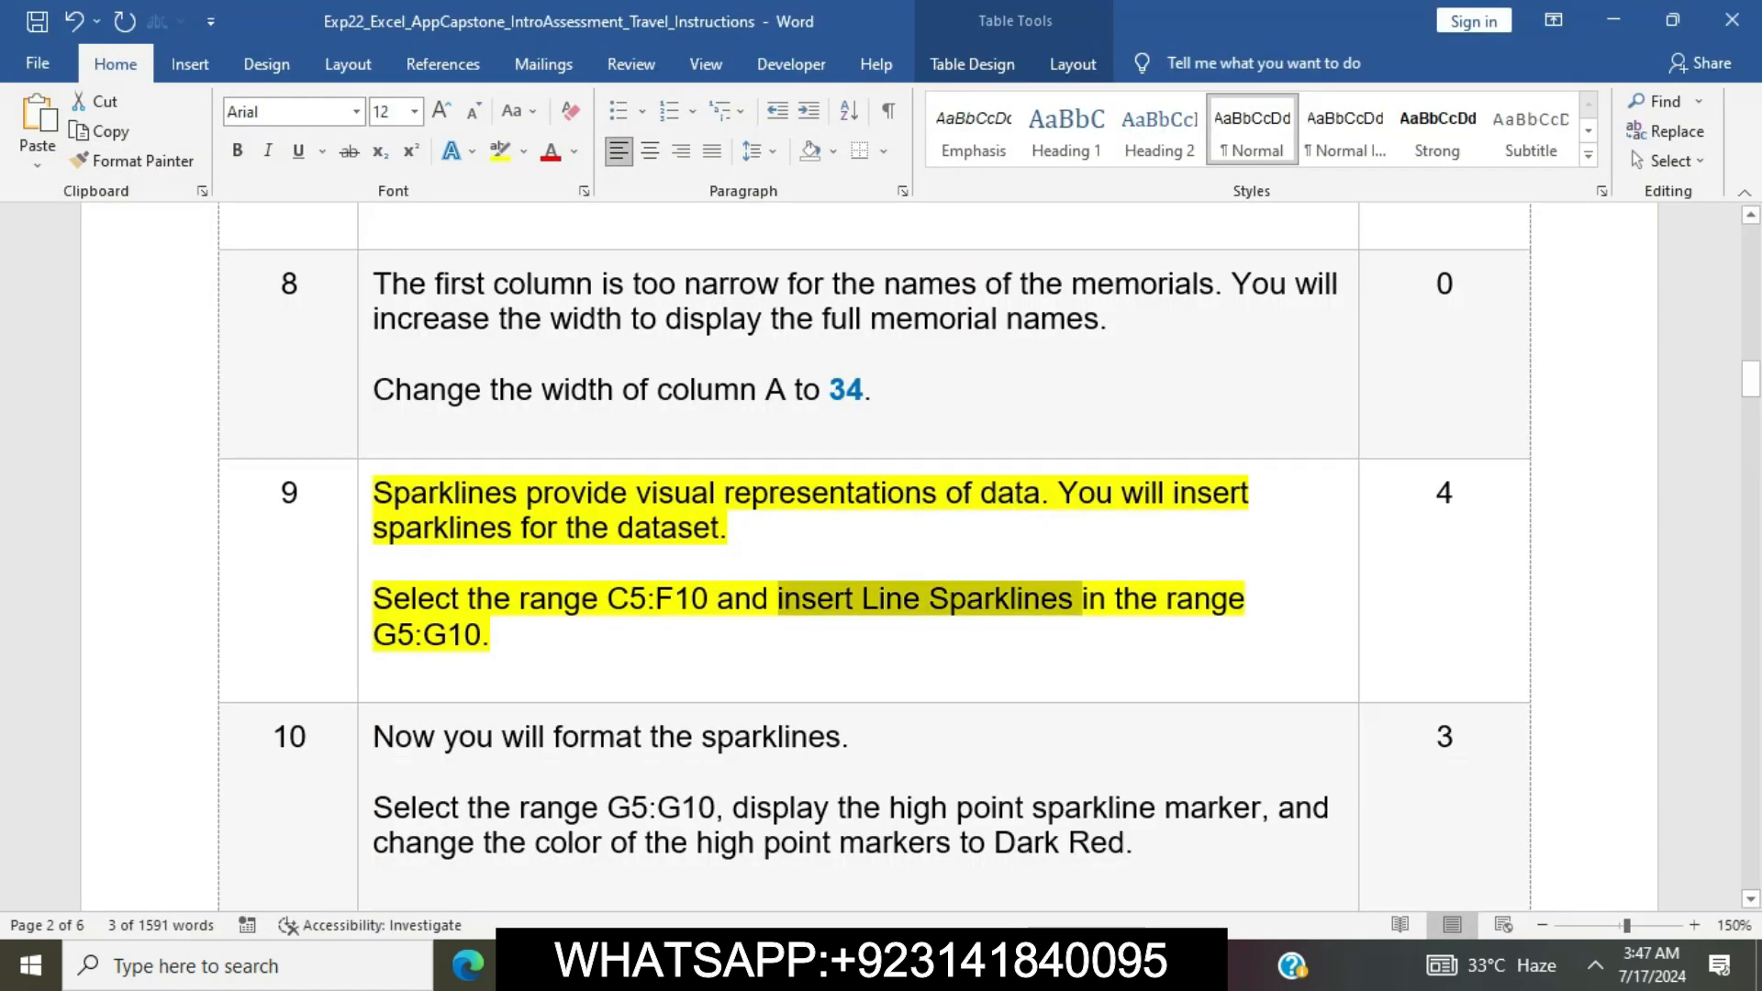
drag(374, 634, 481, 634)
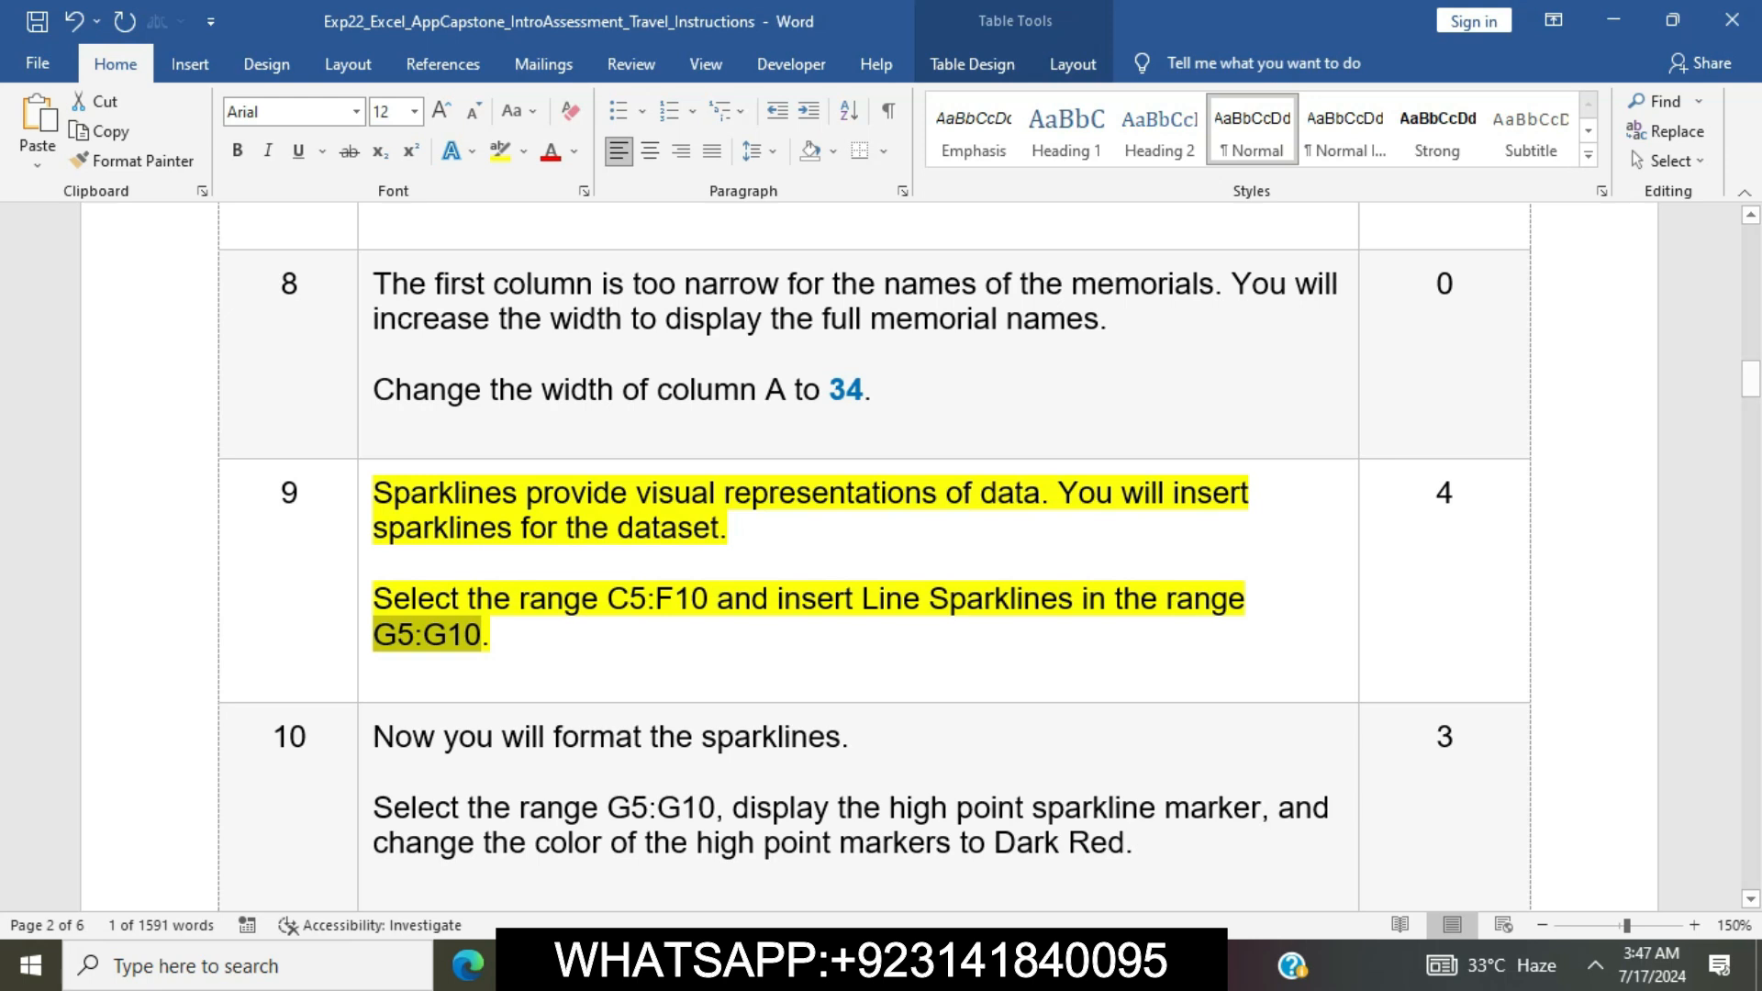
key(alt+Tab)
text(G5:G10)
key(Return)
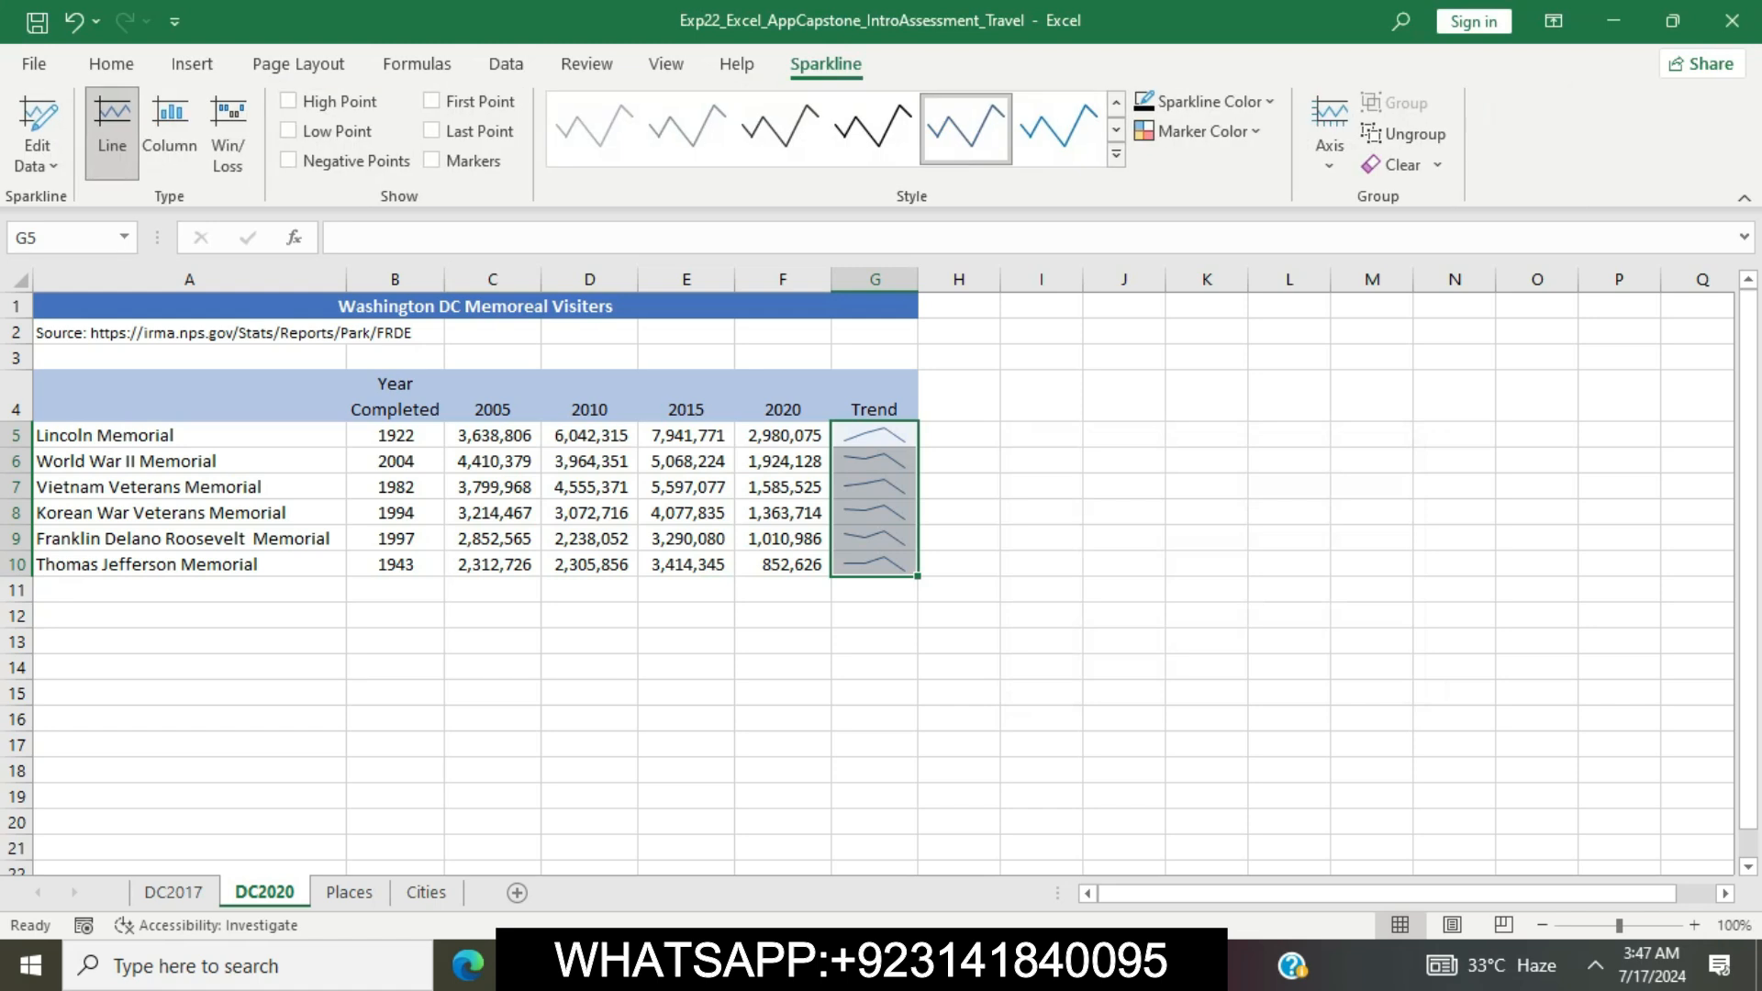
Switch to the Word instructions, clear the highlight from step 9 and highlight the step 10 text in yellow
key(alt+Tab)
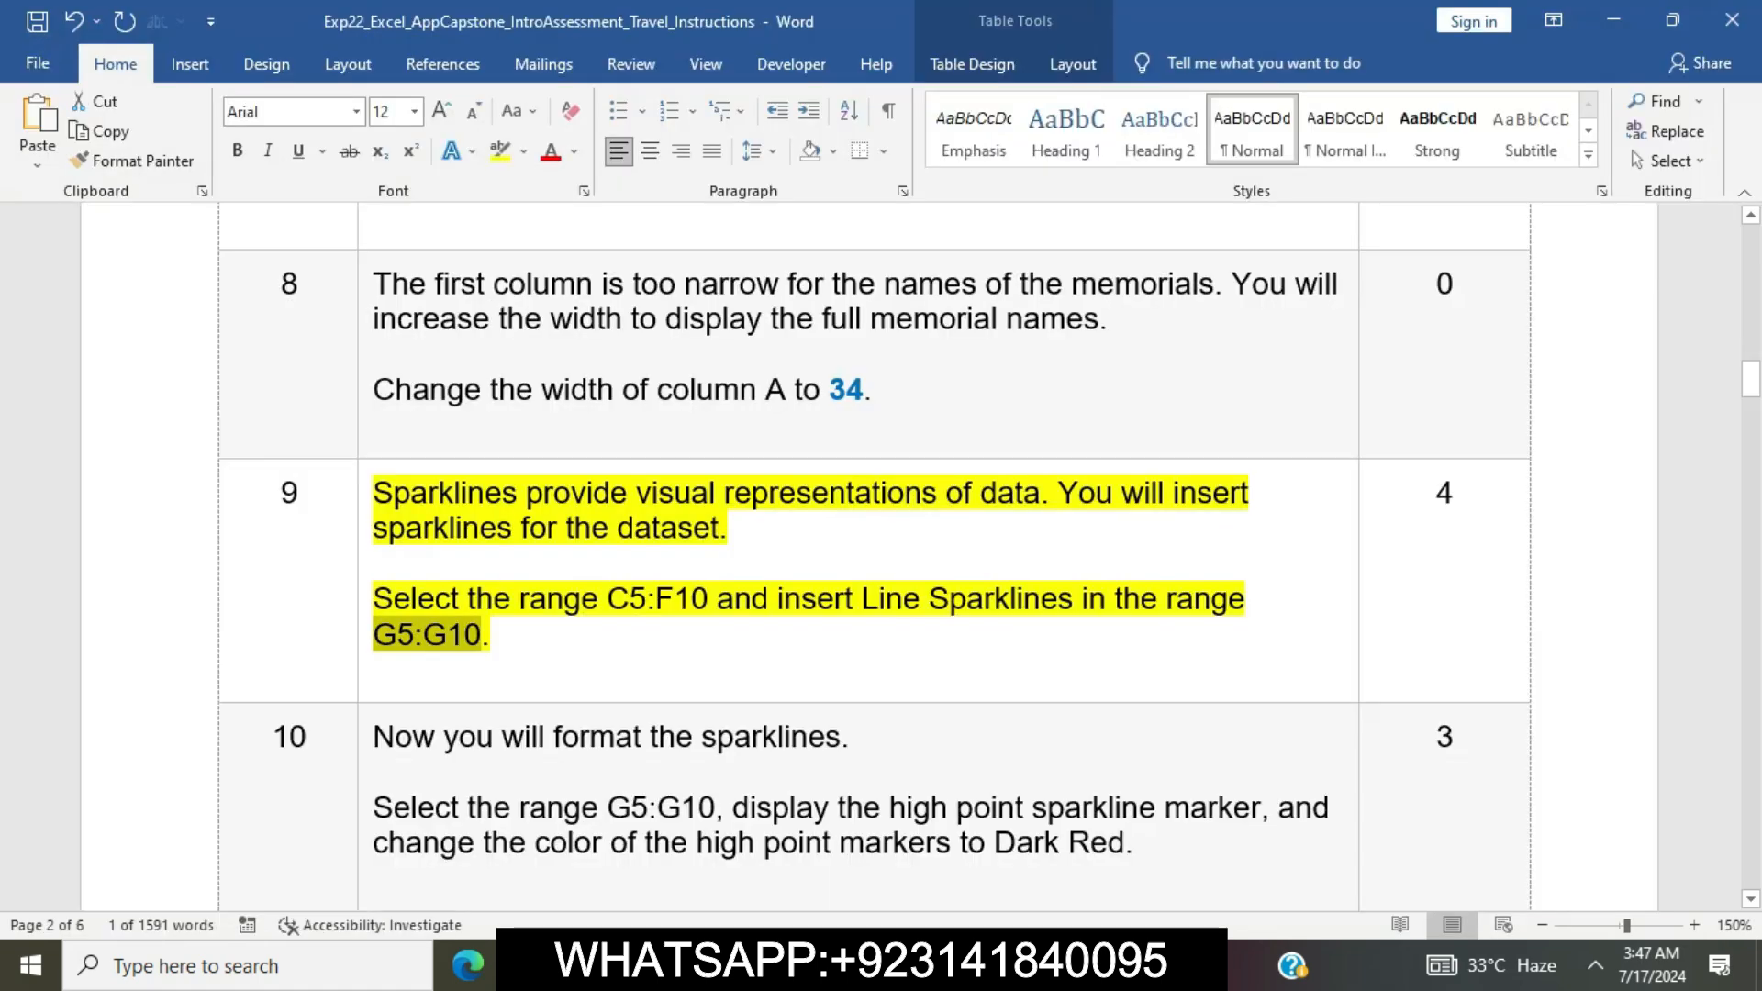
click(735, 599)
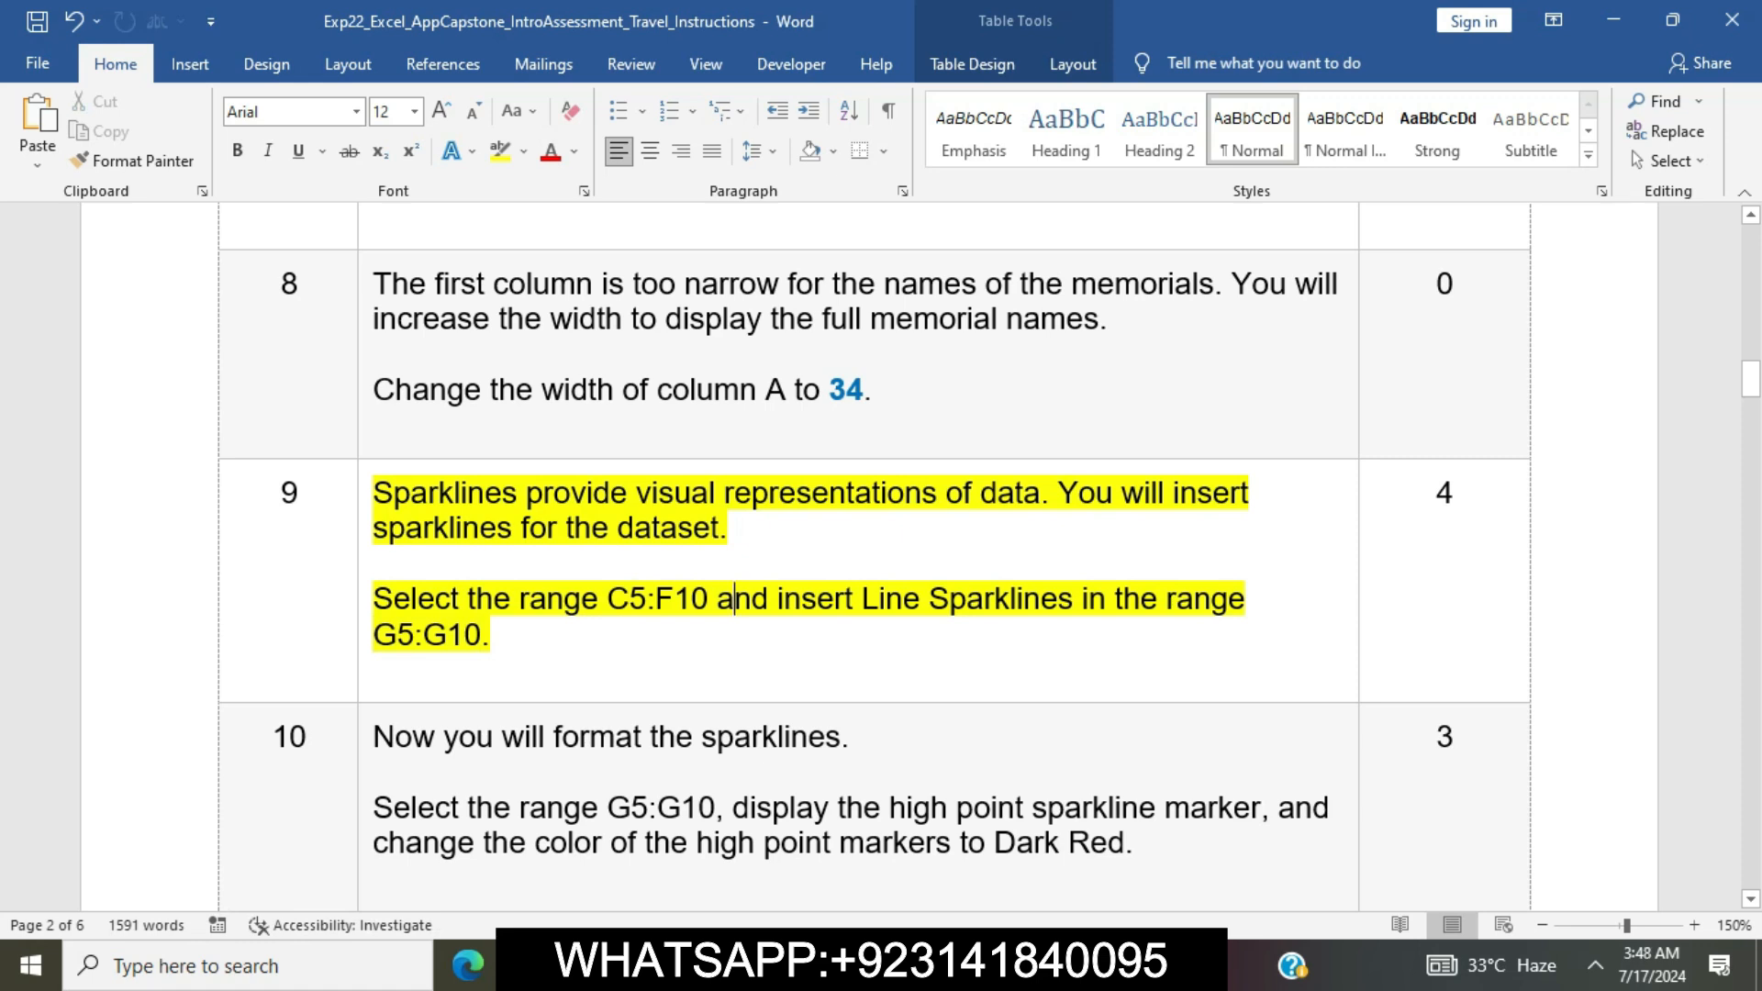
click(366, 495)
click(473, 453)
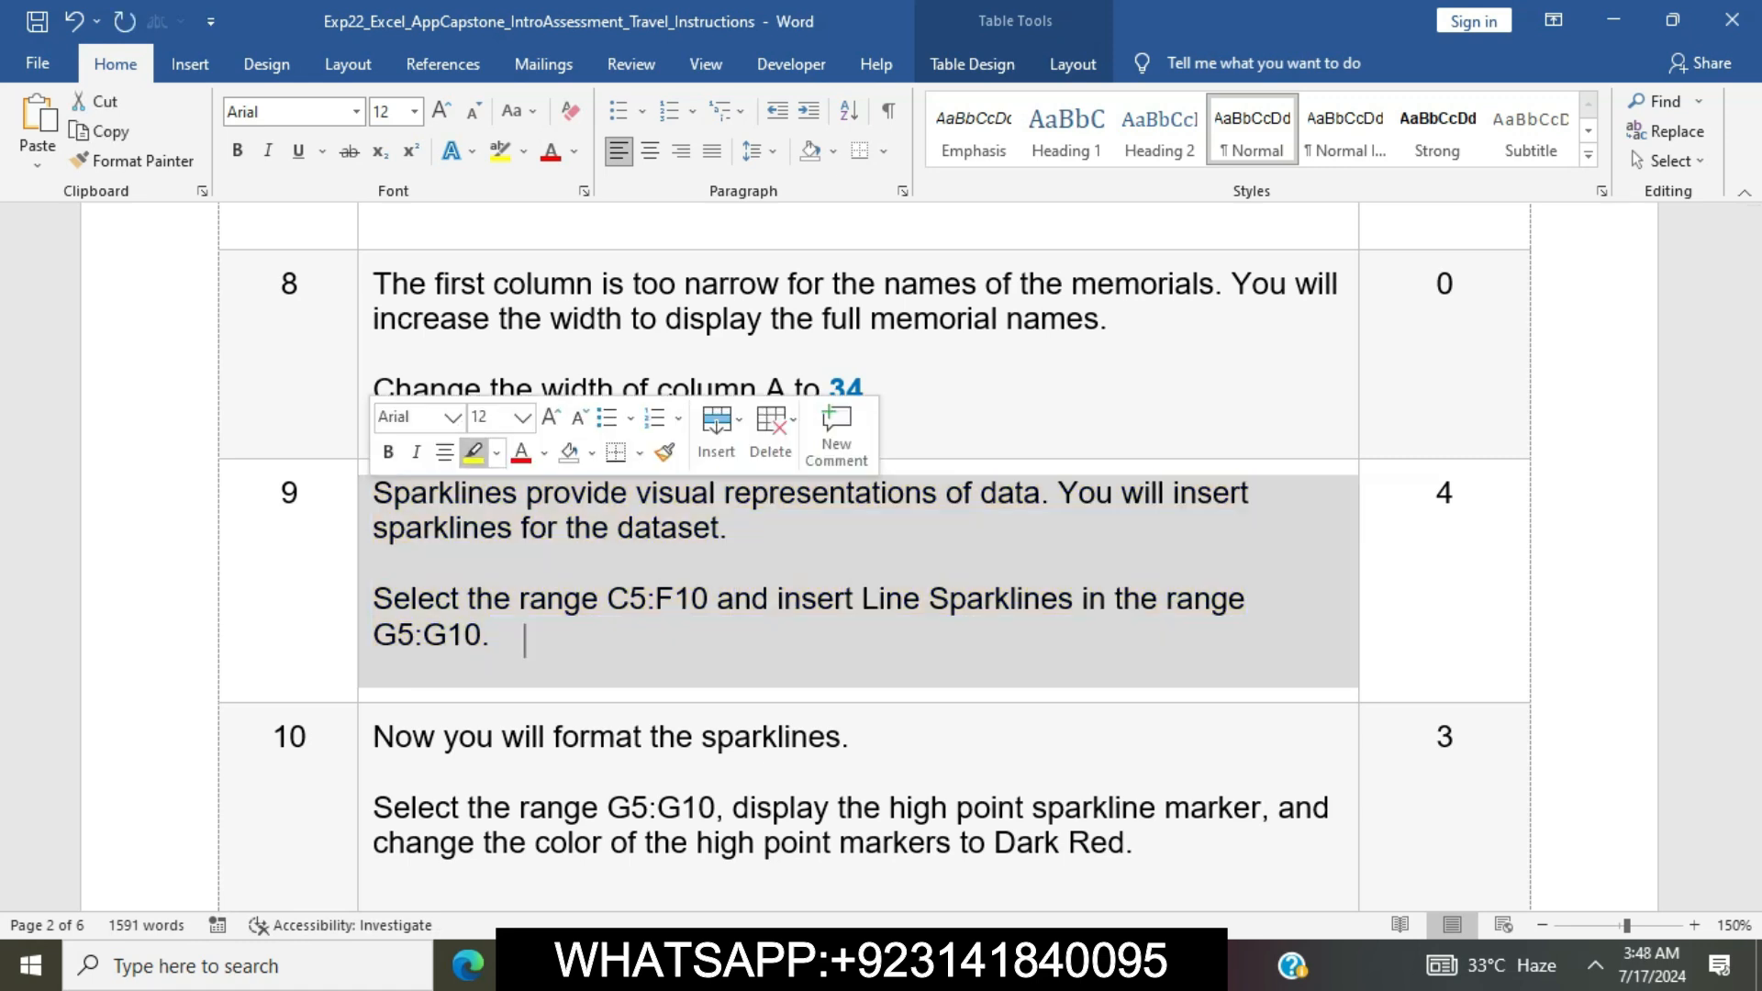
click(588, 565)
scroll(587, 565, down, 1)
scroll(588, 564, down, 2)
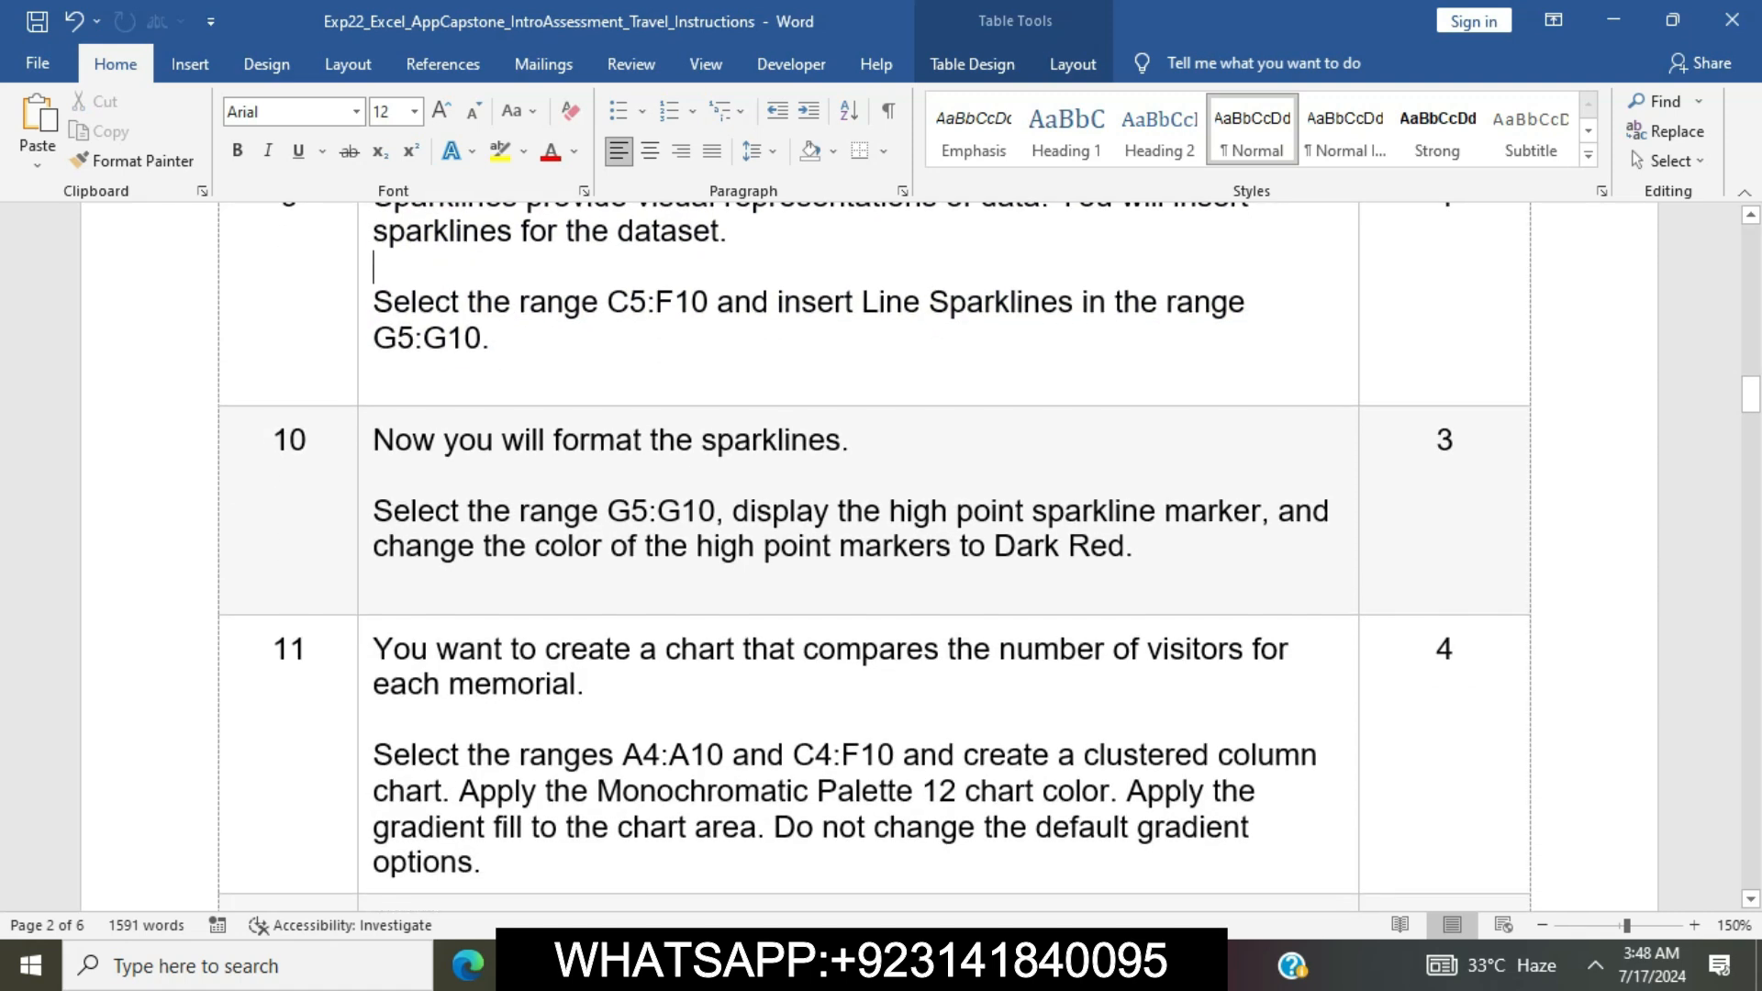
click(365, 505)
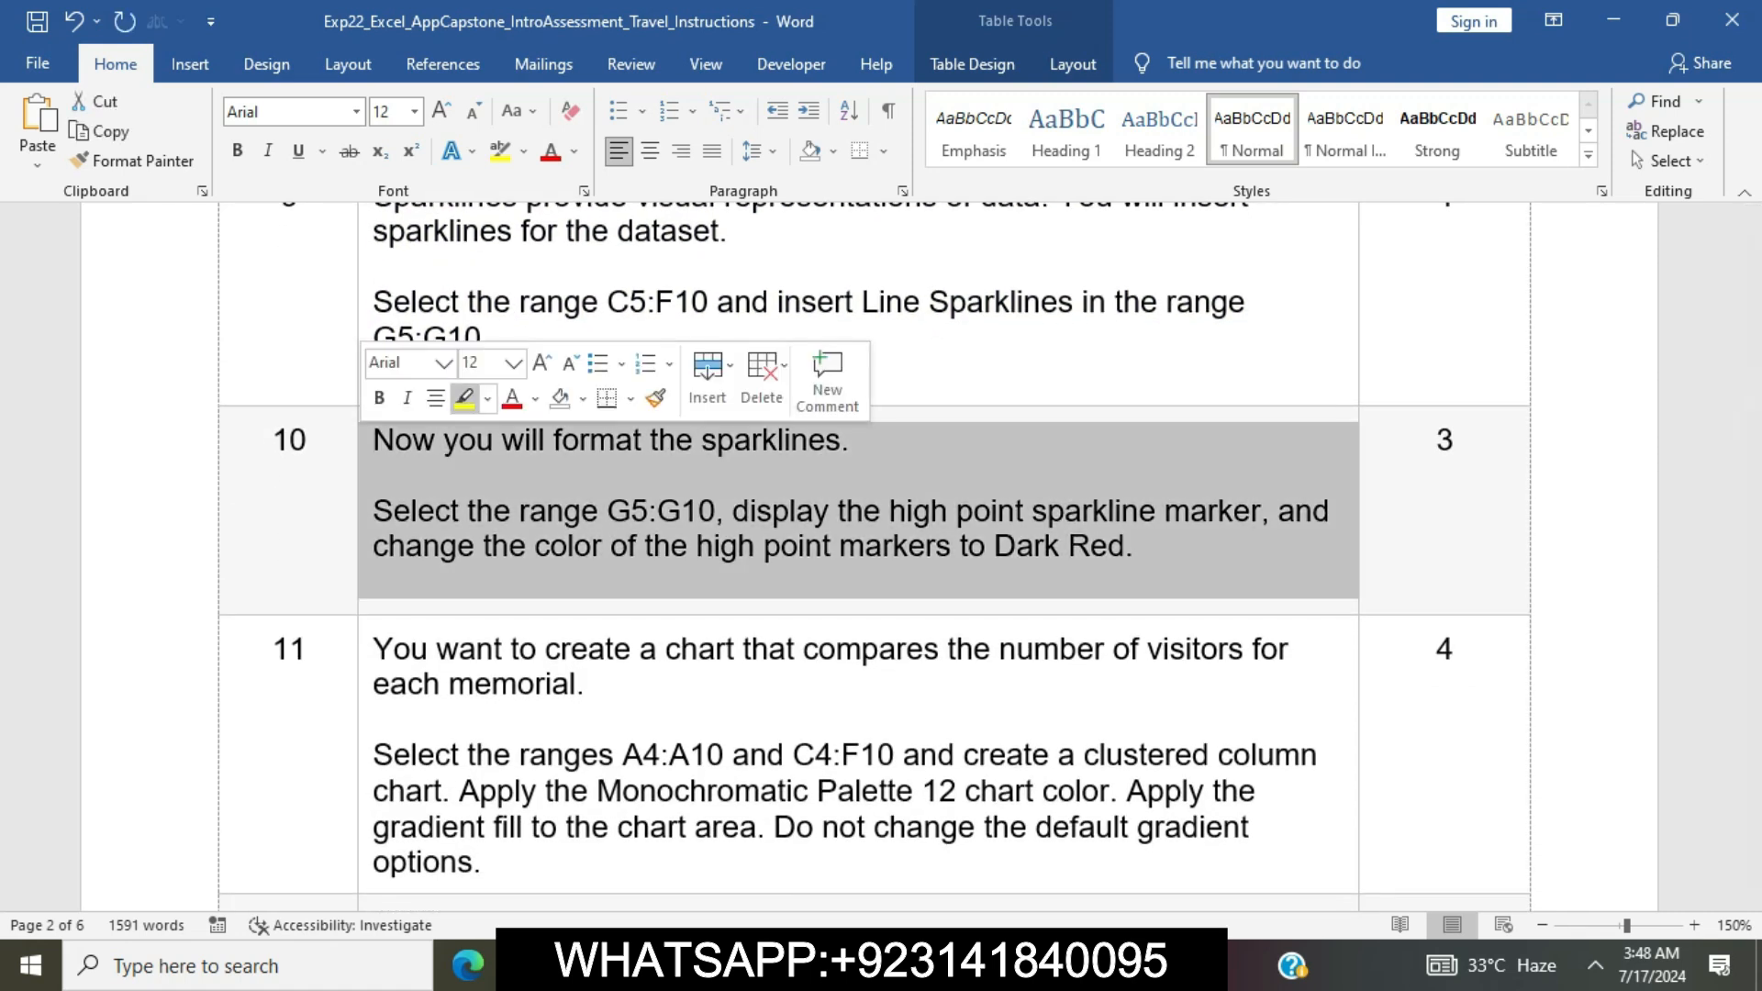
click(464, 397)
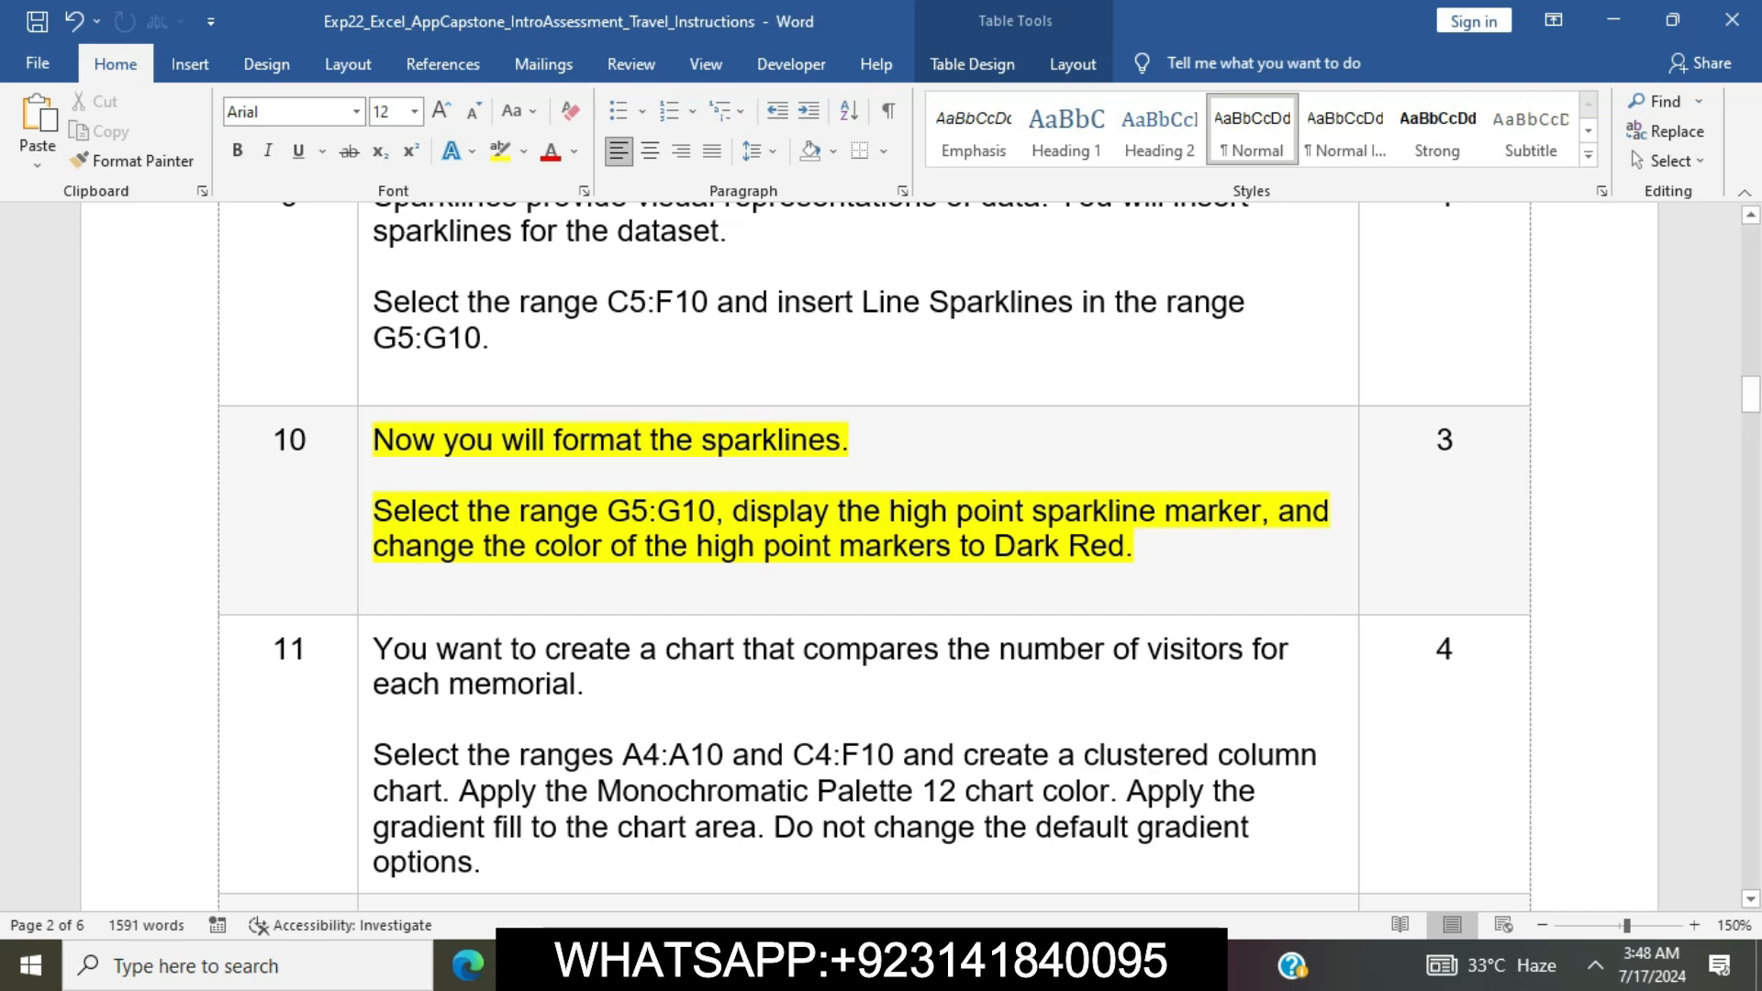
Copy the range reference G5:G10 from Word's step 10, switch to Excel and select that range on the DC2020 sheet
drag(607, 510, 716, 511)
key(ctrl+c)
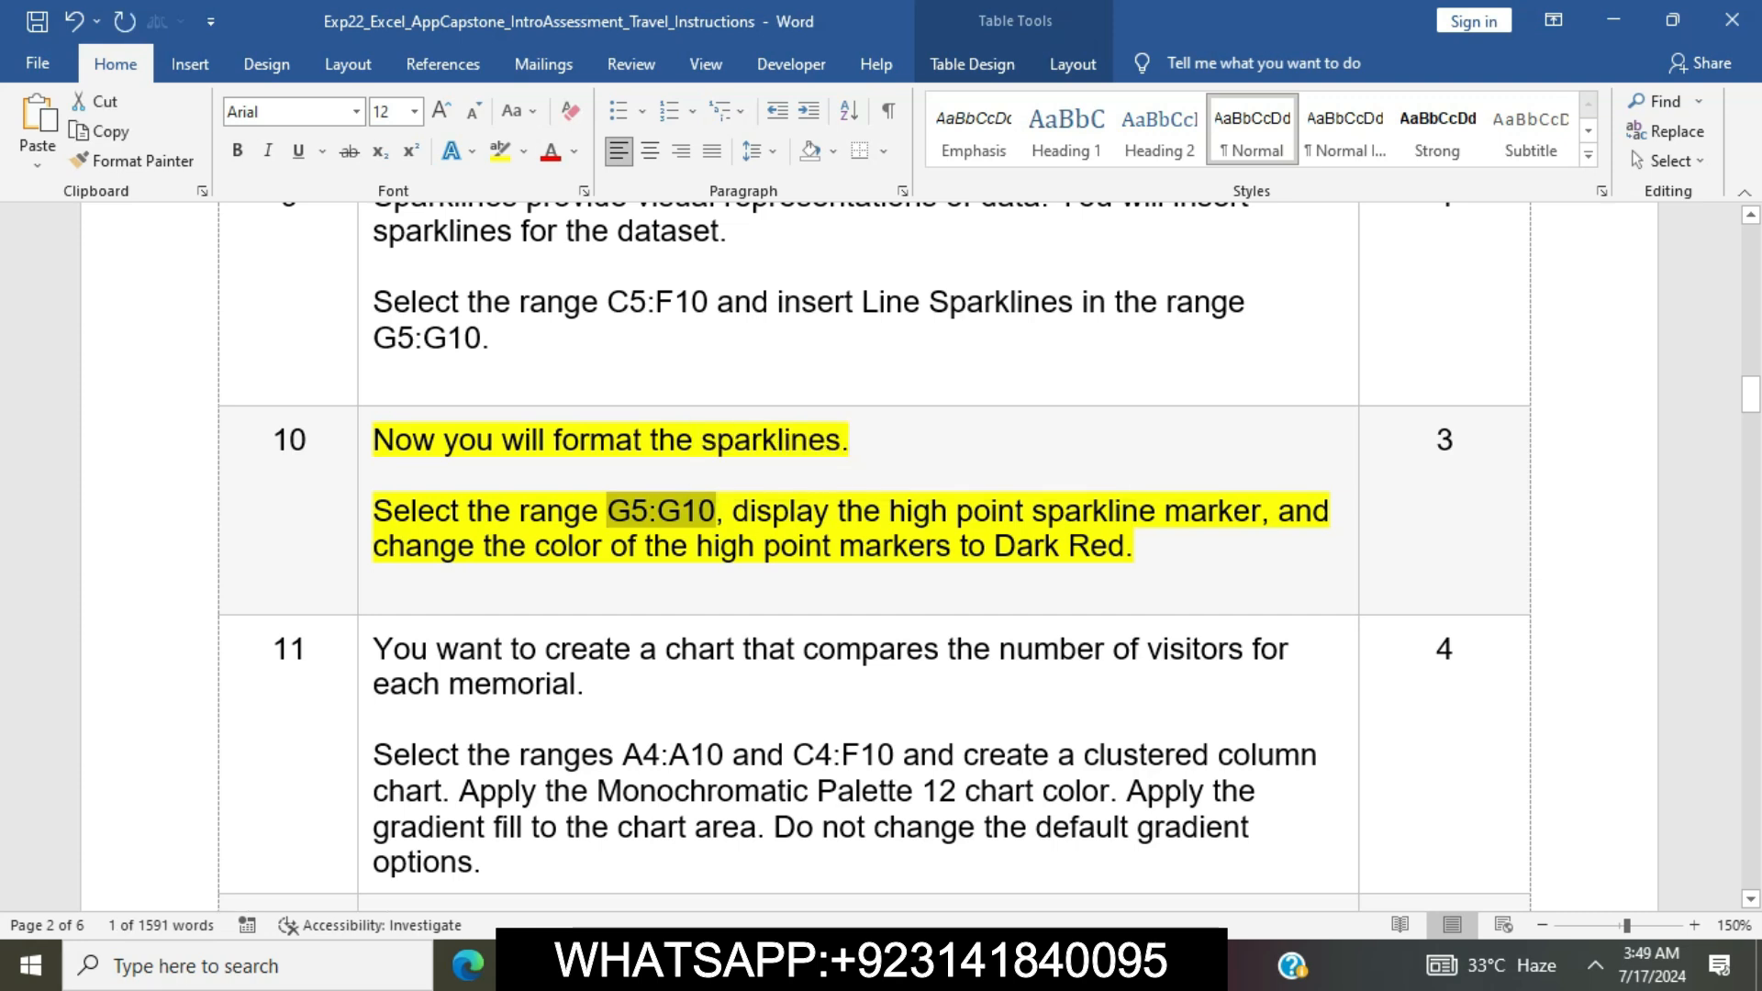
key(alt+Tab)
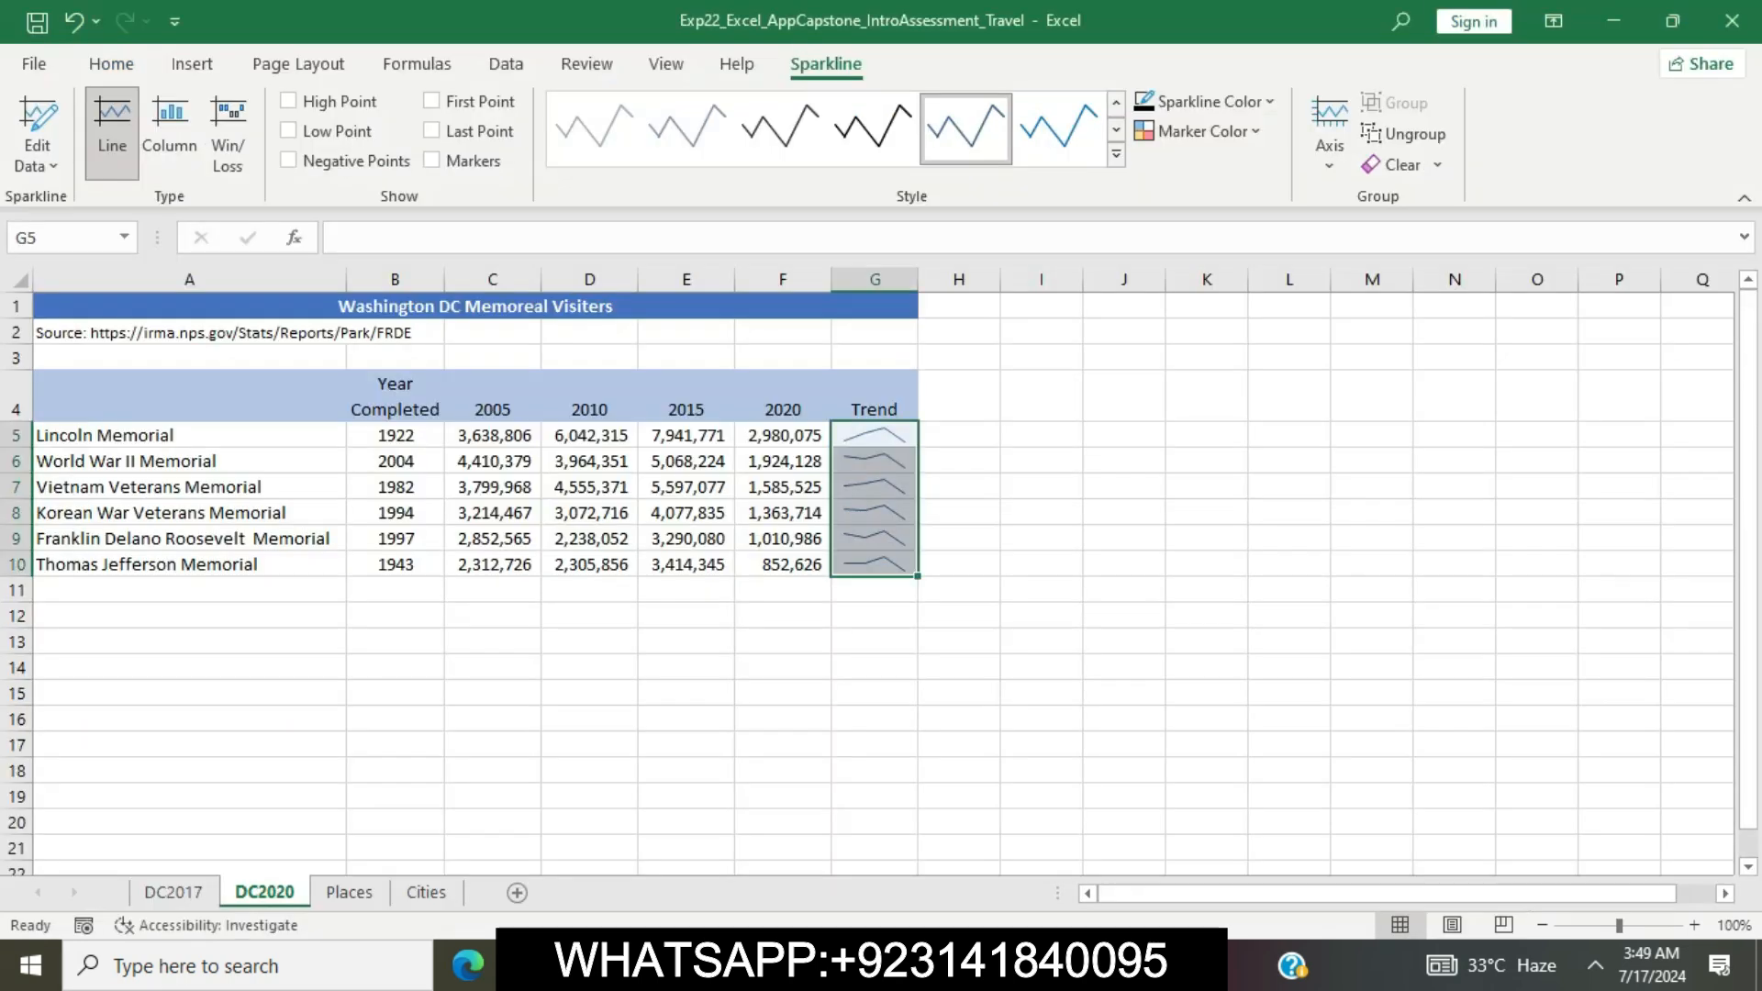
key(ctrl+v)
key(Return)
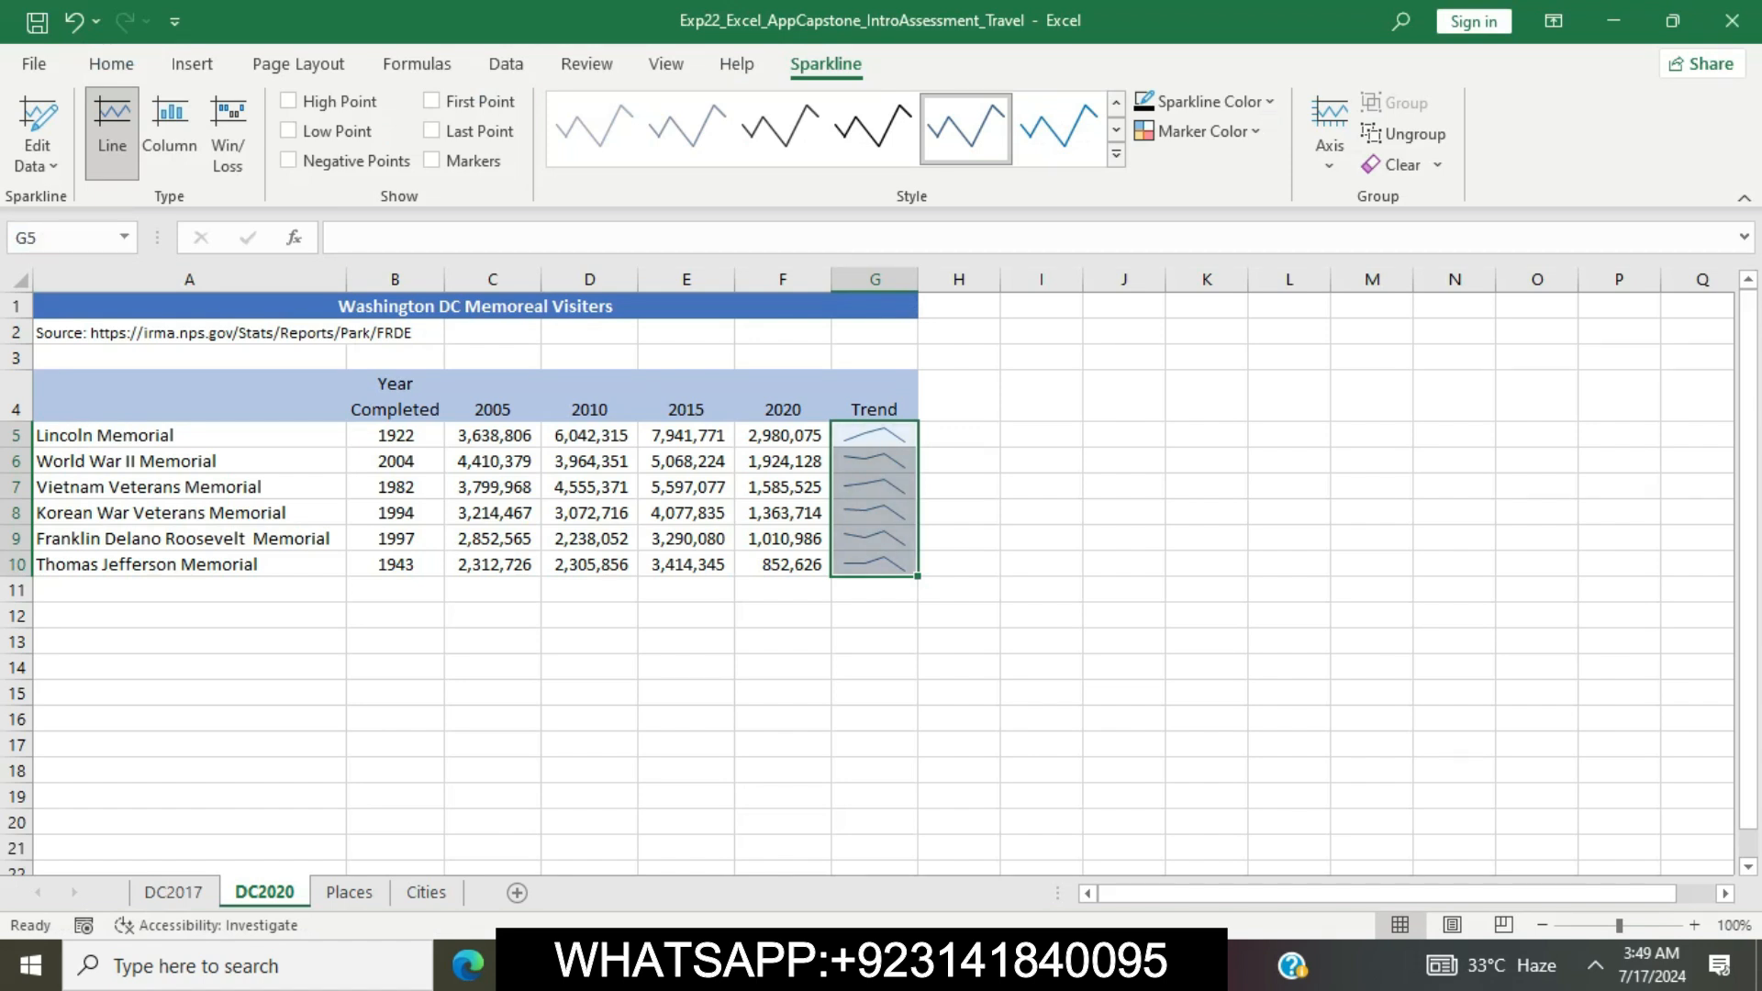
Mark the high point sparkline marker instruction in Word's step 10, switch to Excel and display the High Point marker on the G5:G10 sparklines
key(alt+Tab)
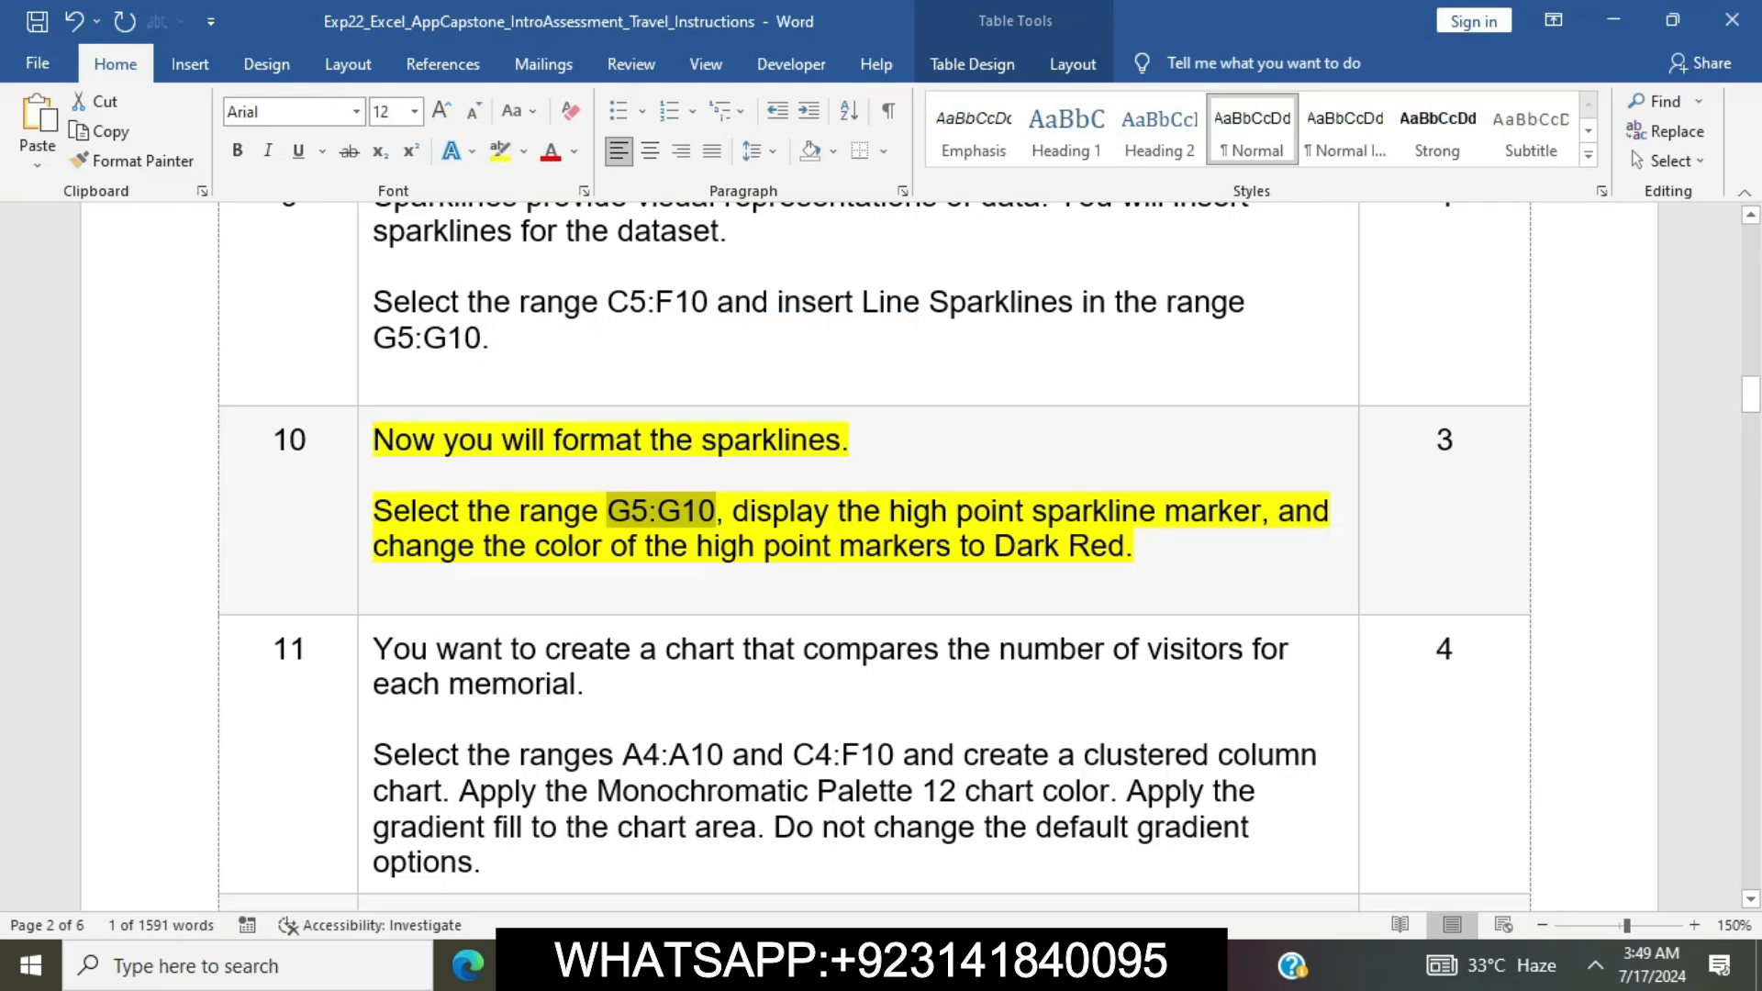
drag(889, 511, 975, 512)
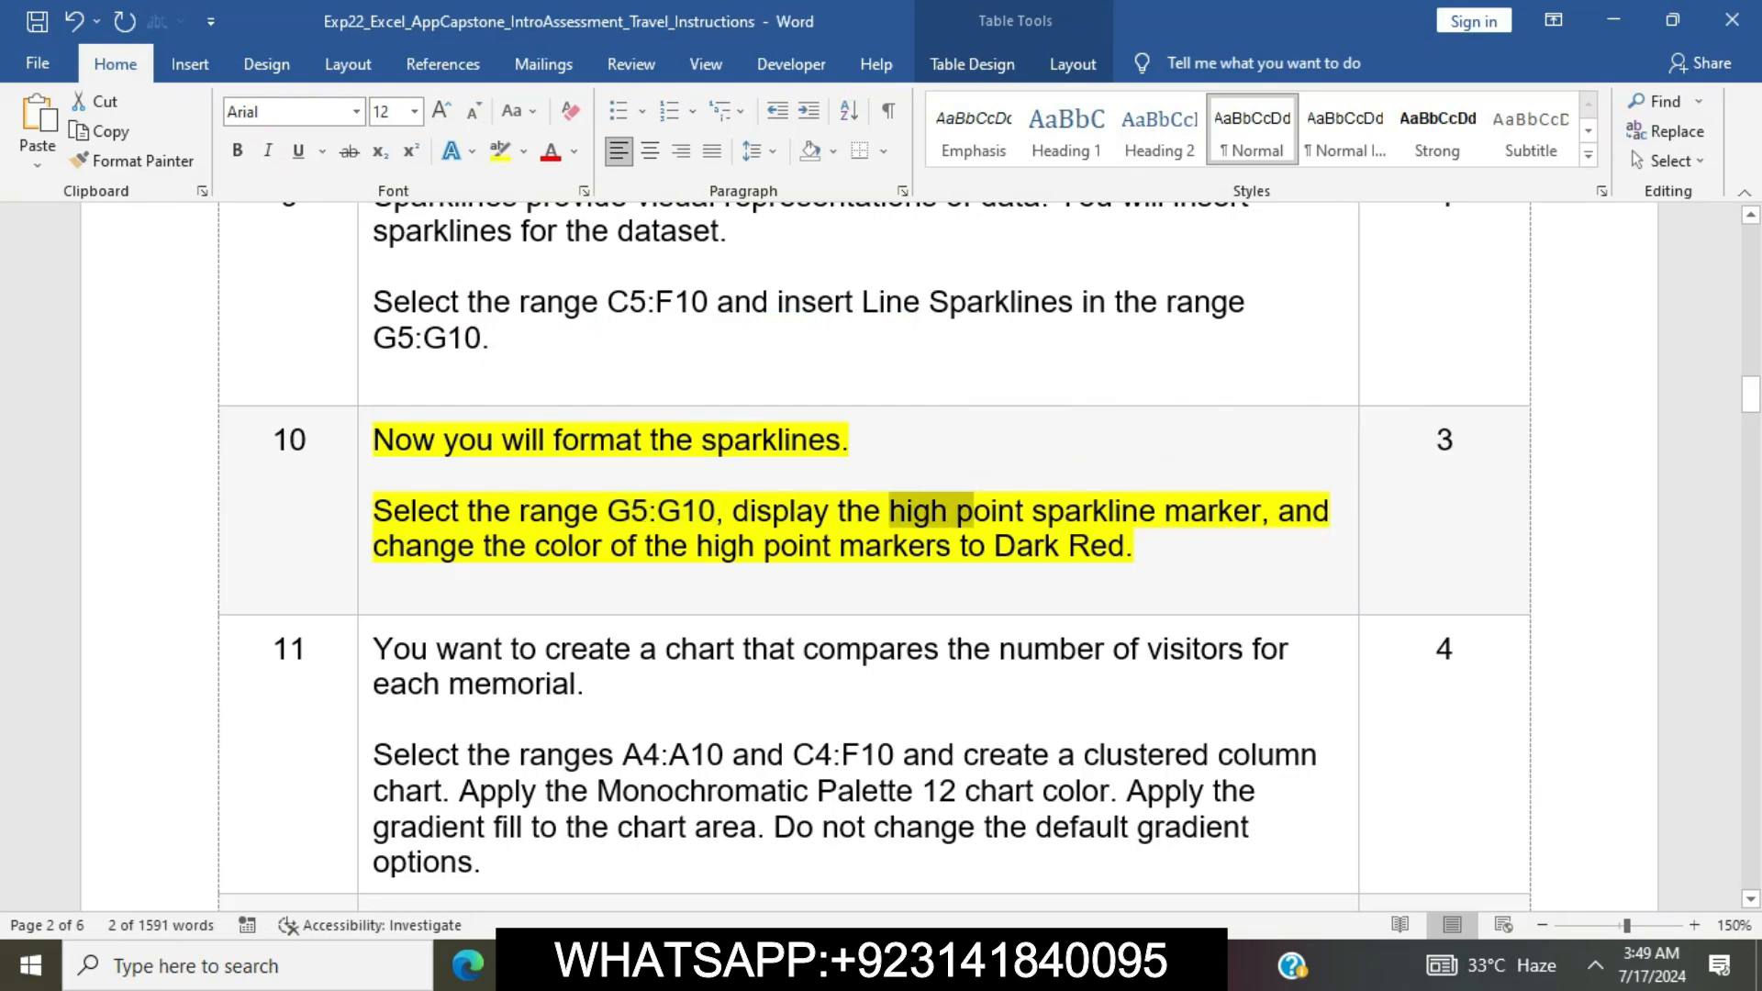
drag(733, 511, 1261, 512)
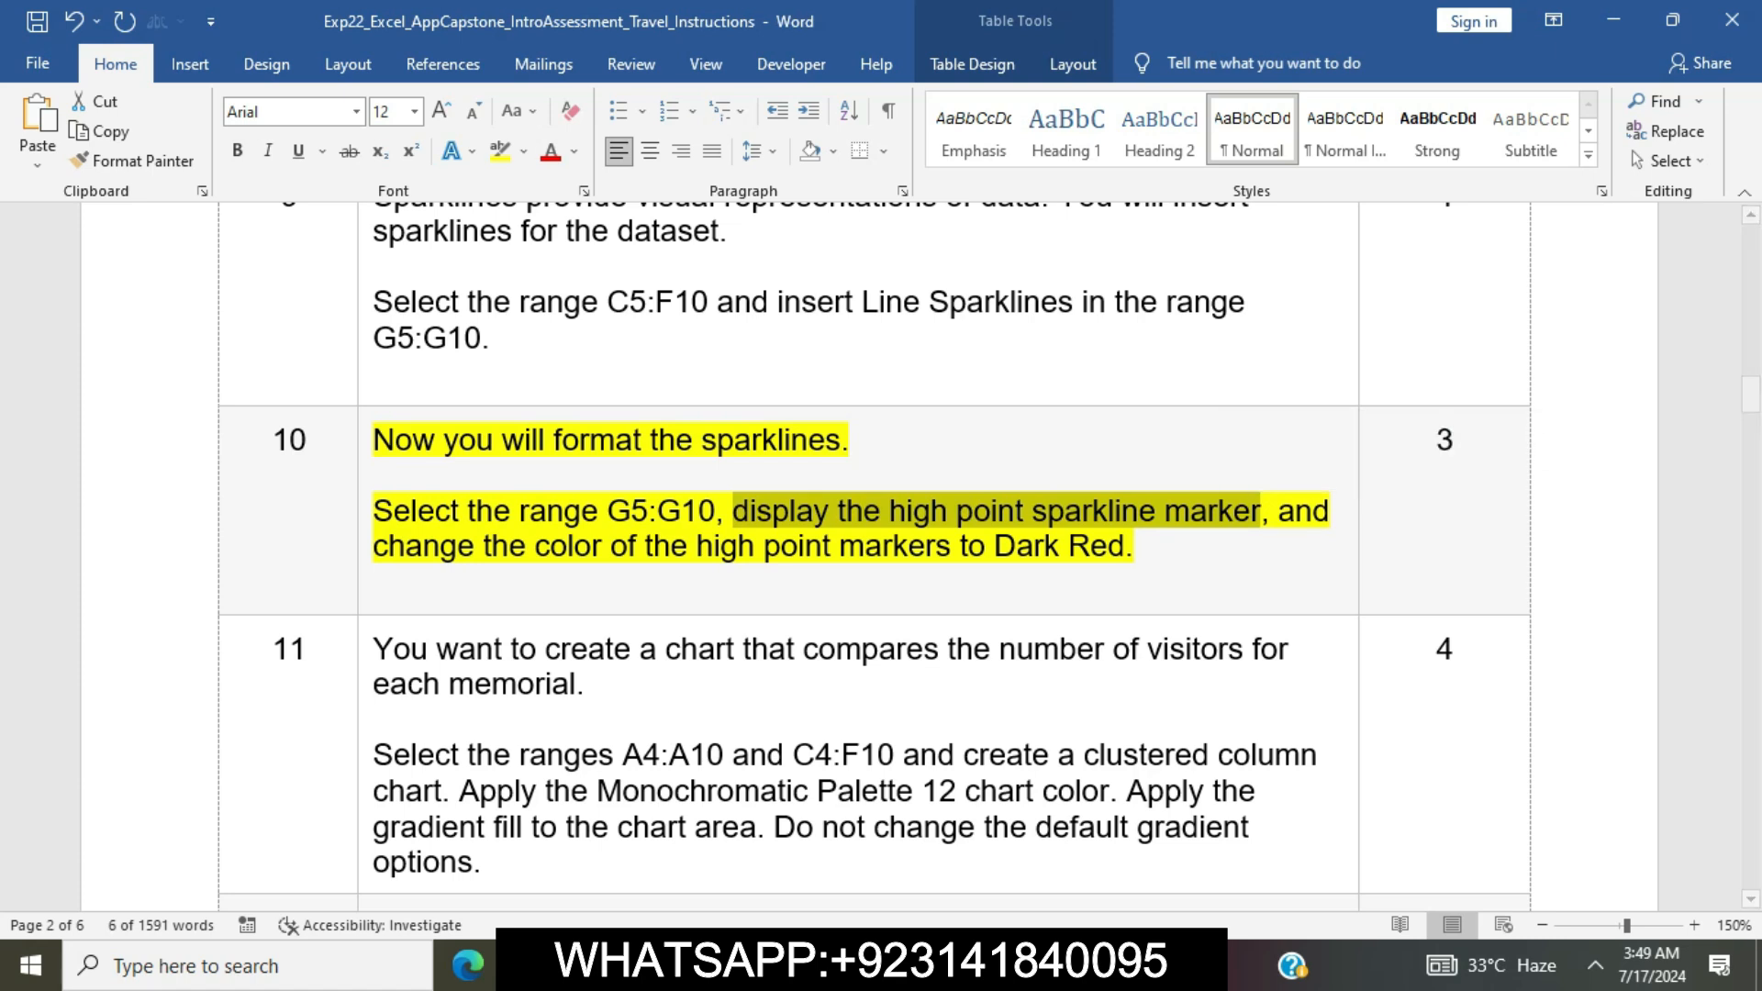
key(alt+Tab)
click(289, 101)
Mark the marker color instruction in Word's step 10, switch to Excel and set the sparklines' high point marker color to Dark Red
key(alt+Tab)
drag(1279, 512, 1154, 548)
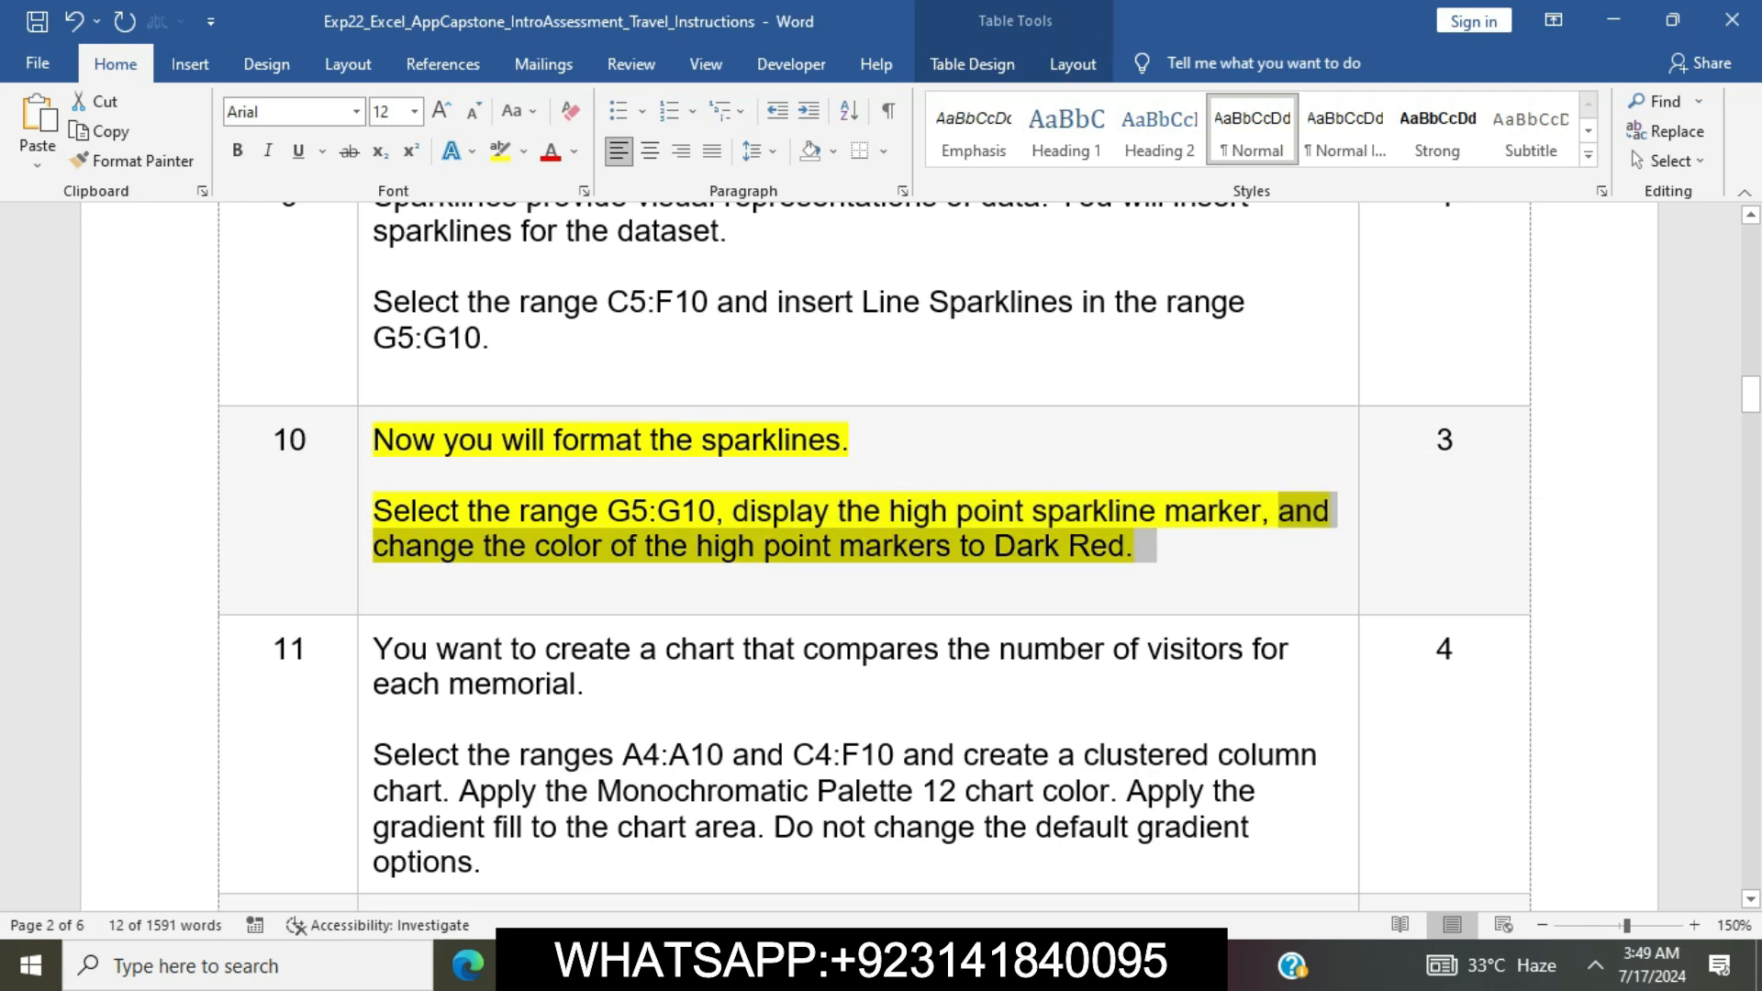
key(alt+Tab)
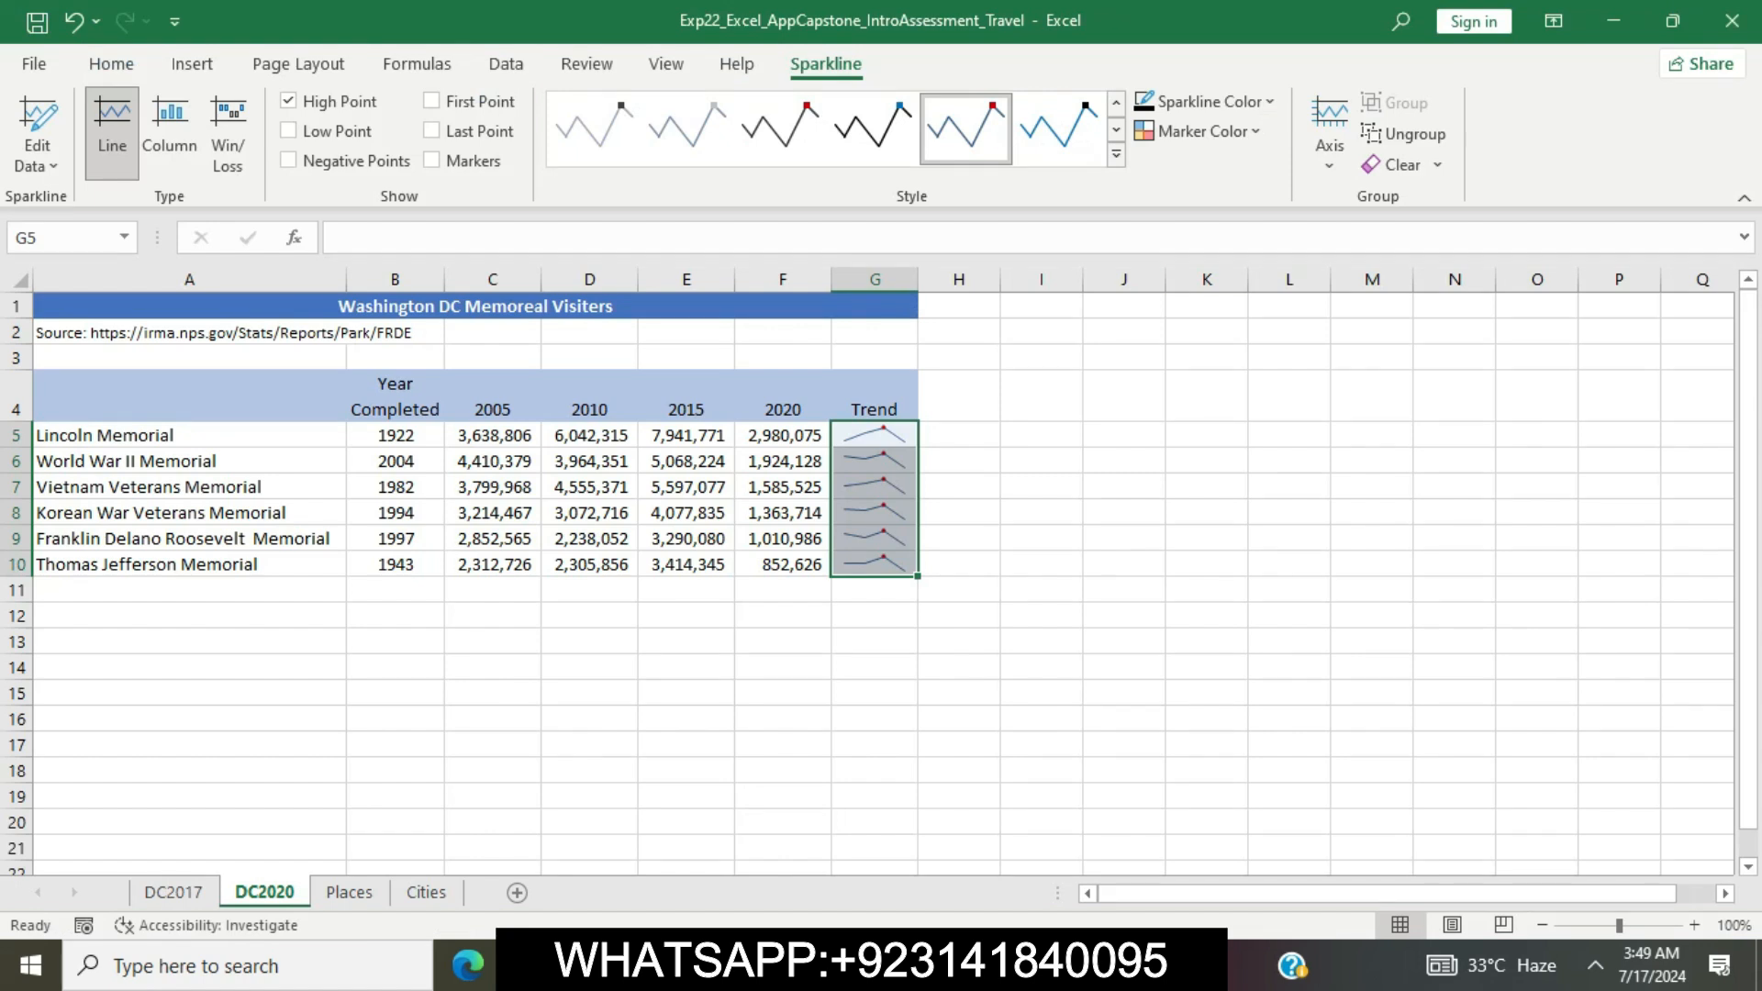
click(1203, 131)
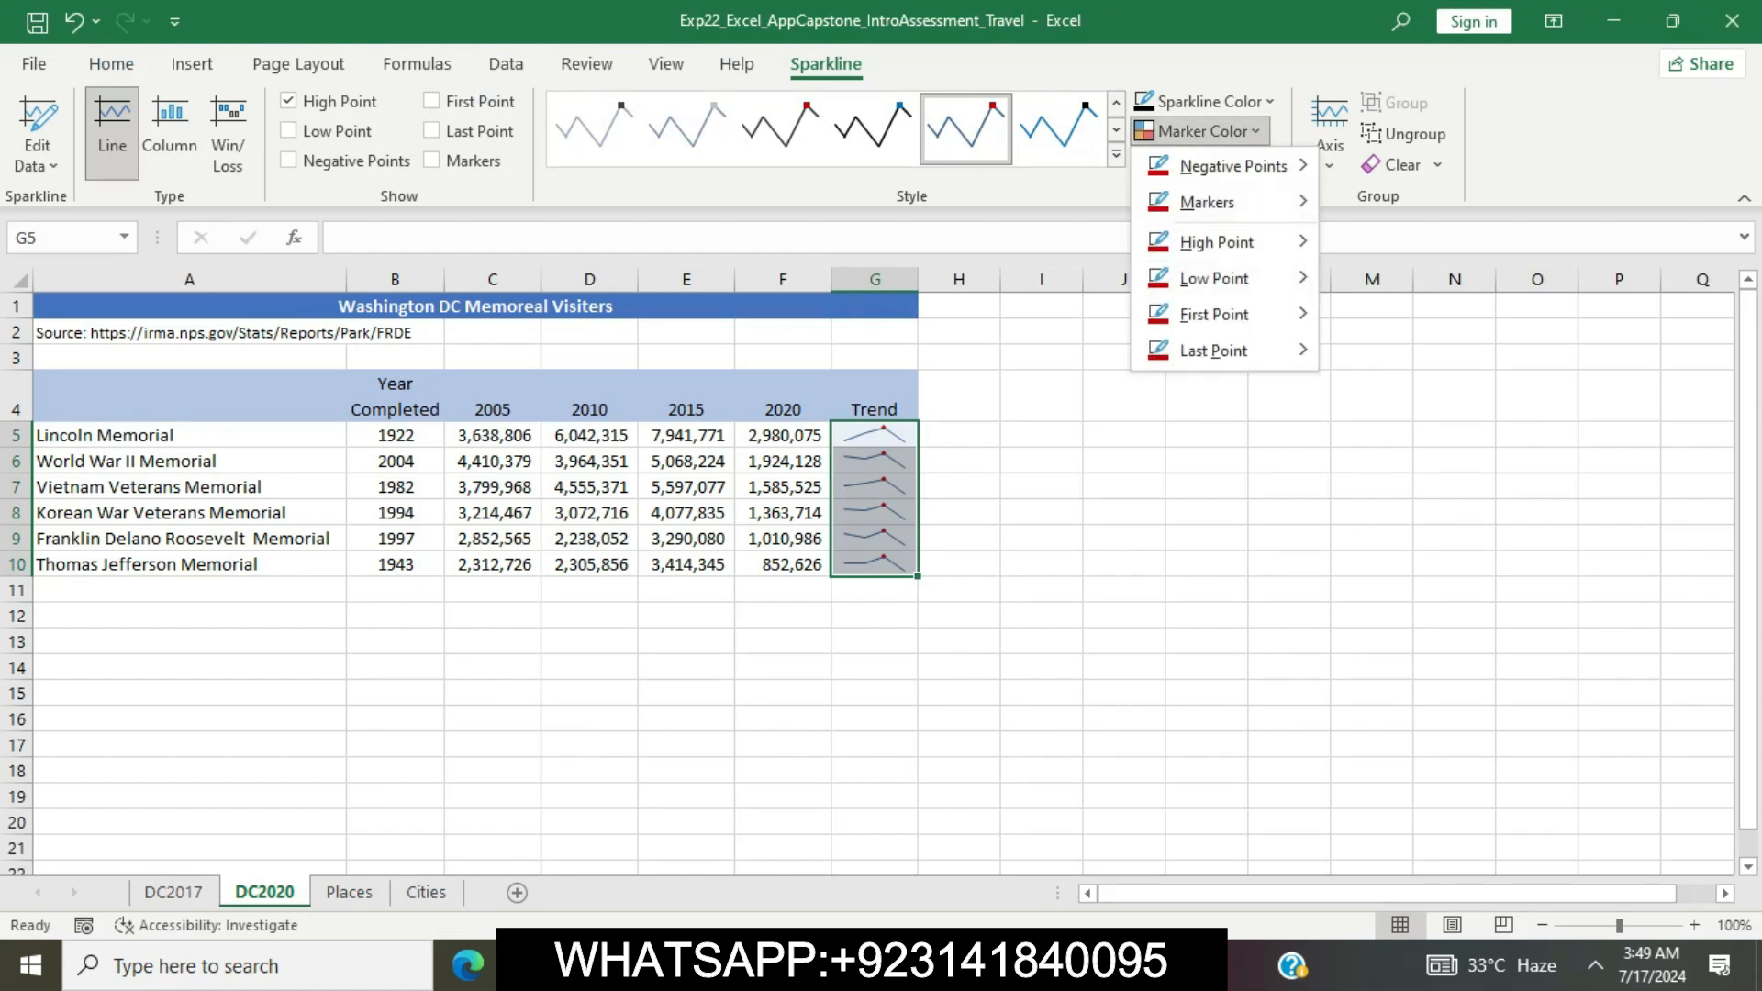
mouse_move(1216, 242)
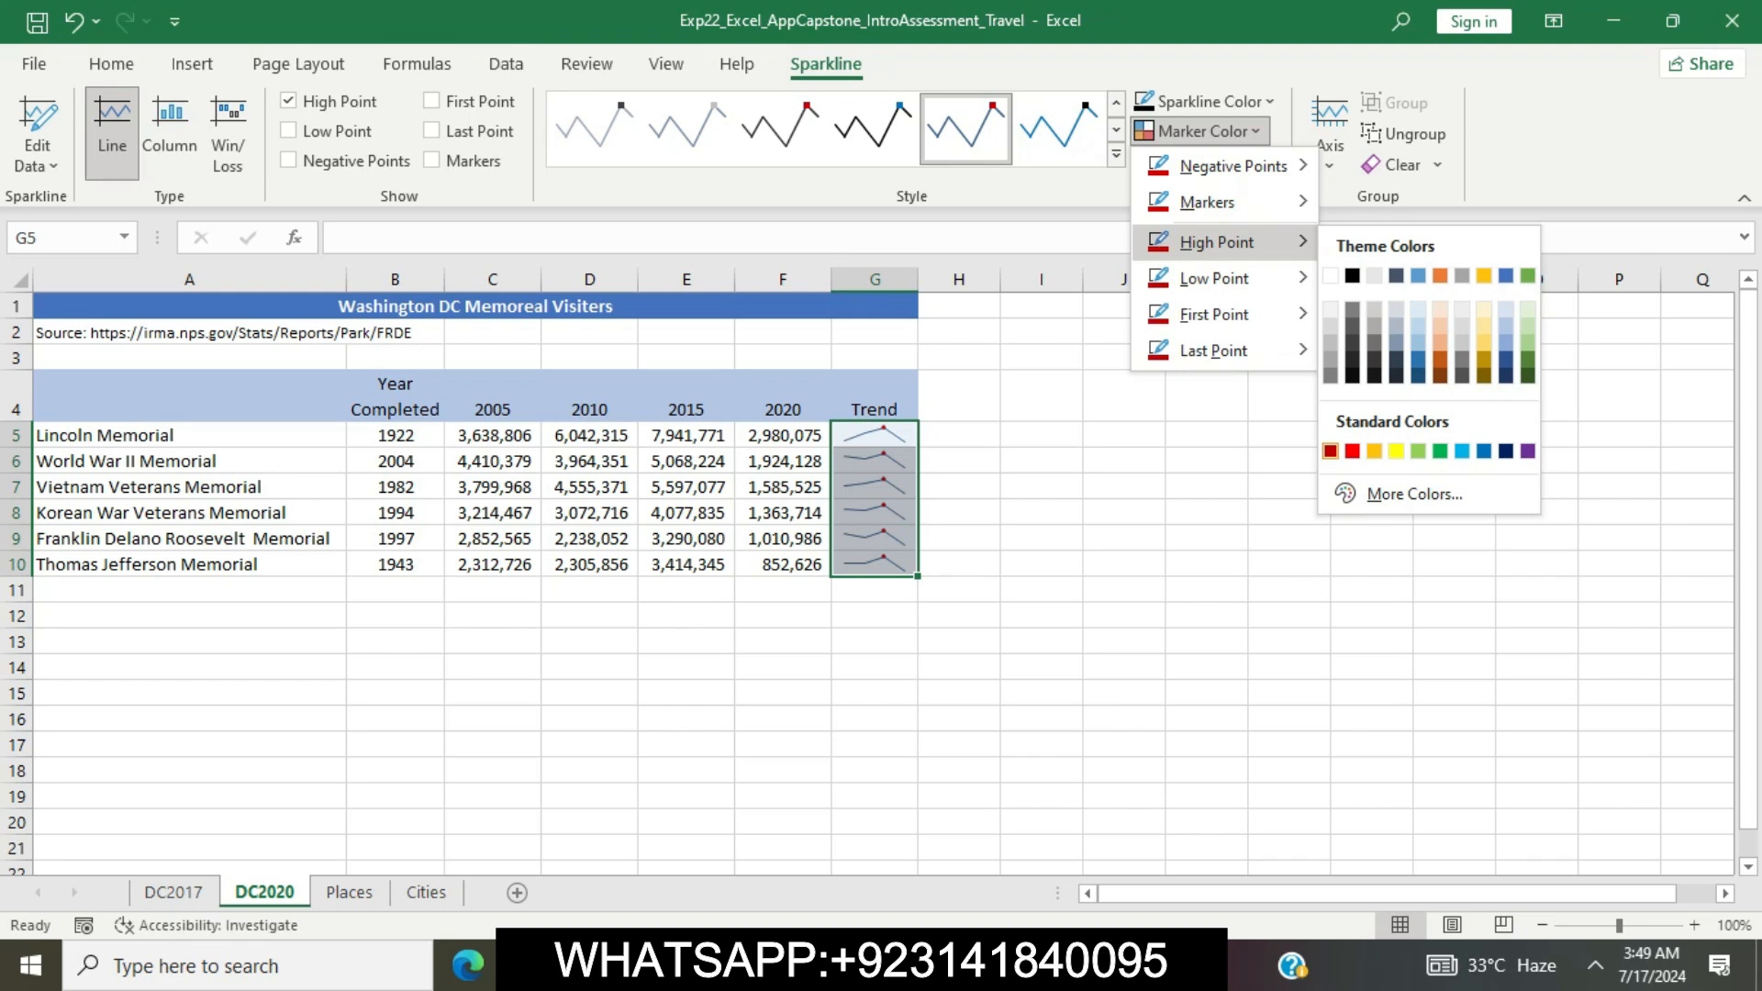
click(1330, 451)
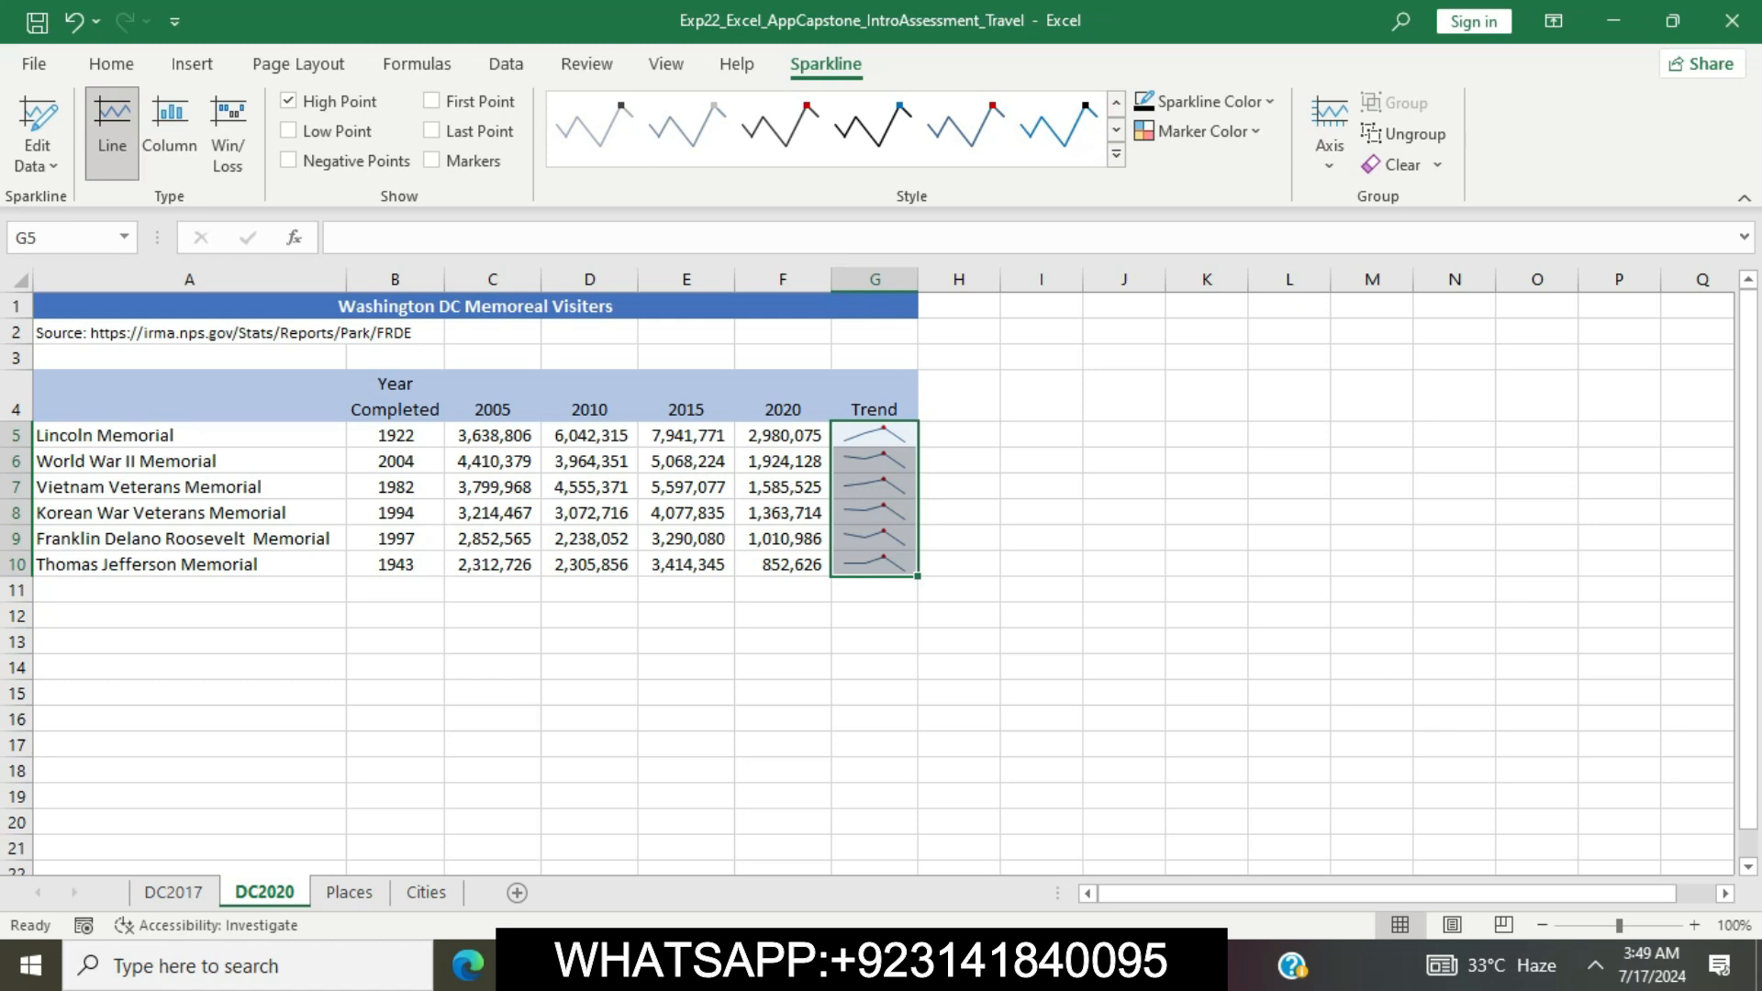
click(1207, 564)
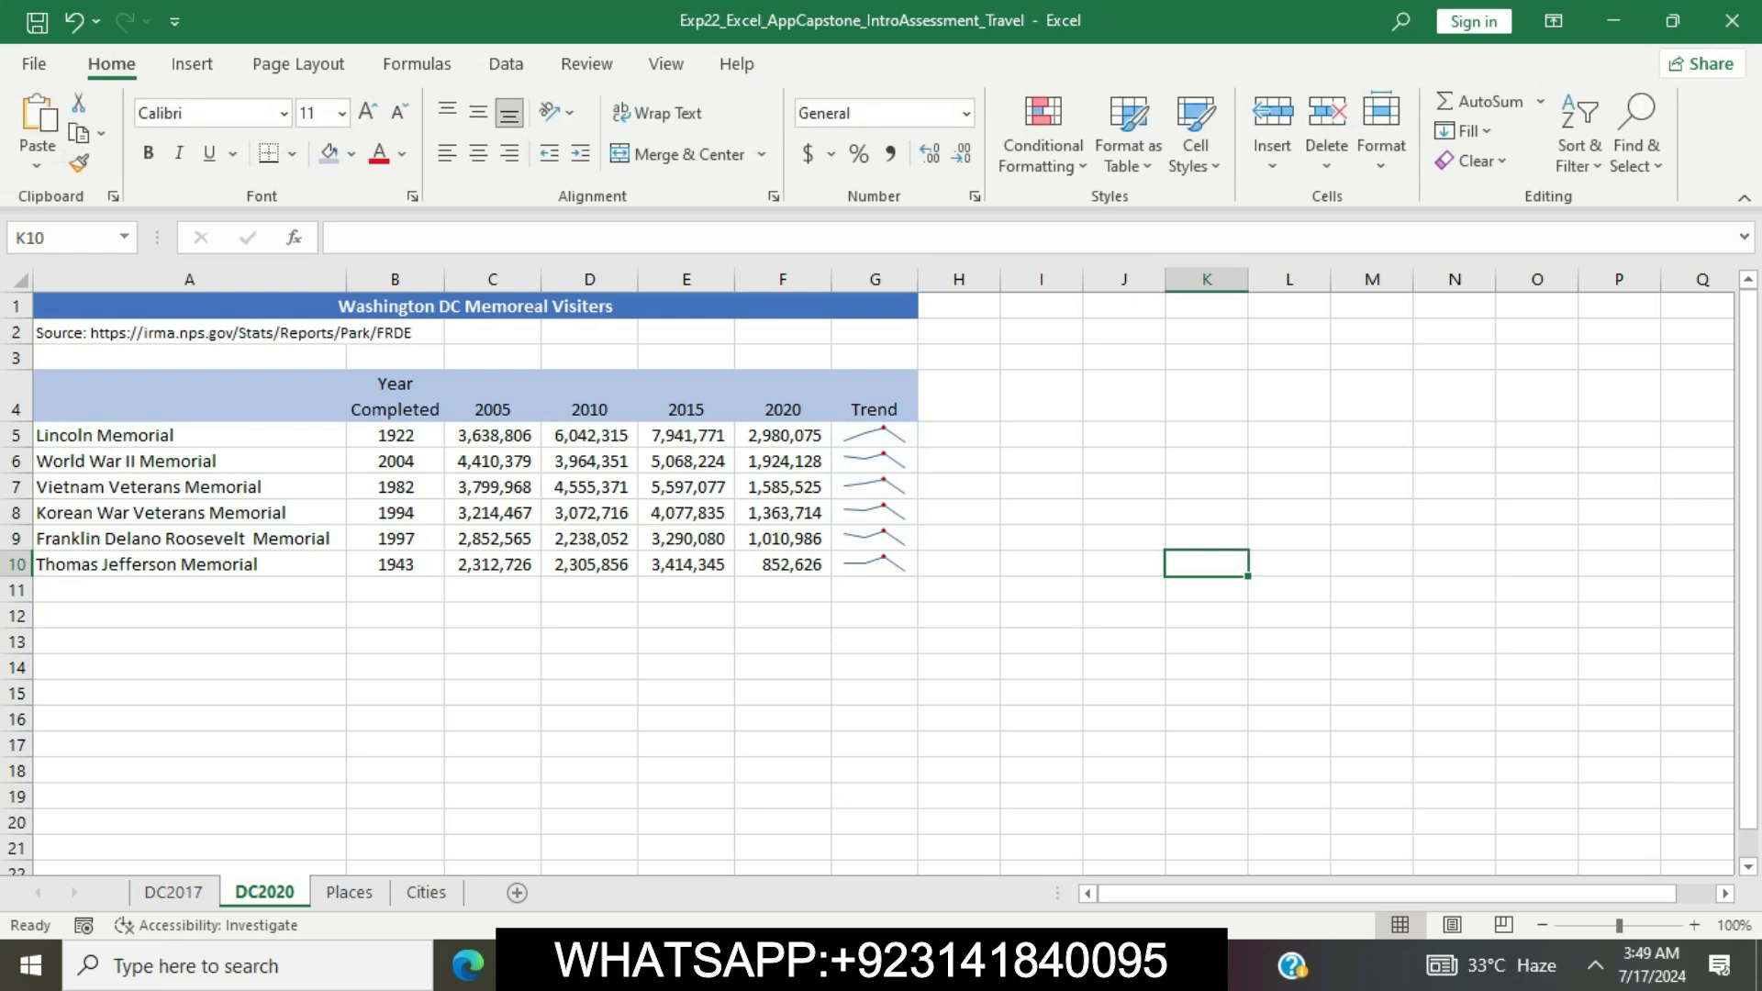
Return to the Word instructions and clear the yellow highlight from the step 10 text
key(alt+Tab)
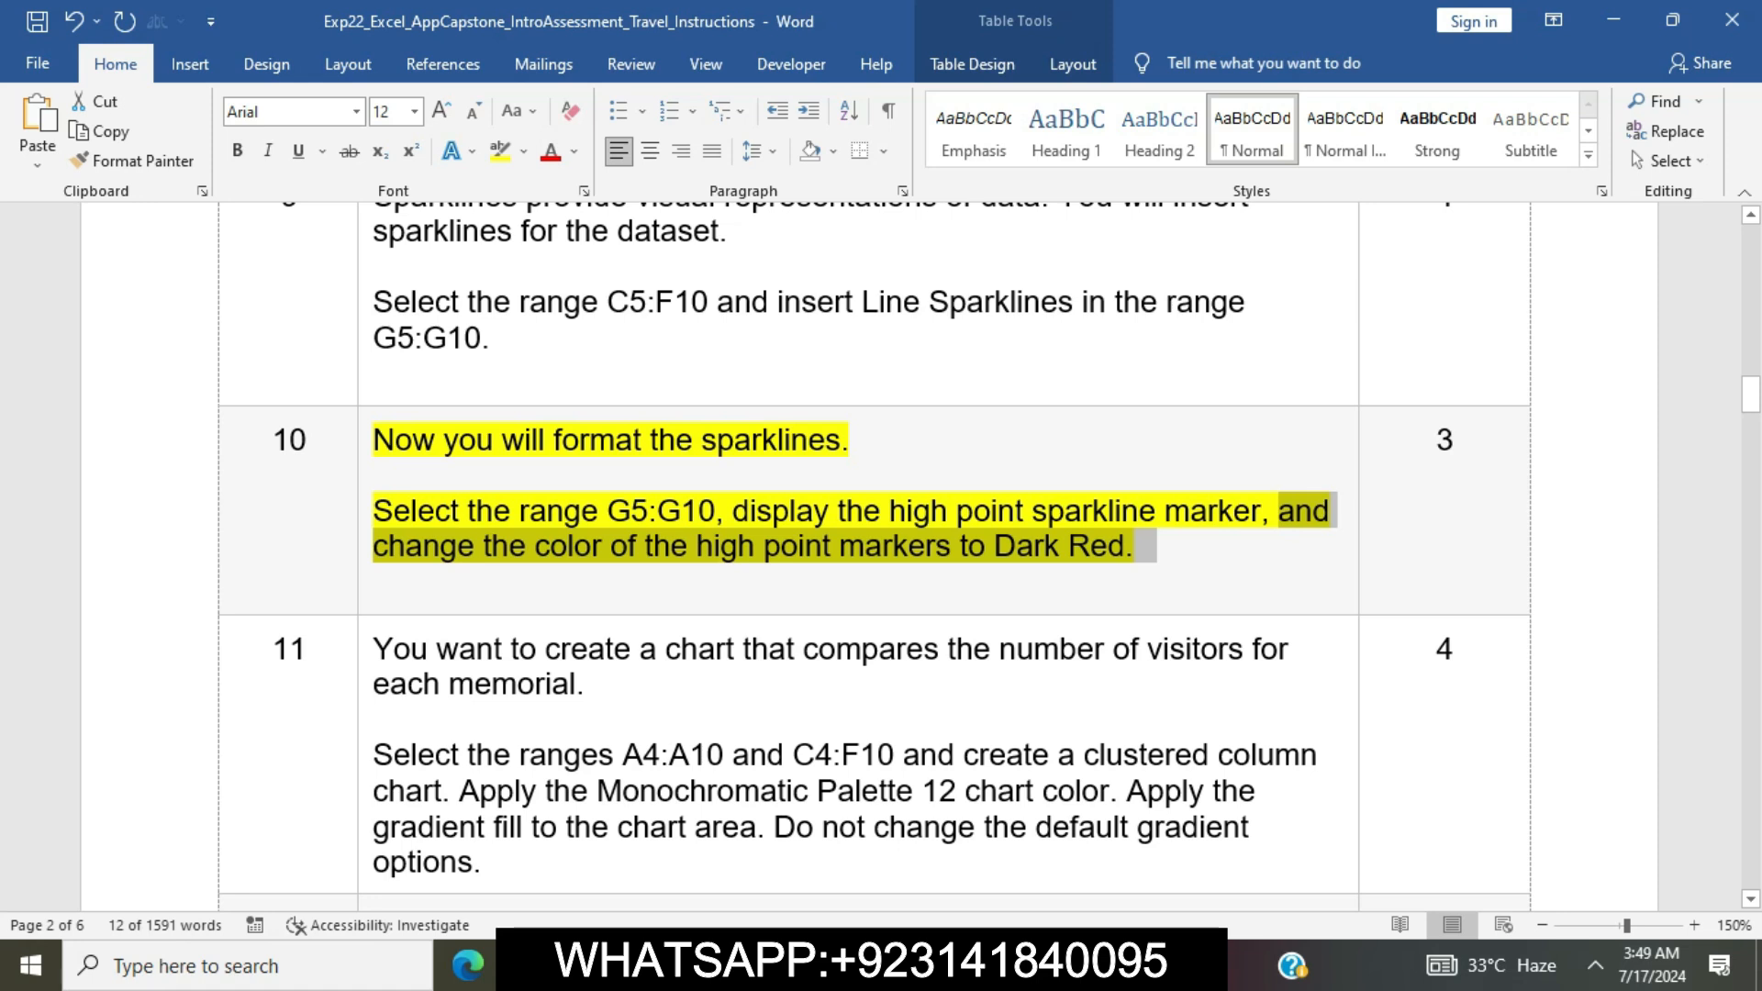
click(949, 511)
click(364, 511)
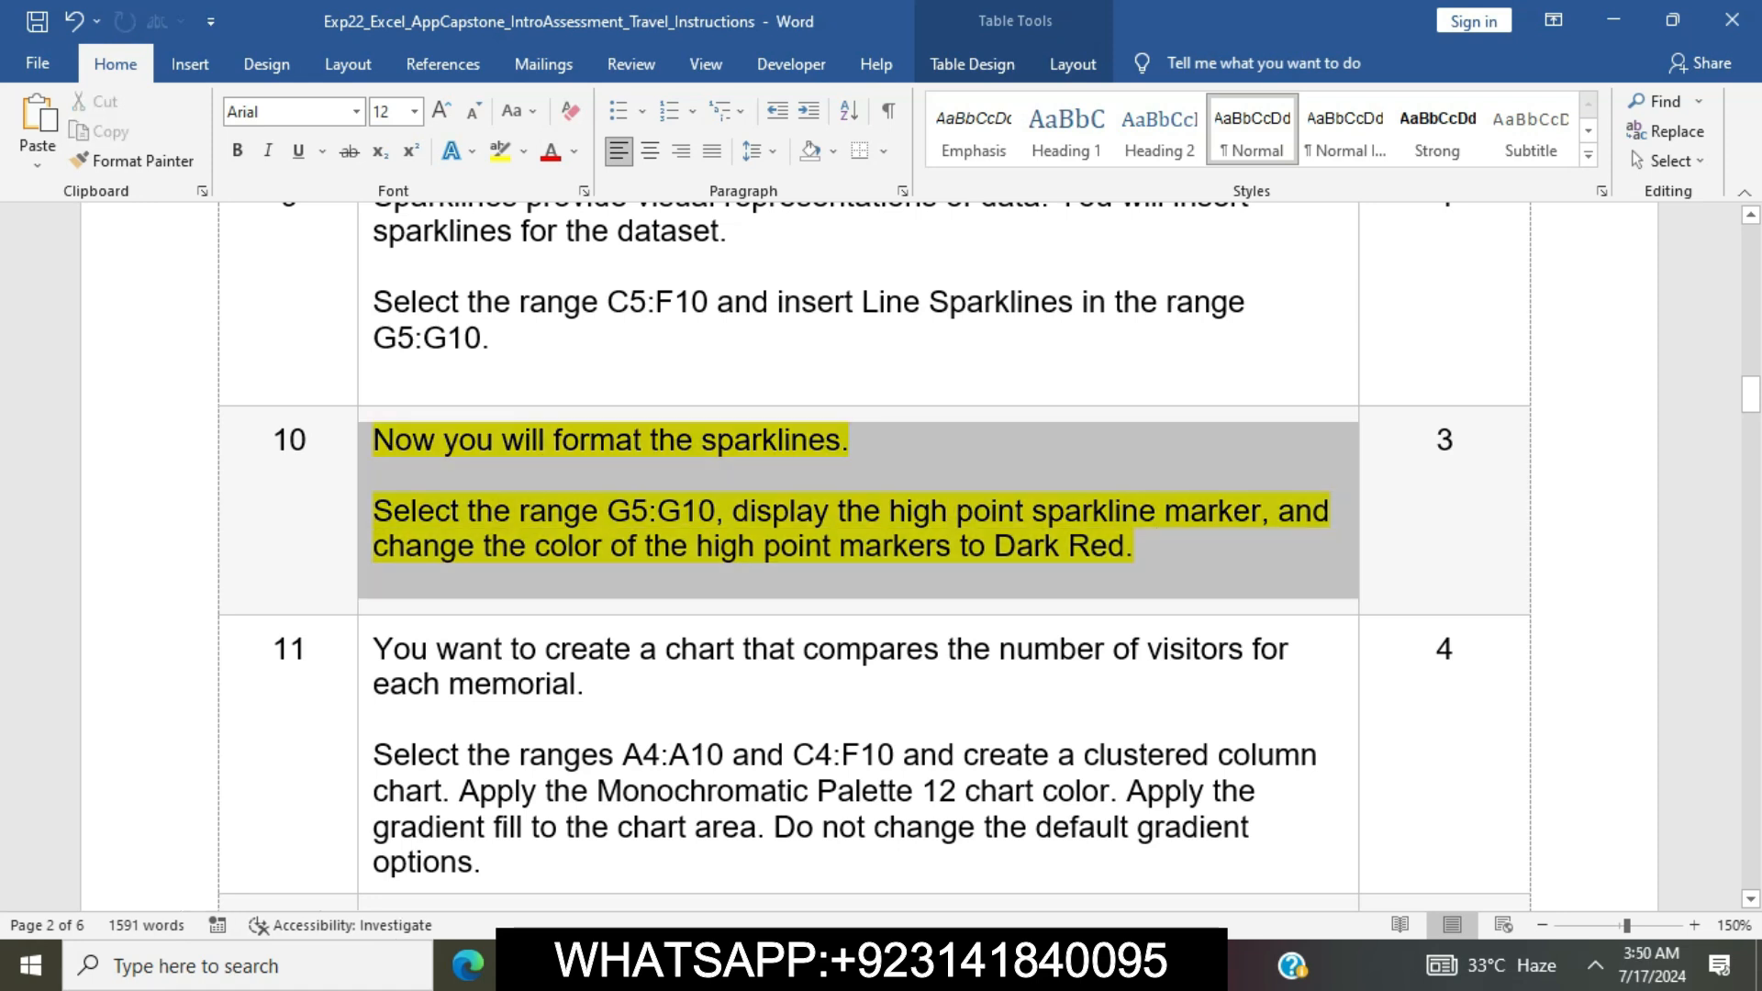
click(465, 402)
click(512, 511)
Highlight the step 11 text about creating the memorial visitors chart in yellow
scroll(512, 511, down, 6)
scroll(872, 551, down, 8)
scroll(872, 550, up, 10)
scroll(872, 550, up, 4)
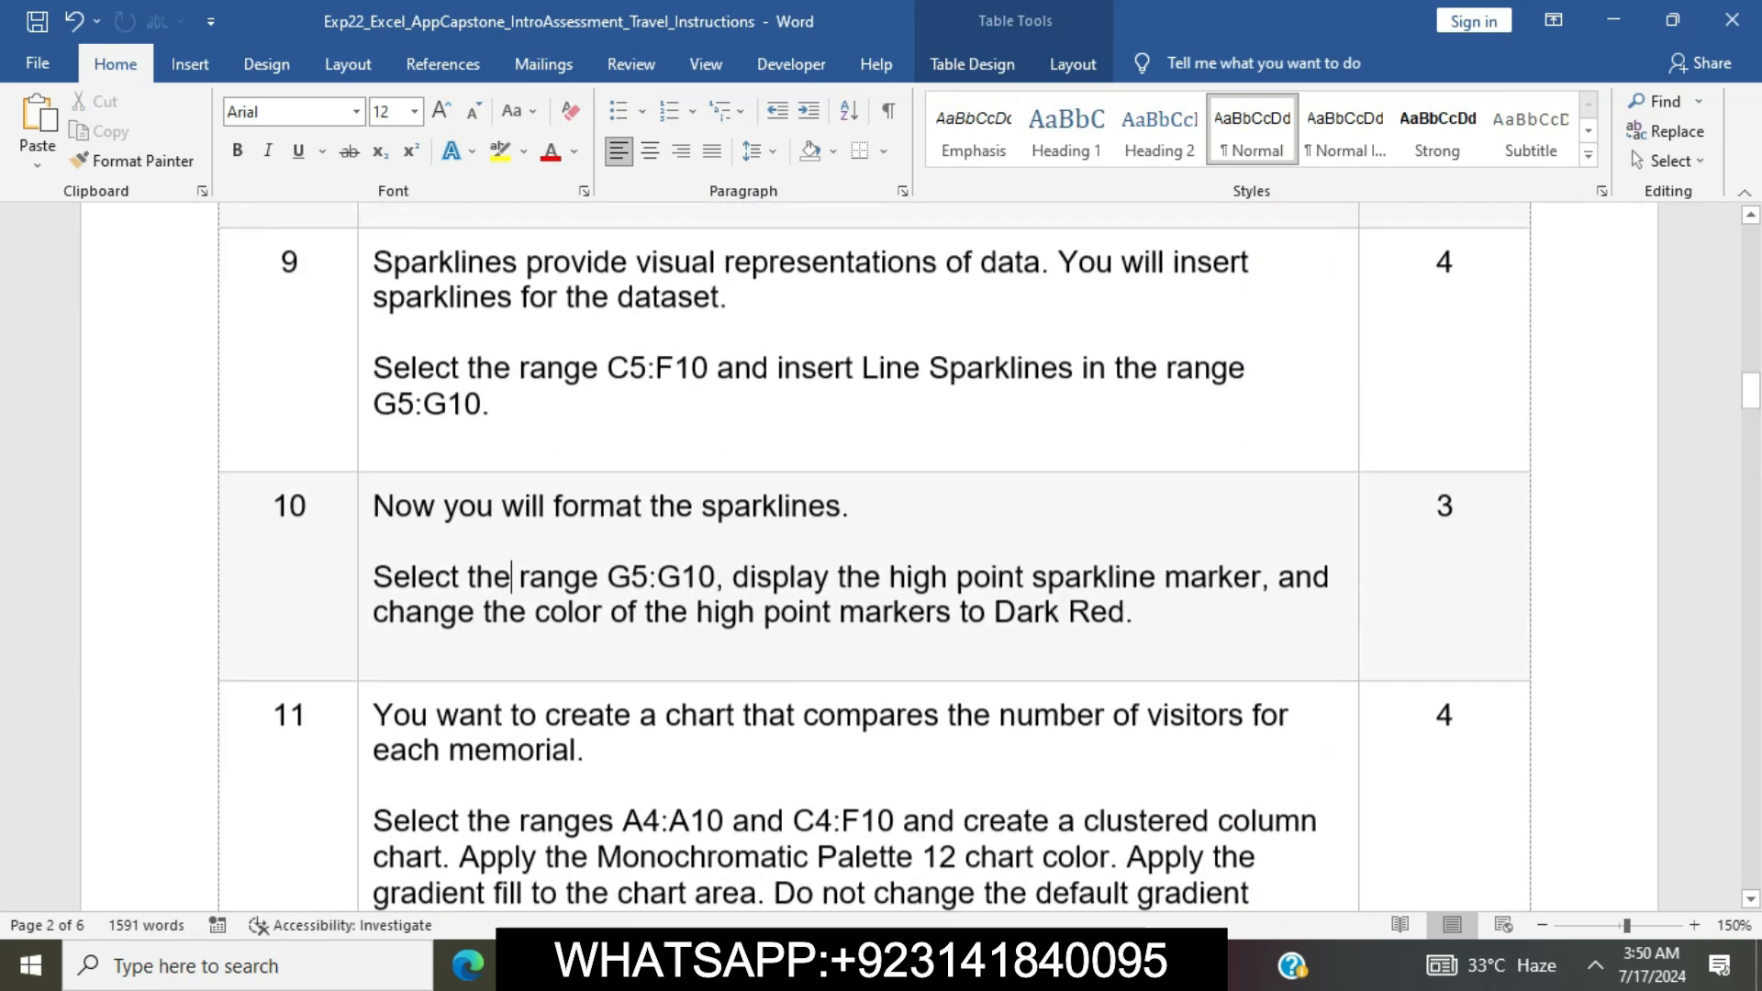
scroll(872, 551, down, 3)
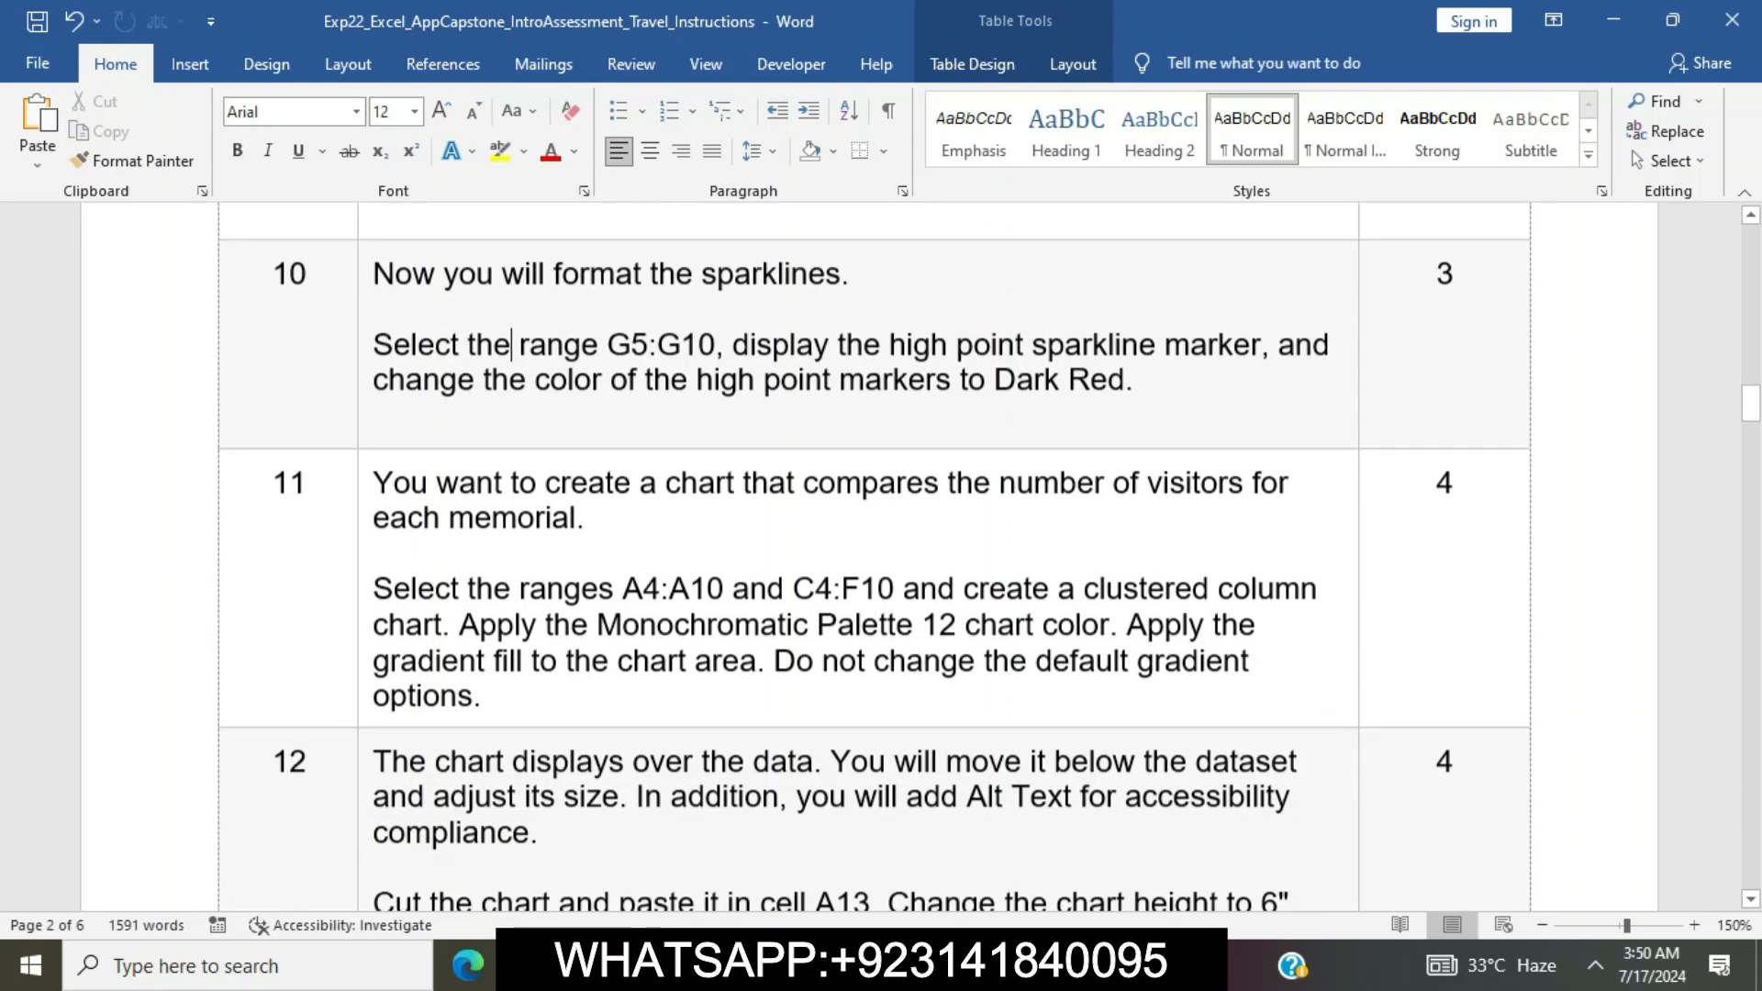
click(364, 487)
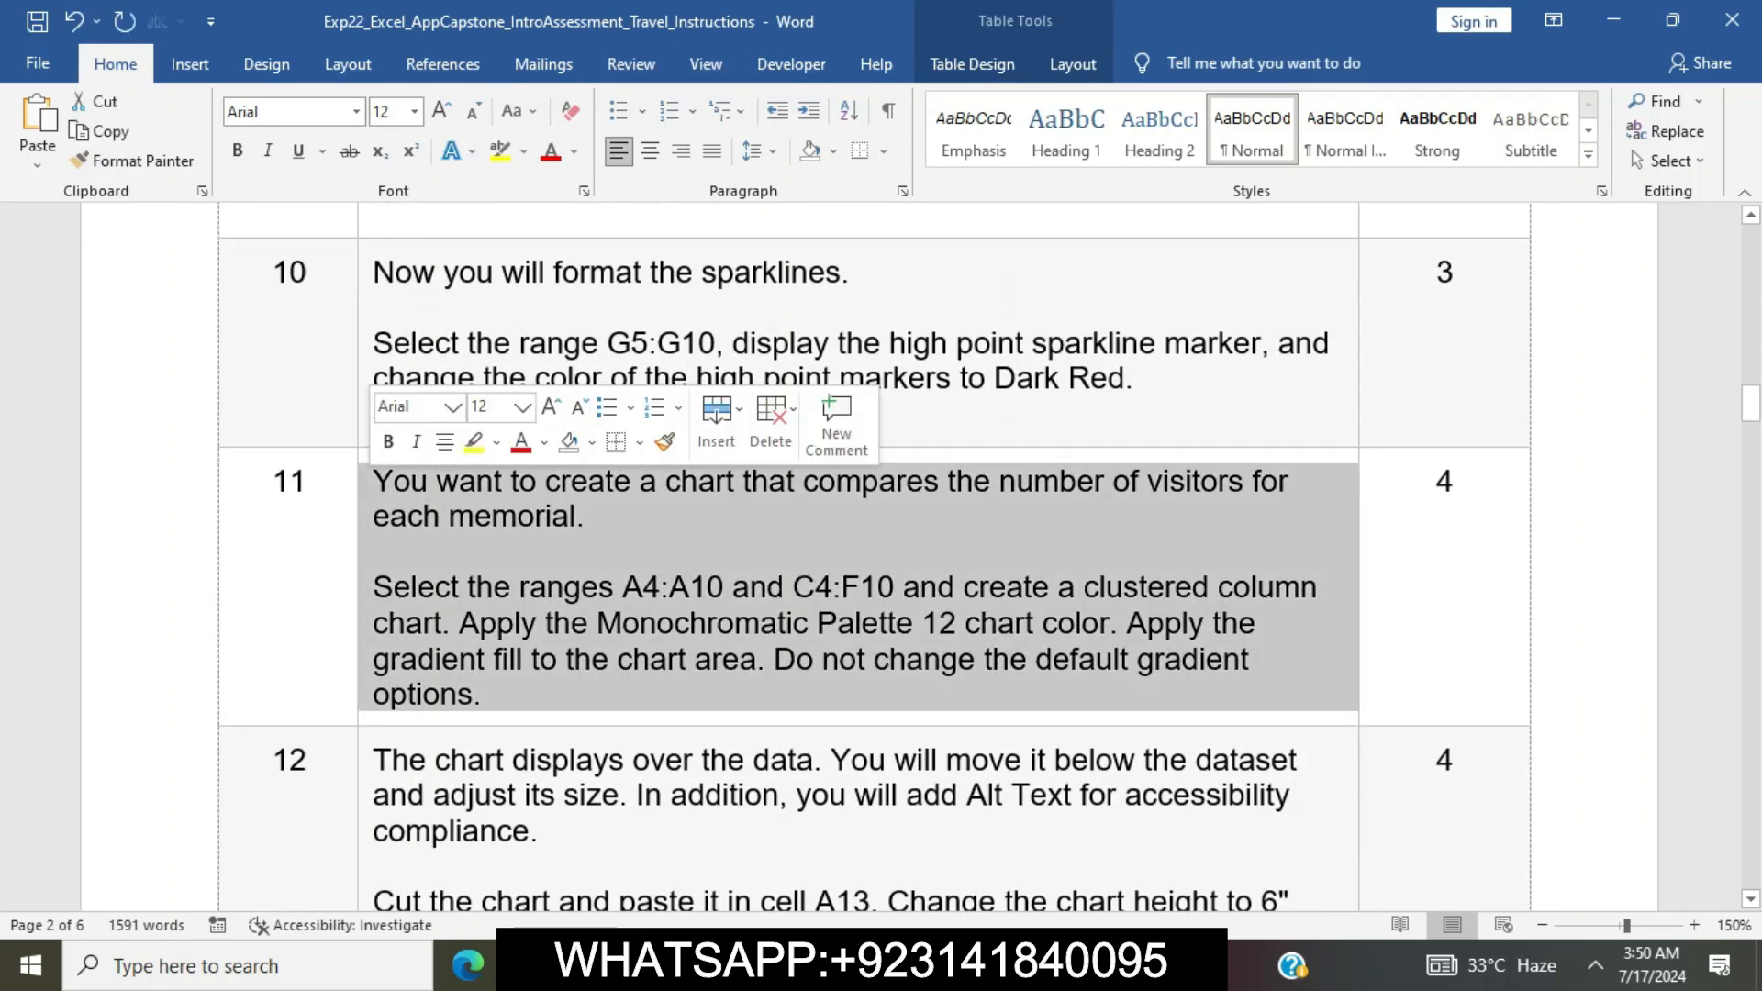
click(474, 443)
click(545, 624)
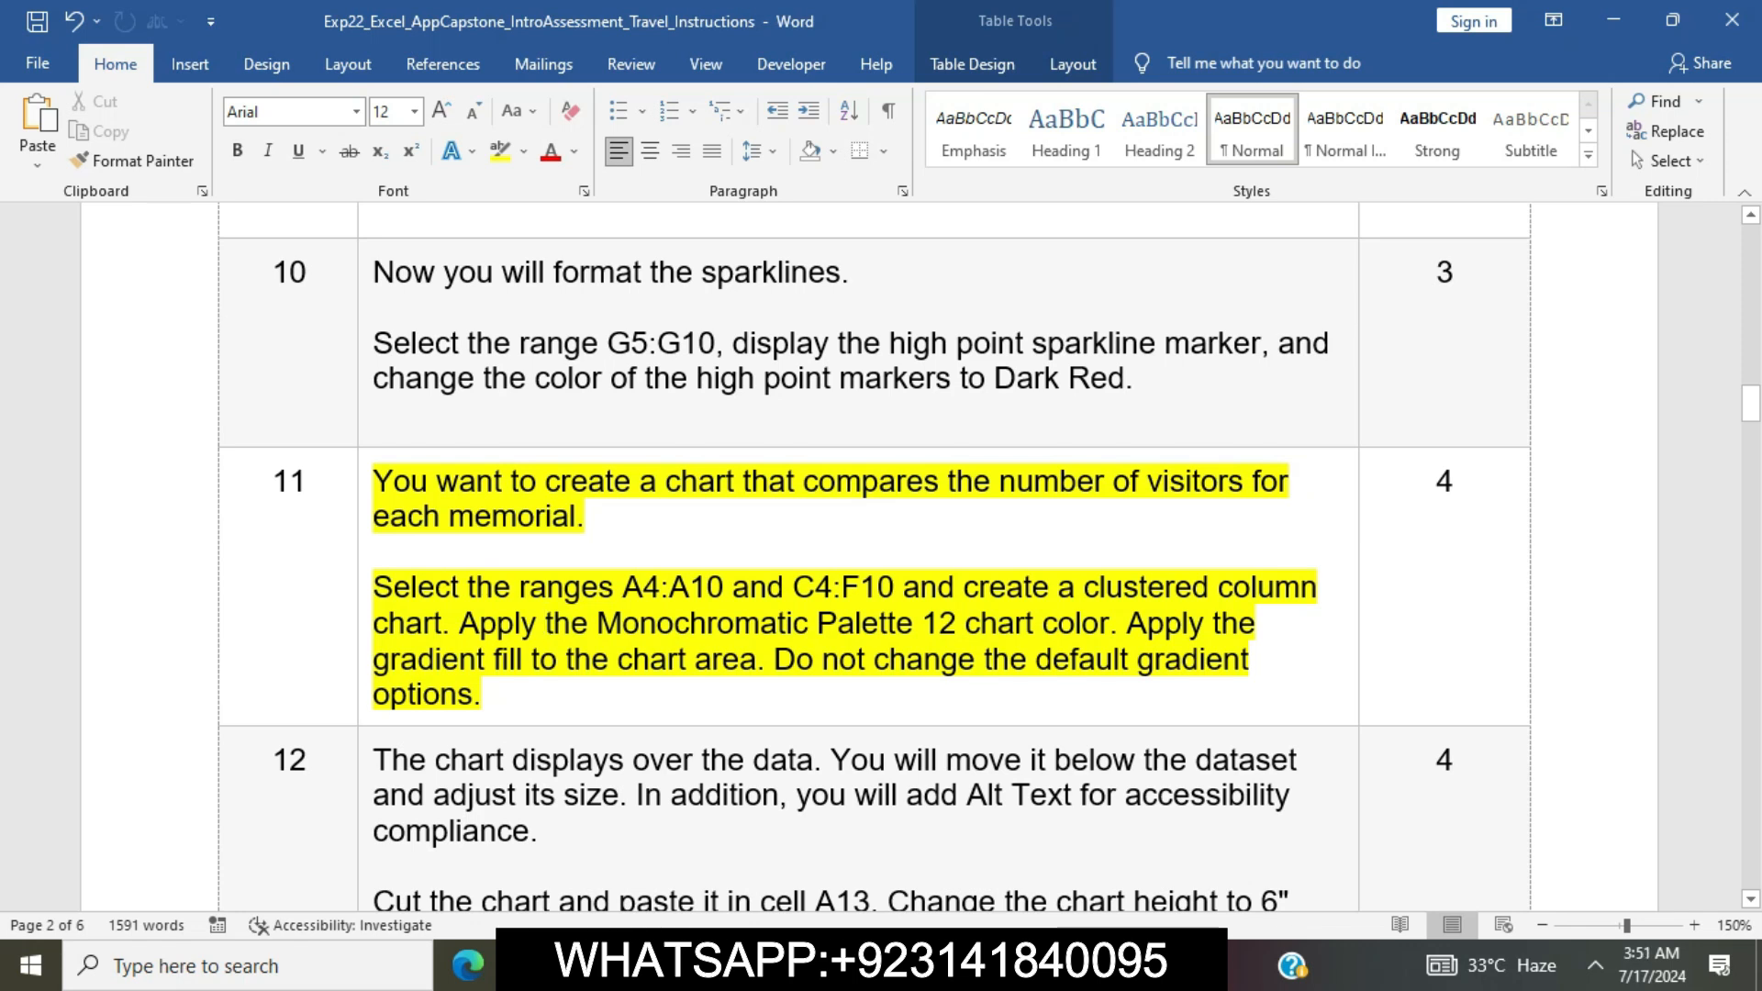
Copy the range reference A4:A10 from Word's step 11, switch to Excel and select that range on the DC2020 sheet
drag(623, 587, 733, 588)
key(ctrl+c)
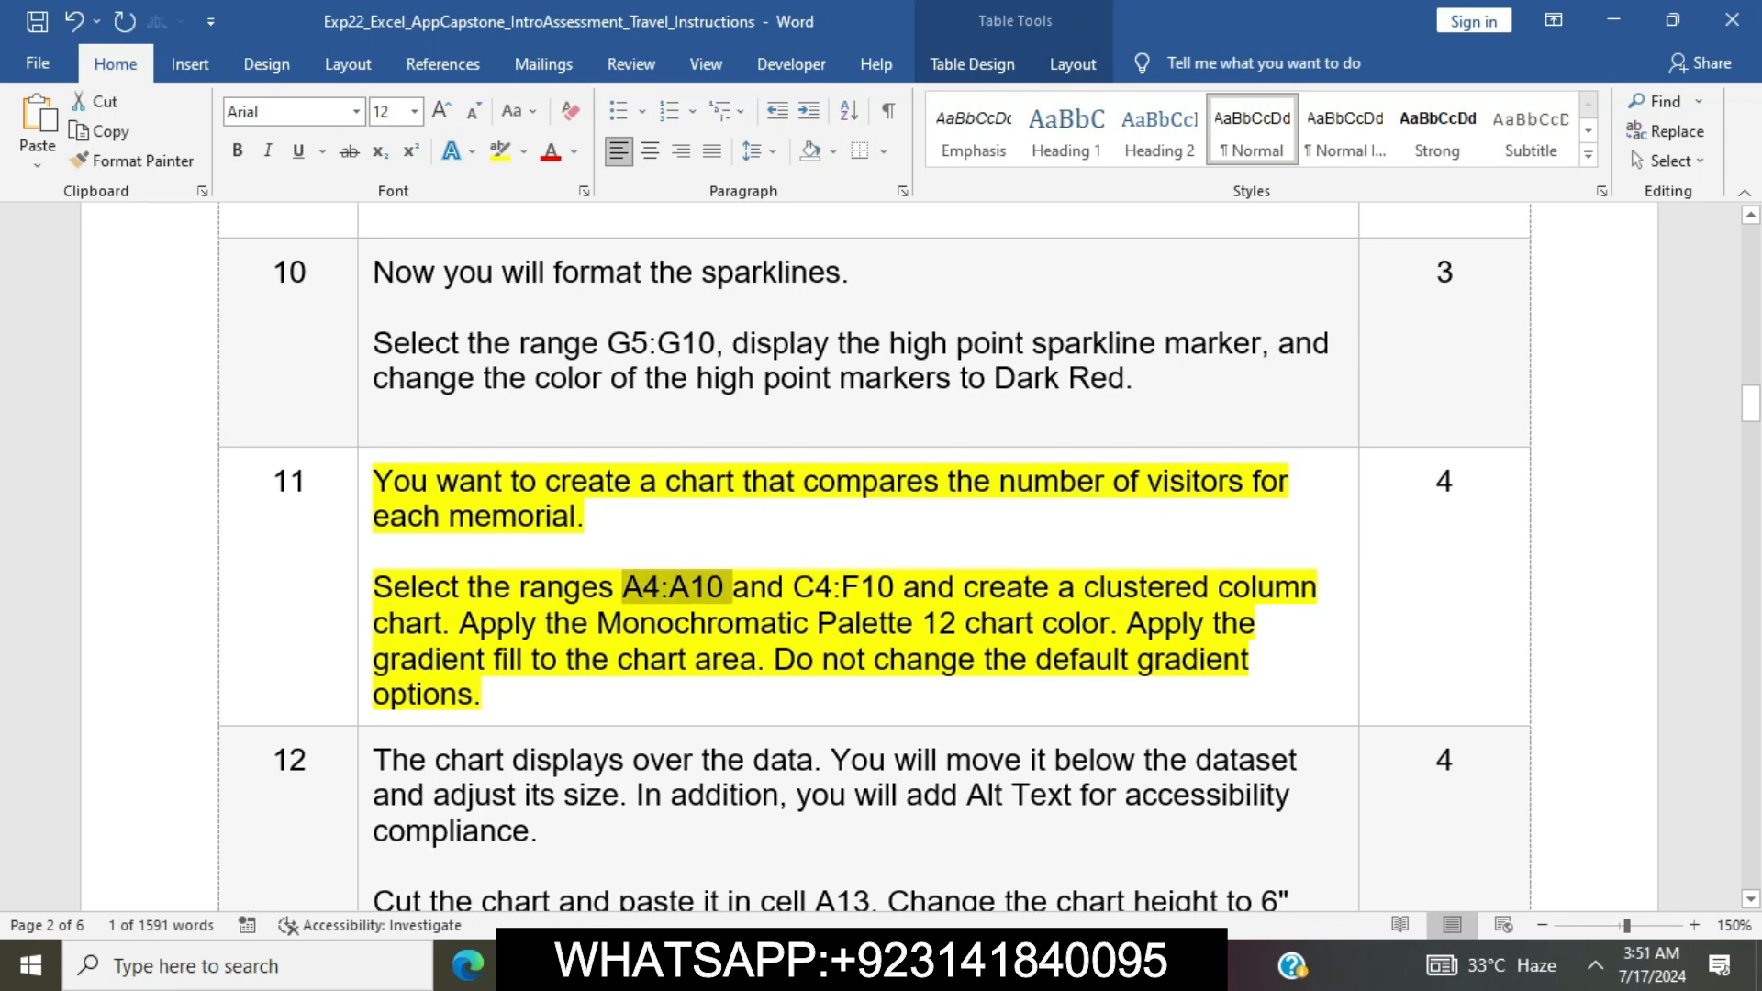
key(alt+Tab)
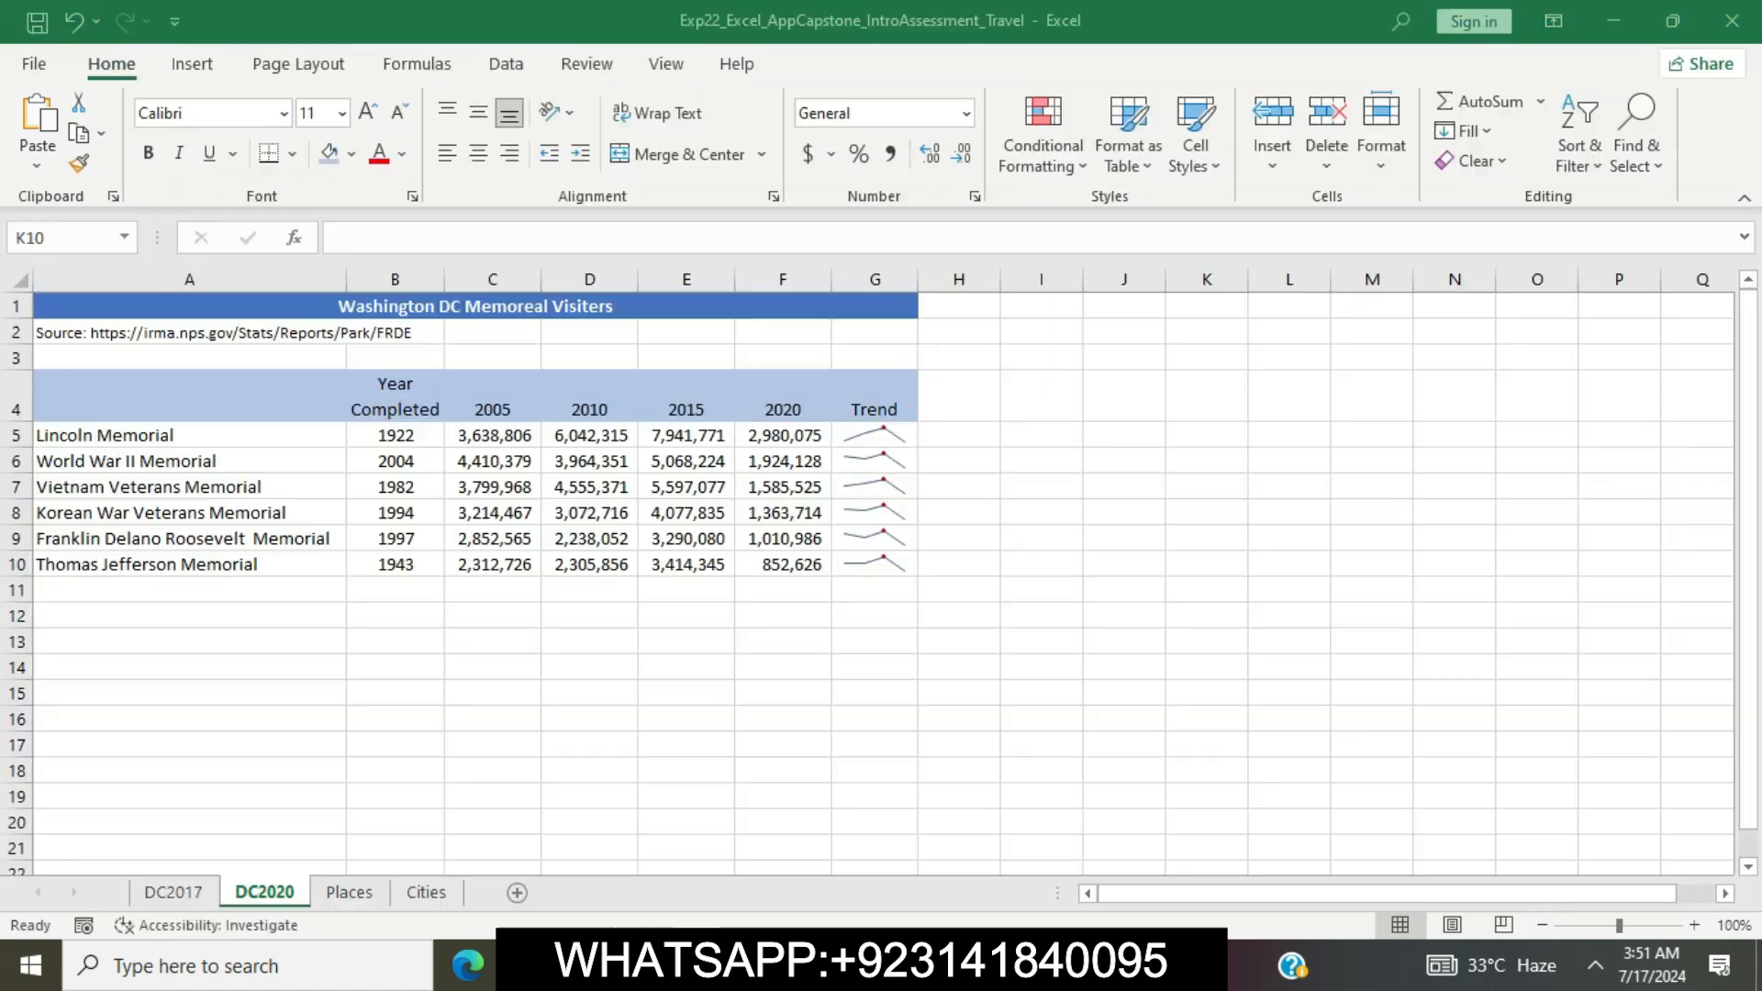
click(66, 237)
key(ctrl+v)
key(Return)
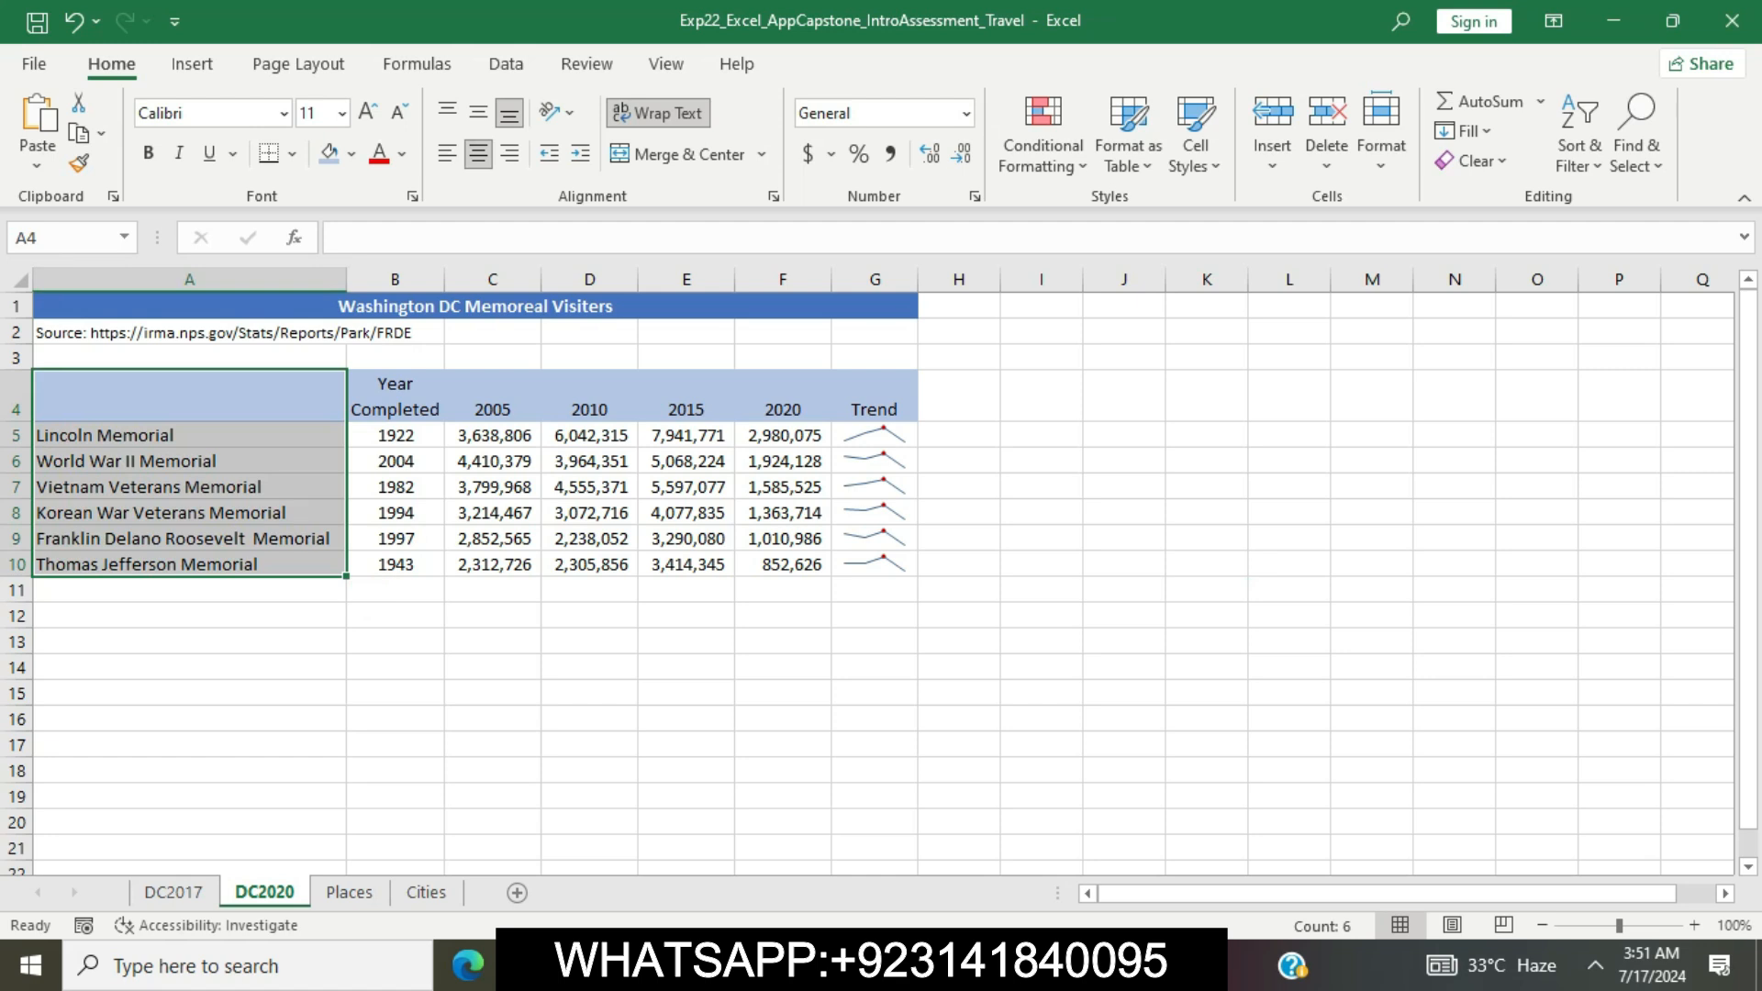
Copy the range reference C4:F10 from Word's step 11 and add that range to the A4:A10 selection in Excel
key(alt+Tab)
drag(795, 587, 903, 587)
key(ctrl+c)
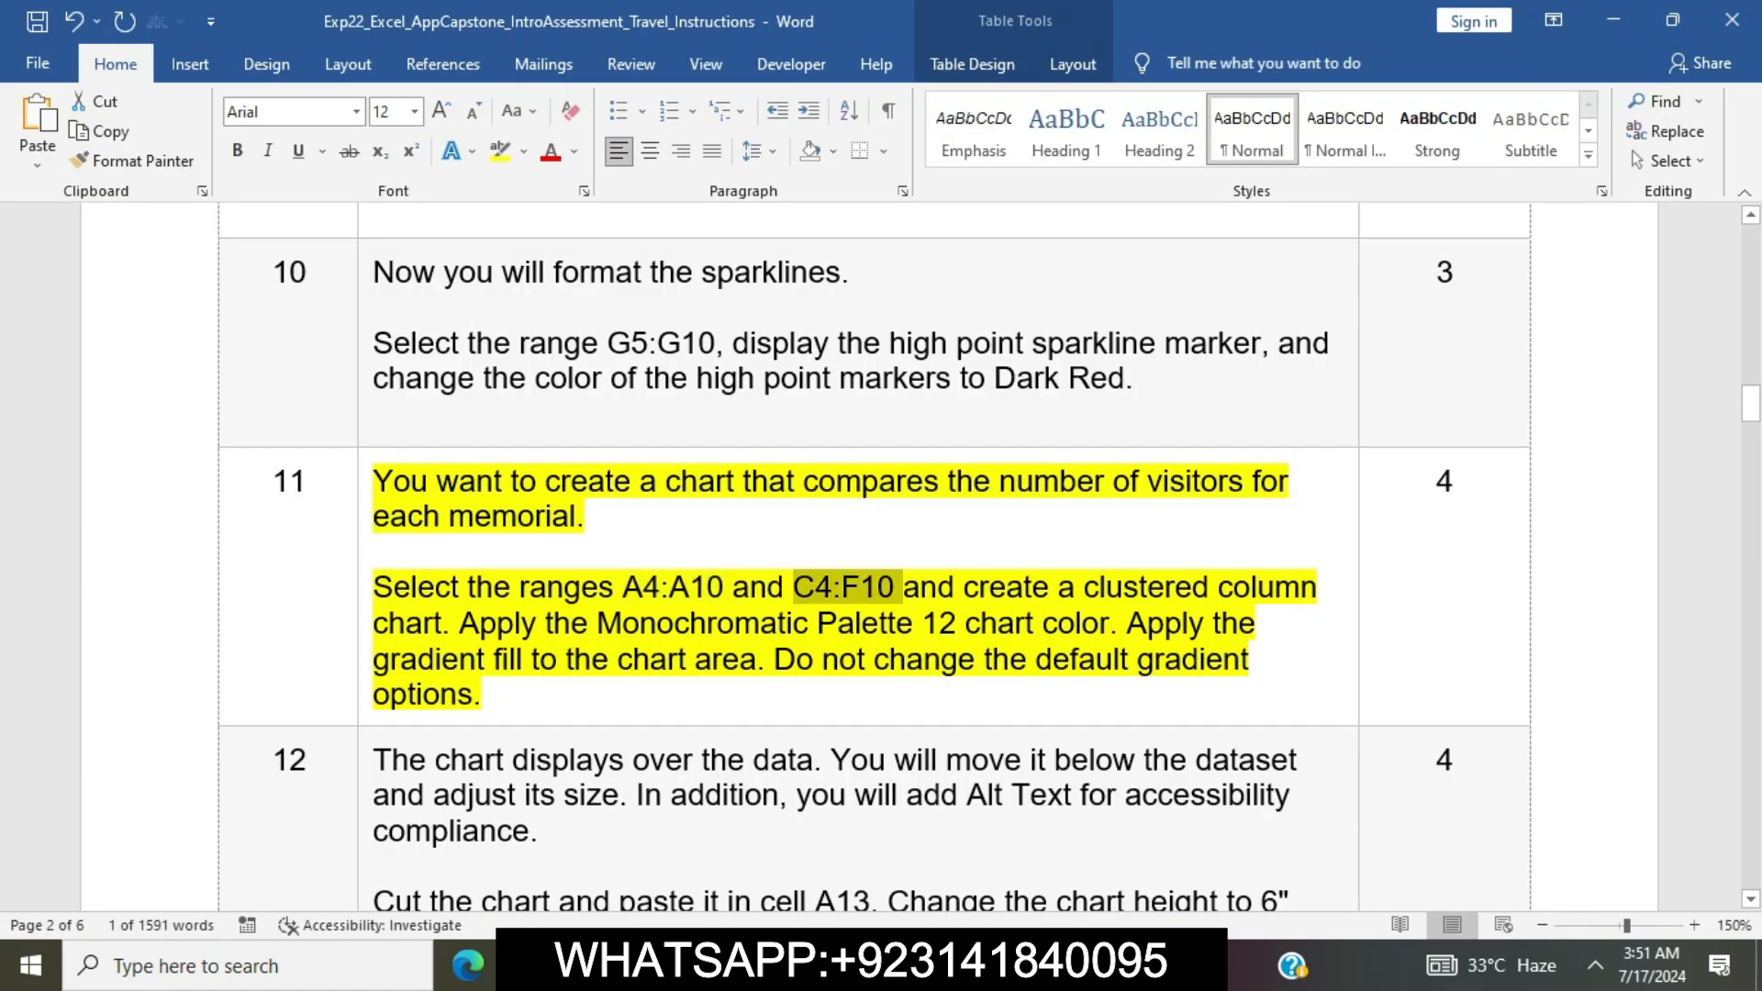
key(alt+Tab)
click(55, 238)
key(ctrl+v)
key(Return)
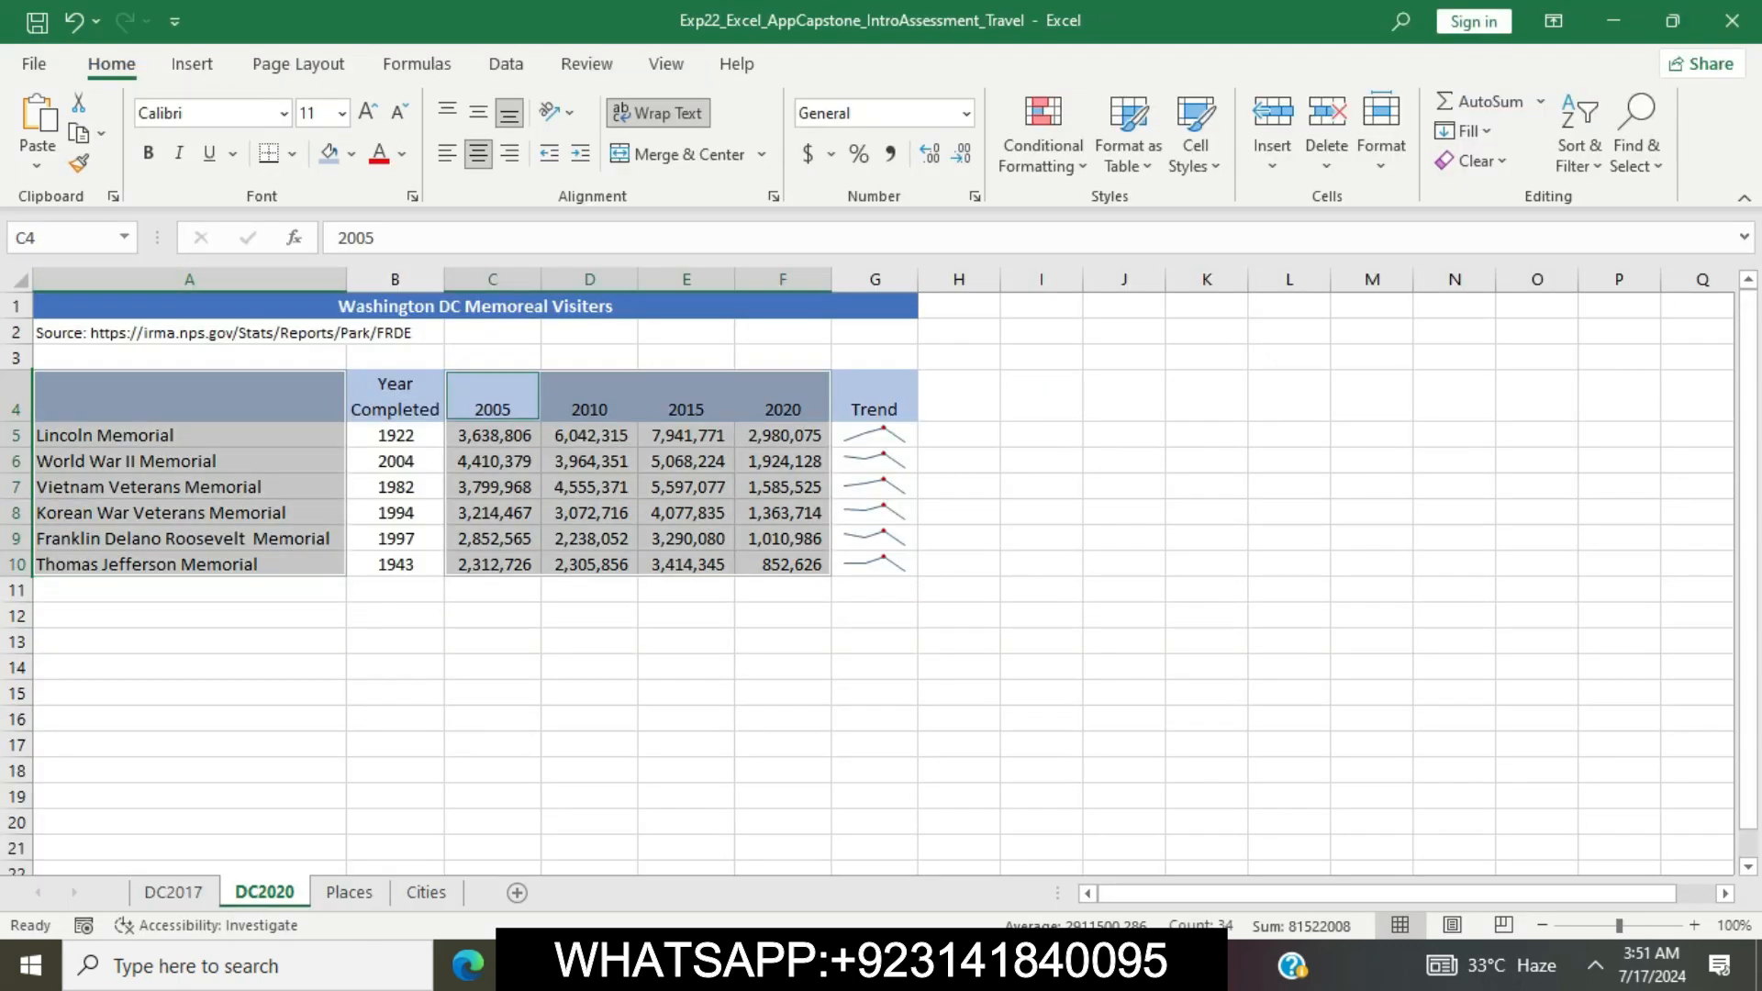
Select the chart creation text in Word's step 11, return to Excel and insert a clustered column chart with the memorials as categories
key(alt+Tab)
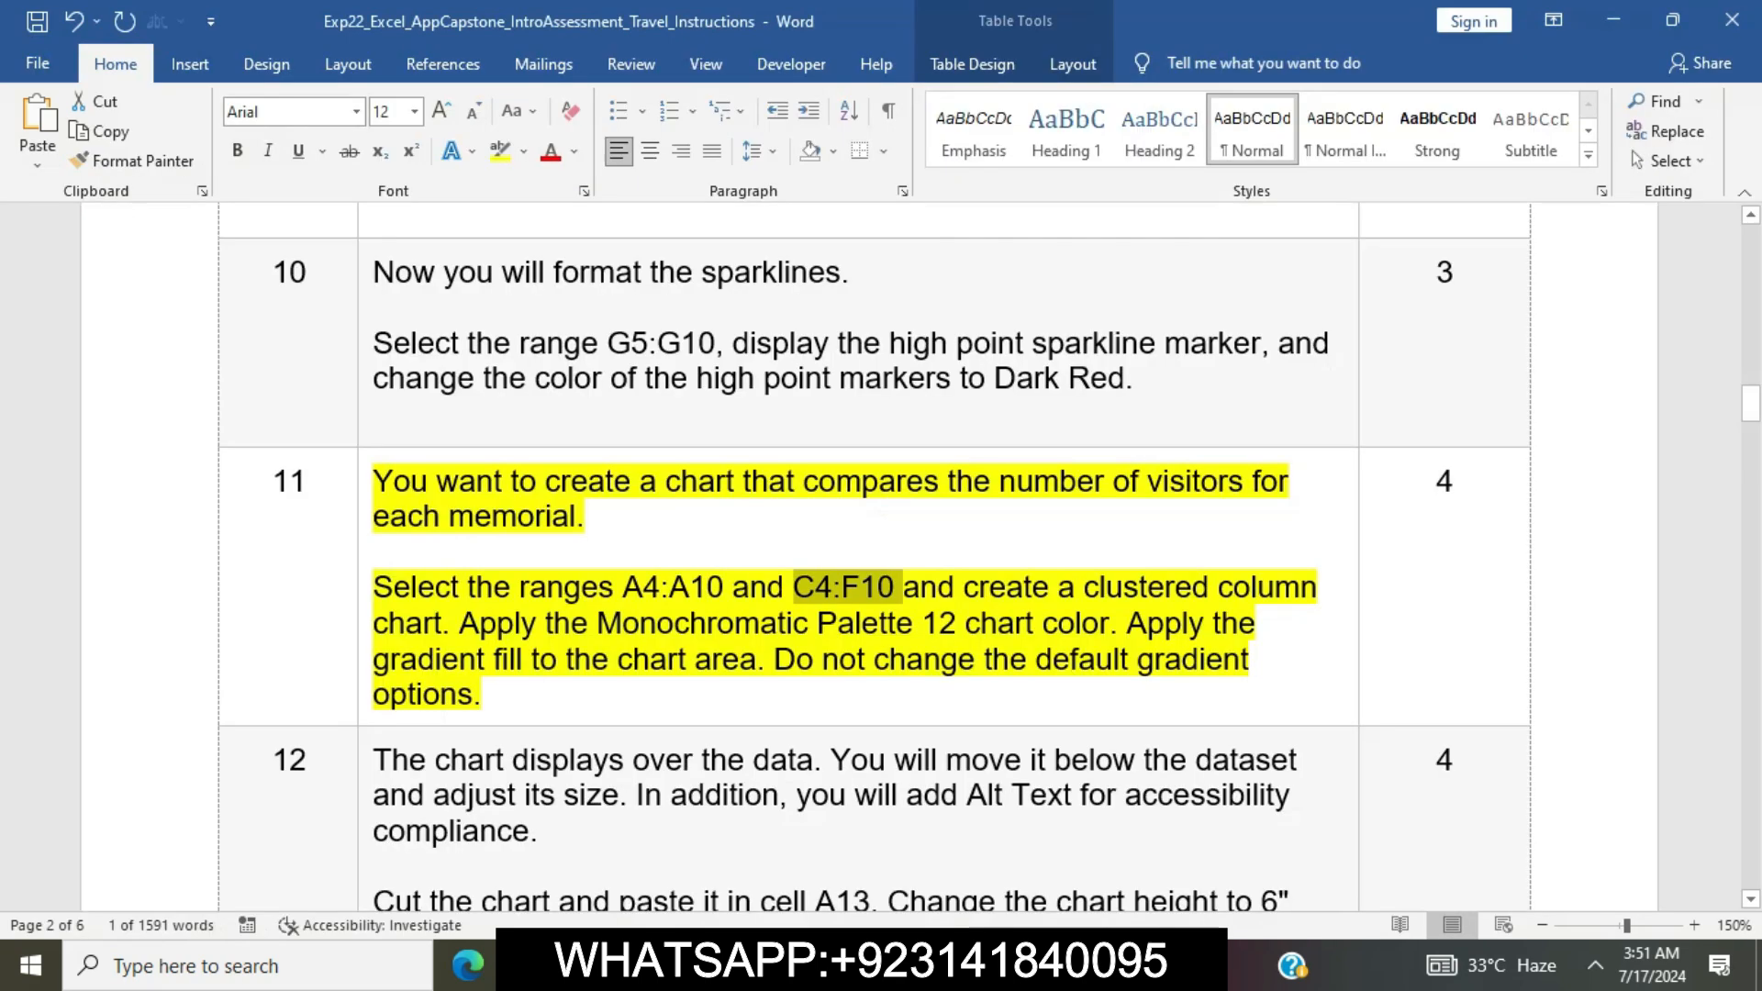
drag(963, 586, 449, 623)
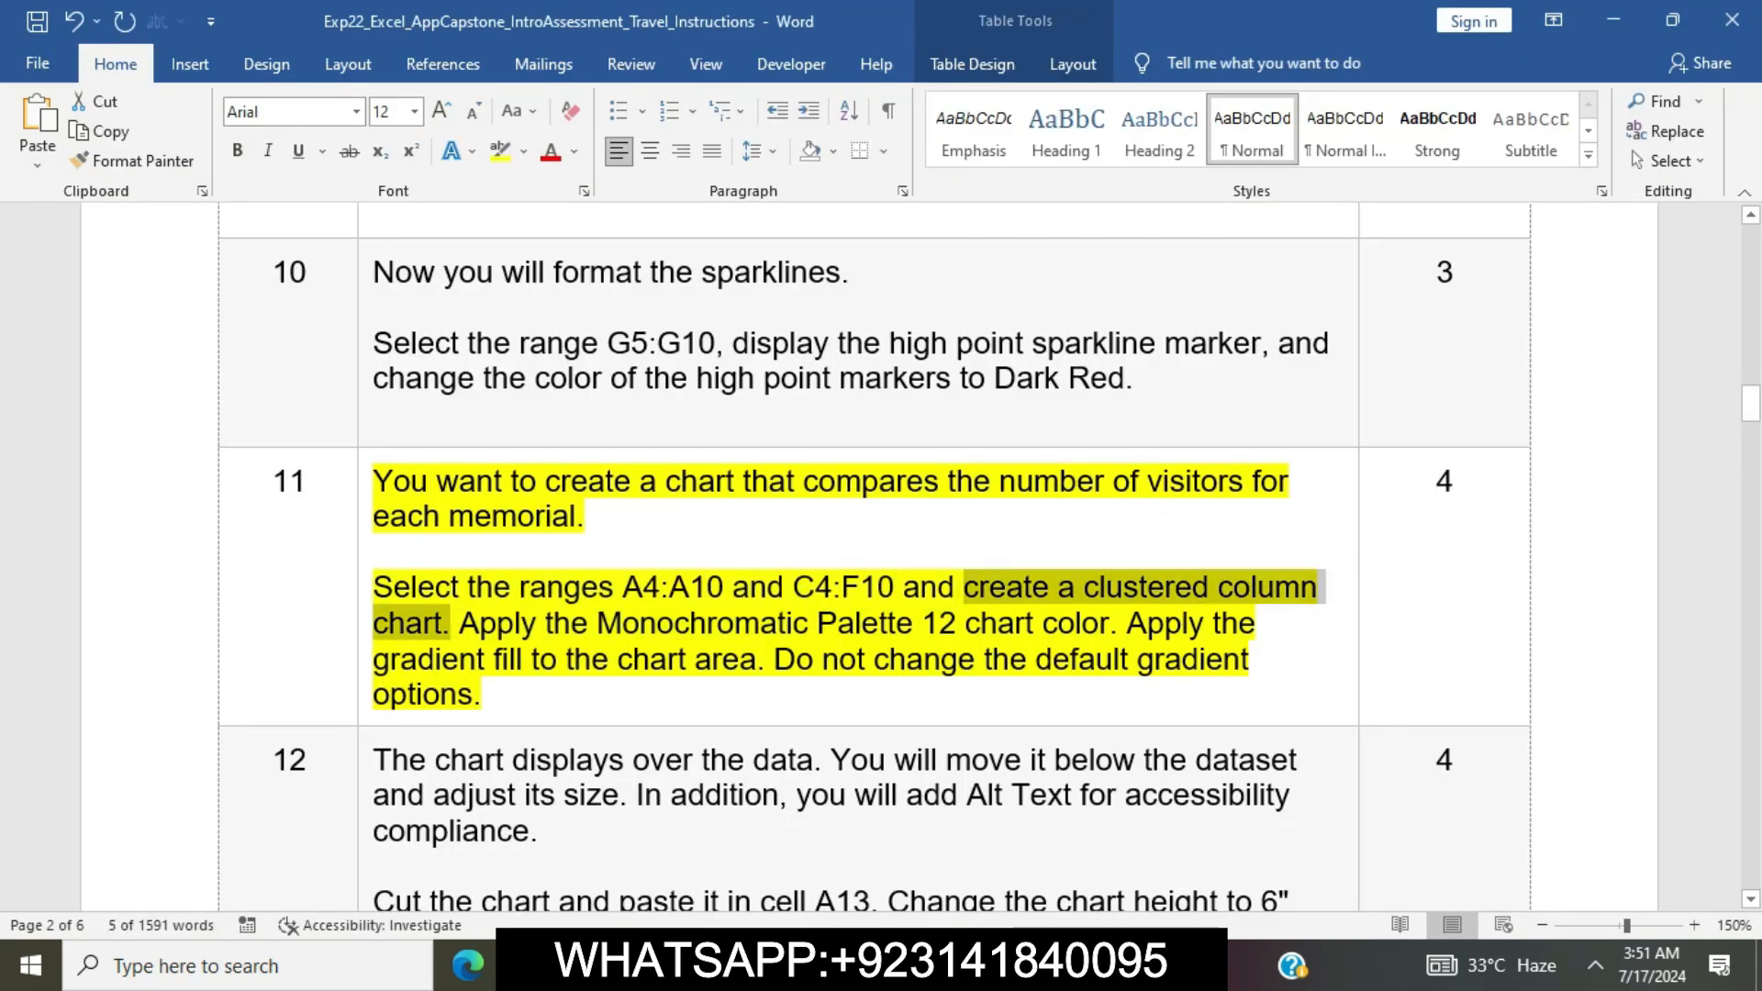
key(alt+Tab)
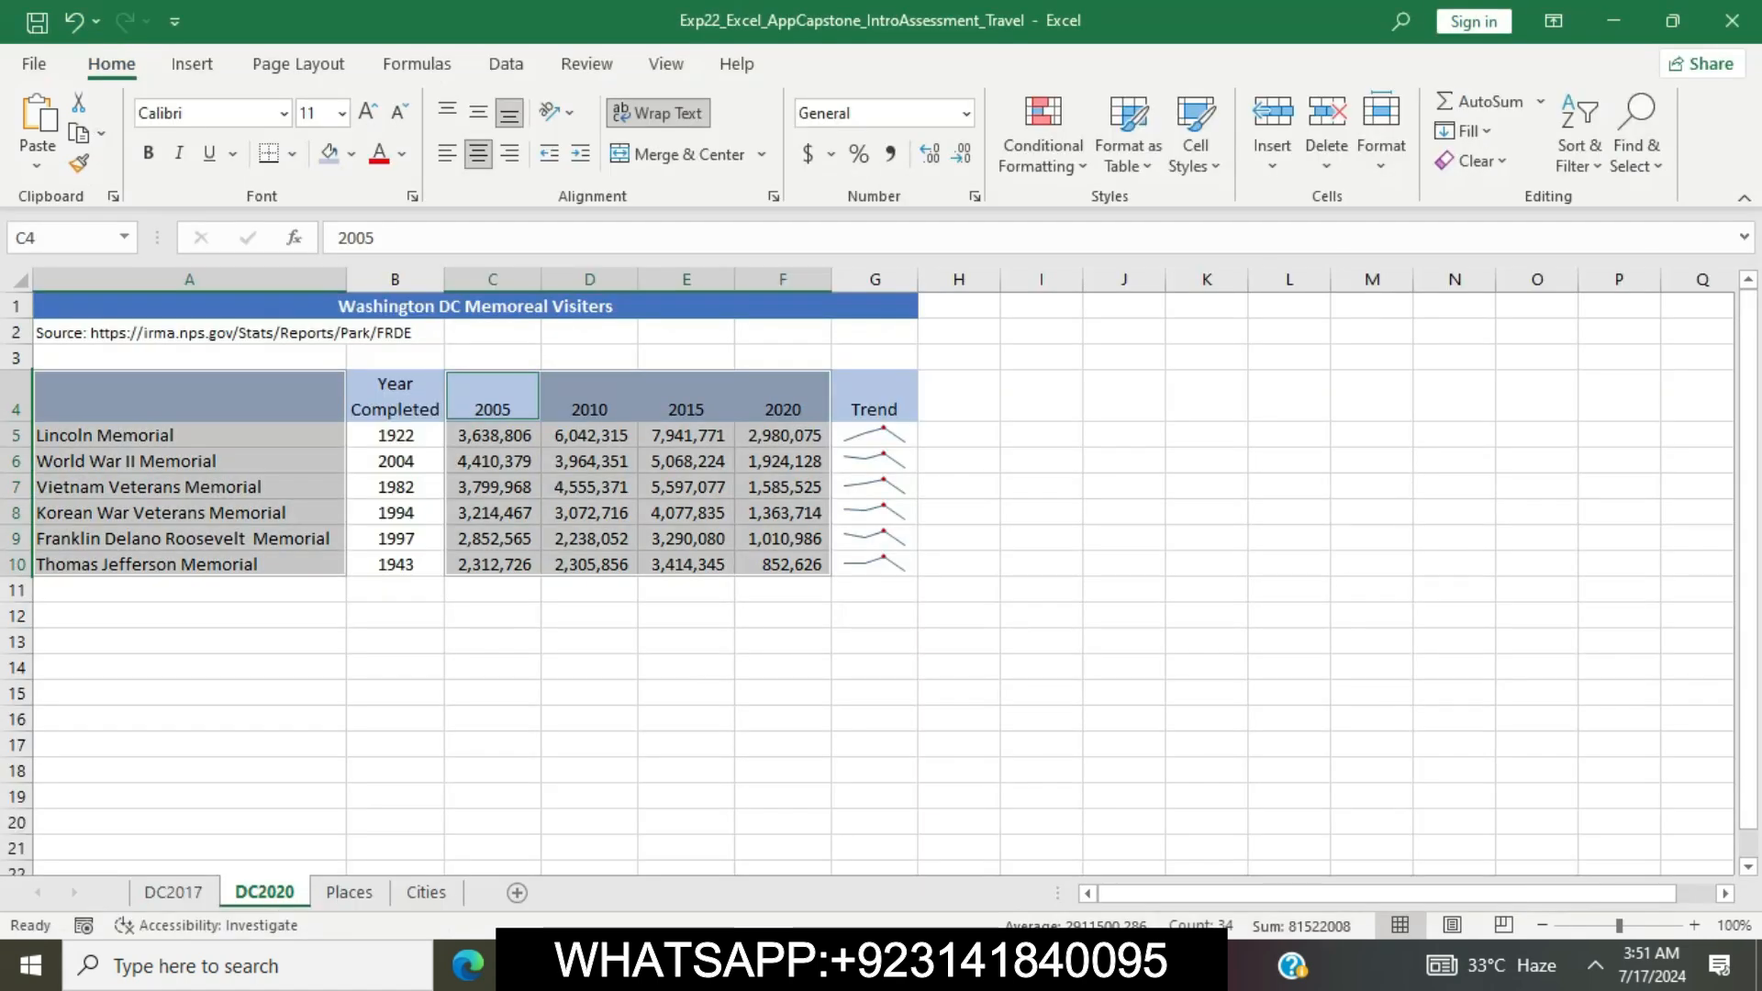
click(192, 64)
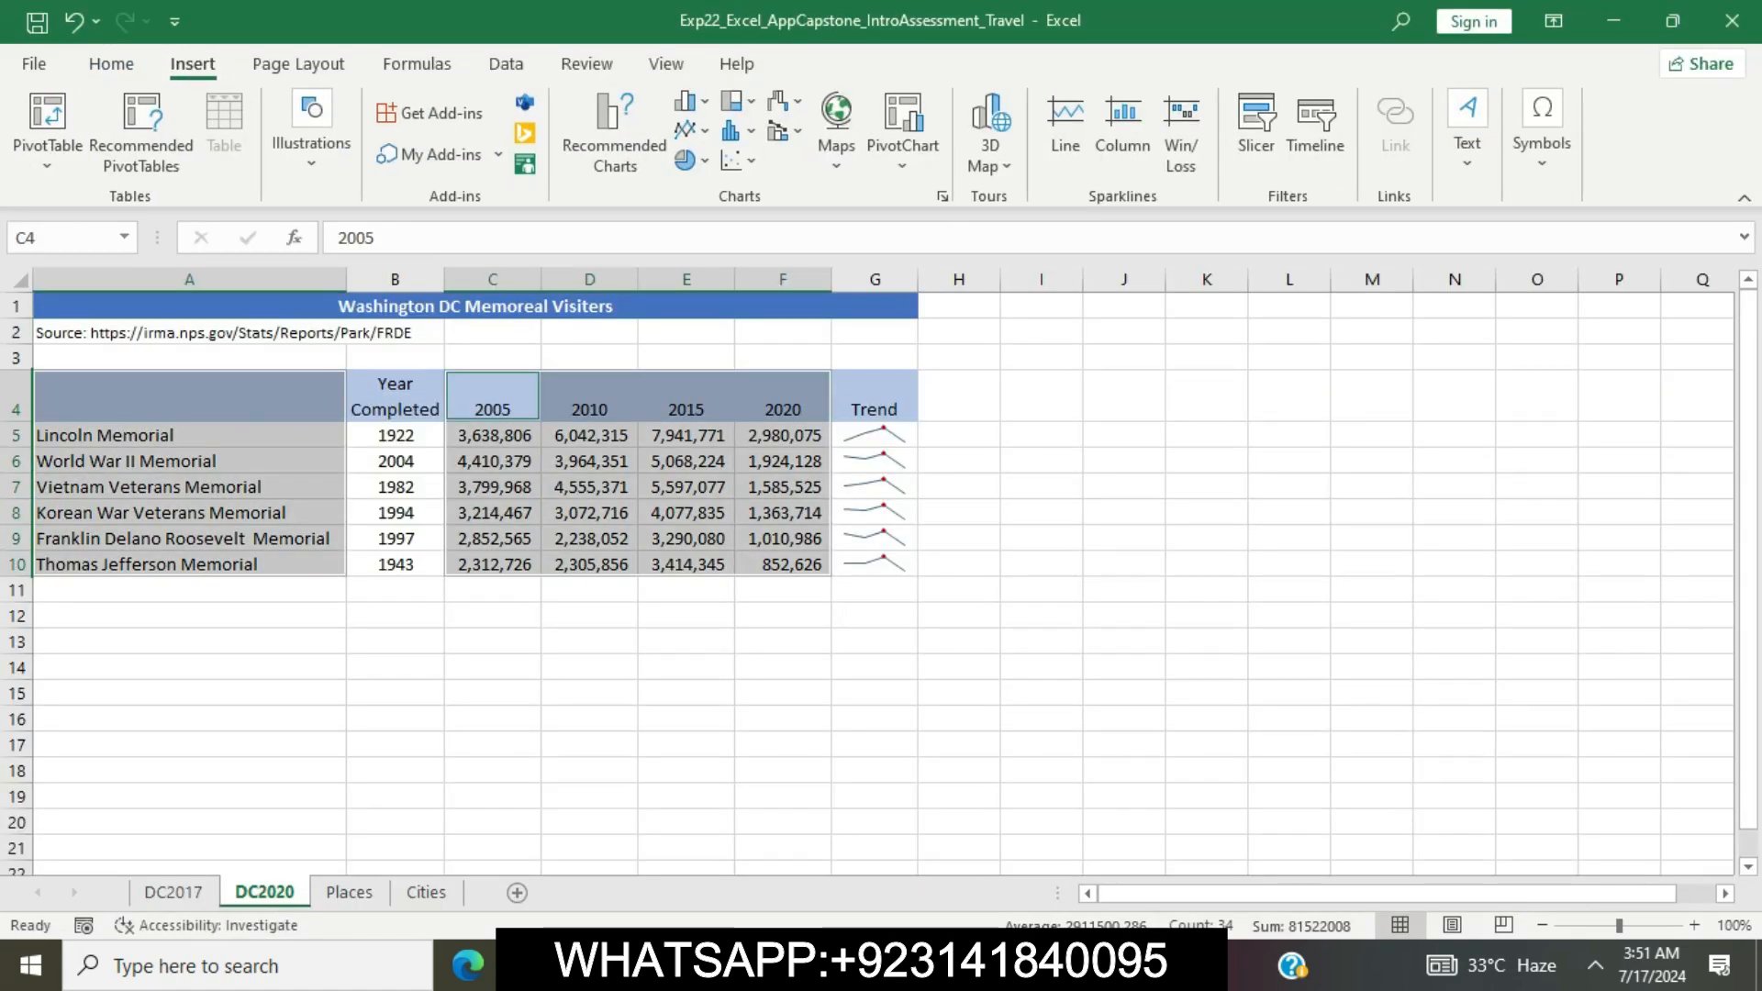
click(942, 196)
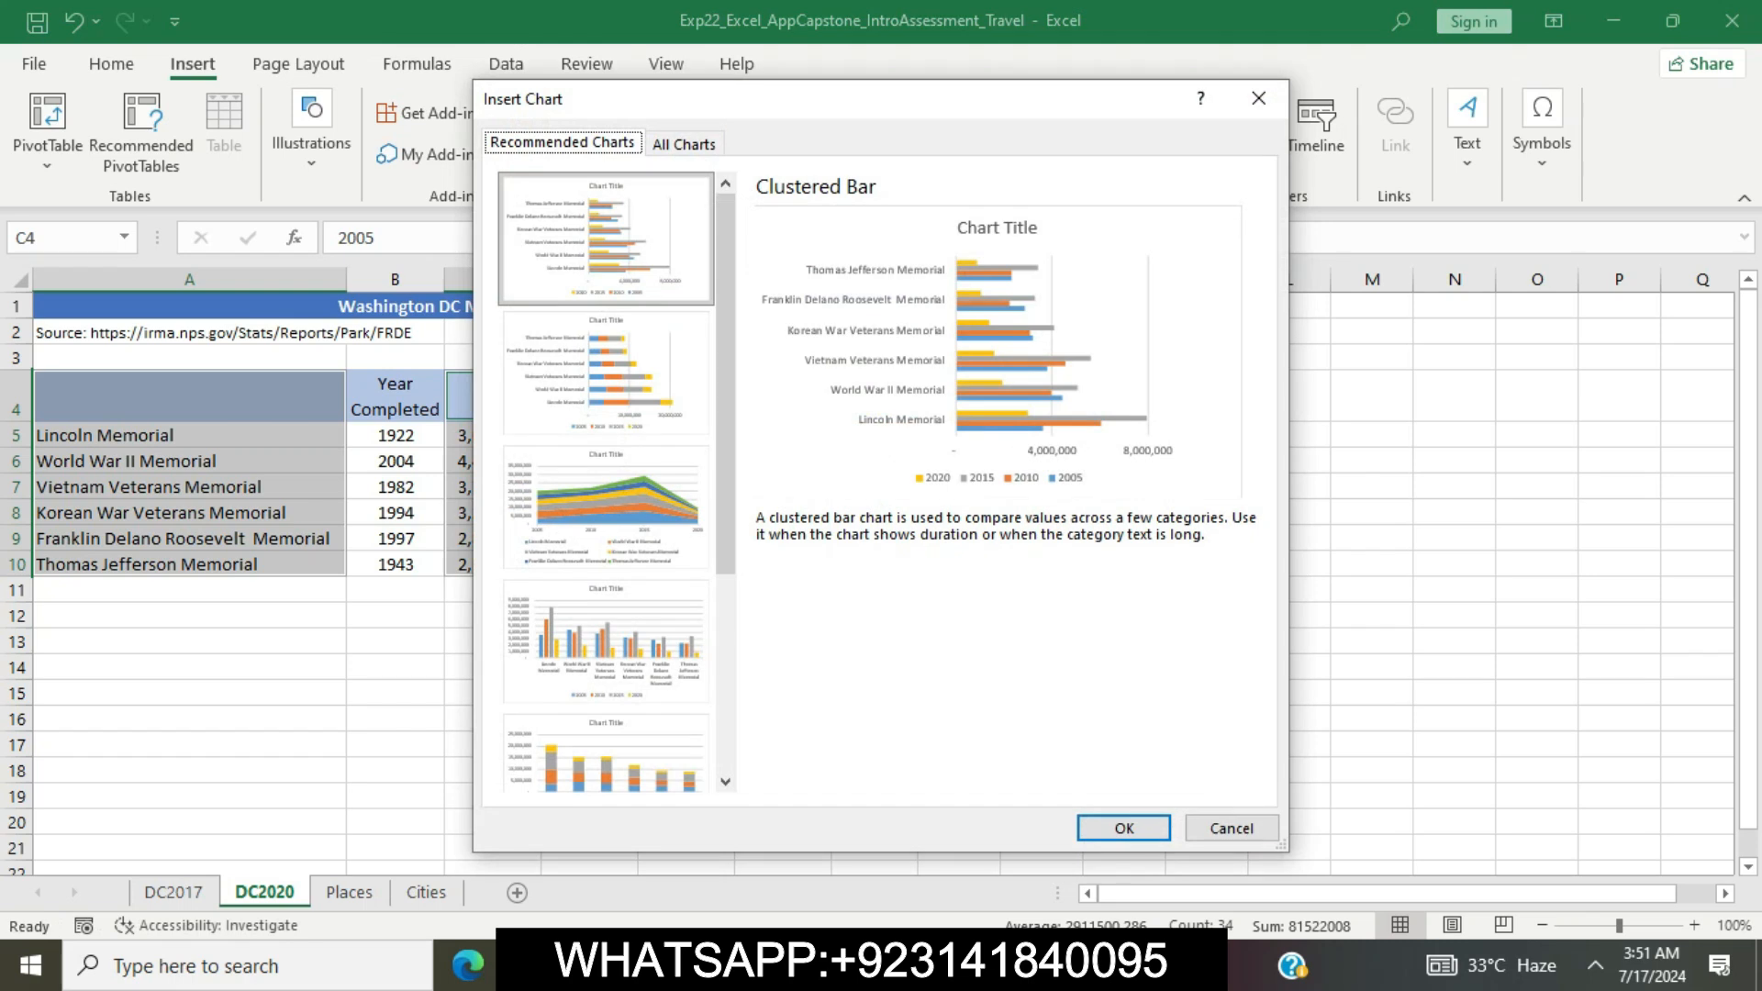
click(684, 144)
click(569, 249)
mouse_move(823, 381)
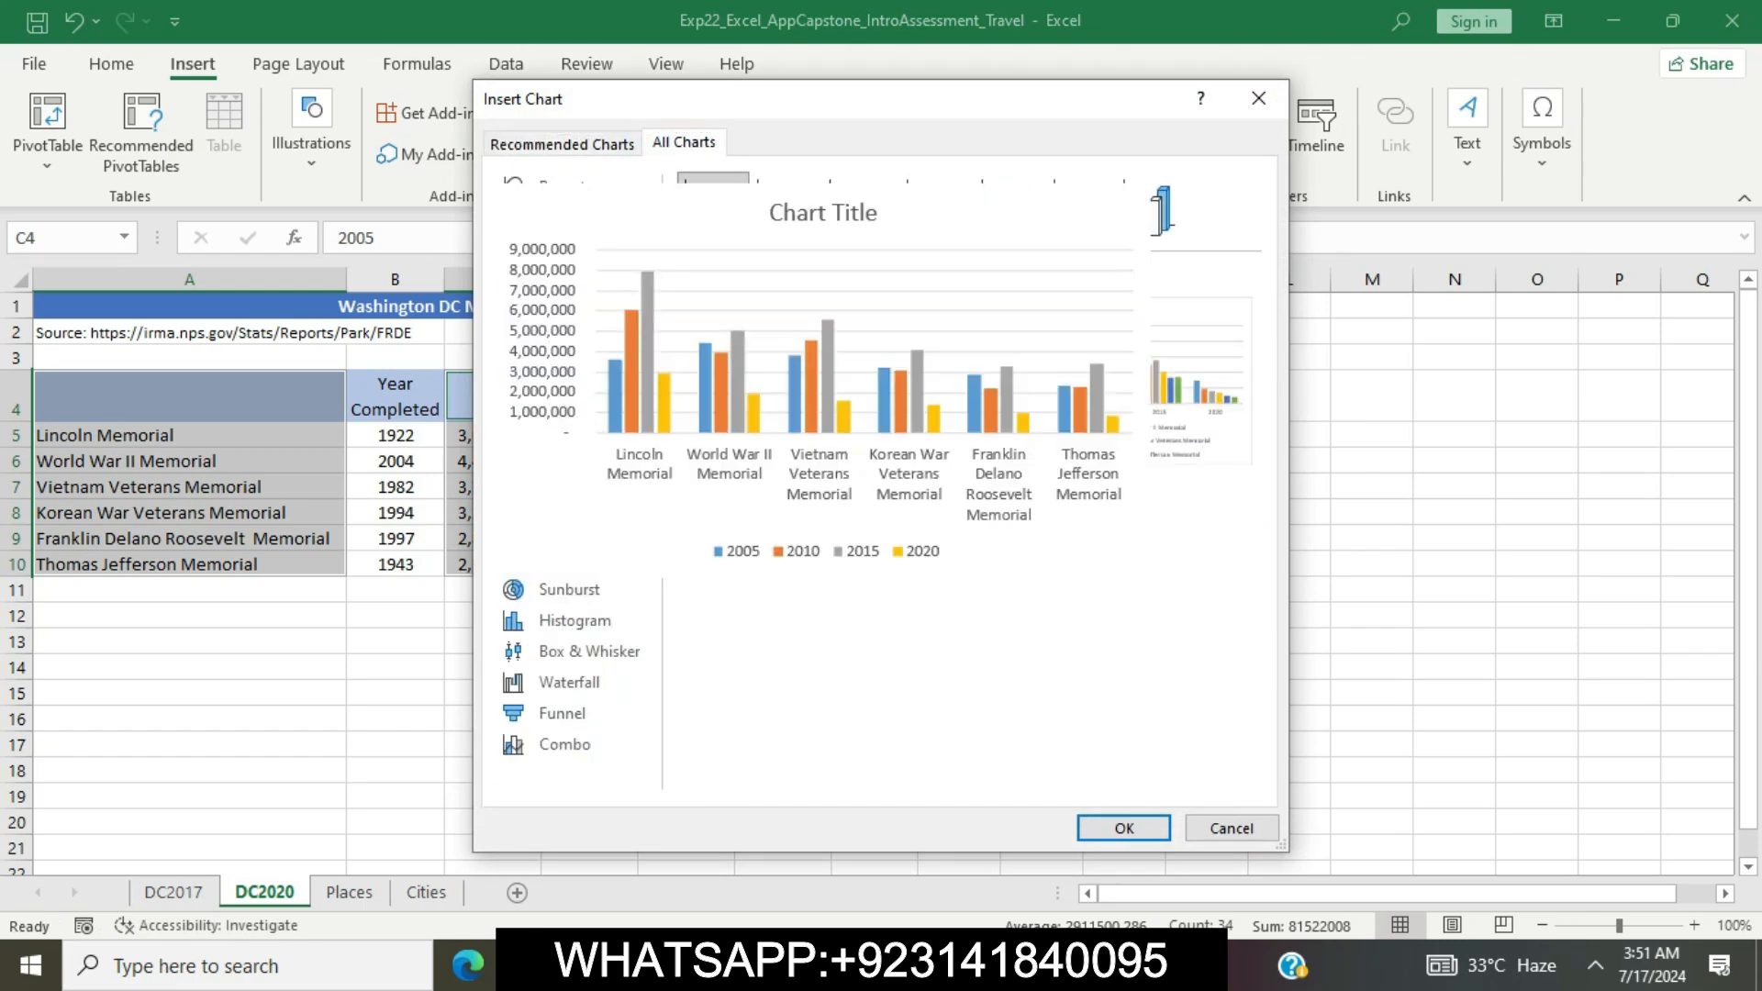
click(1124, 828)
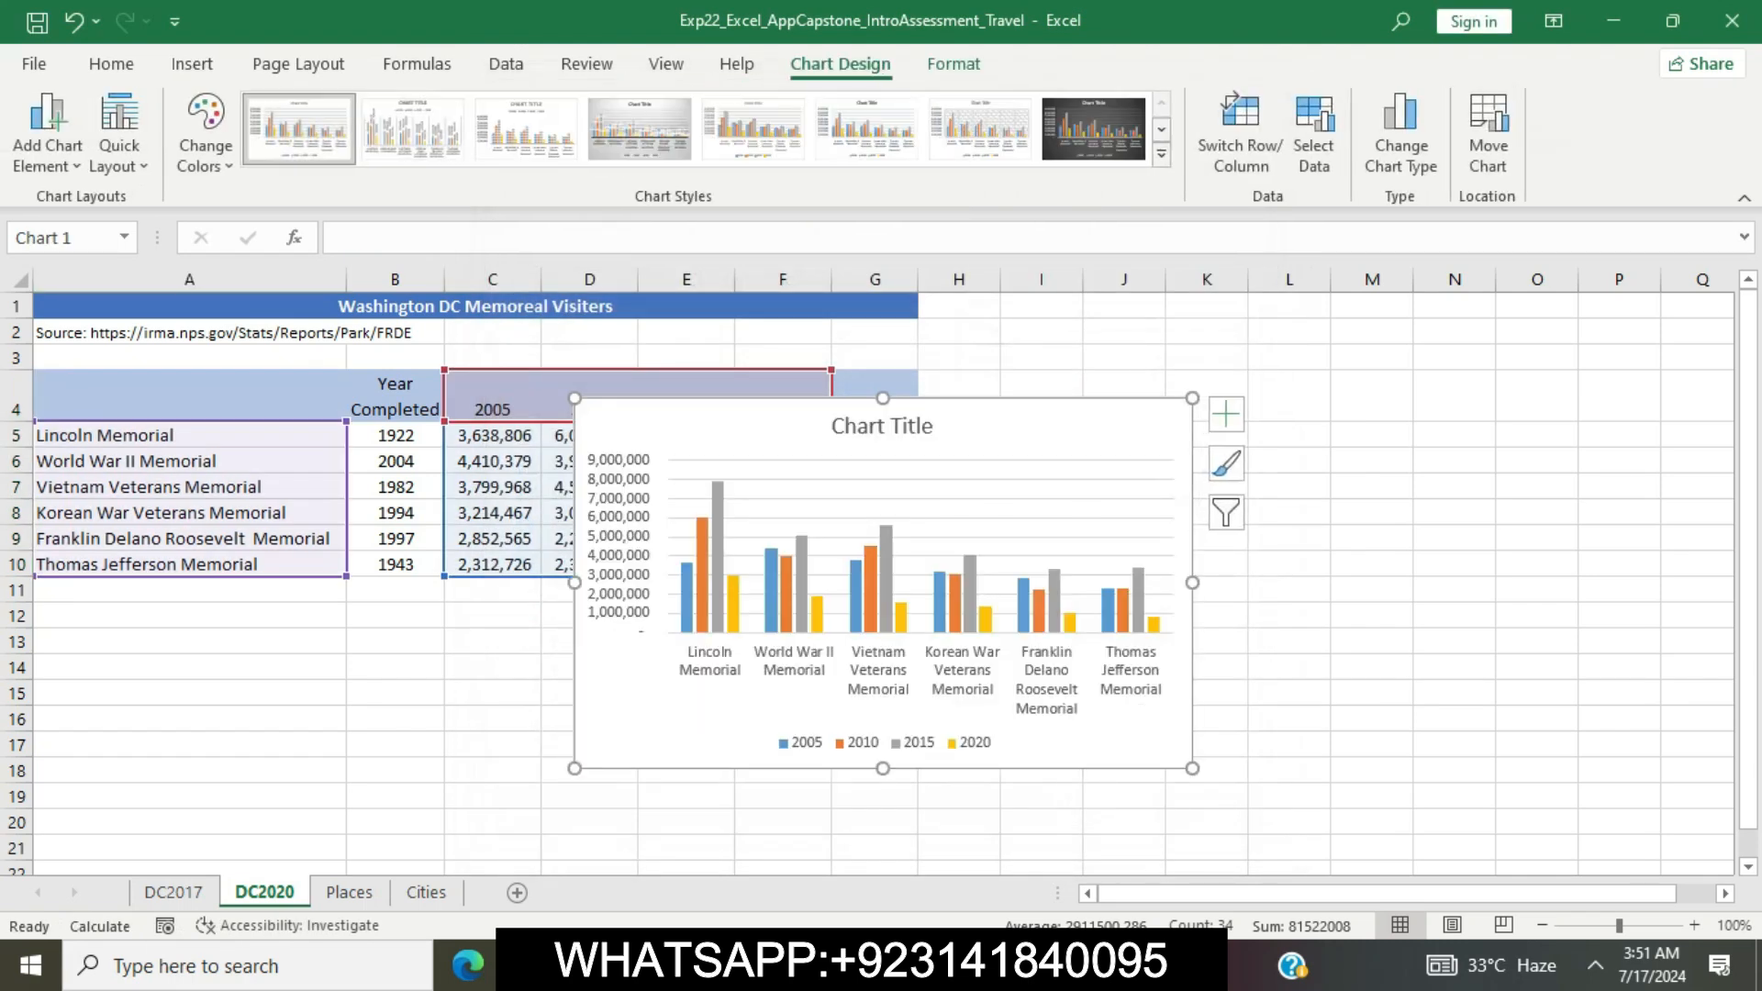
Select the chart color instruction in Word's step 11, return to Excel and apply Monochromatic Palette 12 to the memorial visitors chart
key(alt+Tab)
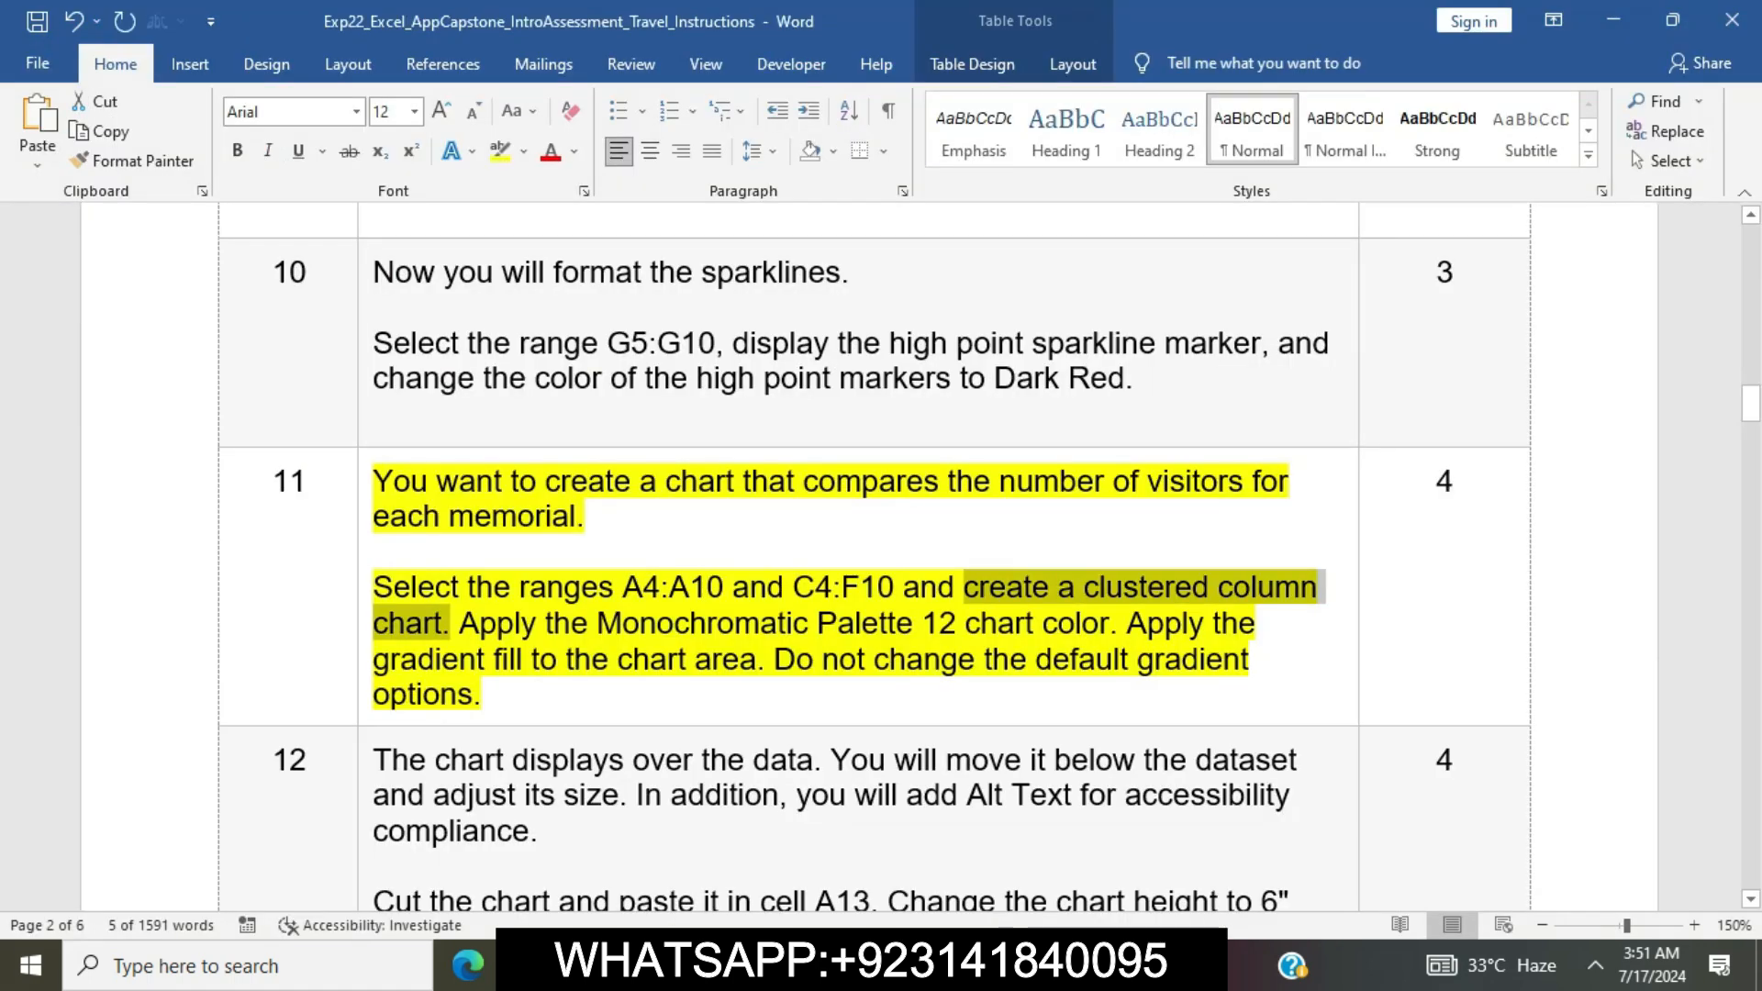
click(677, 659)
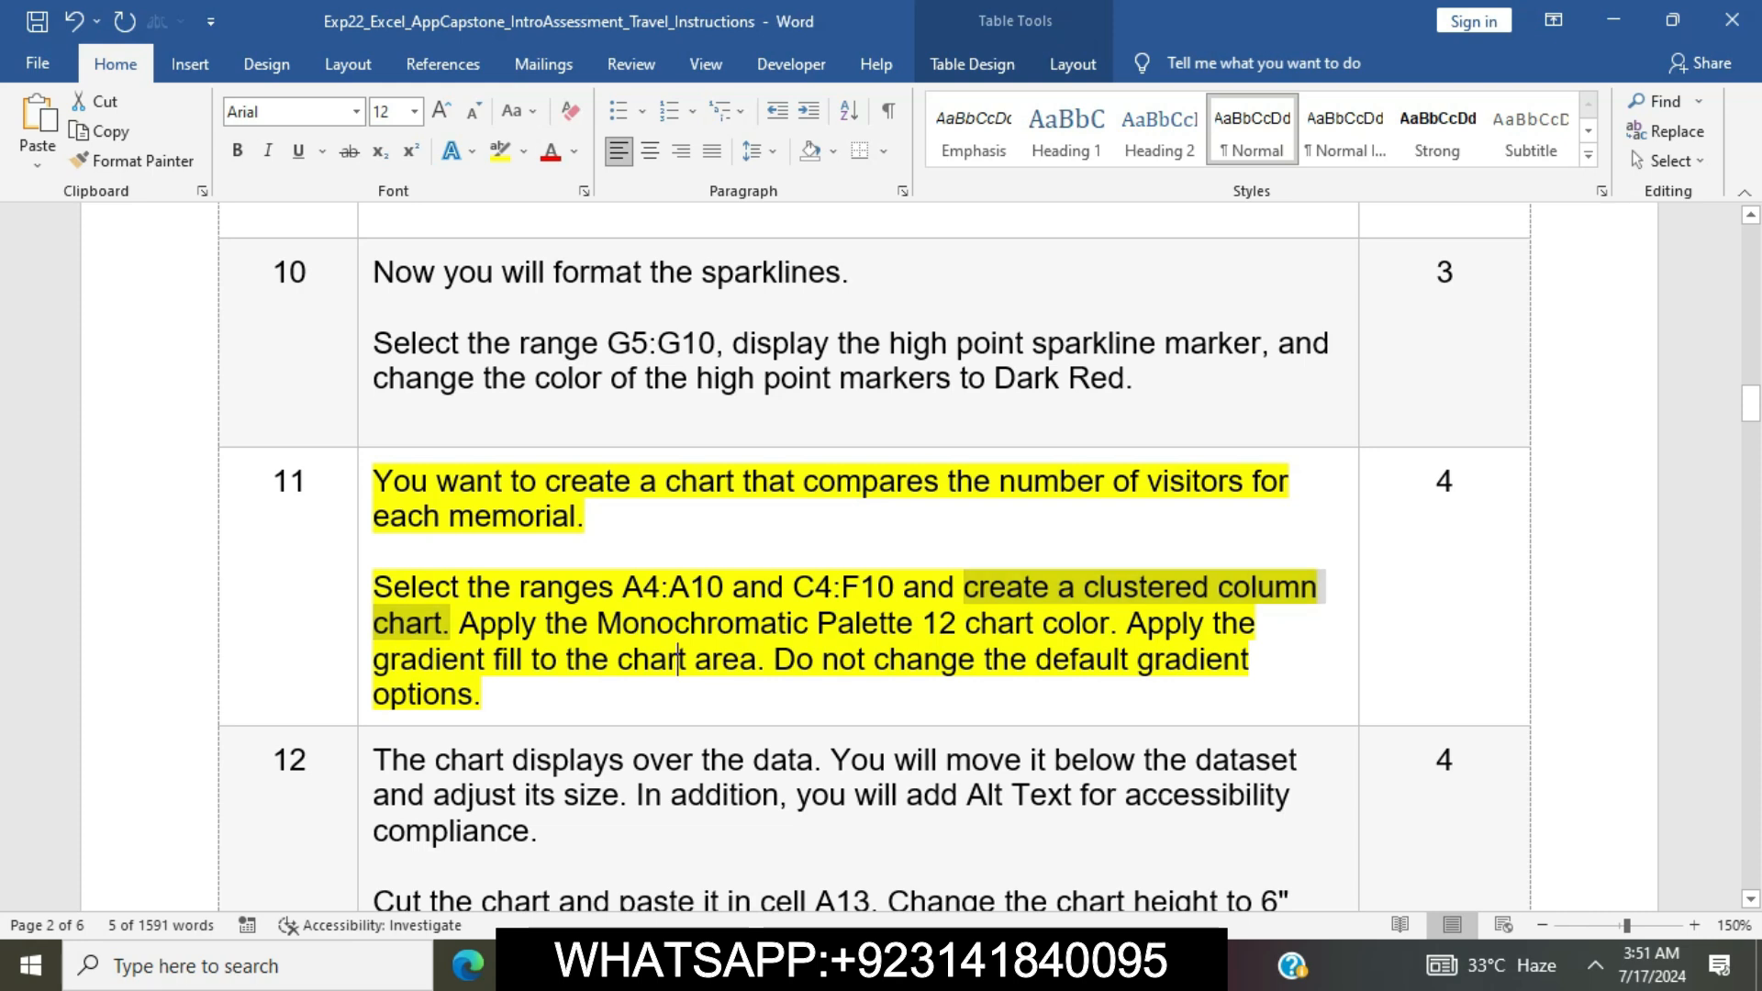
drag(459, 624, 1110, 624)
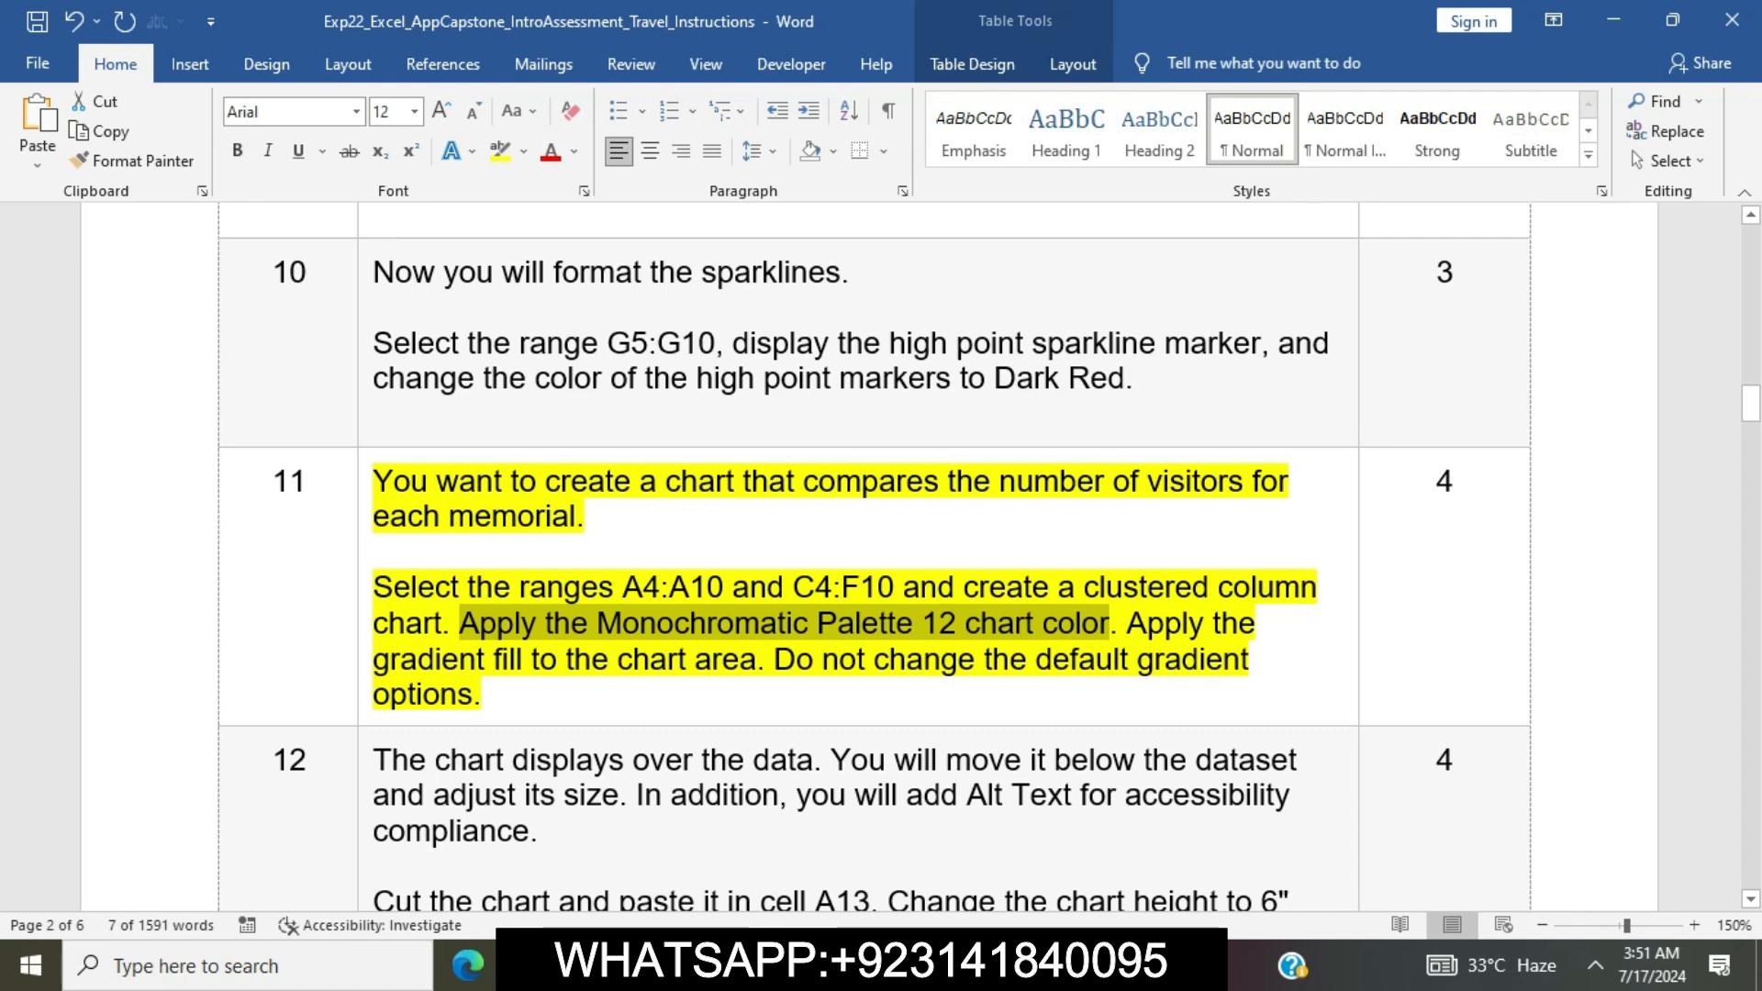
key(alt+Tab)
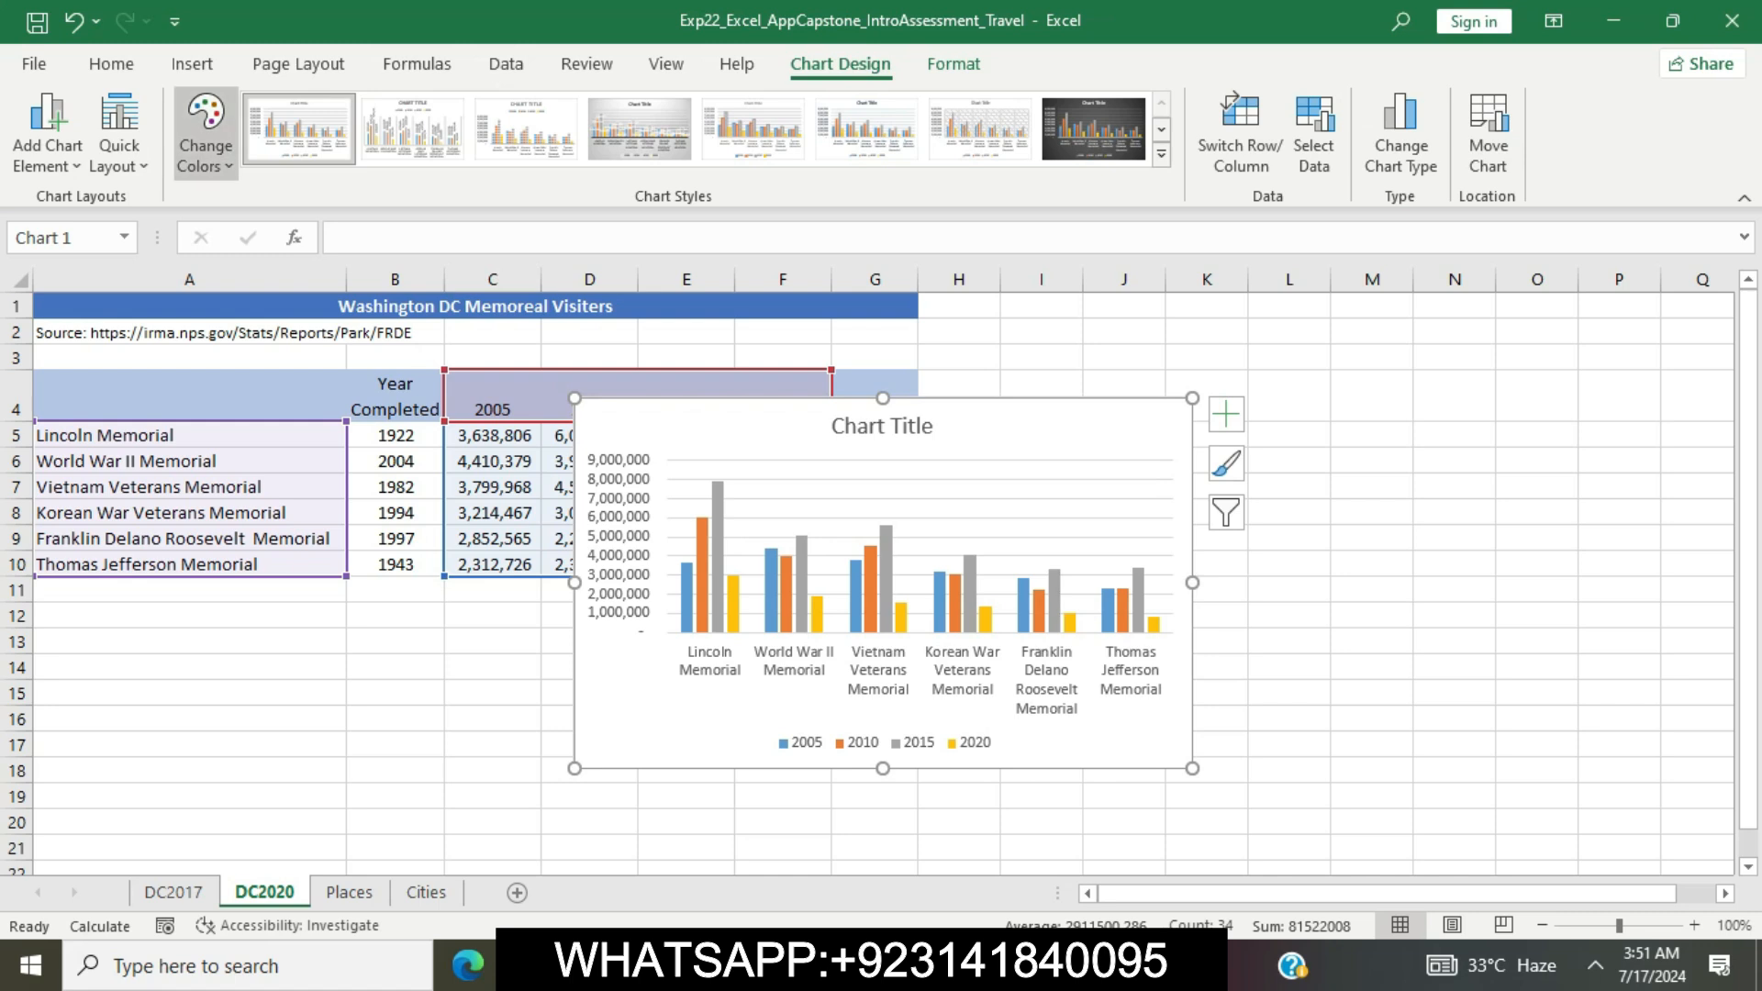
click(205, 133)
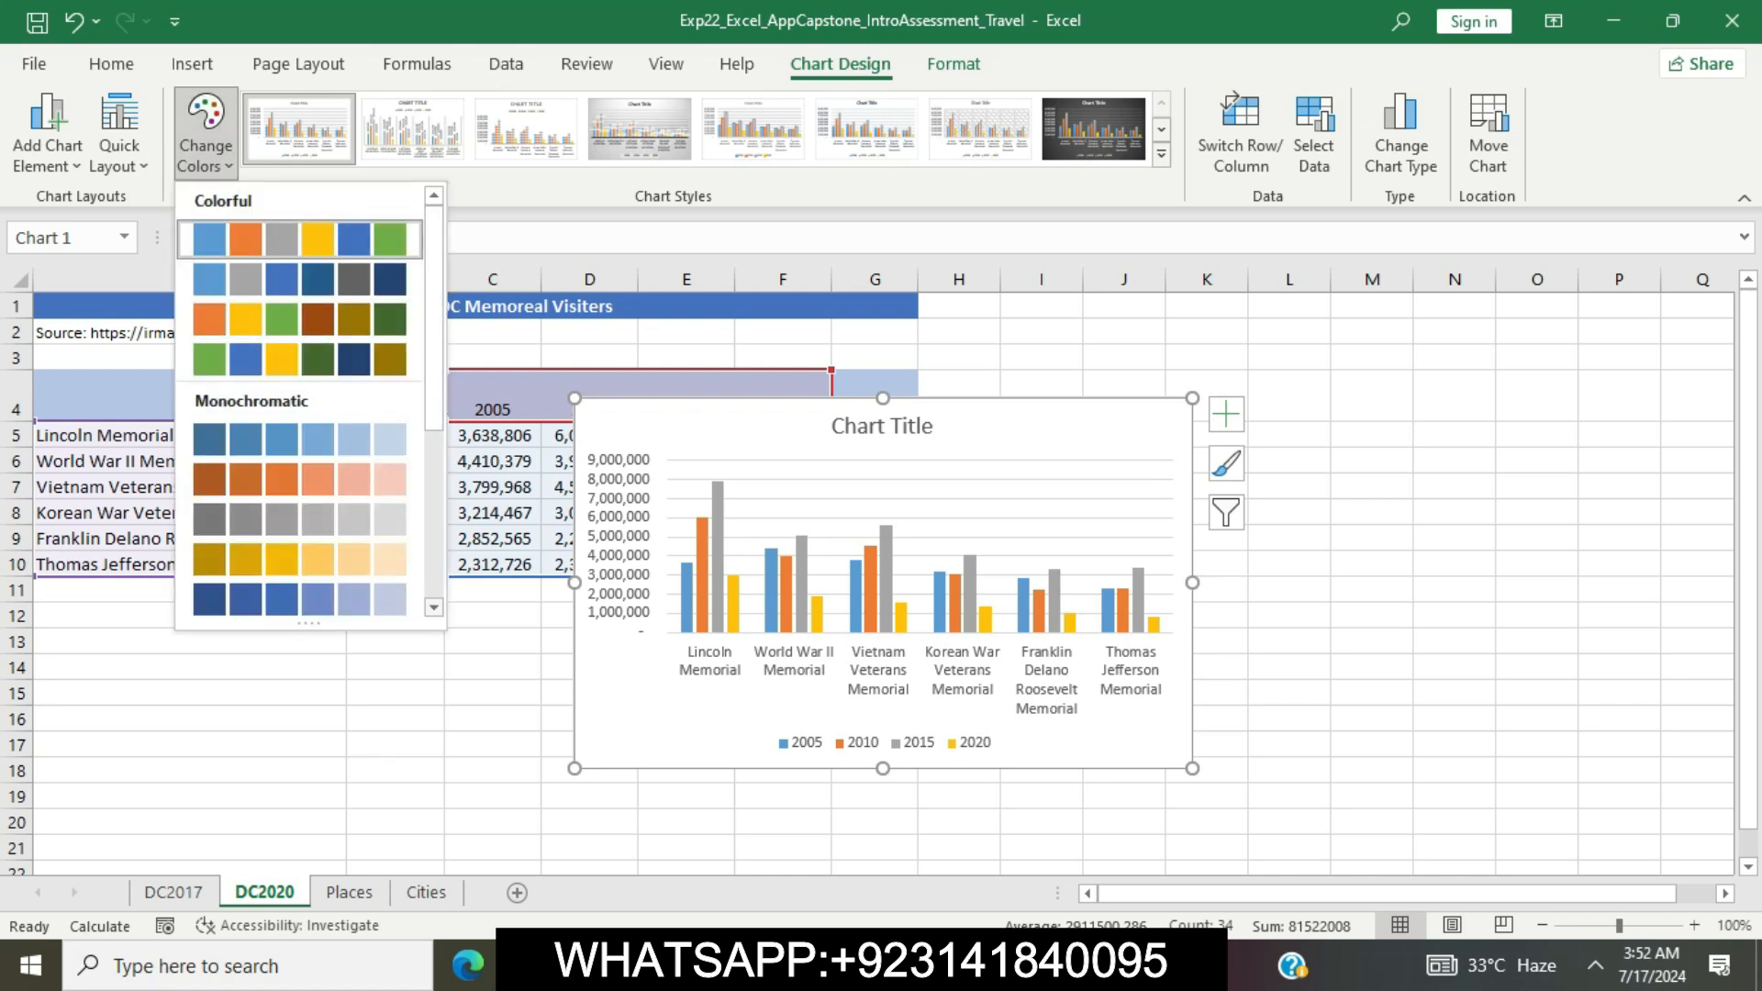
scroll(311, 399, down, 4)
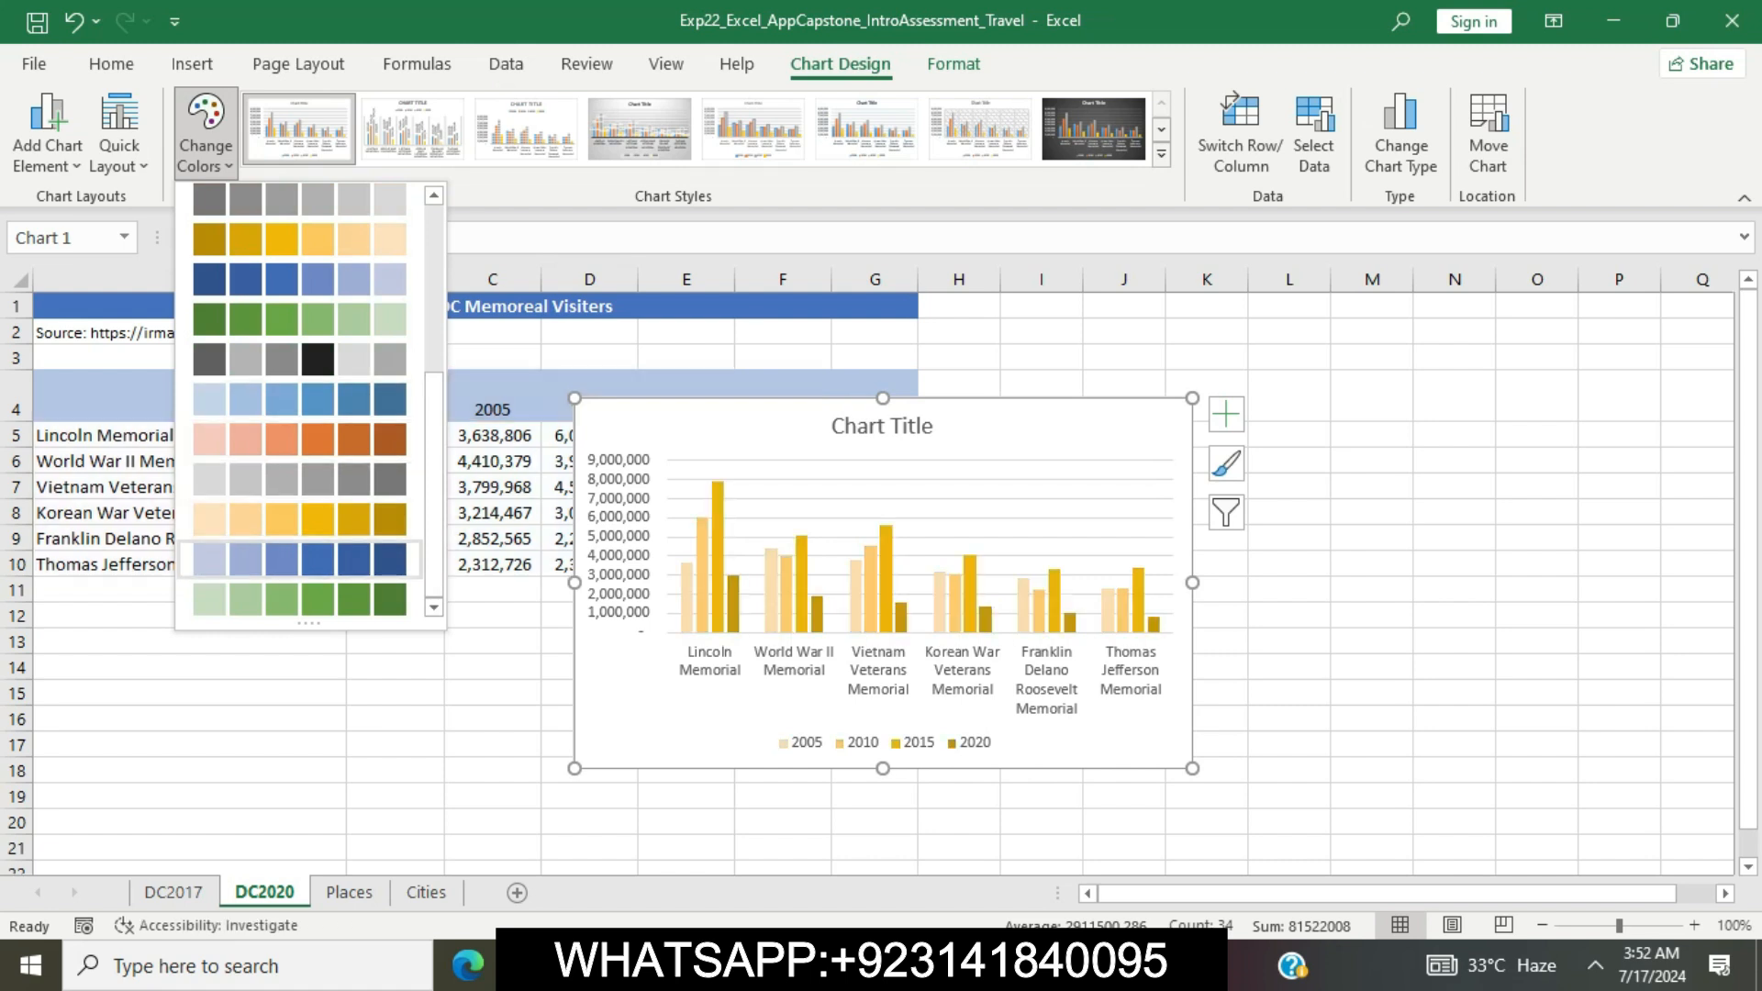
click(317, 558)
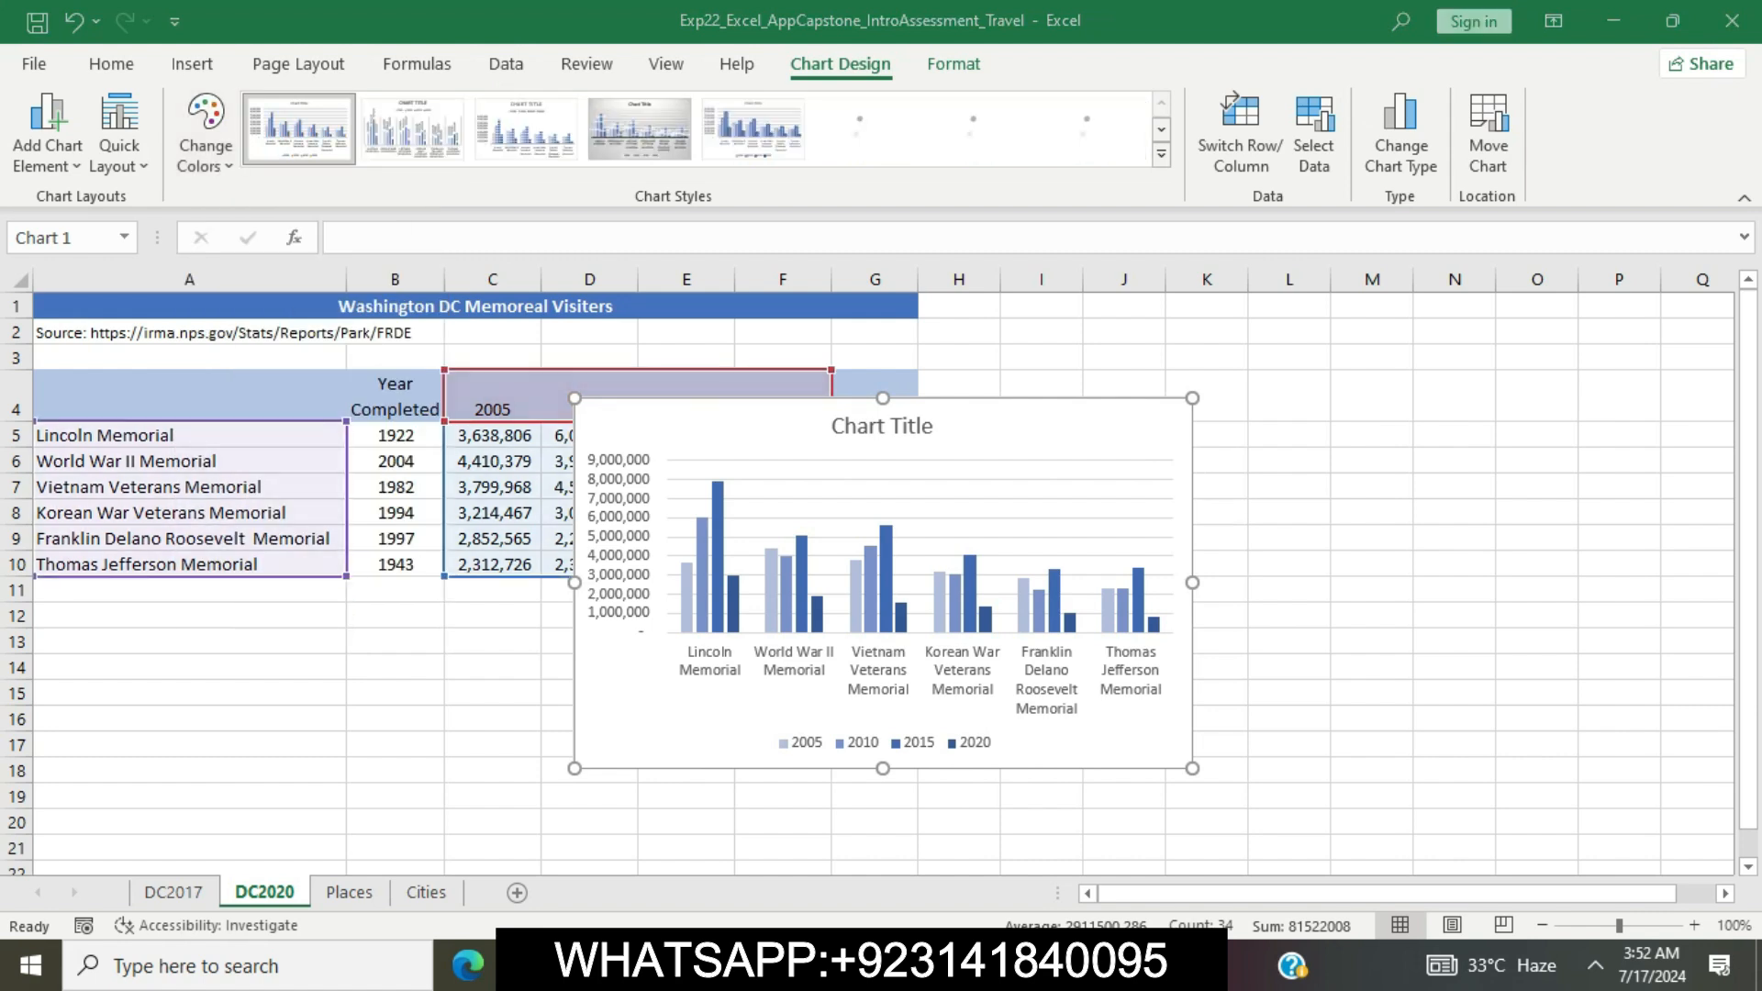
Select the gradient instruction in Word's step 11, return to Excel and apply a gradient fill with default options to the chart area
key(alt+Tab)
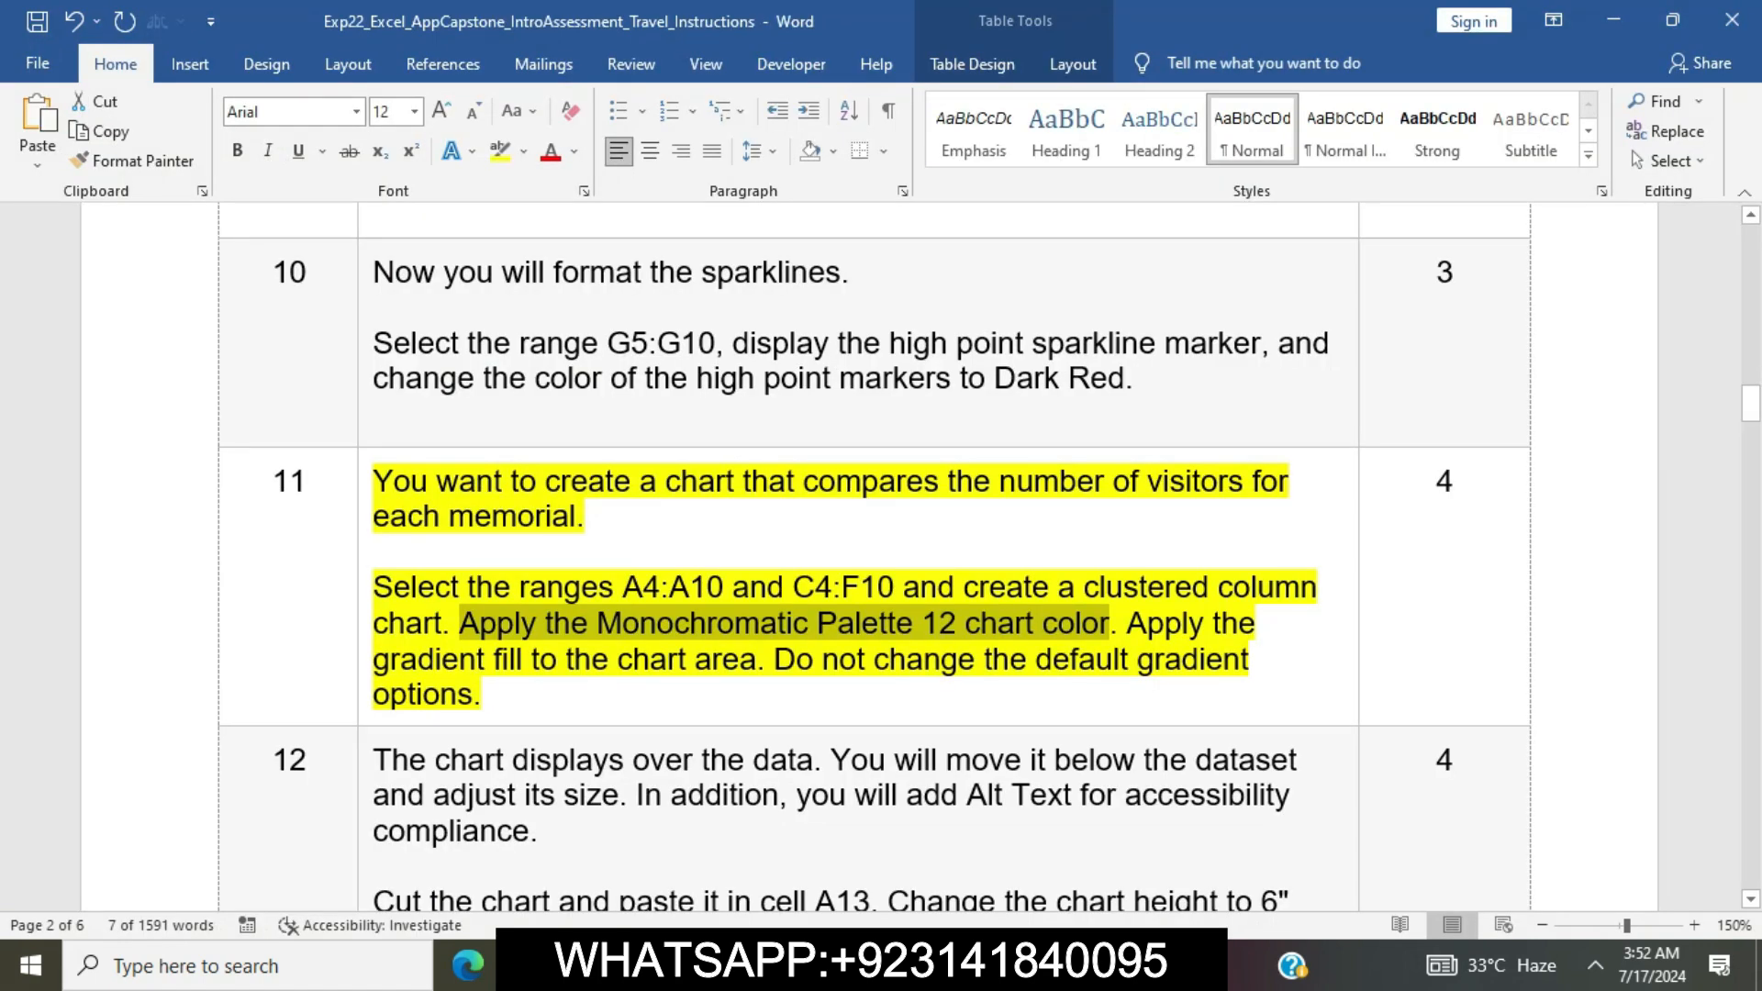
drag(1129, 625, 773, 660)
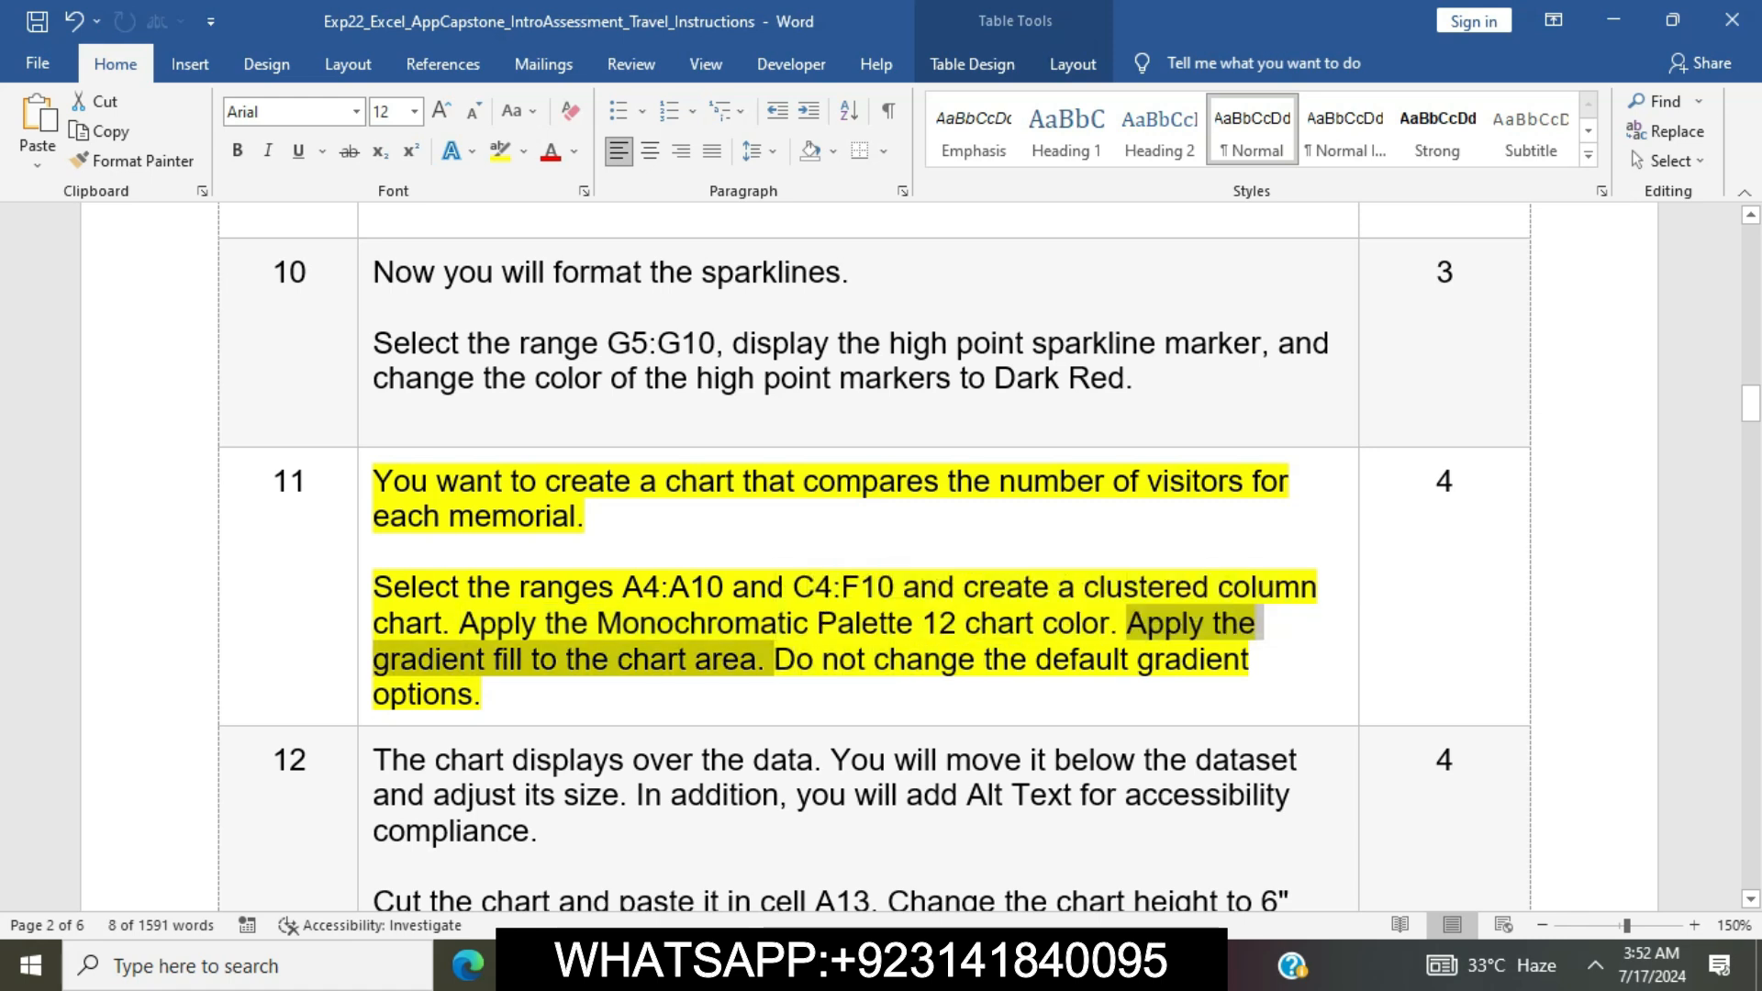
key(alt+Tab)
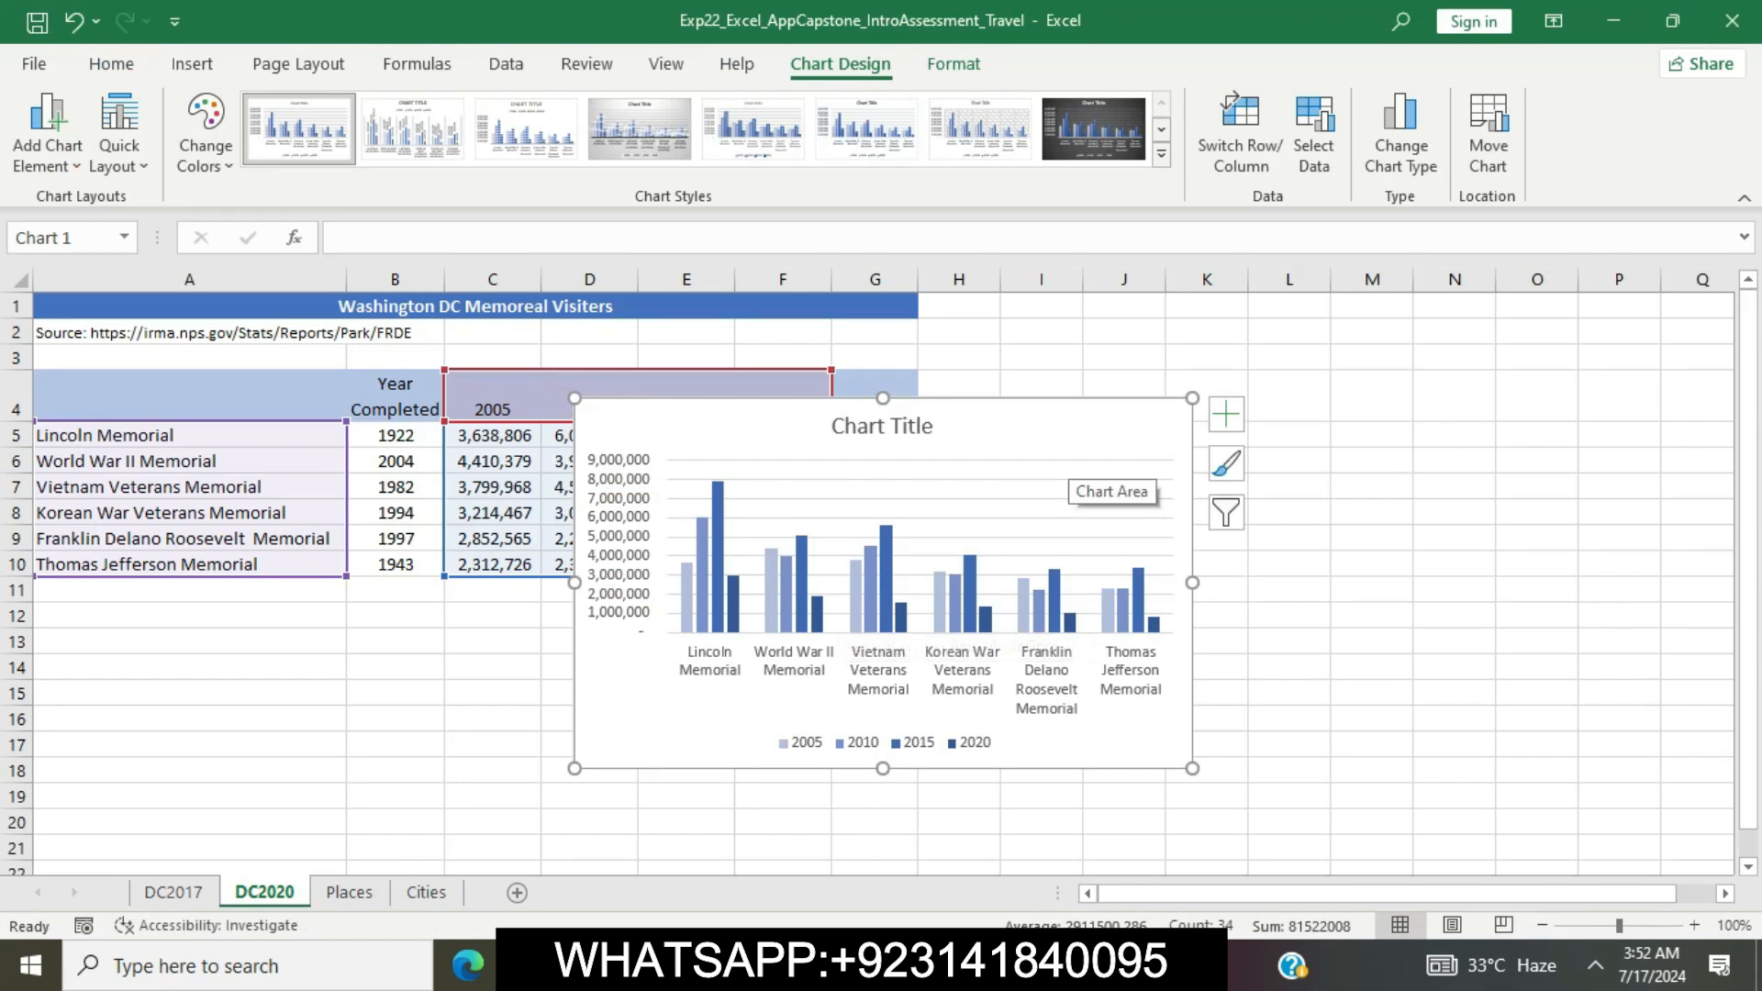
right_click(1069, 478)
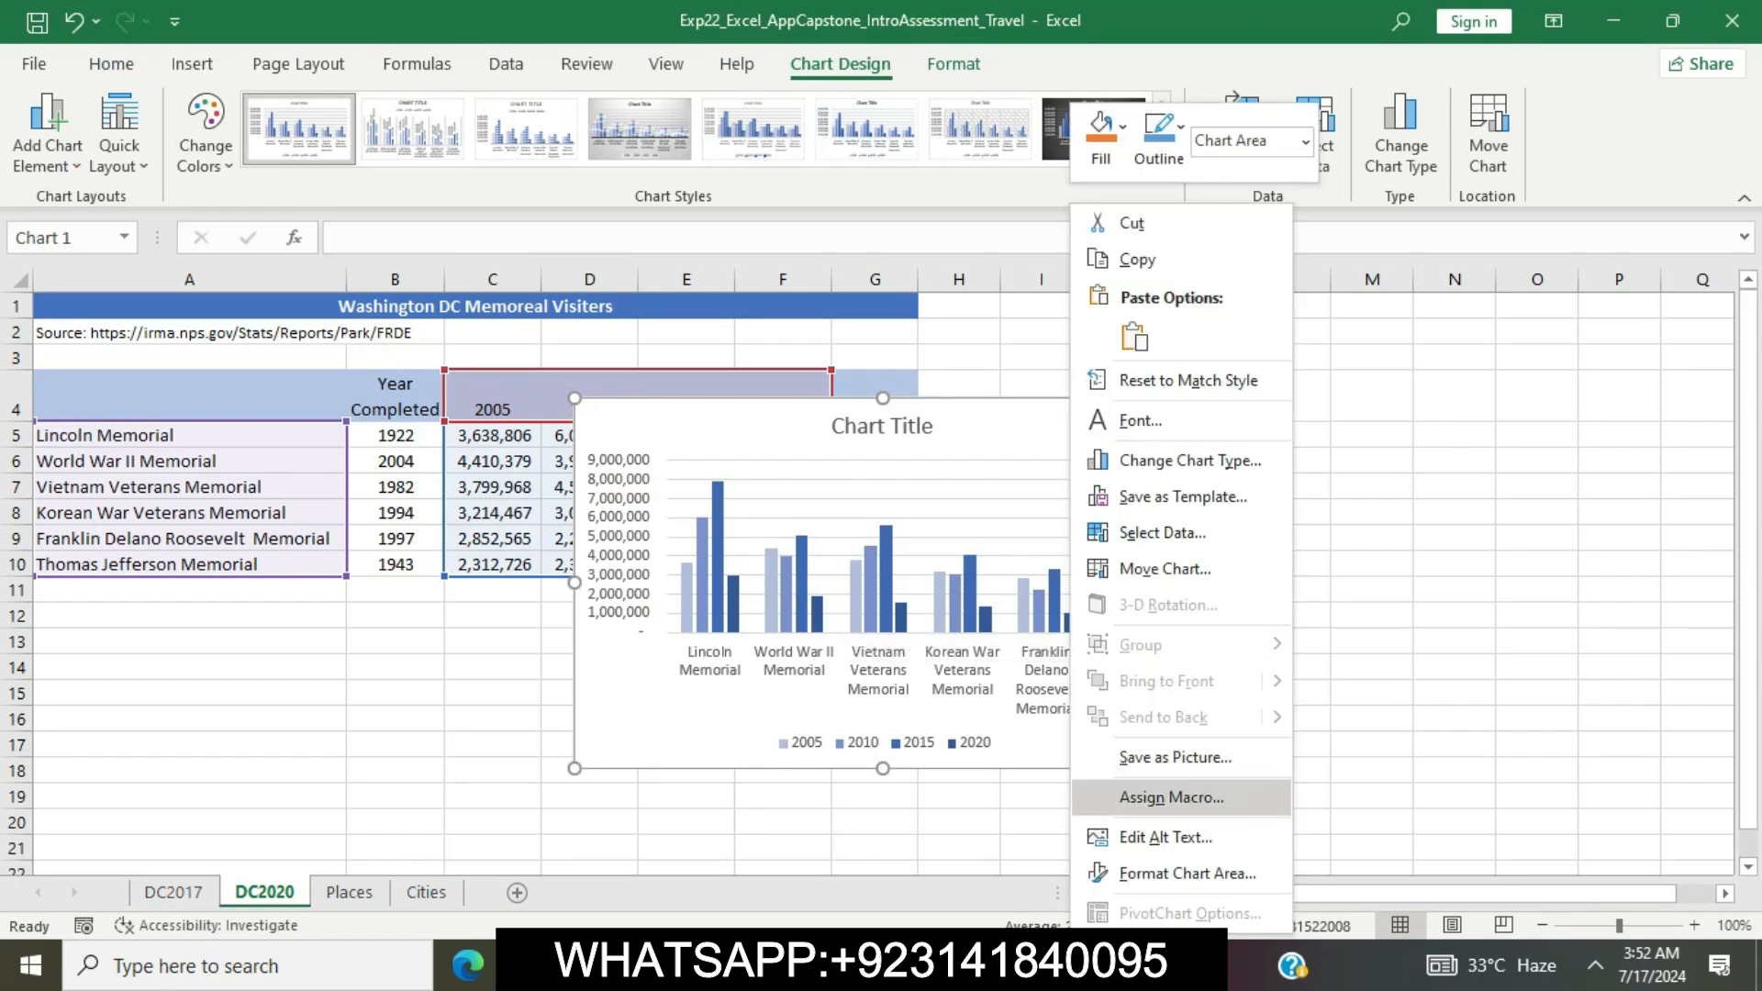
click(1187, 873)
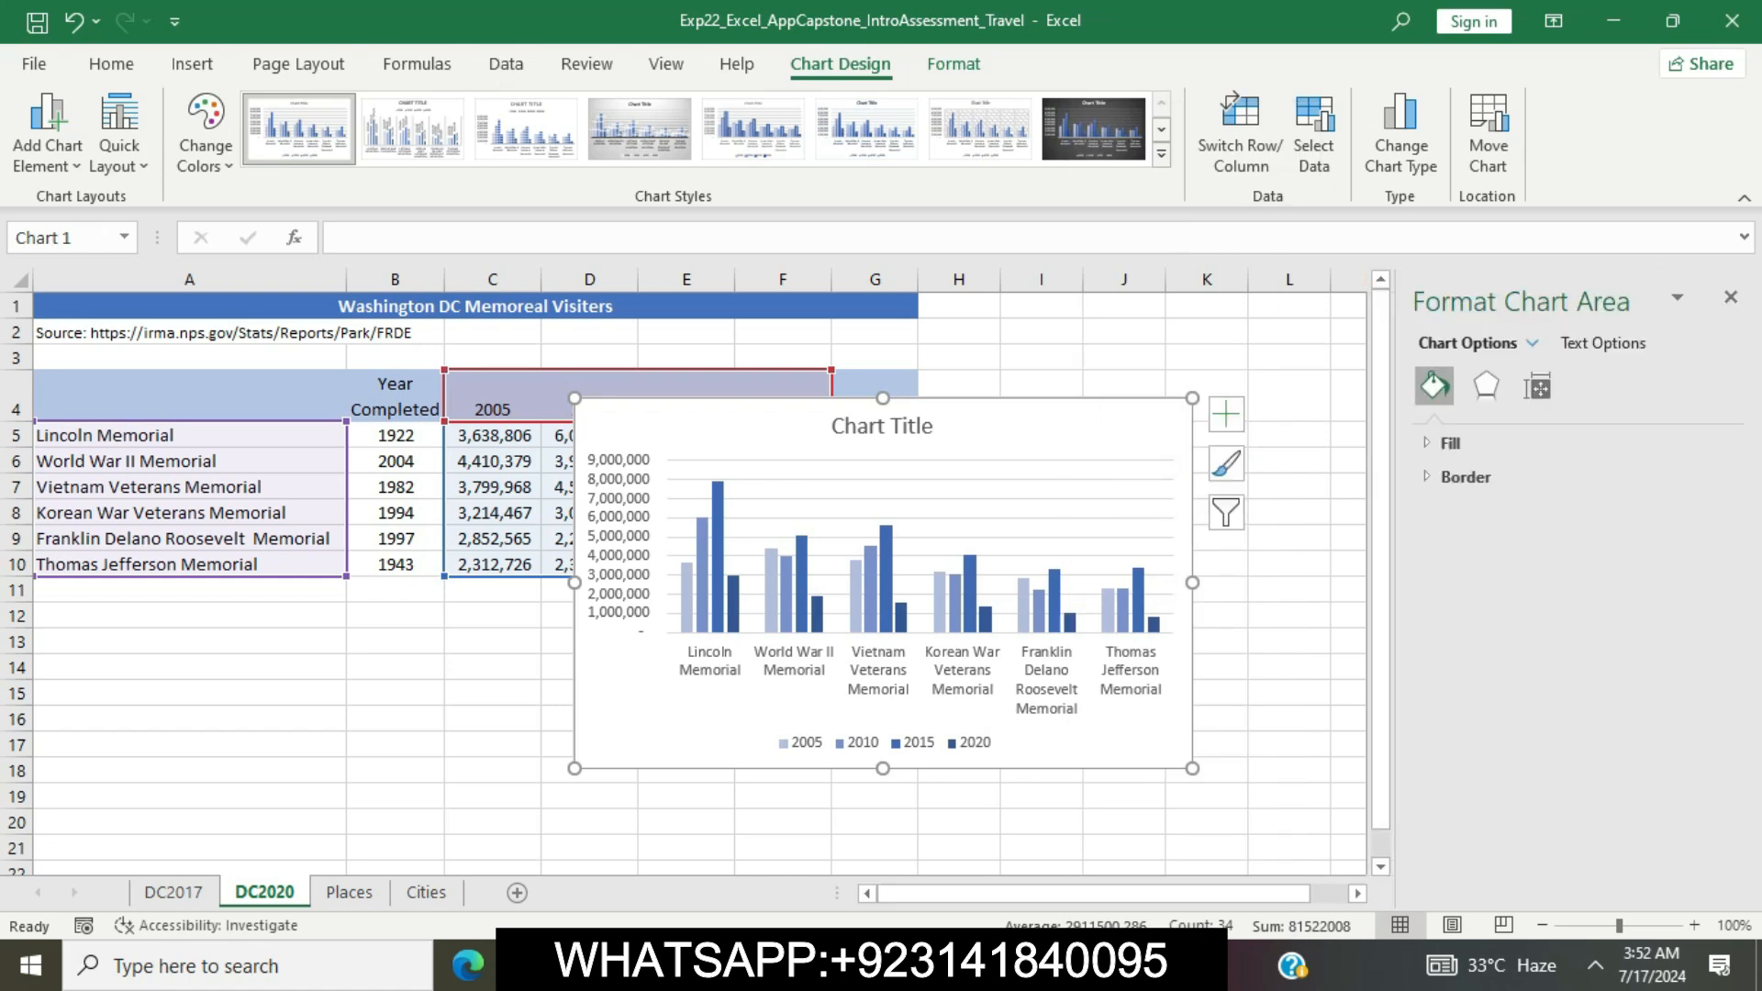
click(1450, 444)
click(1450, 537)
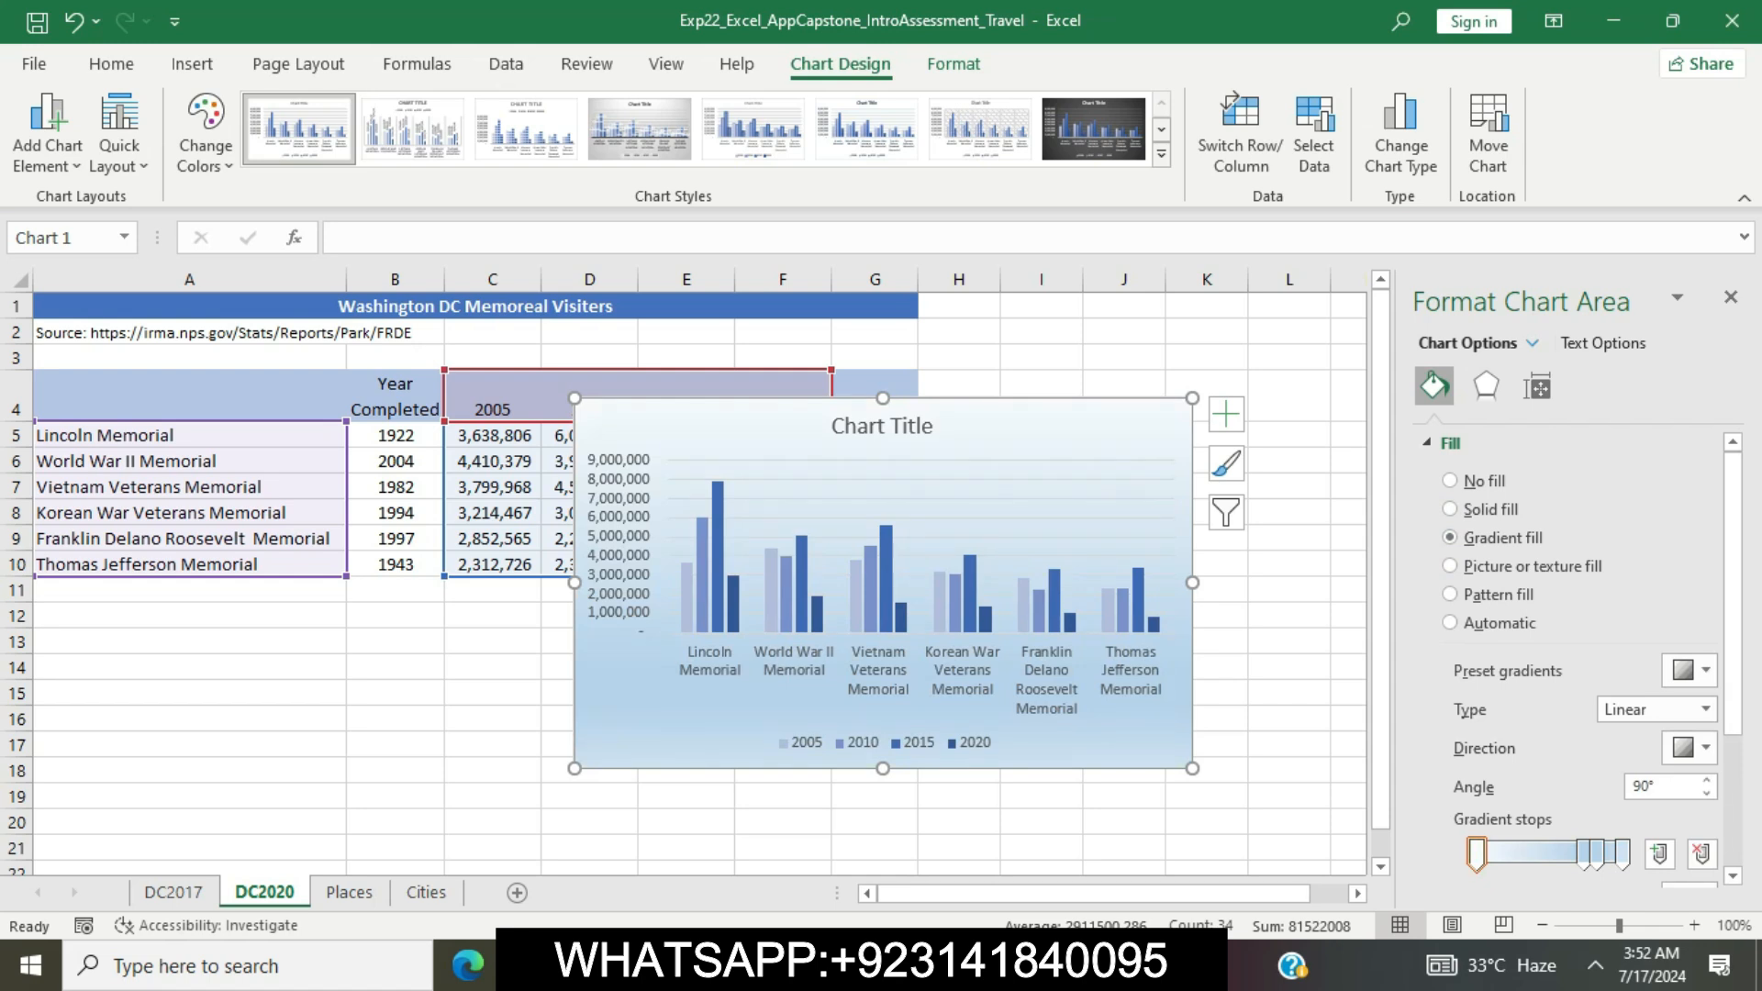
Switch to the Word instructions, check the default gradient sentence in step 11 and clear the yellow highlight from the step 11 text
key(alt+Tab)
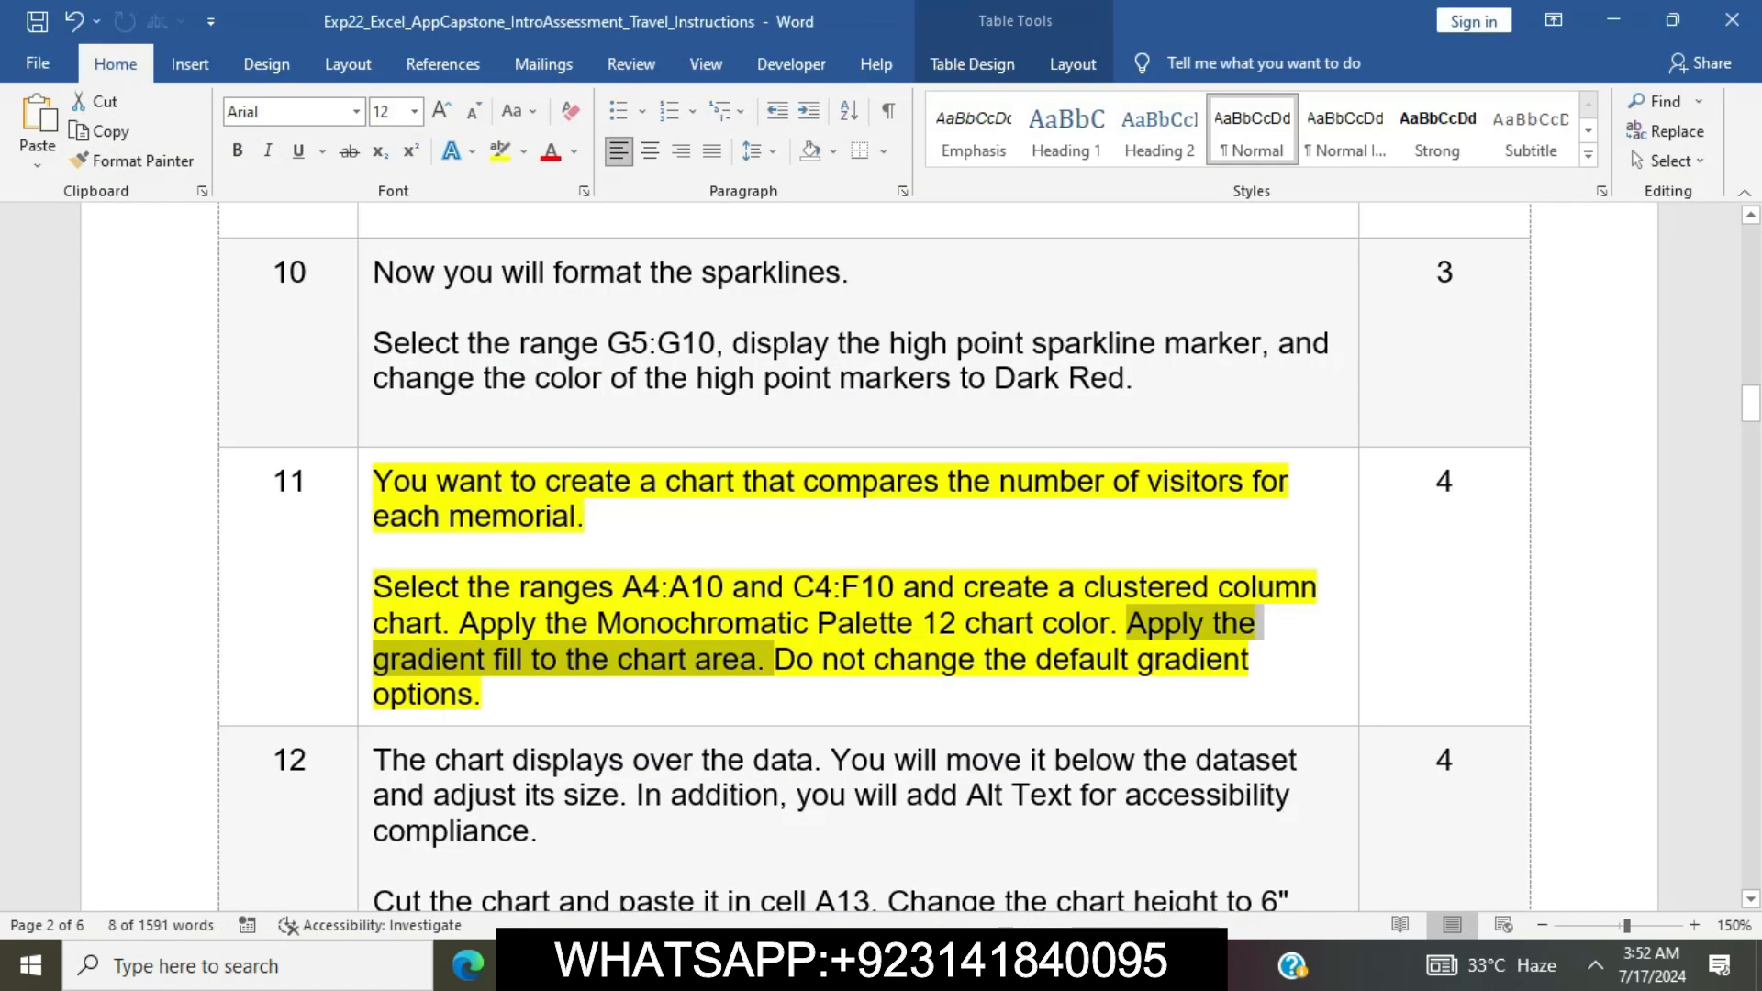
click(483, 695)
drag(483, 695, 773, 659)
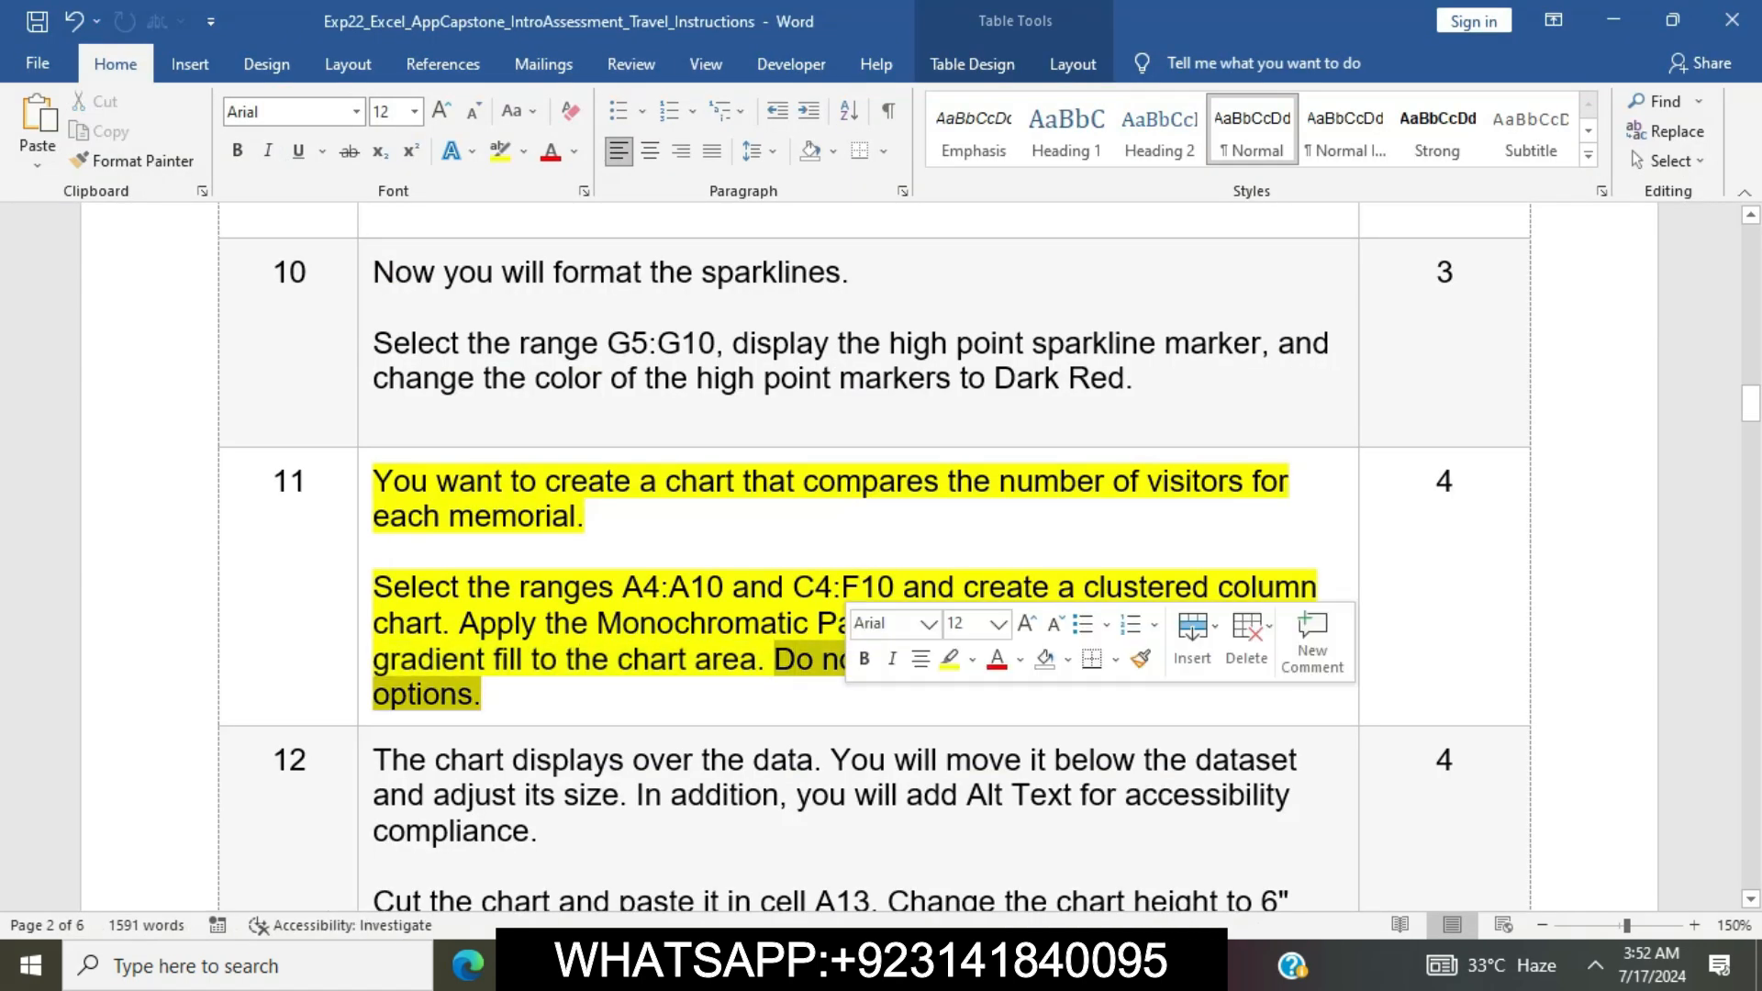
click(483, 695)
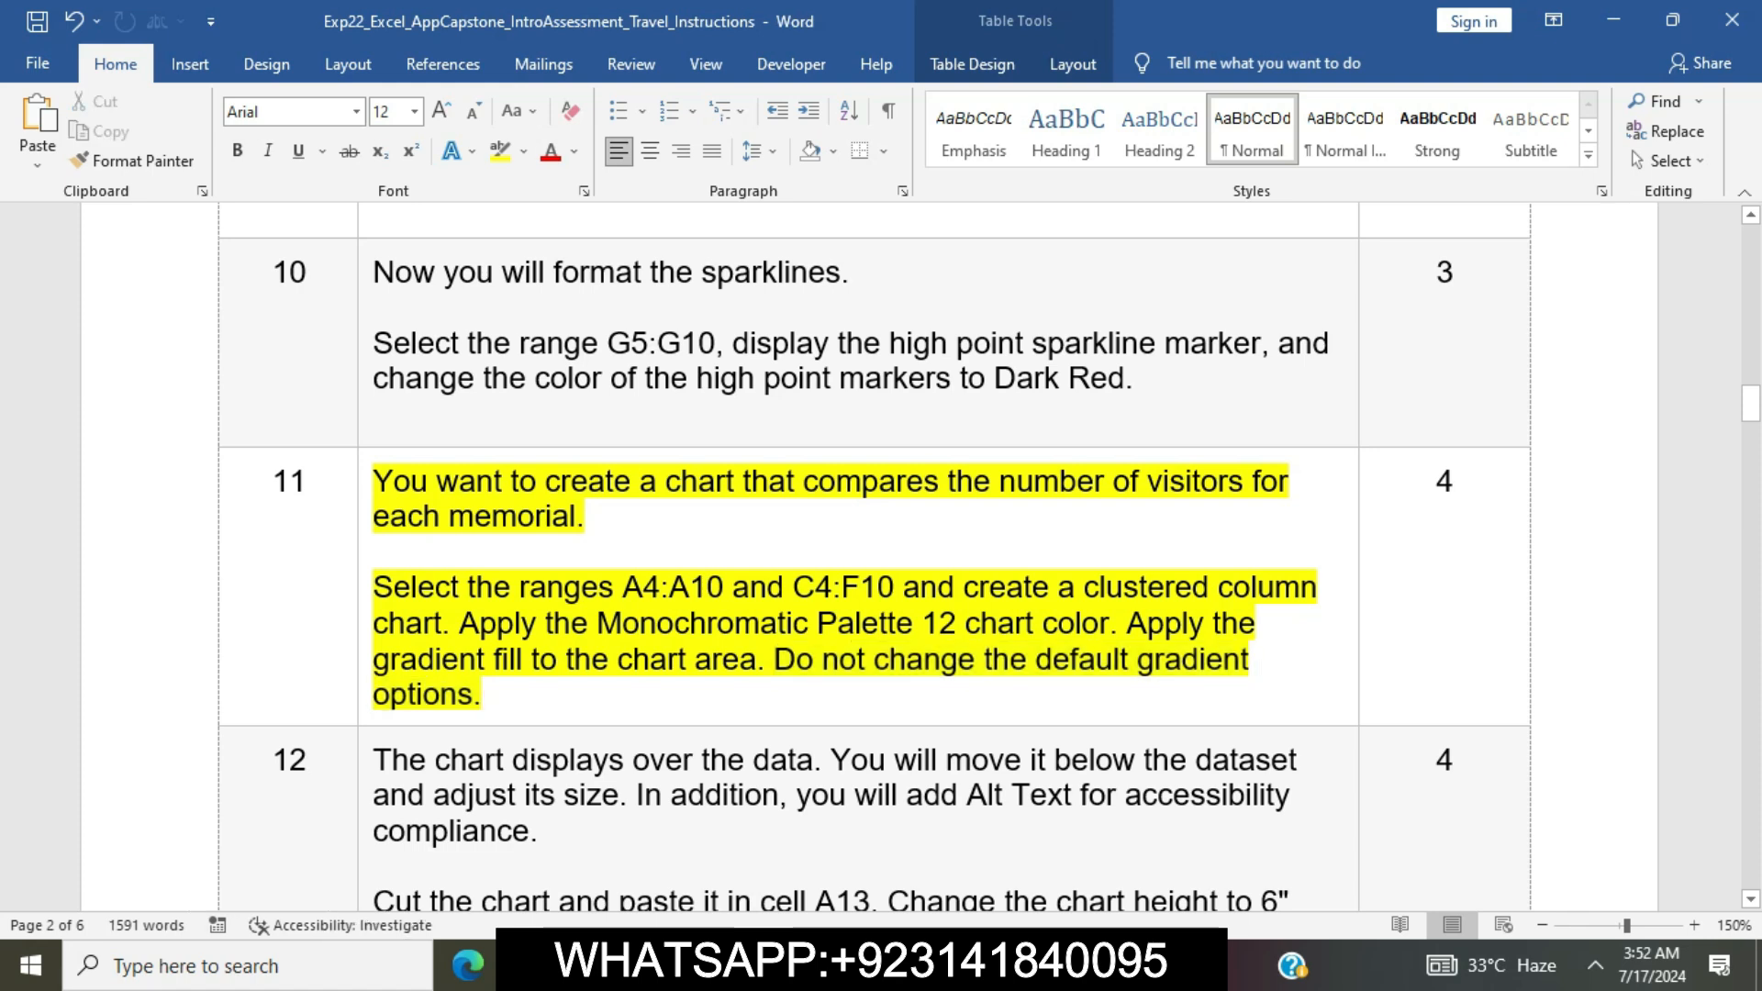
click(366, 483)
click(476, 438)
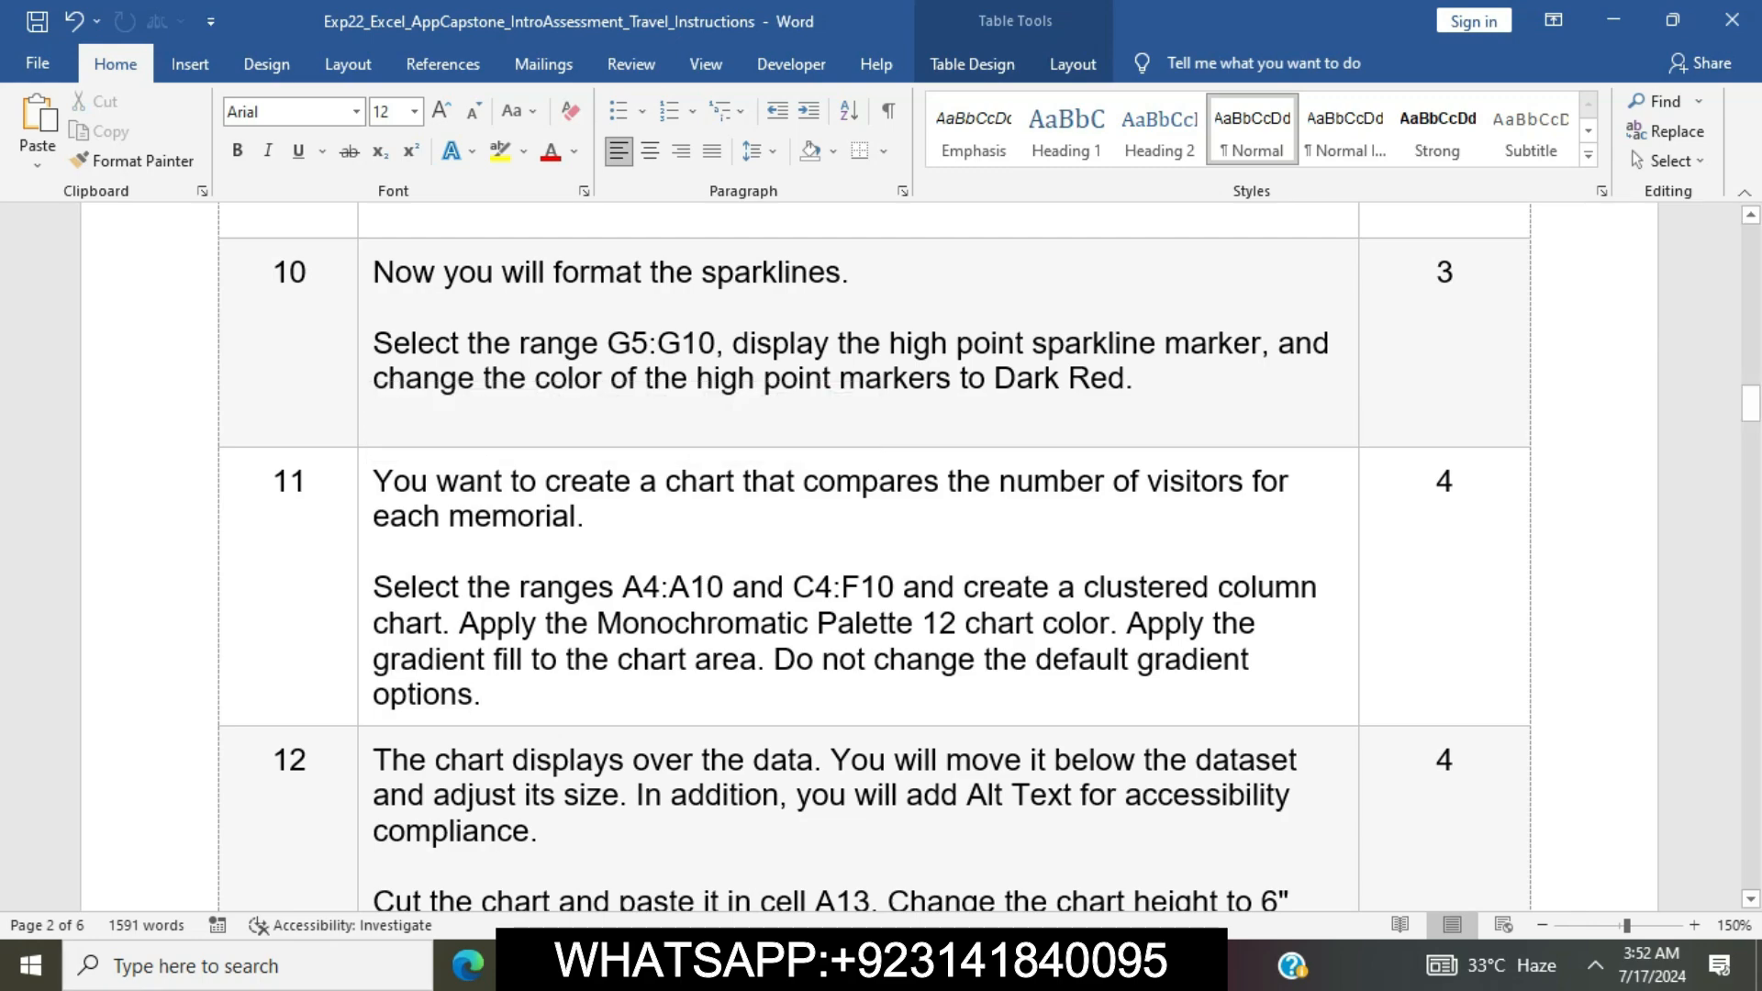
scroll(874, 550, down, 20)
scroll(874, 551, up, 6)
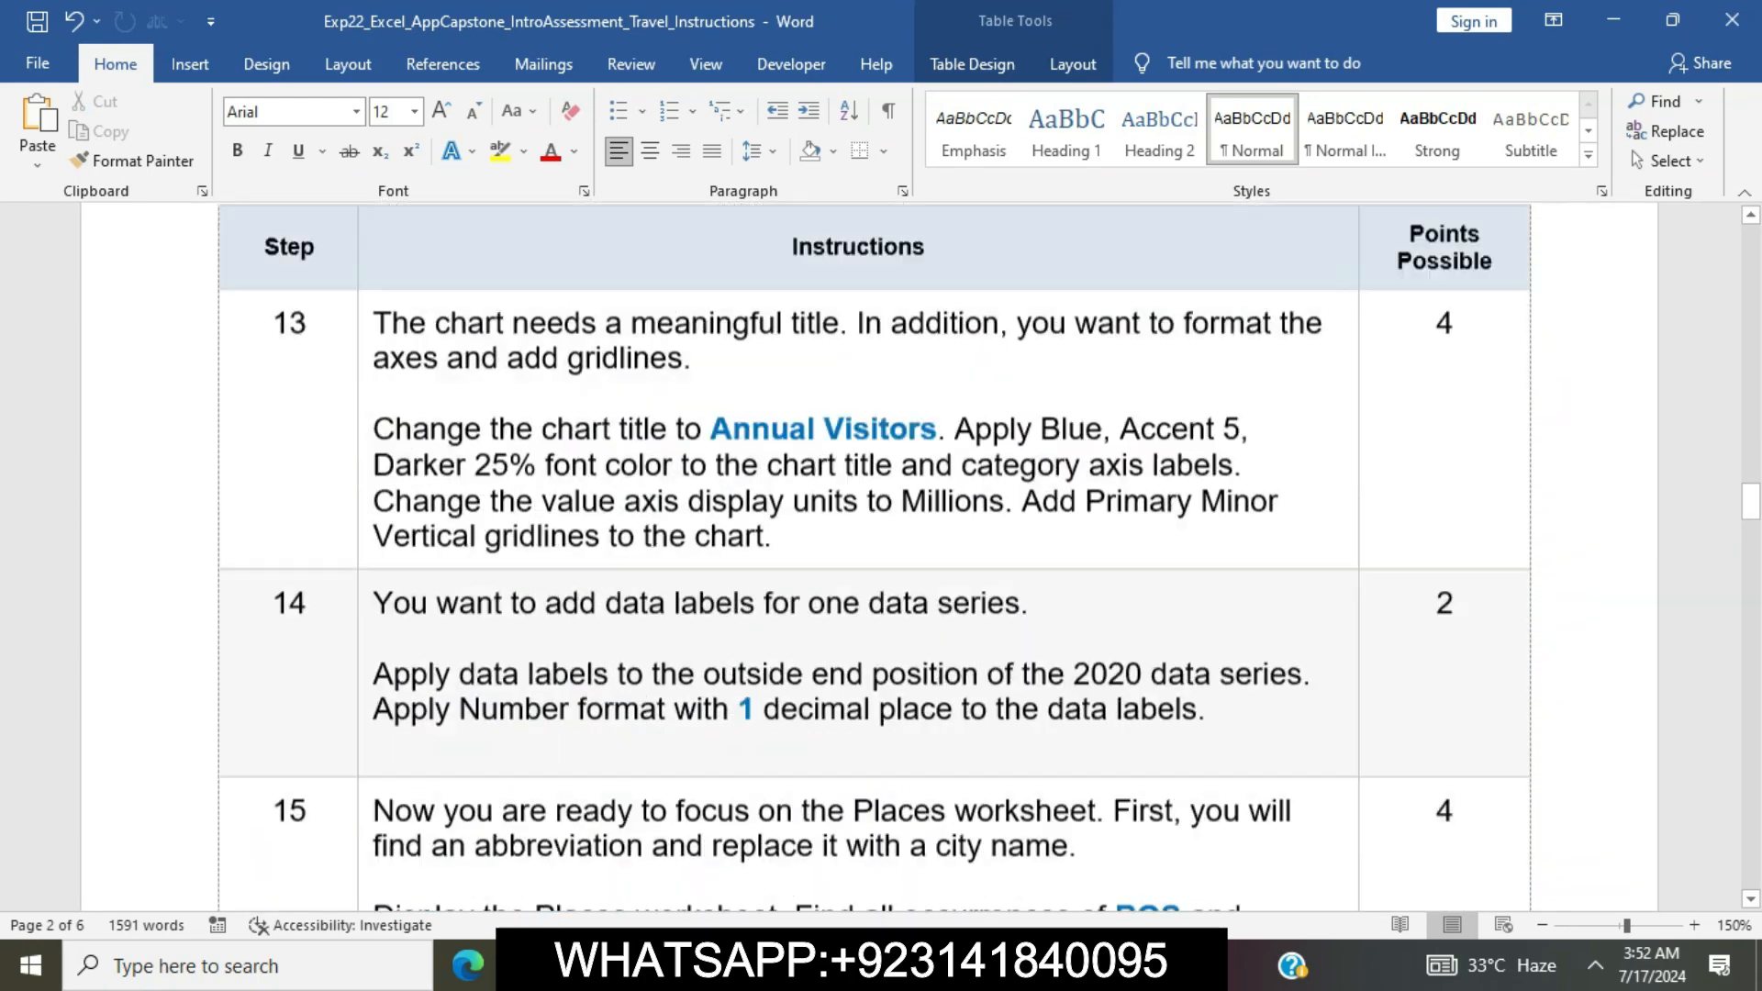